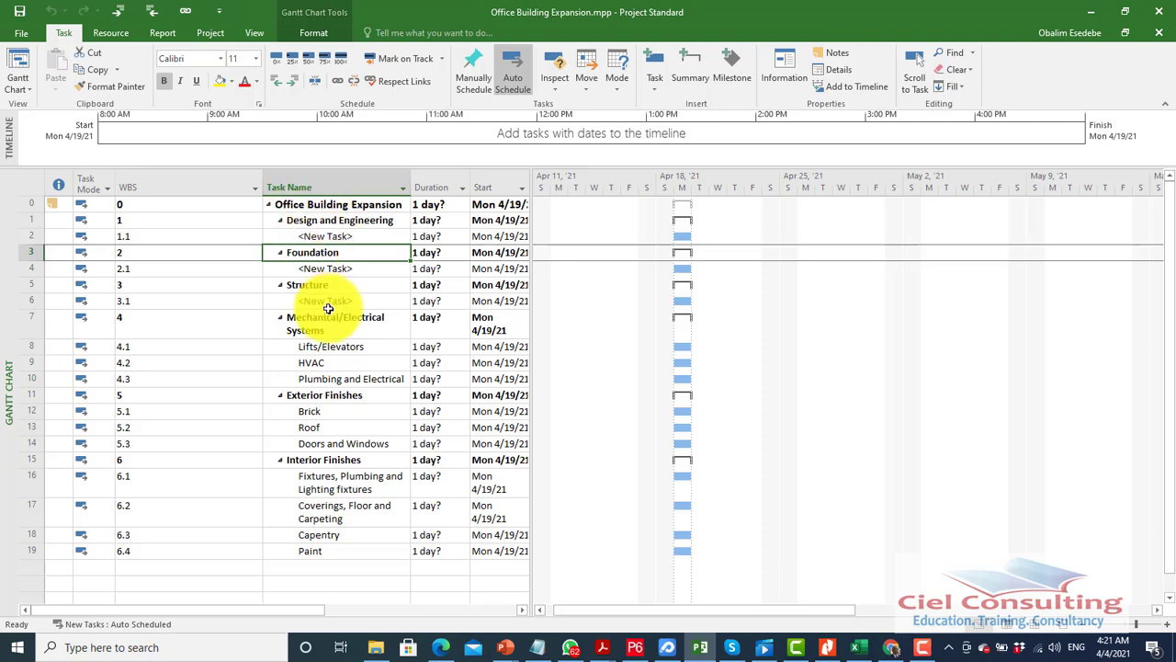
pyautogui.scroll(-2, 326, 472)
pyautogui.scroll(2, 325, 473)
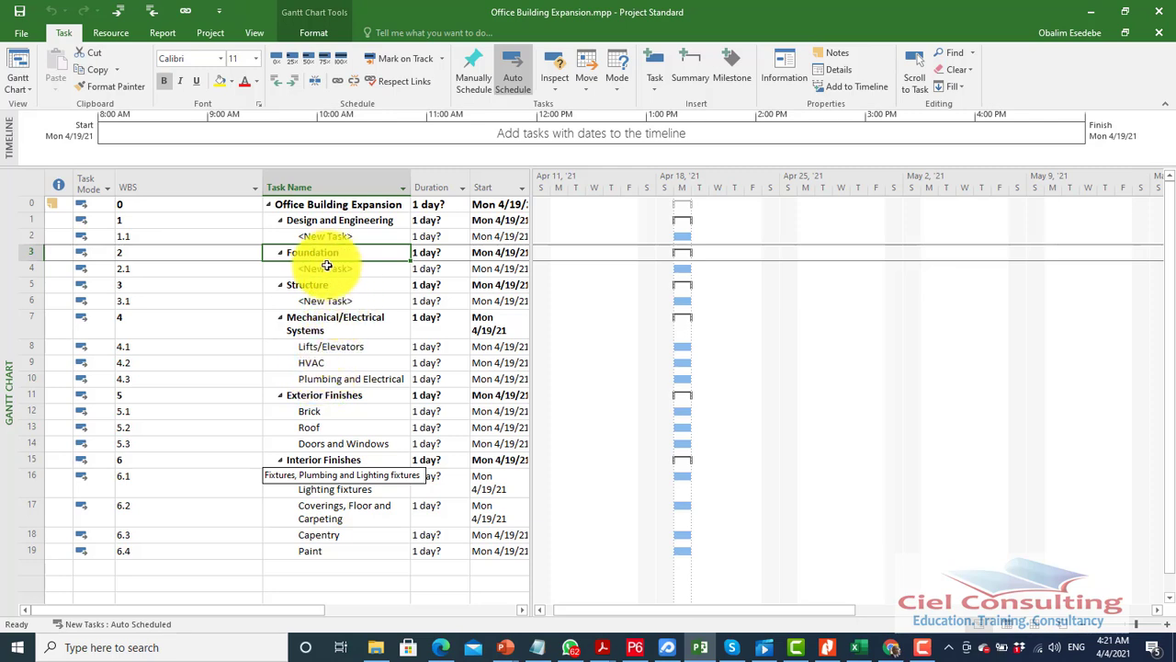
pyautogui.click(331, 237)
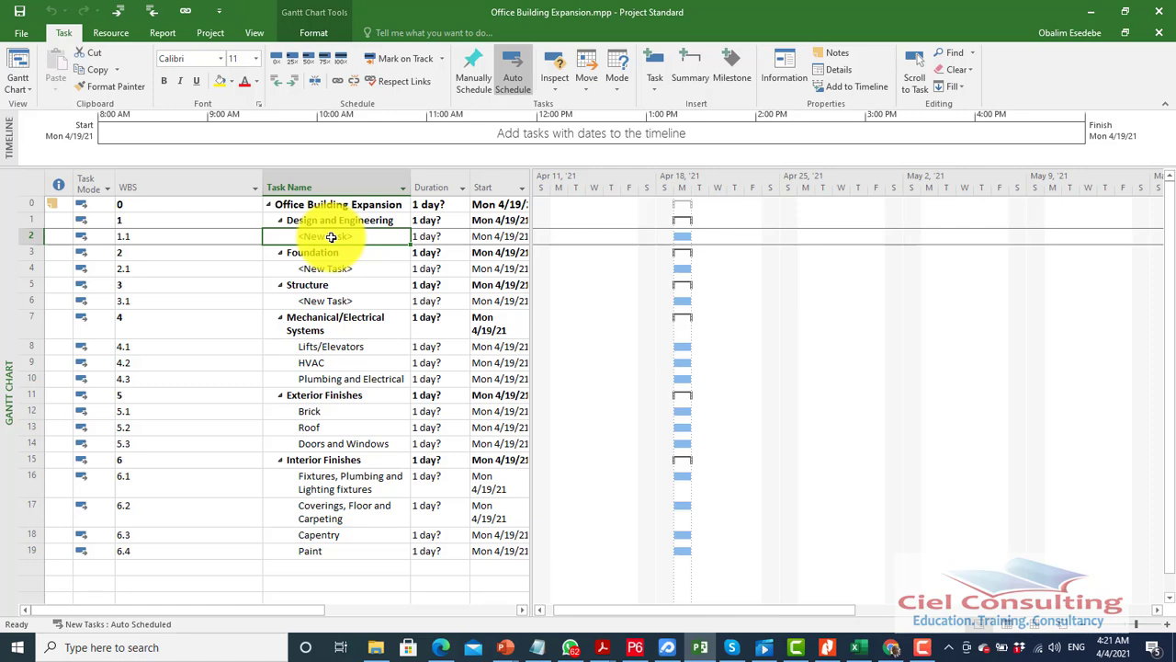
pyautogui.click(326, 268)
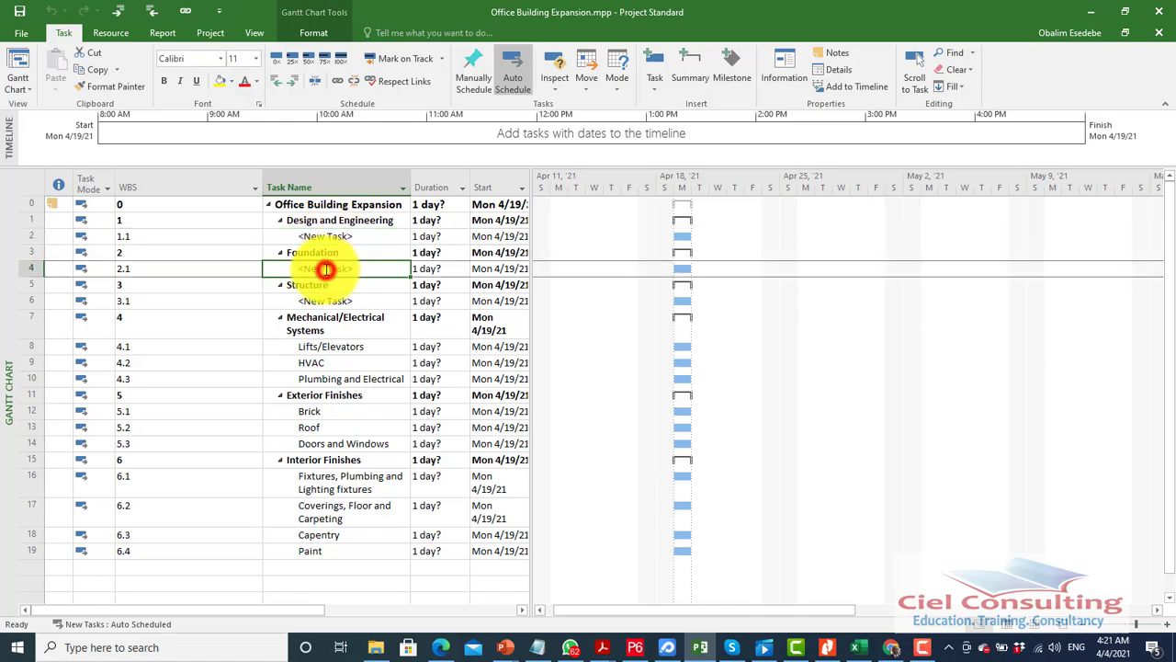
pyautogui.click(327, 301)
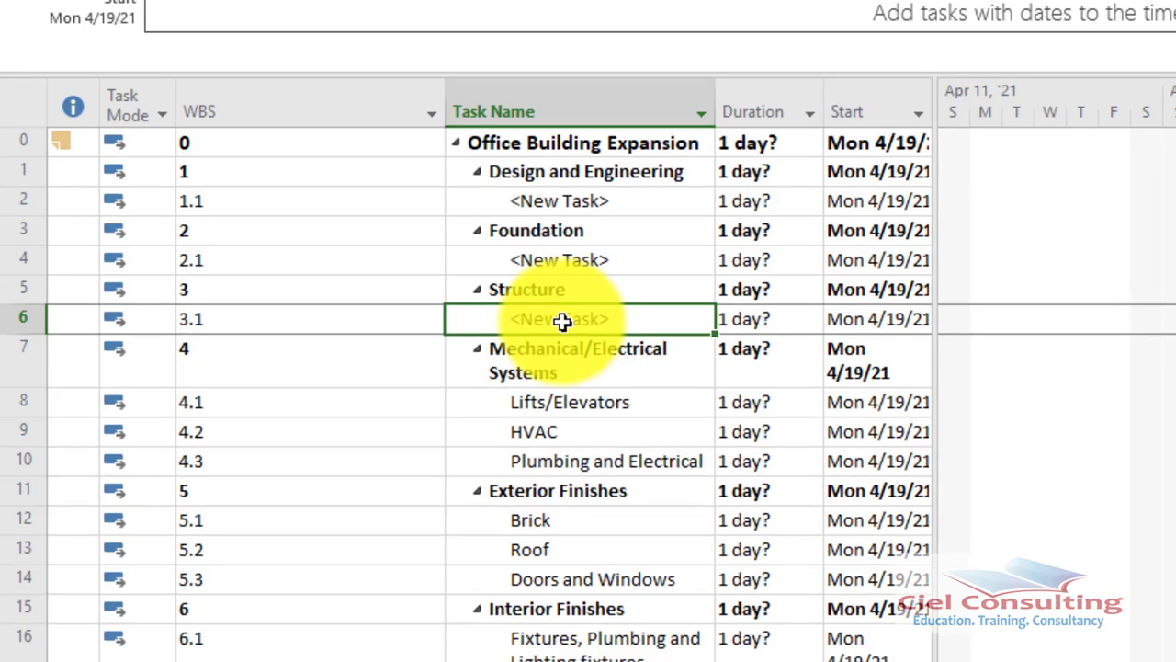
pyautogui.click(566, 402)
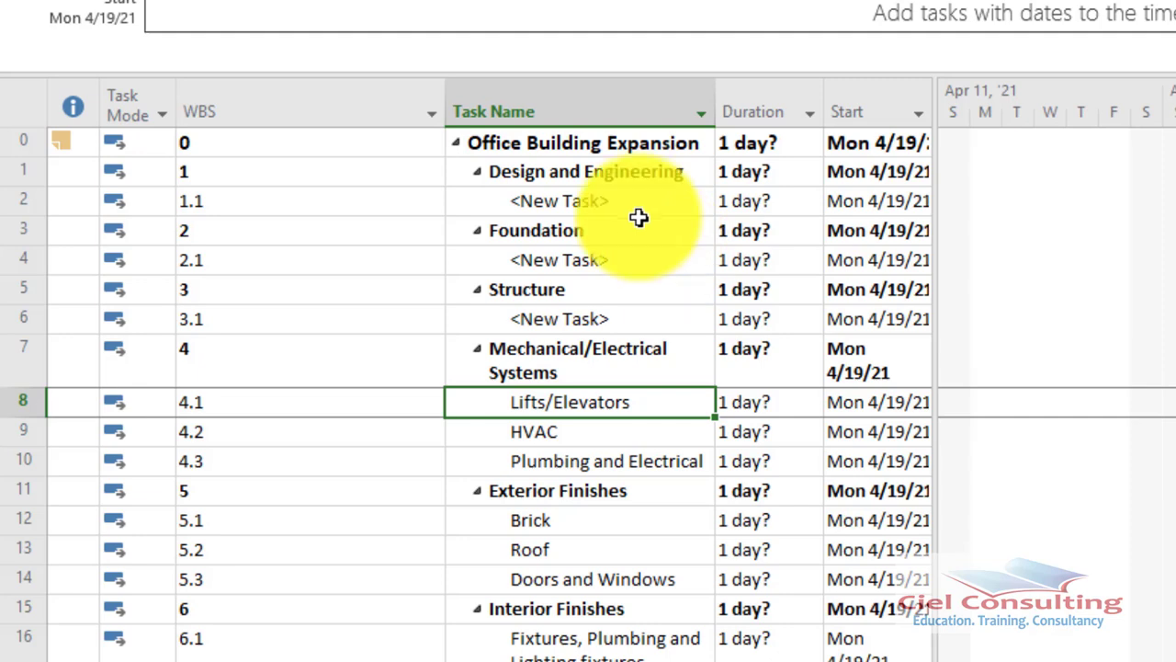
# Insert two new tasks at the end of the Design and Engineering phase, directly above the Foundation summary task.
pyautogui.click(586, 200)
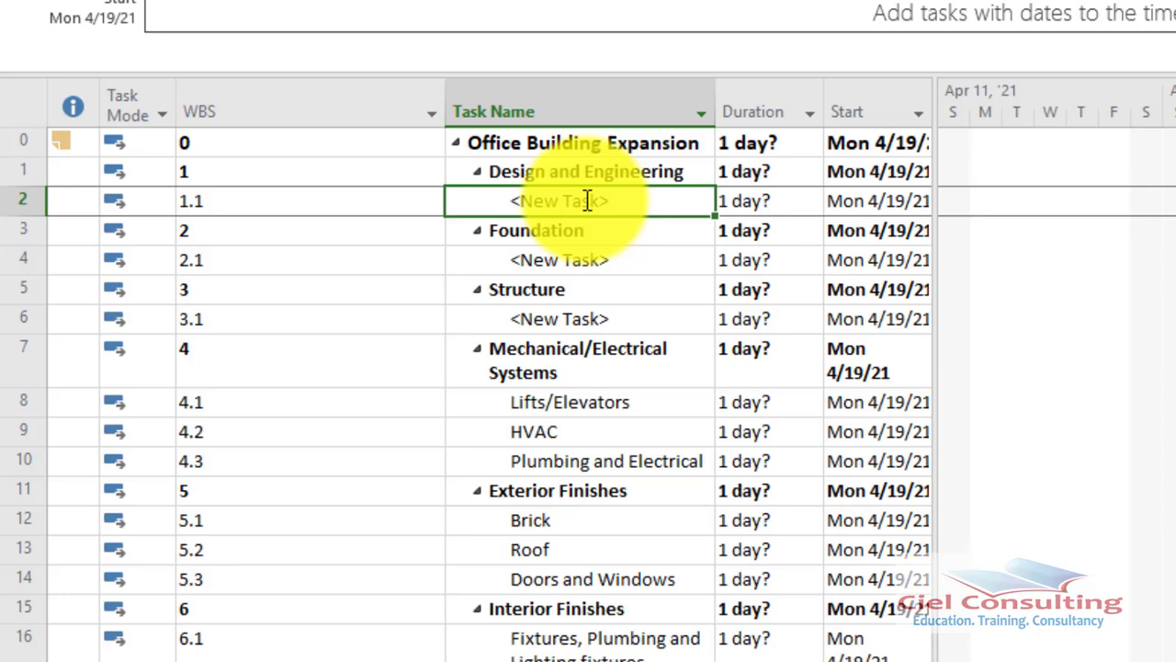
pyautogui.press('Down')
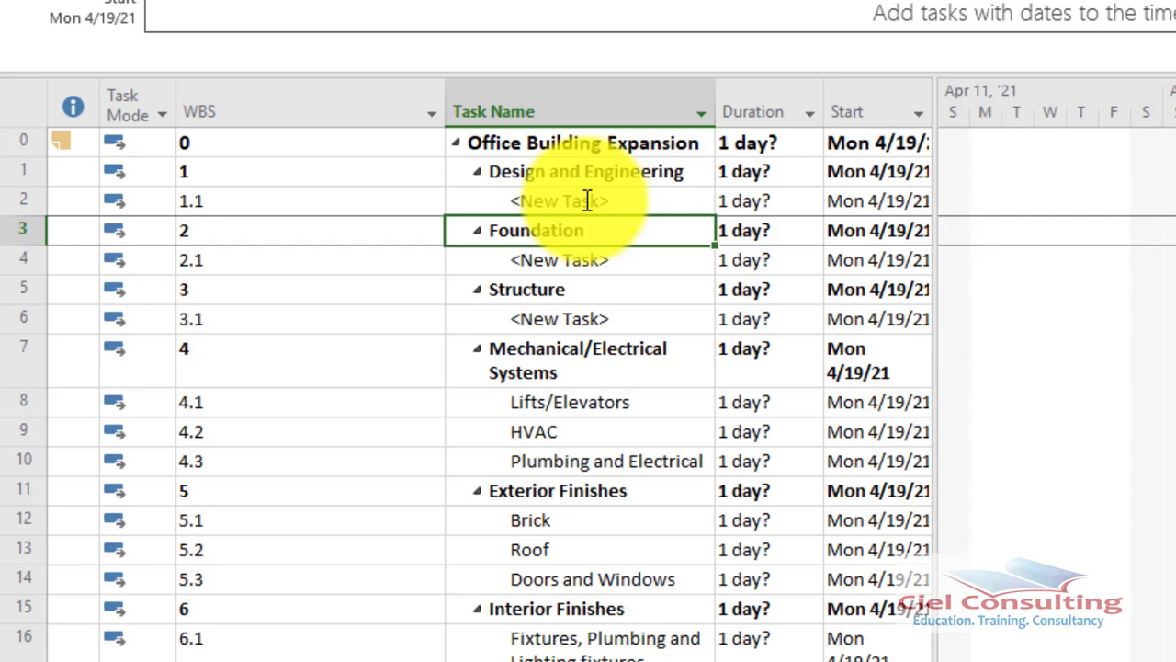
pyautogui.rightClick(626, 233)
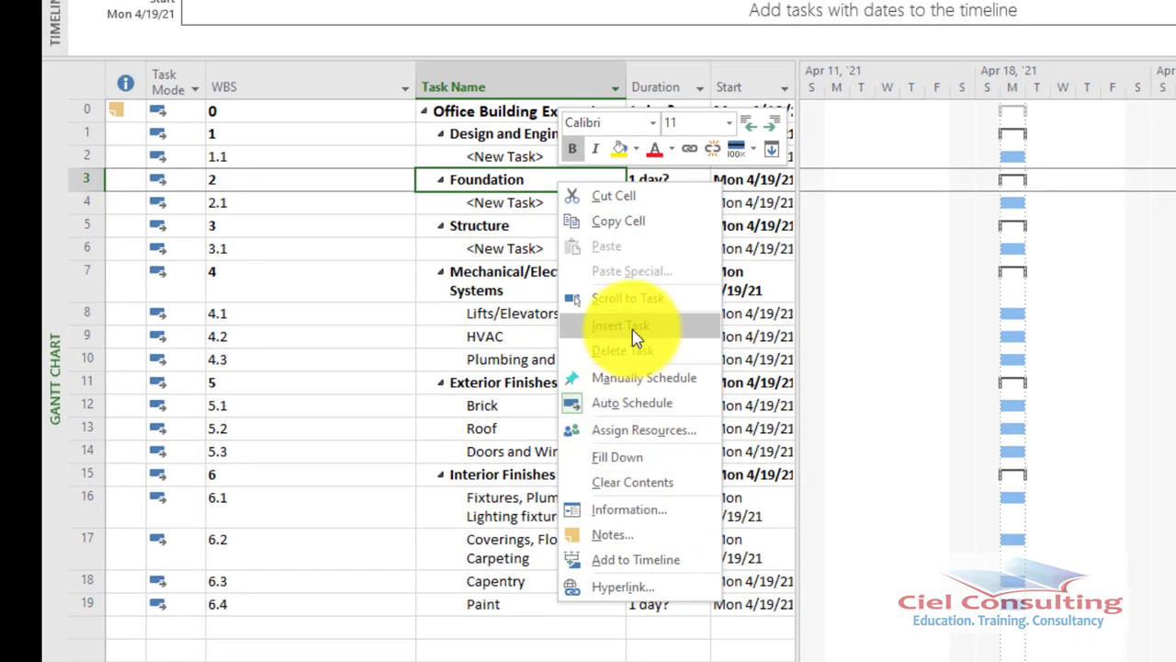
pyautogui.click(632, 335)
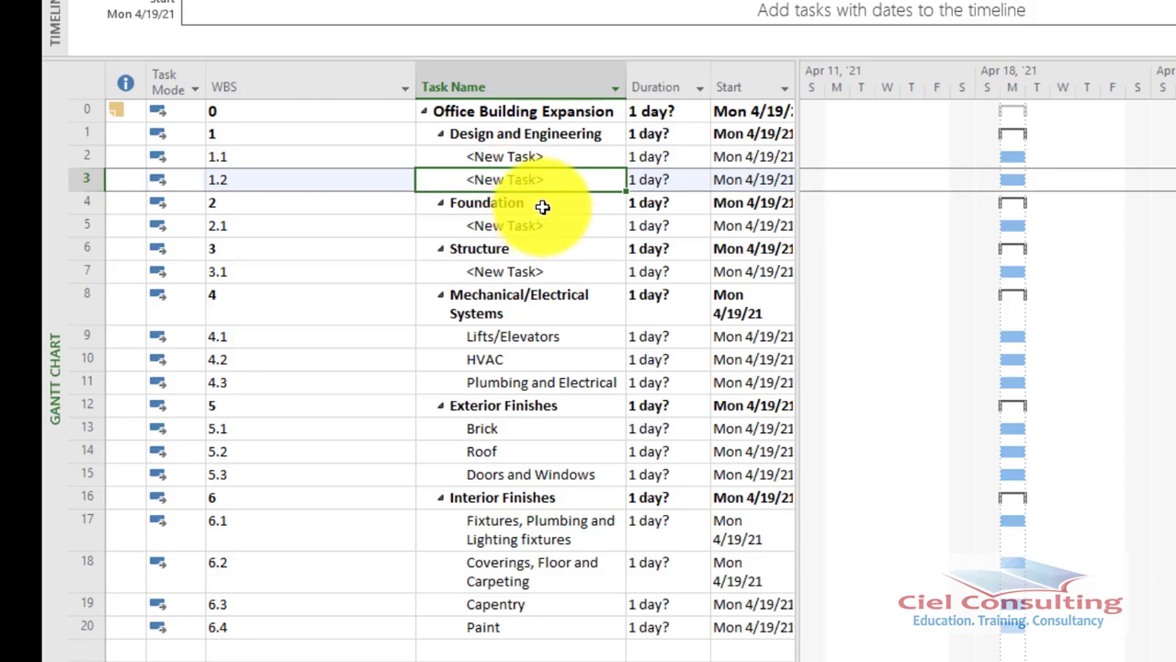
pyautogui.rightClick(543, 204)
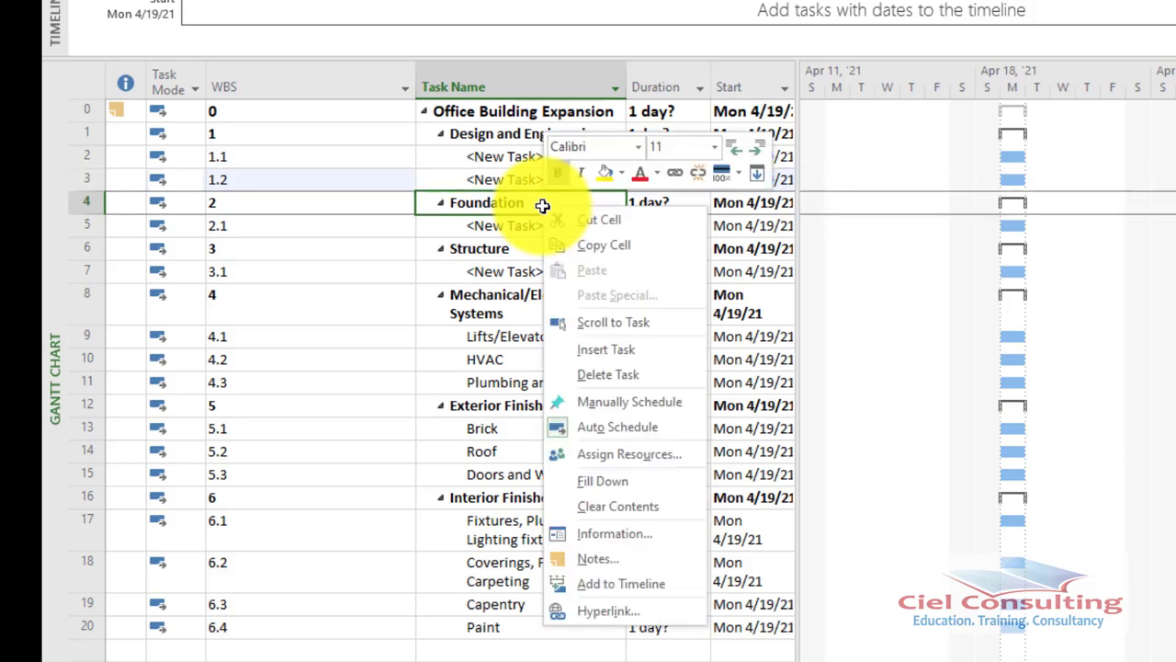
pyautogui.click(602, 350)
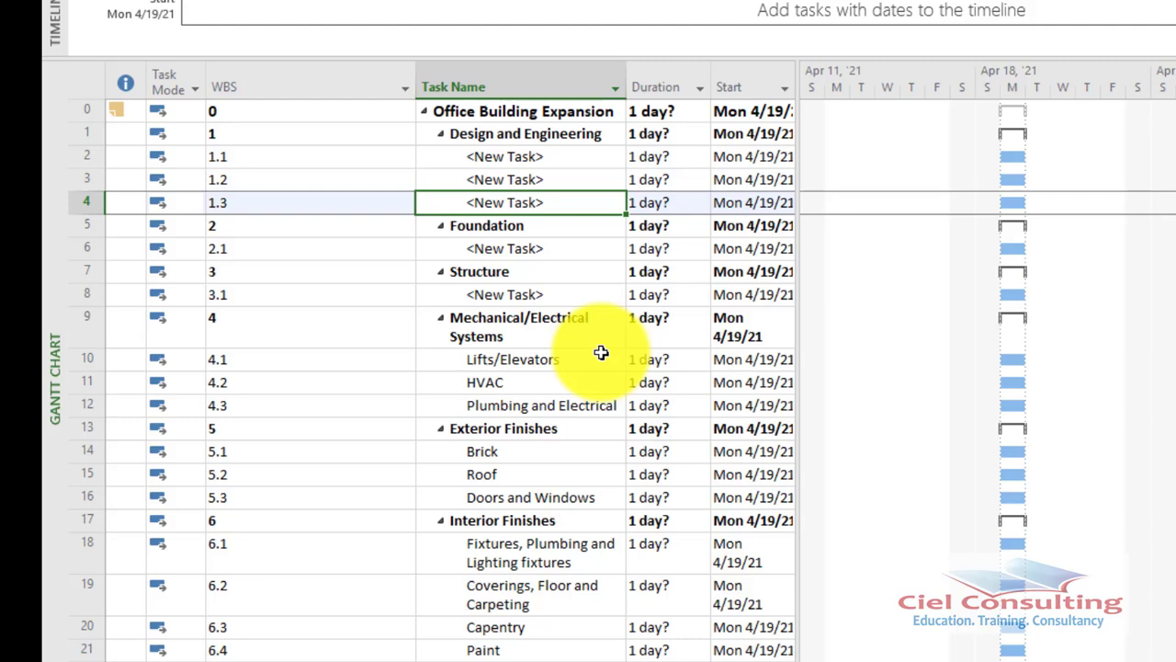
# Insert a blank task row between task 1.3 and the Foundation summary task.
pyautogui.press('Down')
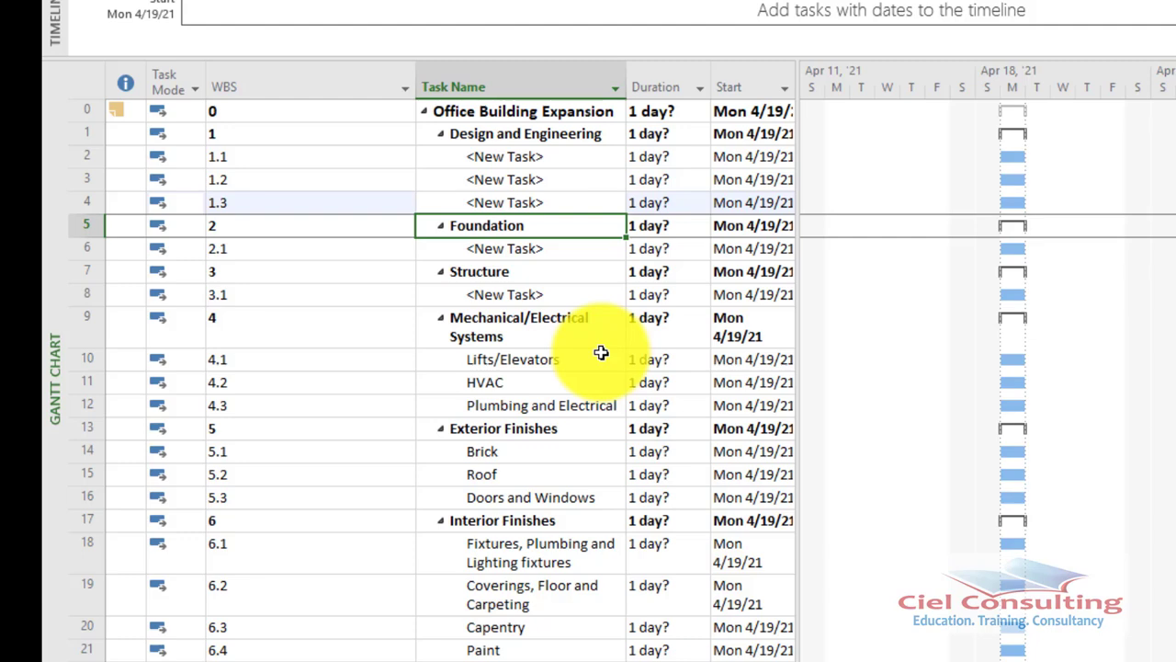
pyautogui.press('Up')
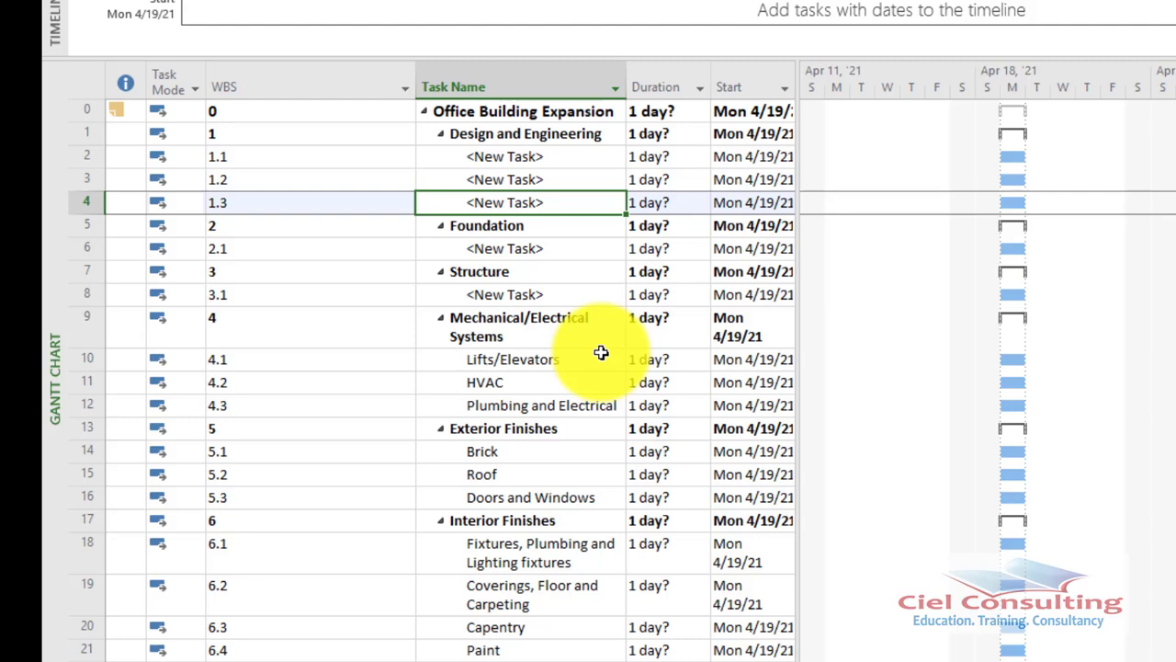
pyautogui.press('Down')
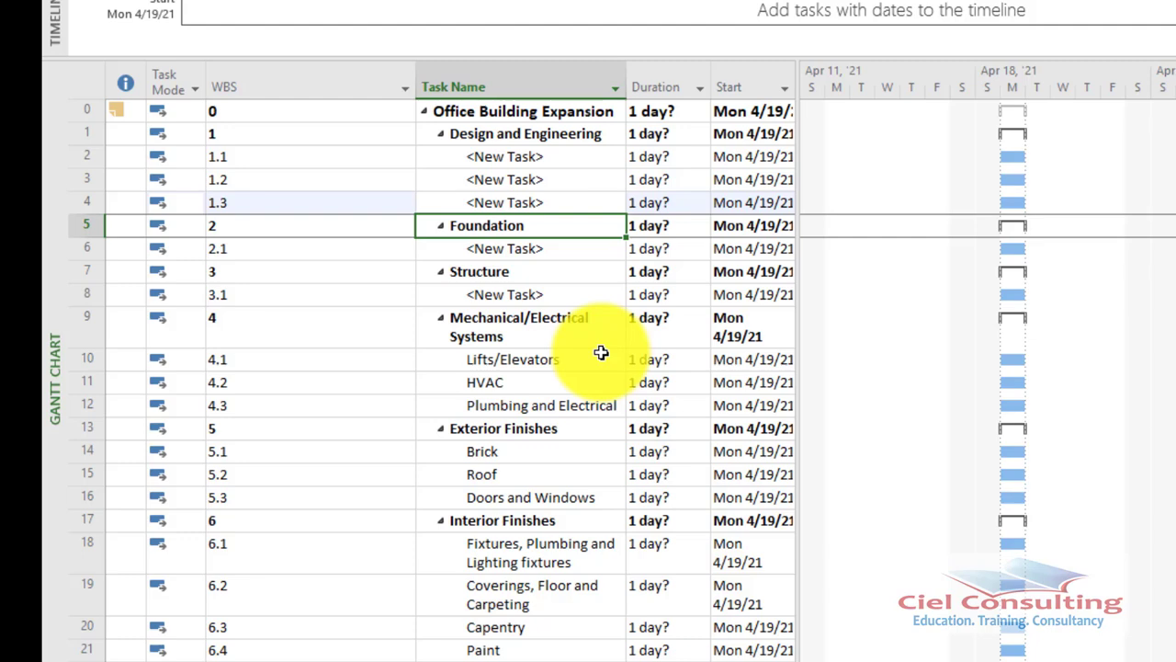
pyautogui.press('Insert')
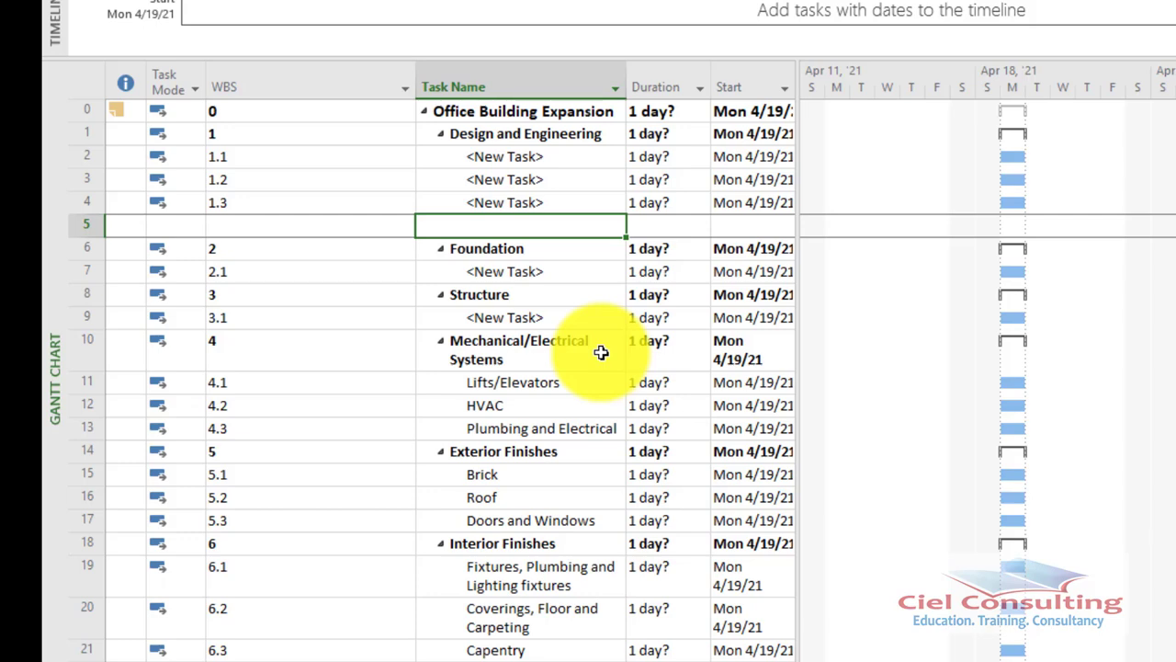
# Add a second blank task row directly above the Foundation summary task.
pyautogui.press('Up')
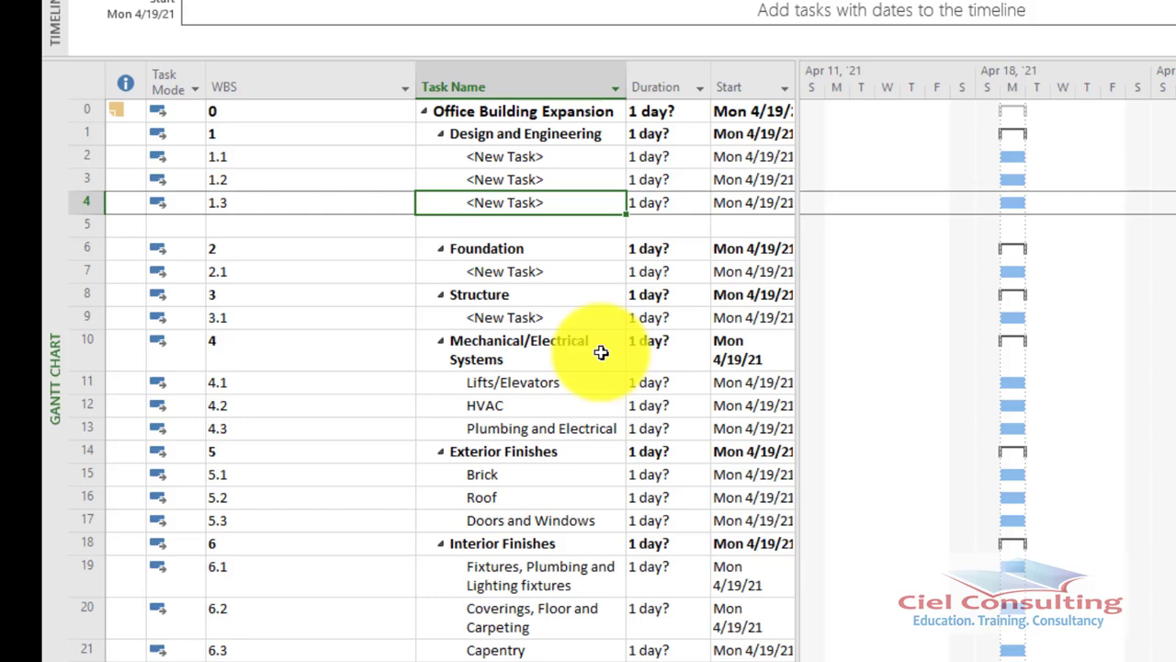
pyautogui.press('Up')
pyautogui.press('Down')
pyautogui.press('Down')
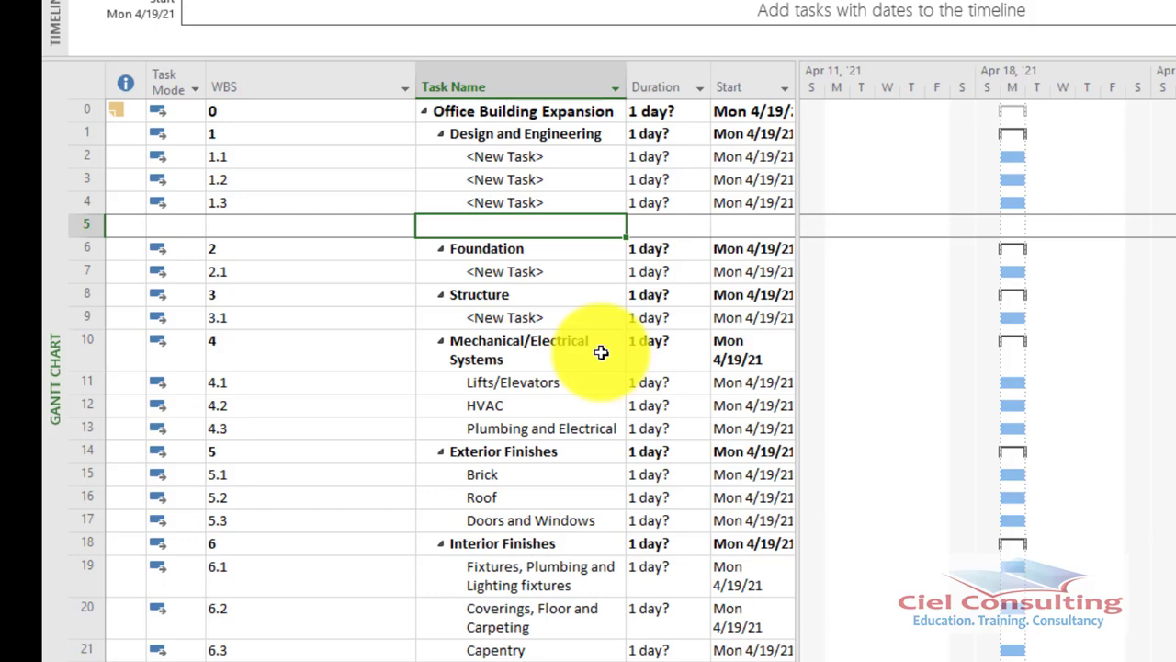
pyautogui.press('Left')
pyautogui.press('Up')
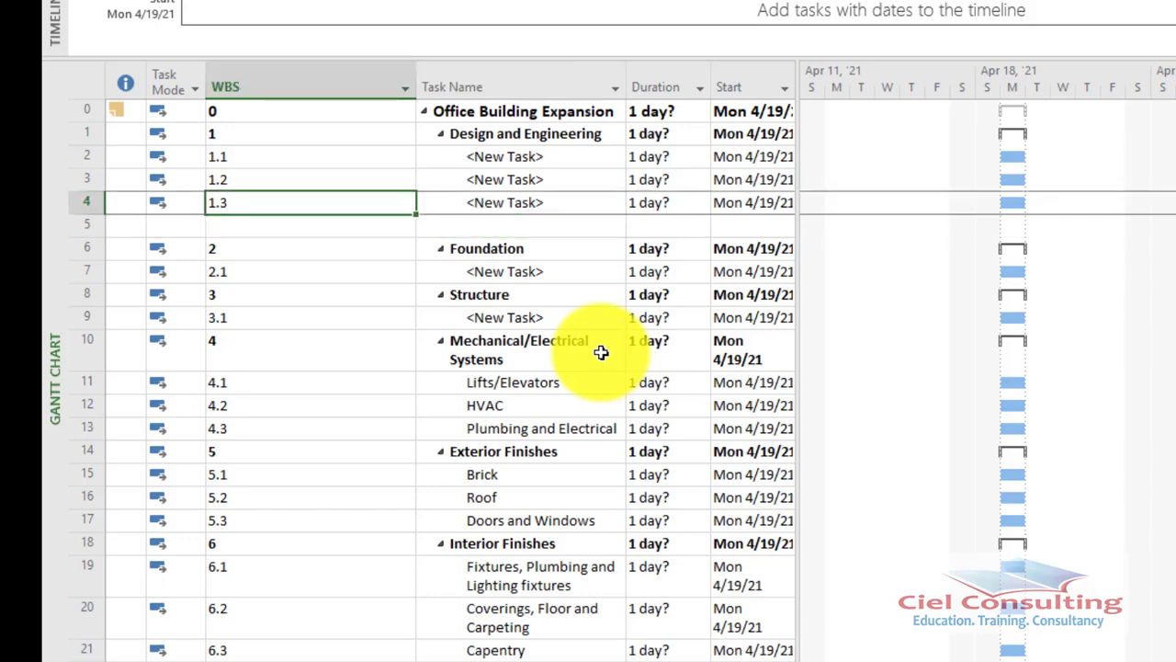
pyautogui.press('Right')
pyautogui.press('Right')
pyautogui.press('Left')
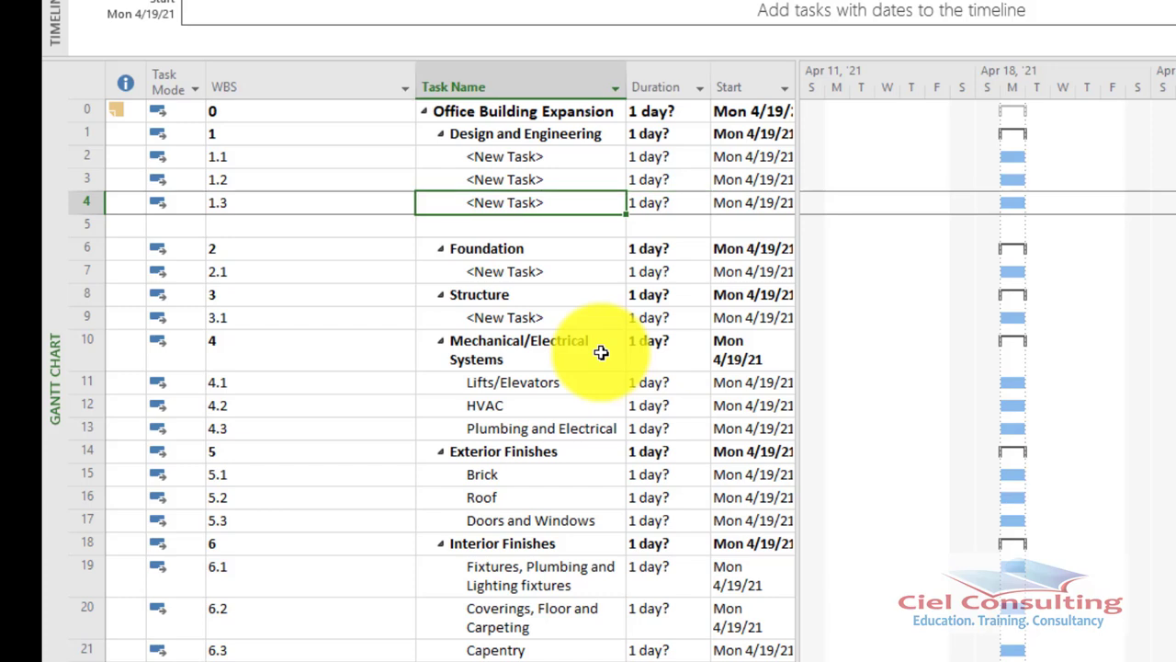
pyautogui.press('Down')
pyautogui.press('Down')
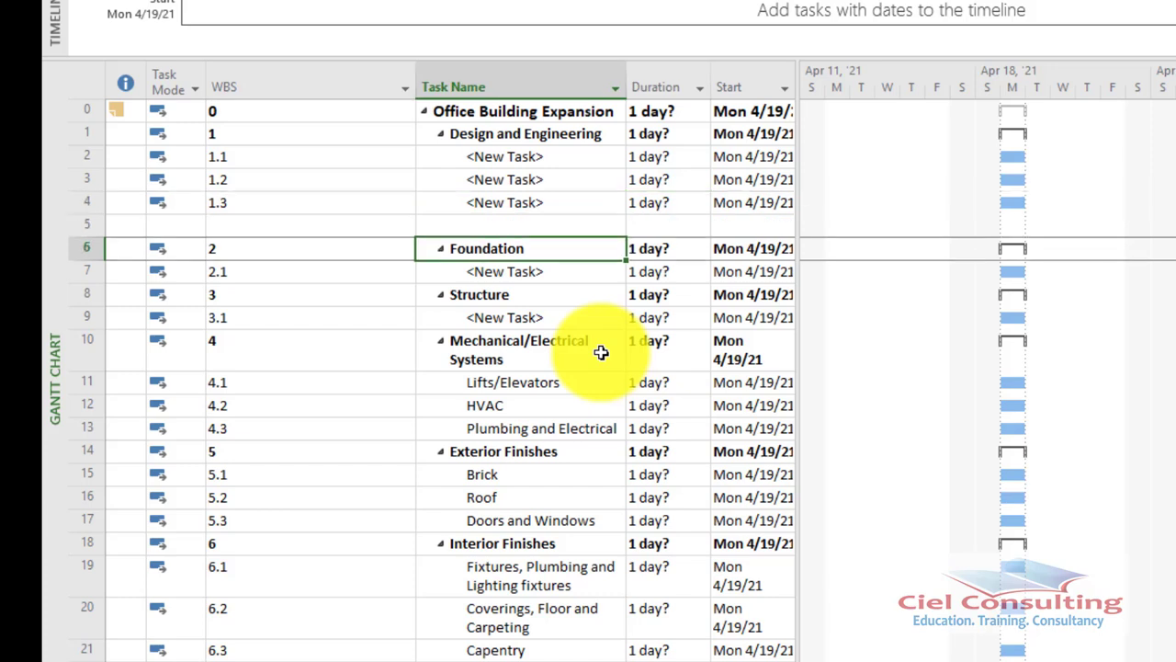
pyautogui.press('Insert')
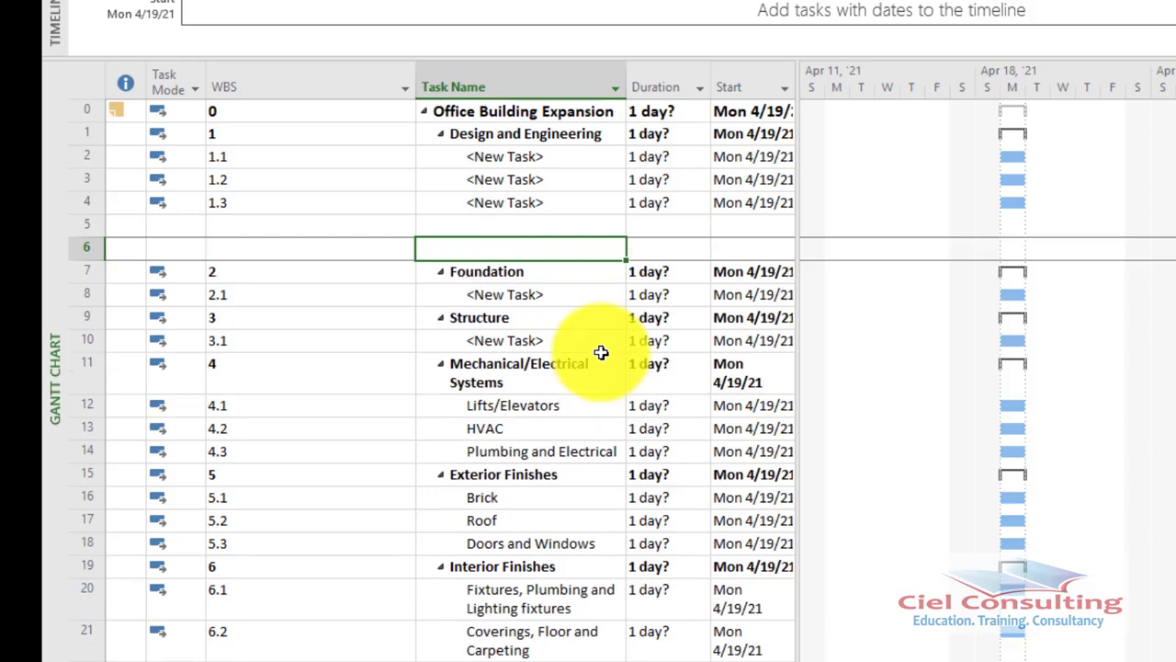
# Name task 1.1 under Design and Engineering "Start Office Building Addition Project".
pyautogui.press('Up')
pyautogui.press('Up')
pyautogui.press('Up')
pyautogui.press('Up')
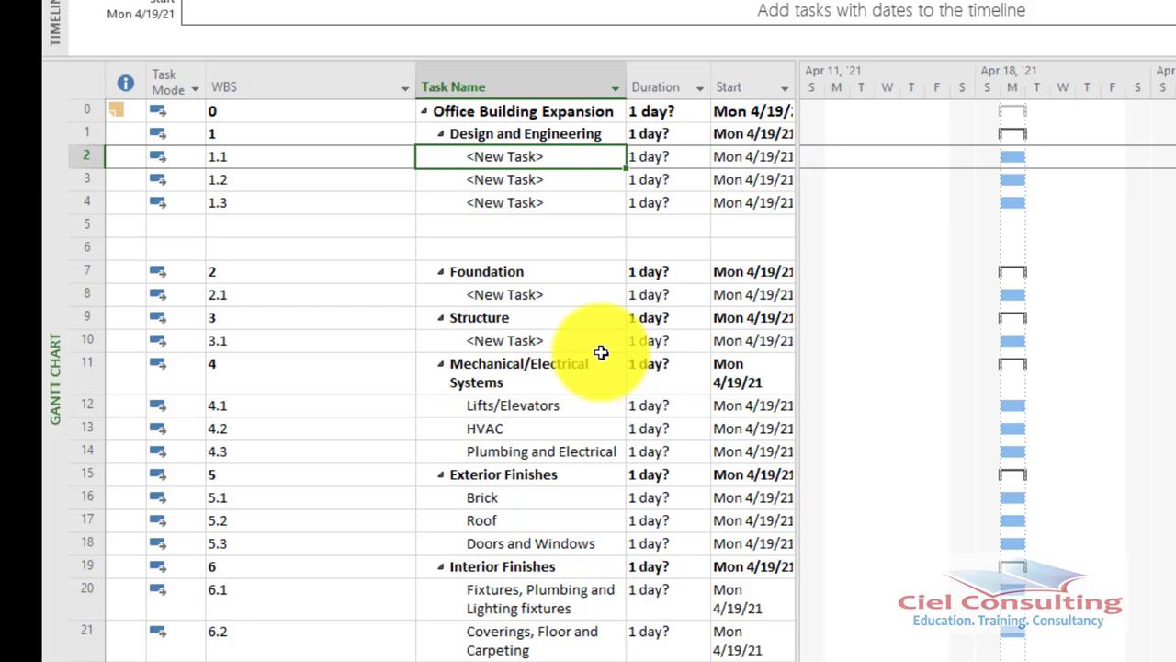
pyautogui.write('Start')
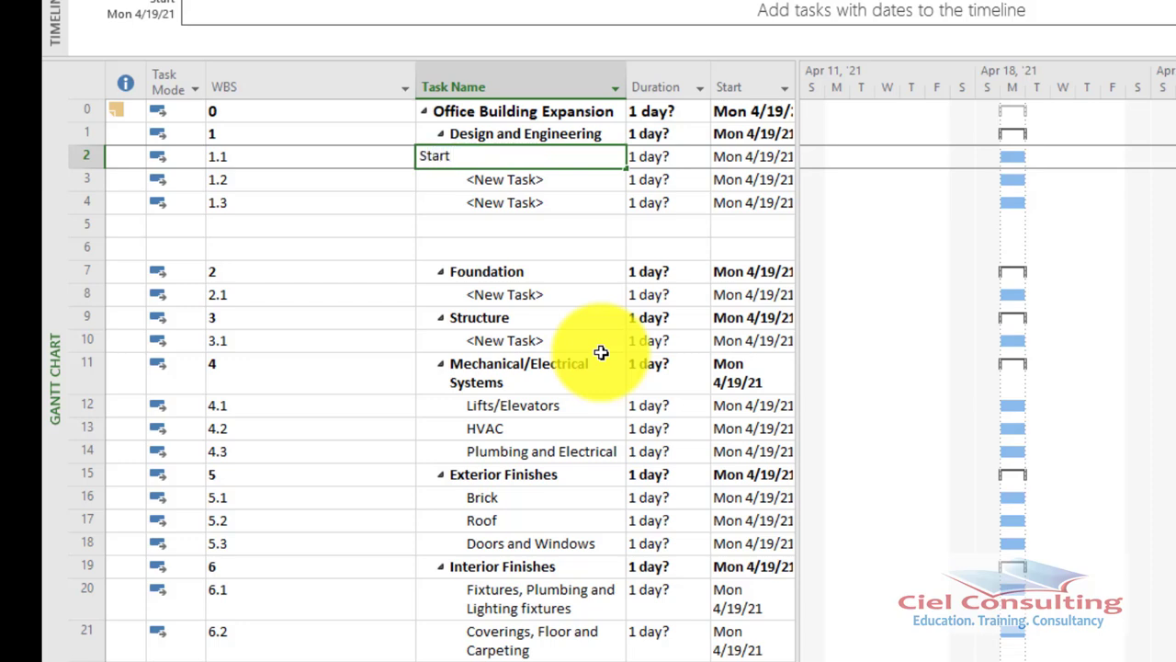
pyautogui.write(' Office Building Addition Pro')
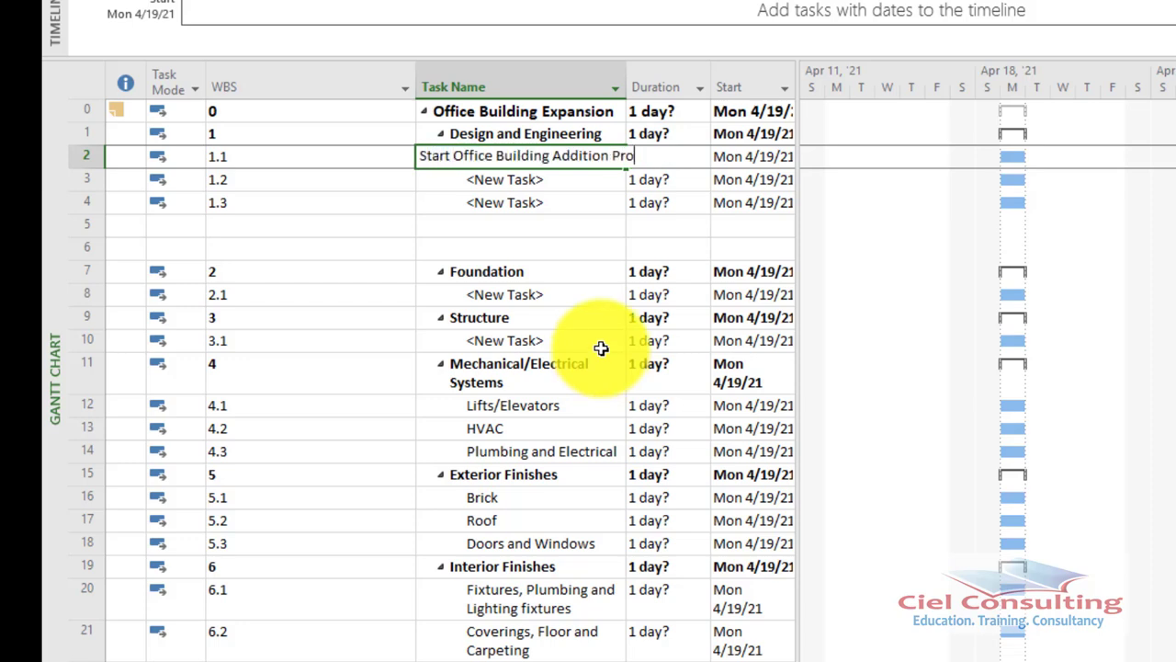
pyautogui.write('ject')
pyautogui.press('Return')
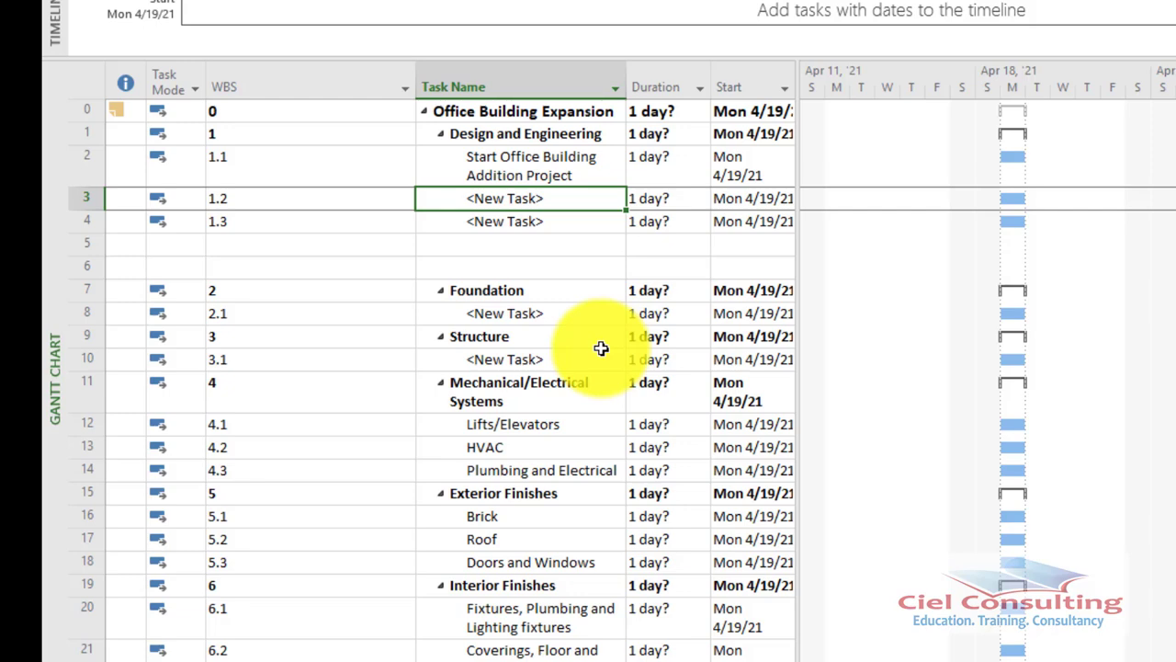
# Mark the "Start Office Building Addition Project" task as a milestone in its advanced task information.
pyautogui.press('Up')
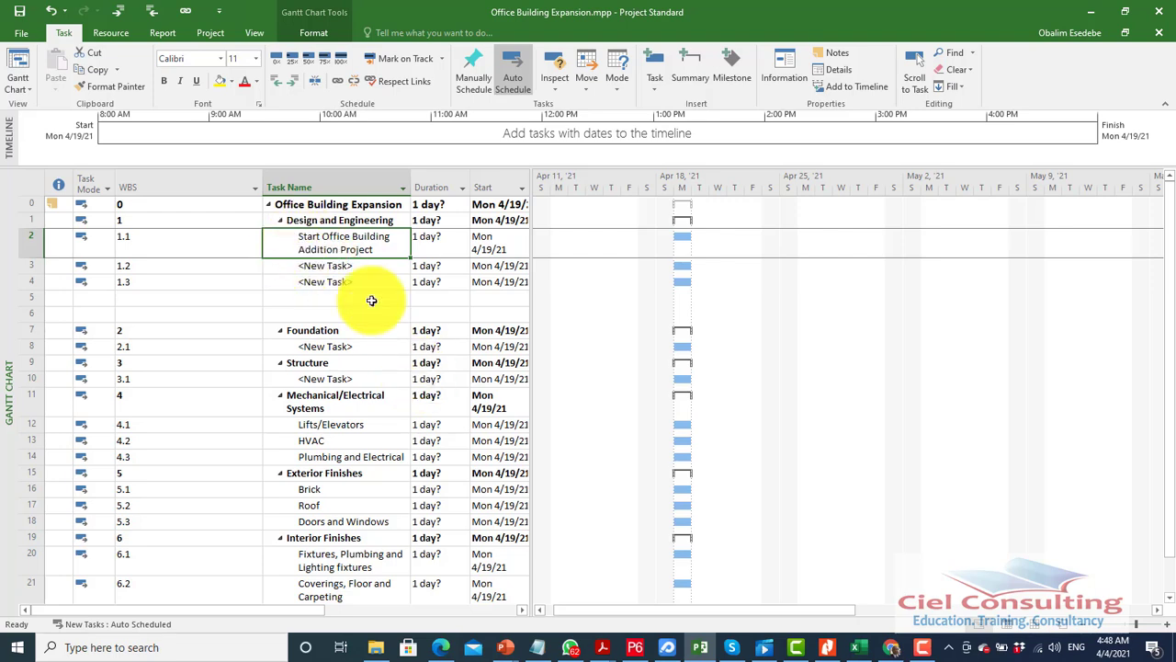
pyautogui.click(308, 246)
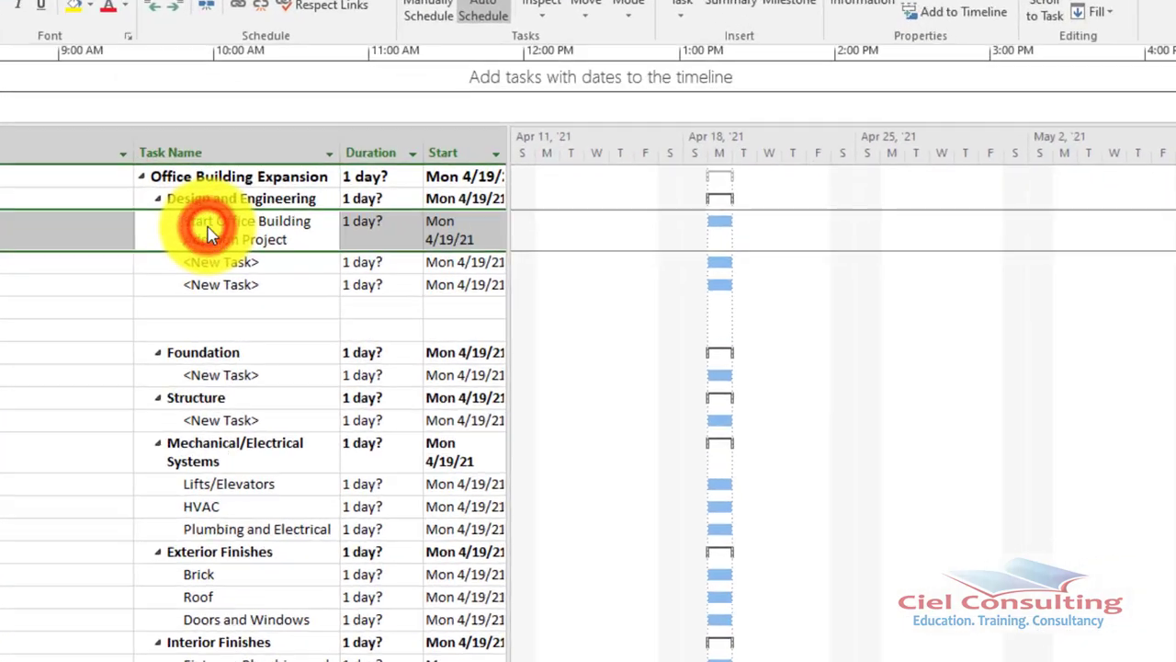
pyautogui.doubleClick(210, 231)
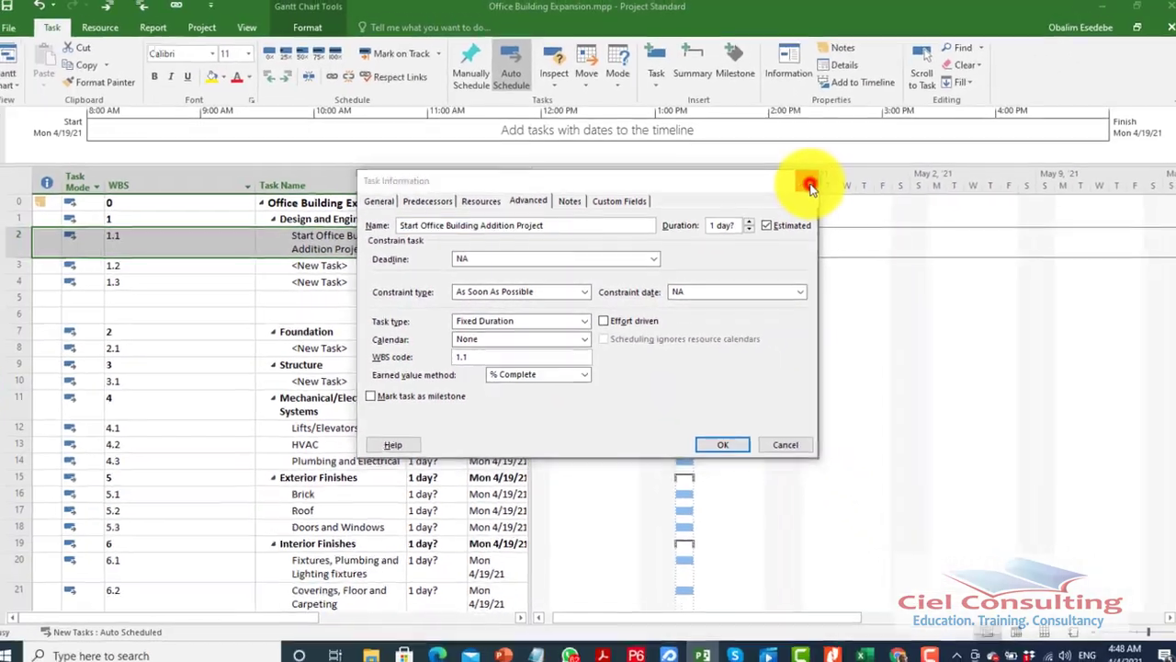
pyautogui.click(977, 107)
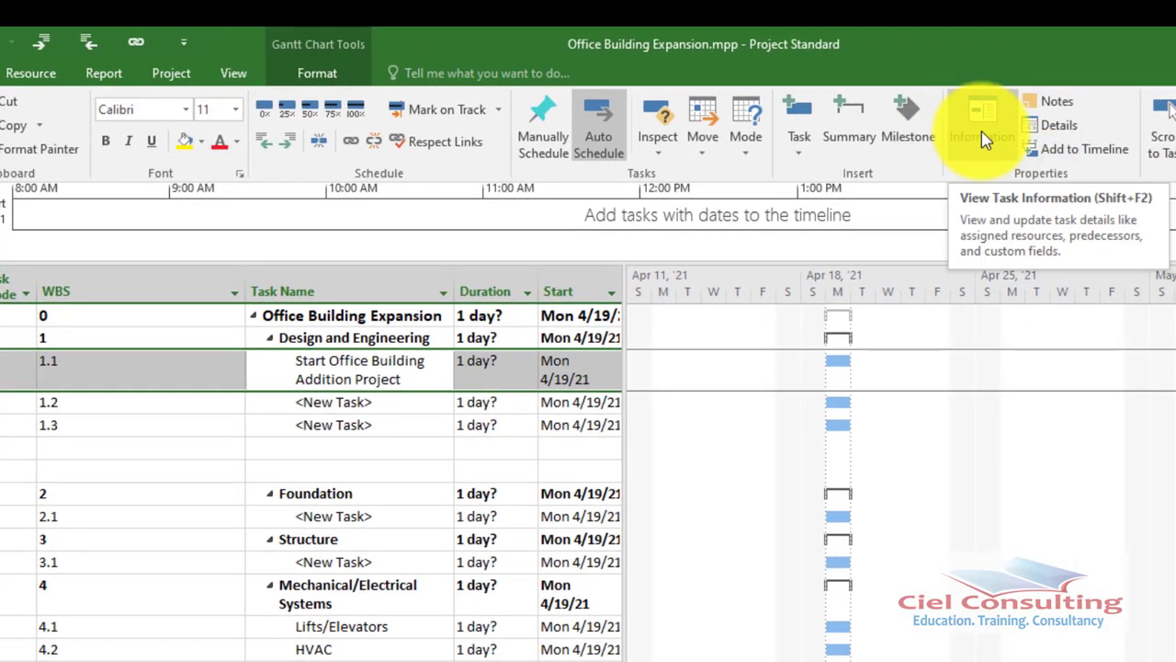
pyautogui.click(982, 136)
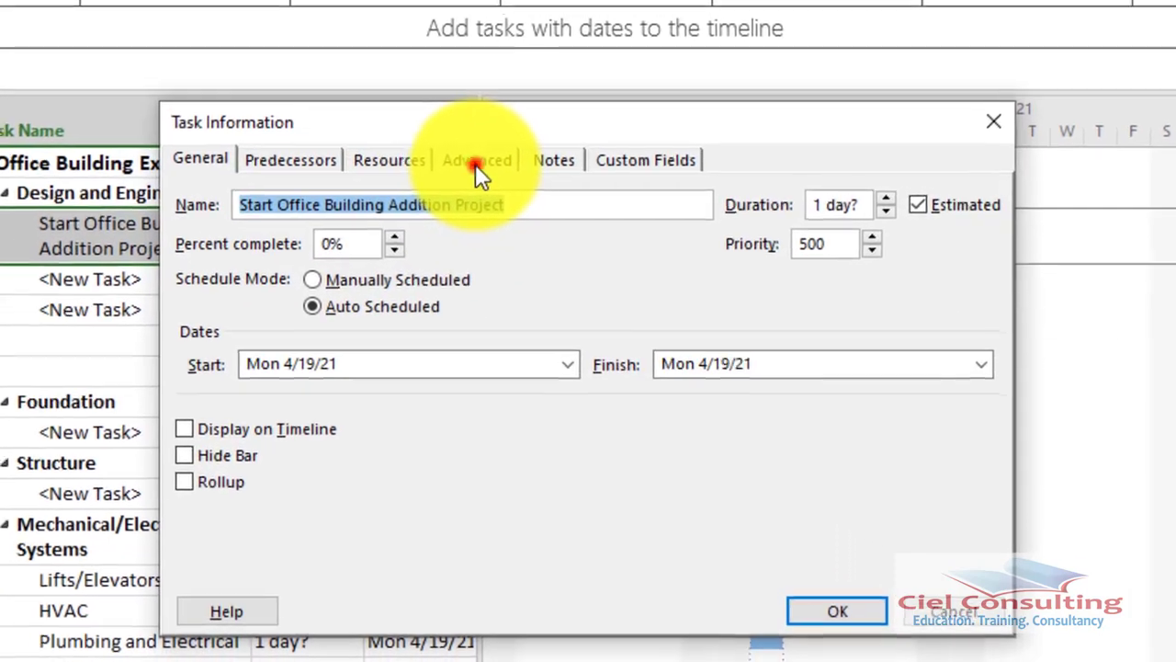
pyautogui.click(475, 163)
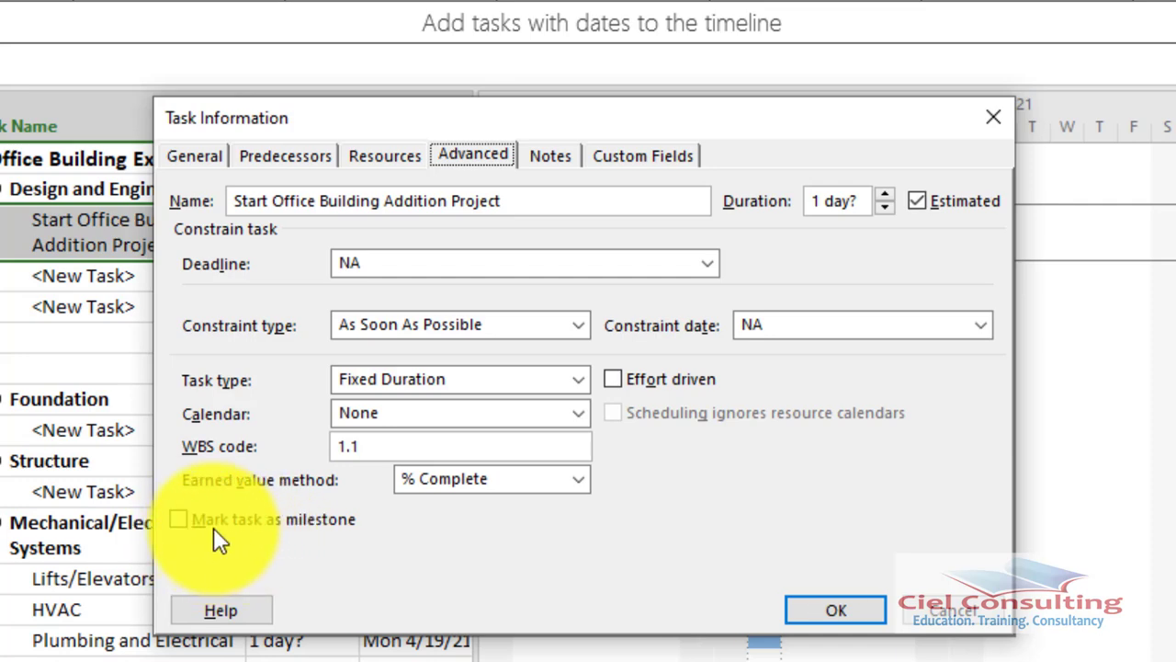
pyautogui.click(179, 520)
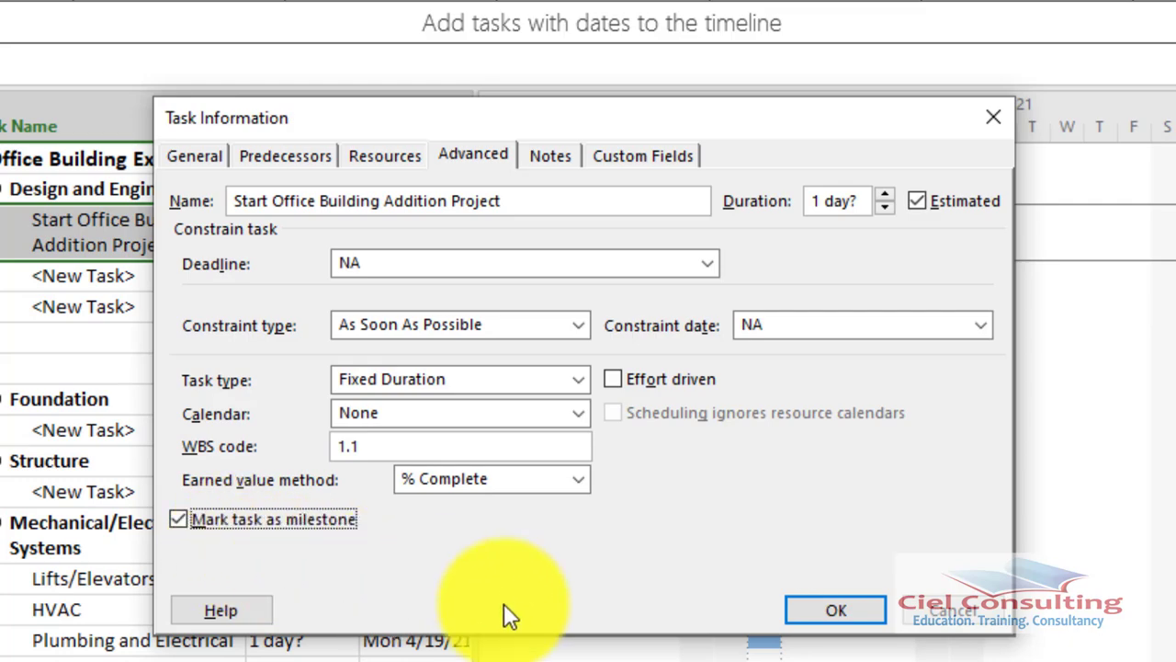
pyautogui.click(840, 609)
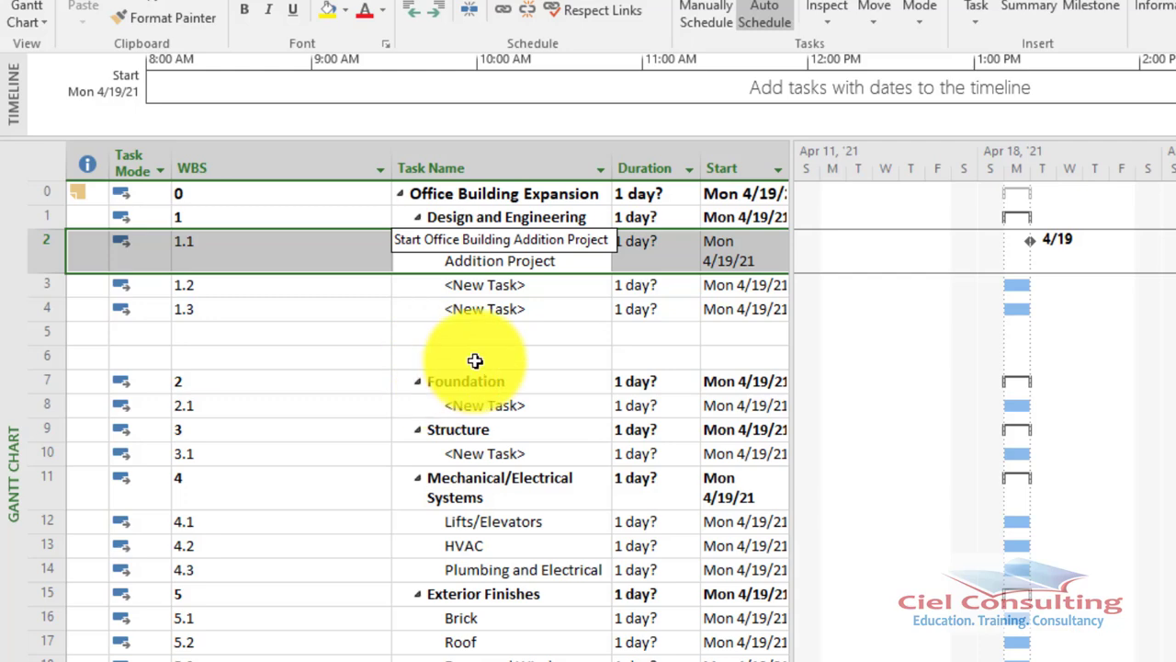
# Name task 1.2 under Design and Engineering "Design Building Addition".
pyautogui.click(506, 290)
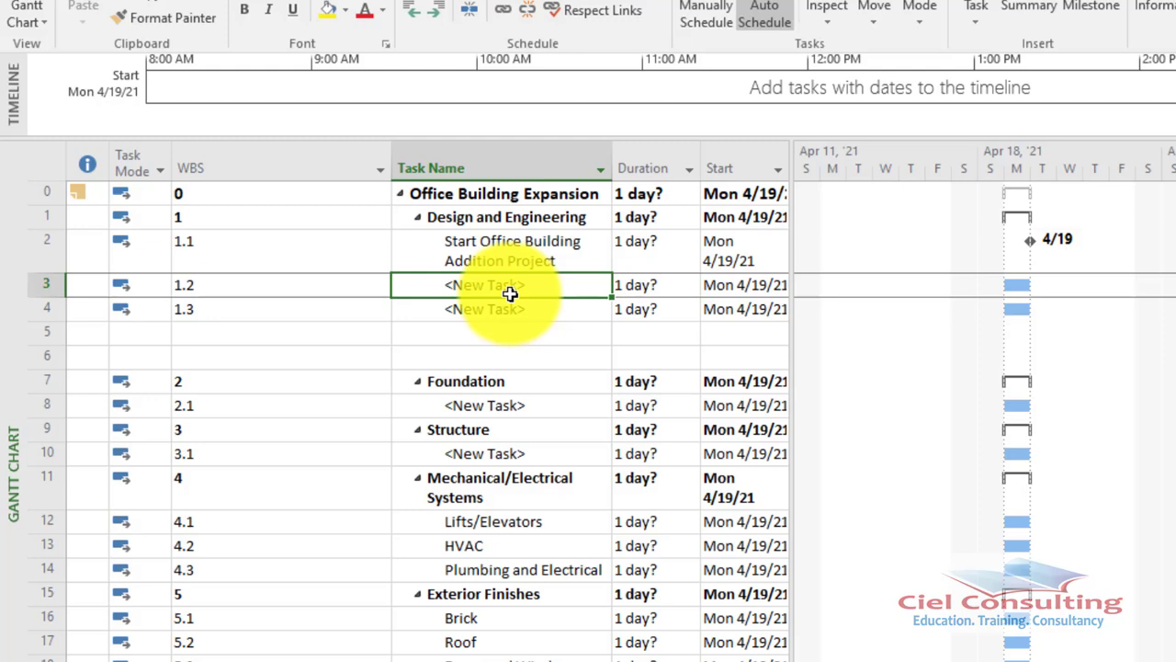
pyautogui.write('Design Building Addition')
pyautogui.press('Return')
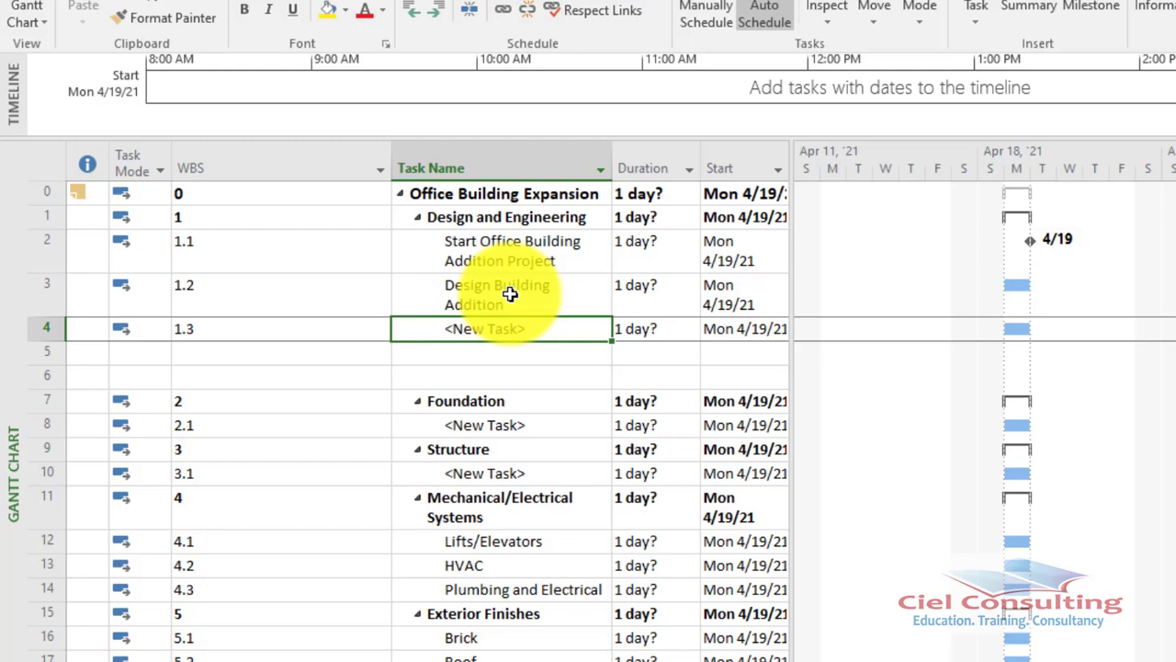
# Name task 1.3 under Design and Engineering "Review and Approve designs".
pyautogui.write('Review and ')
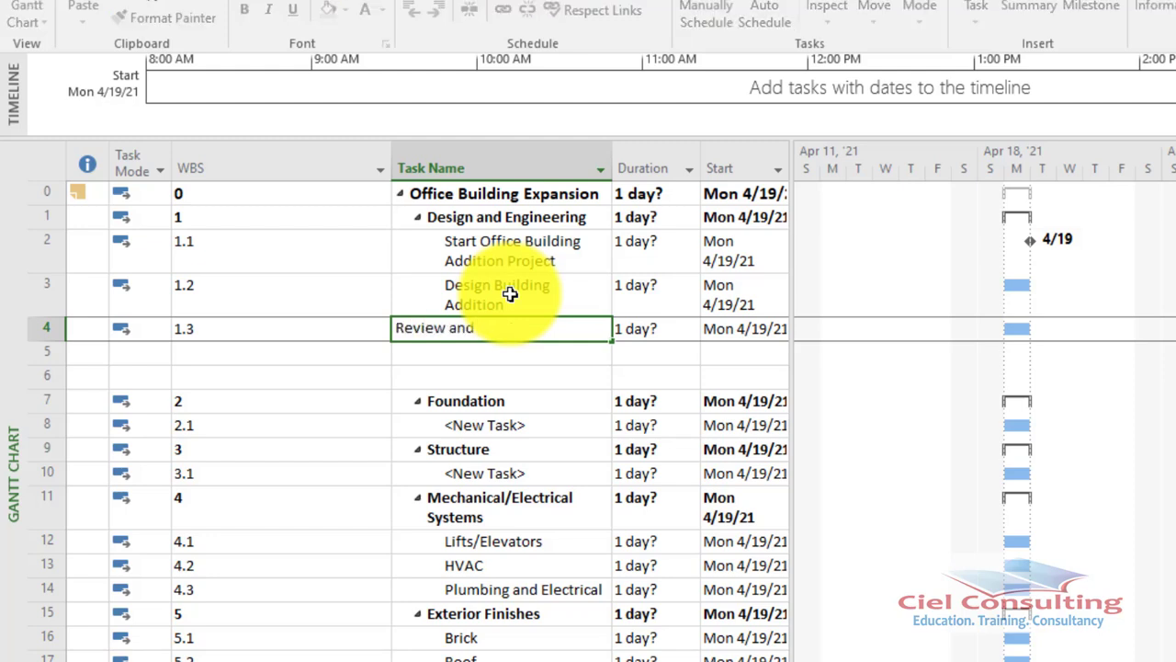
pyautogui.write('Approve designs')
pyautogui.press('Return')
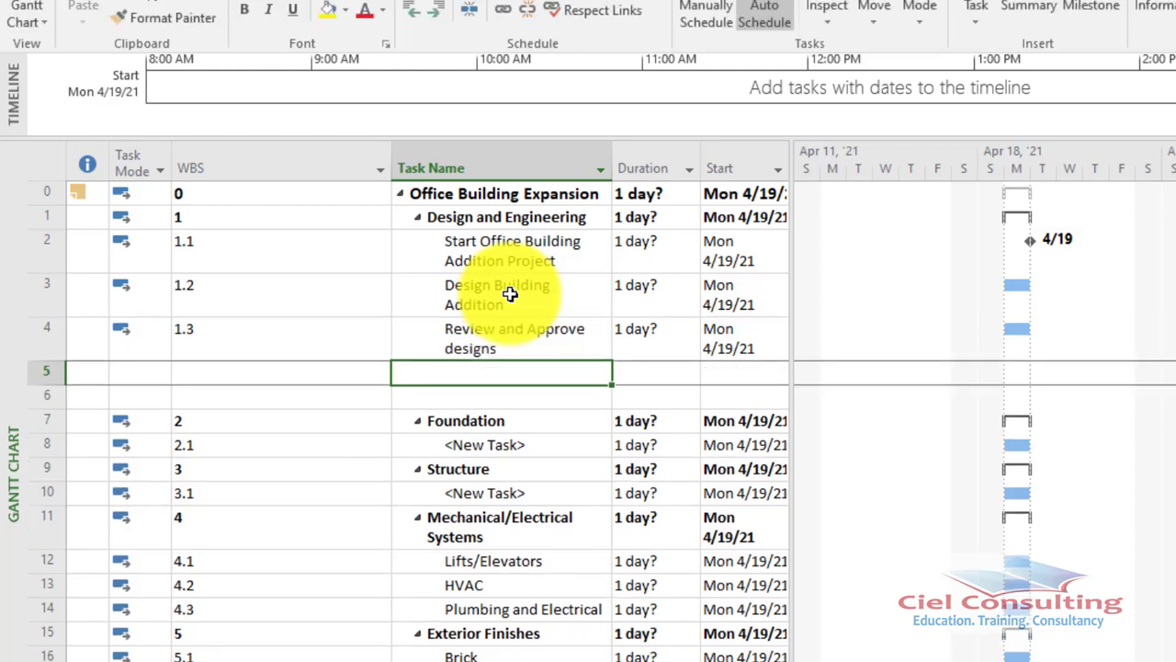
# Enter tasks "Assemble technical data for heat pump" and "Review technical data on heat pumps" in the two blank rows under Design and Engineering.
pyautogui.write('Assemble technical data for heat pump')
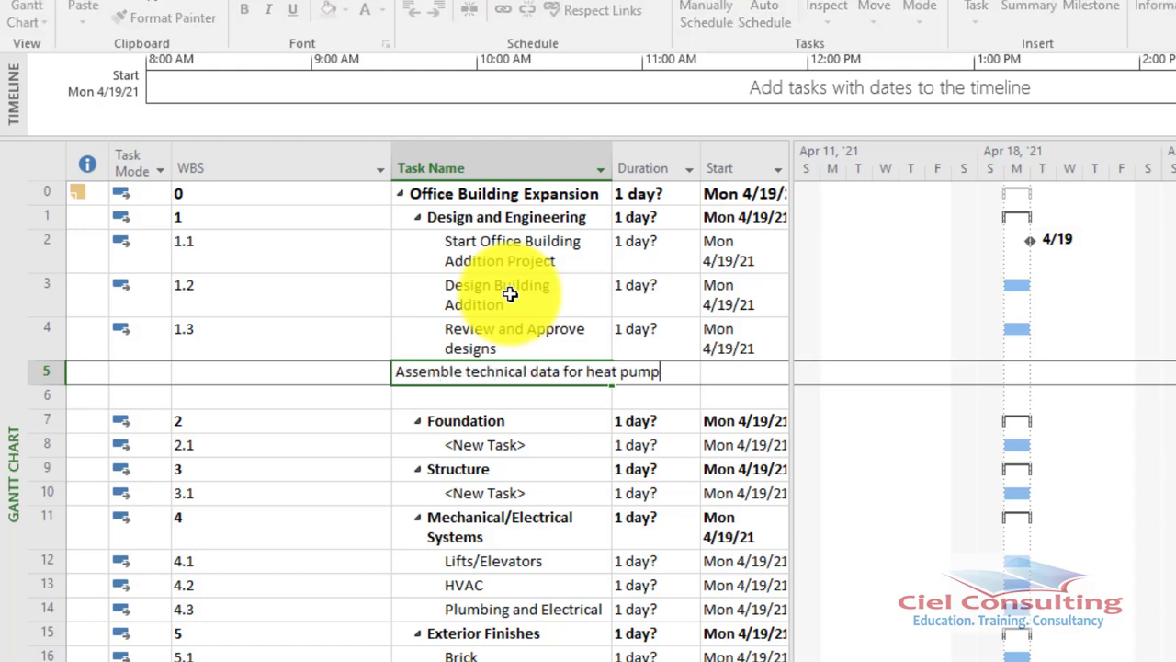
pyautogui.press('Return')
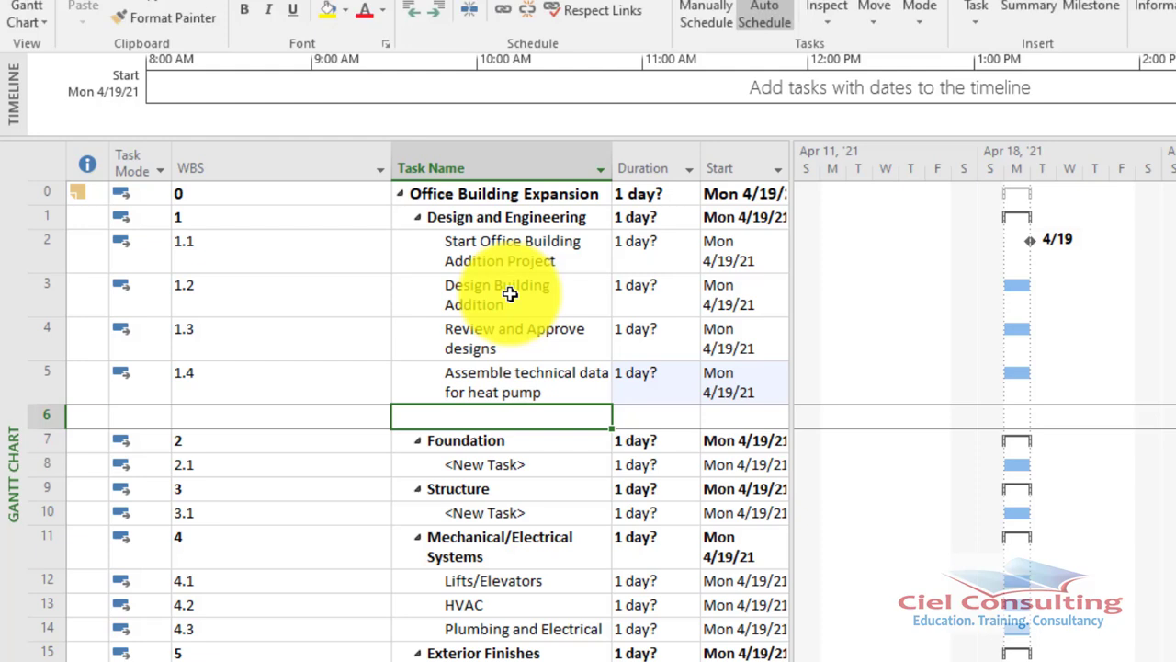
pyautogui.write('Review technical data on heat pumps')
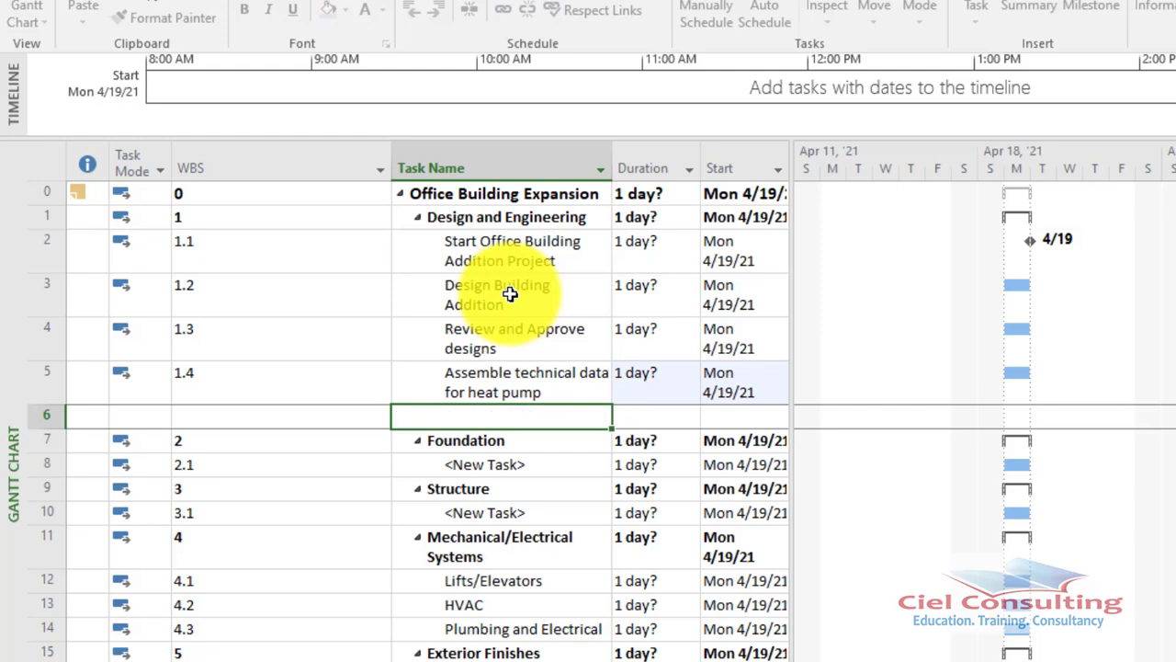
pyautogui.press('Return')
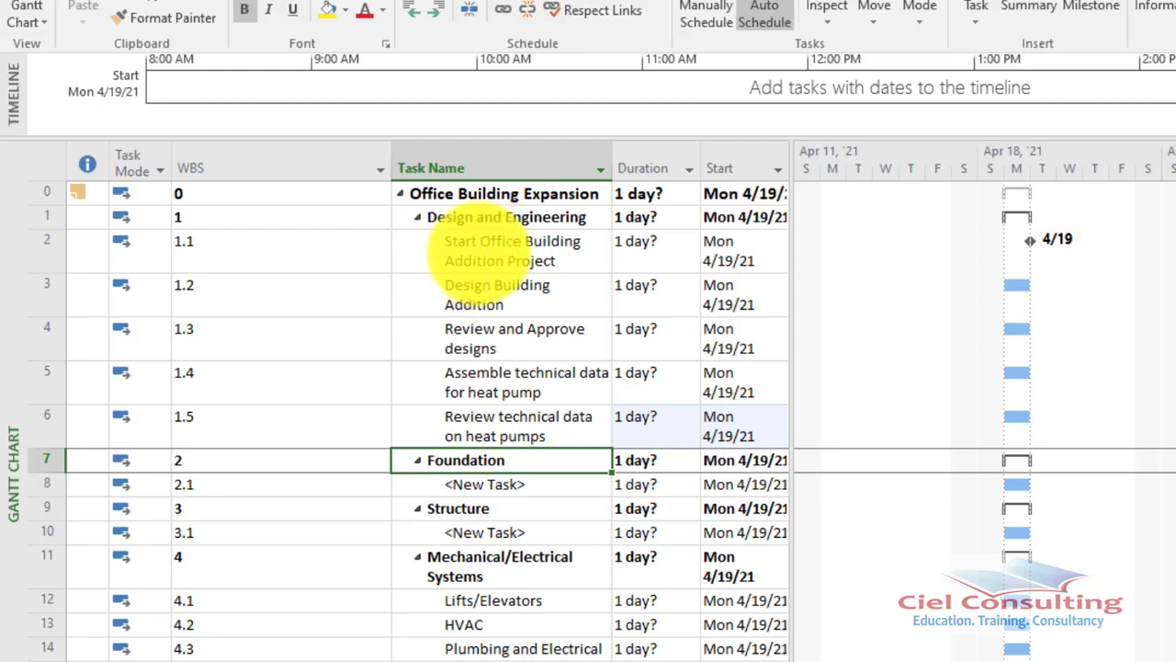
# Add four blank task rows directly above the Structure summary task.
pyautogui.press('Down')
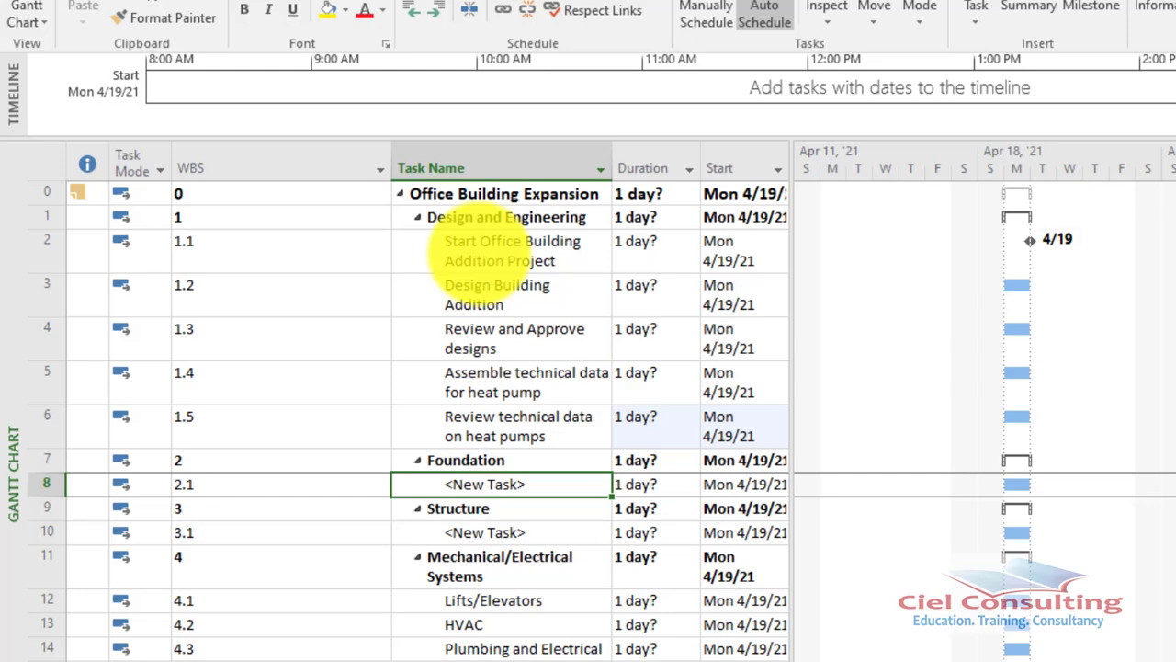
pyautogui.press('Down')
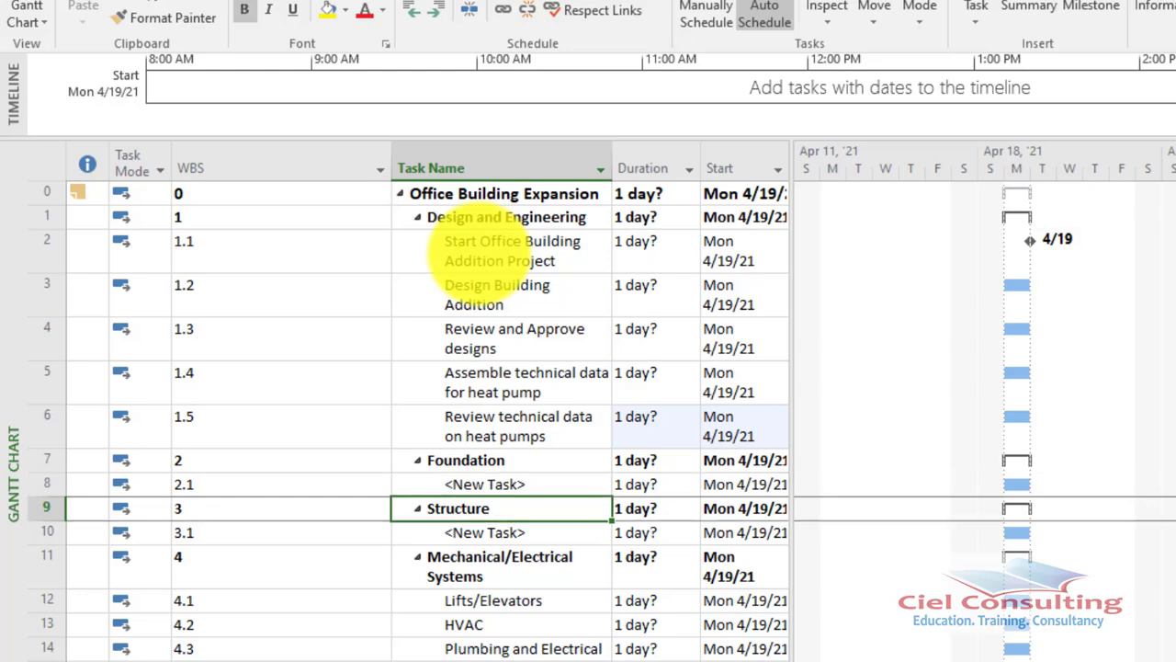
pyautogui.press('Up')
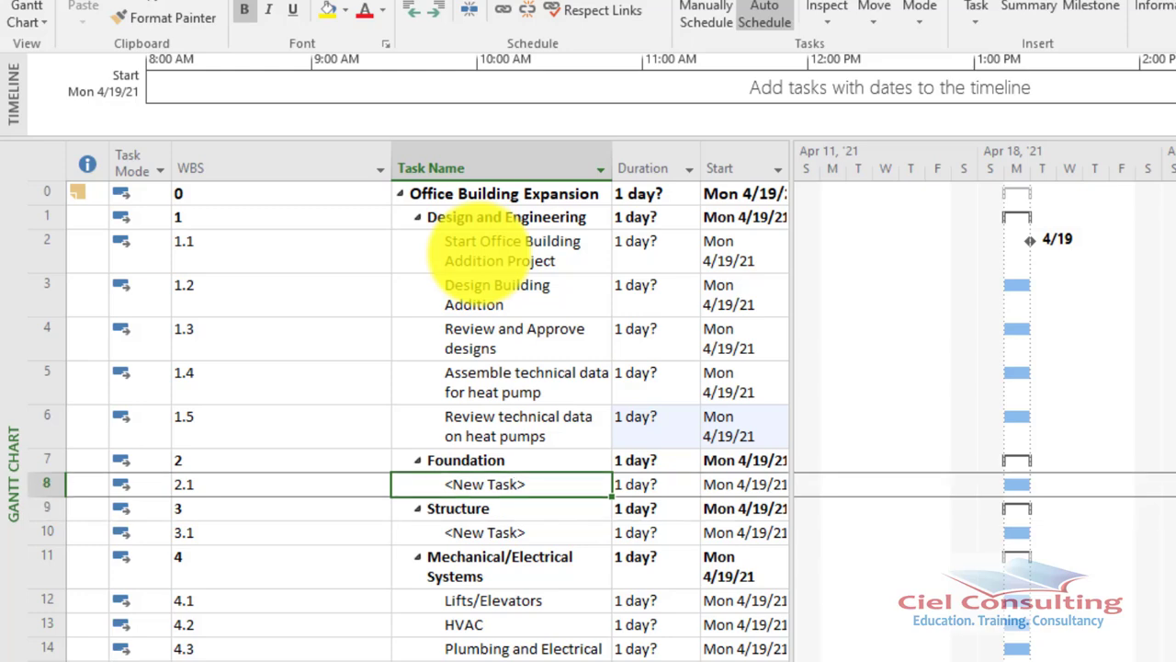
pyautogui.press('Down')
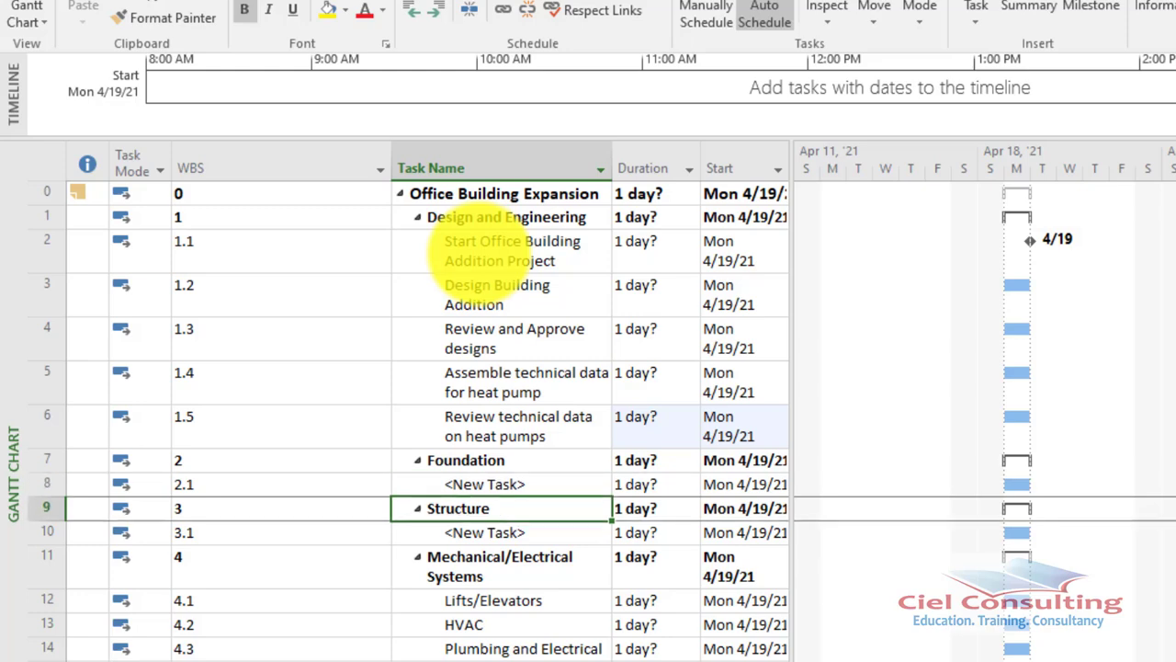
pyautogui.press('Insert')
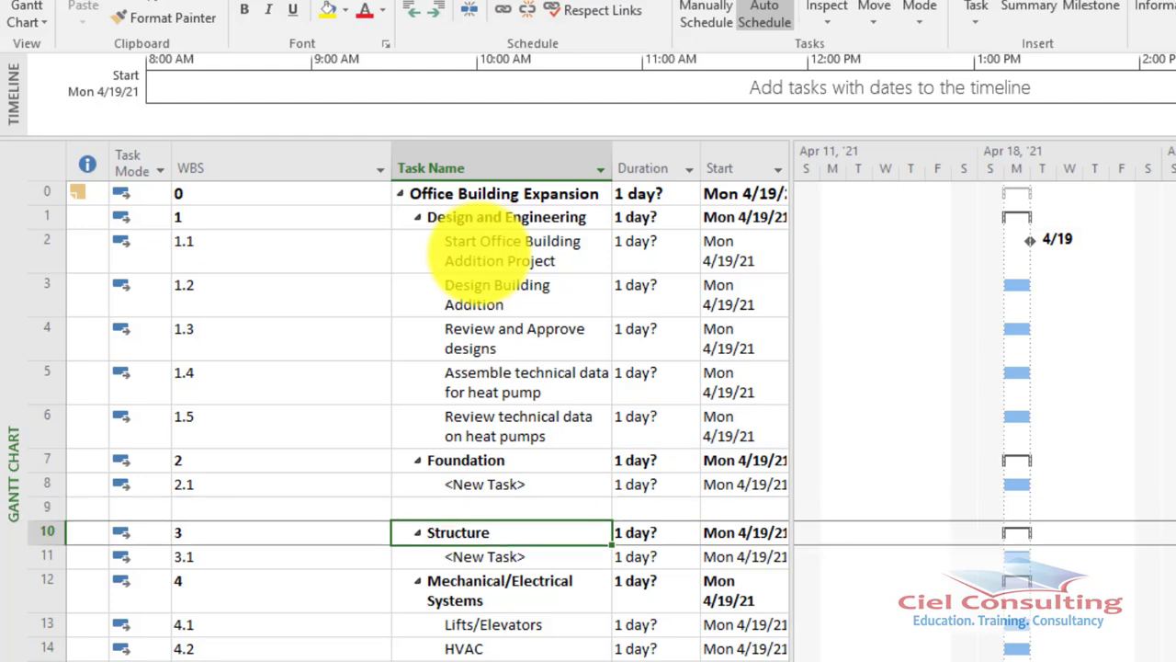
pyautogui.press('Insert')
pyautogui.press('Insert')
pyautogui.press('Down')
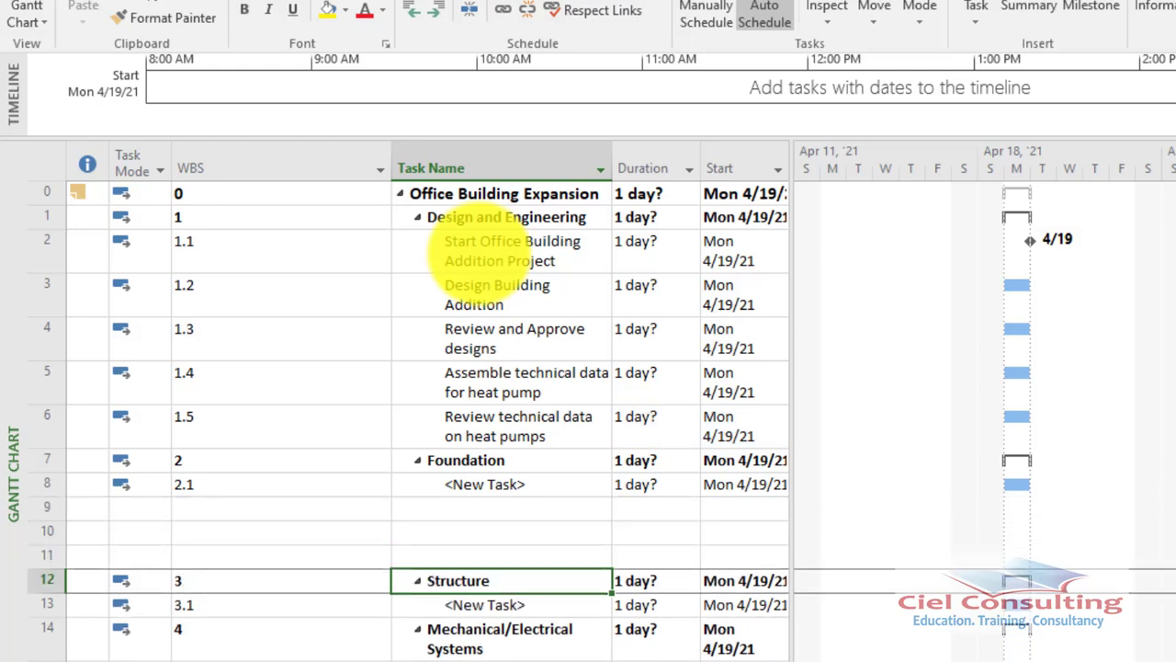
pyautogui.press('Insert')
pyautogui.press('Down')
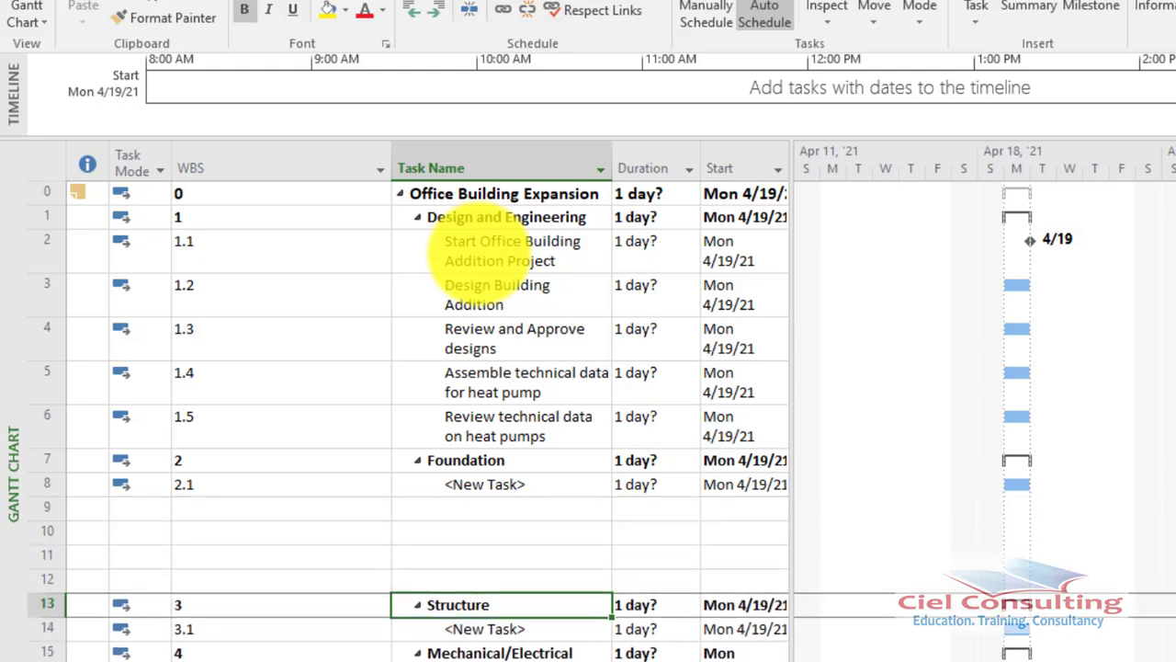
# Insert five new placeholder tasks at the end of the Foundation phase, directly above the Structure summary task.
pyautogui.rightClick(524, 606)
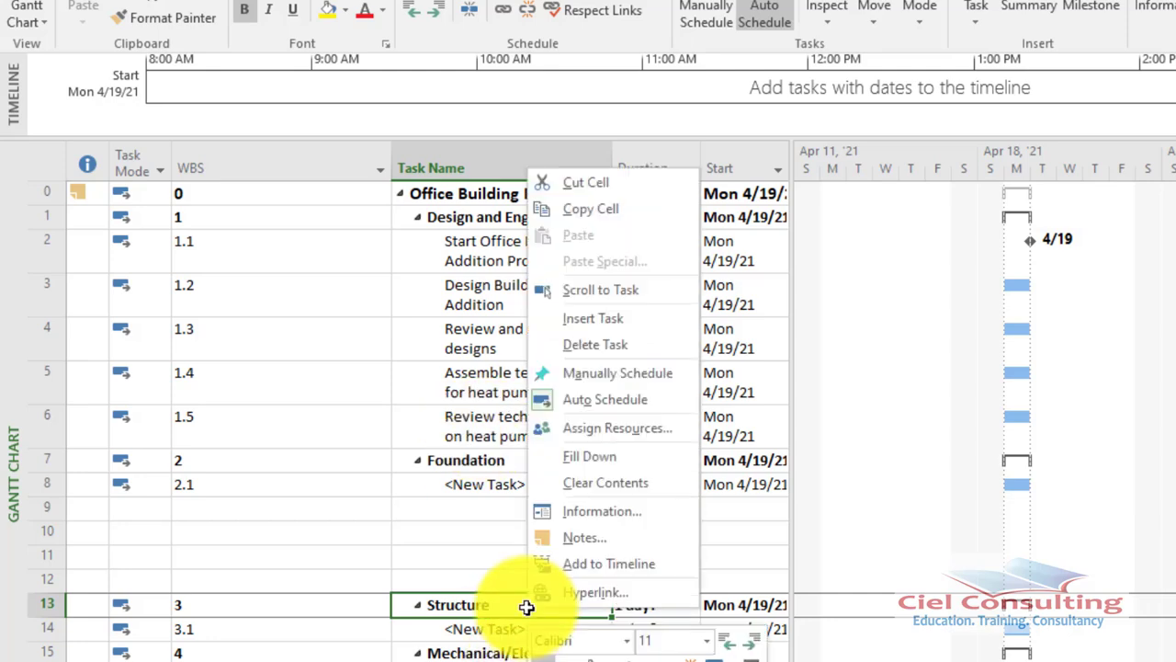
pyautogui.click(599, 316)
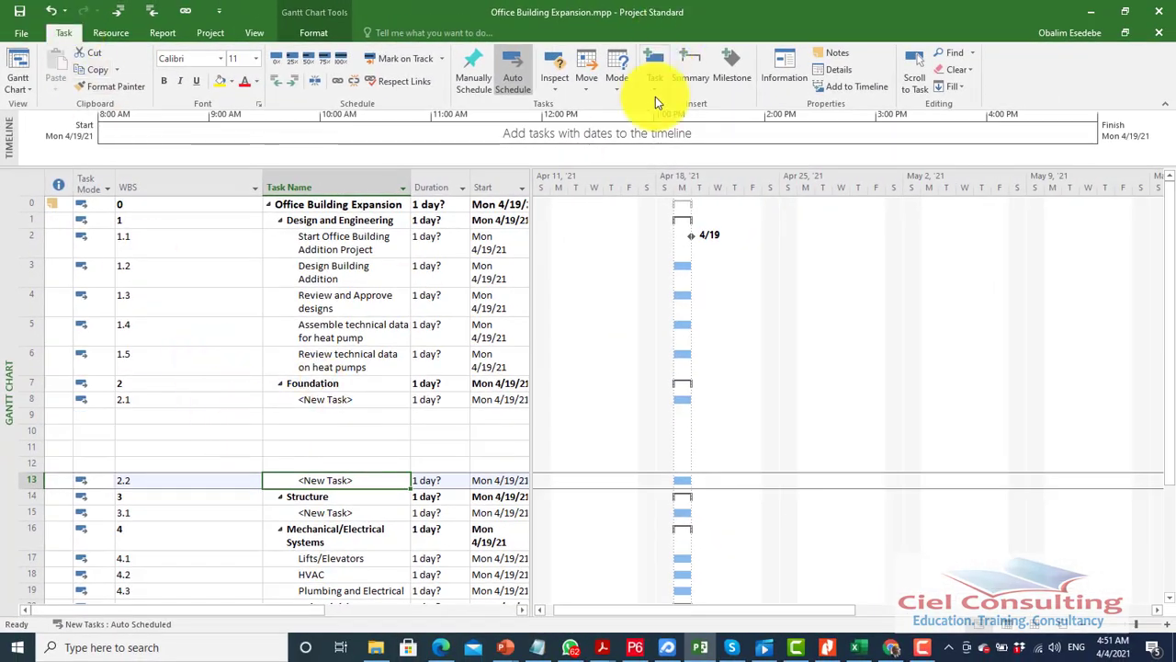
pyautogui.click(339, 497)
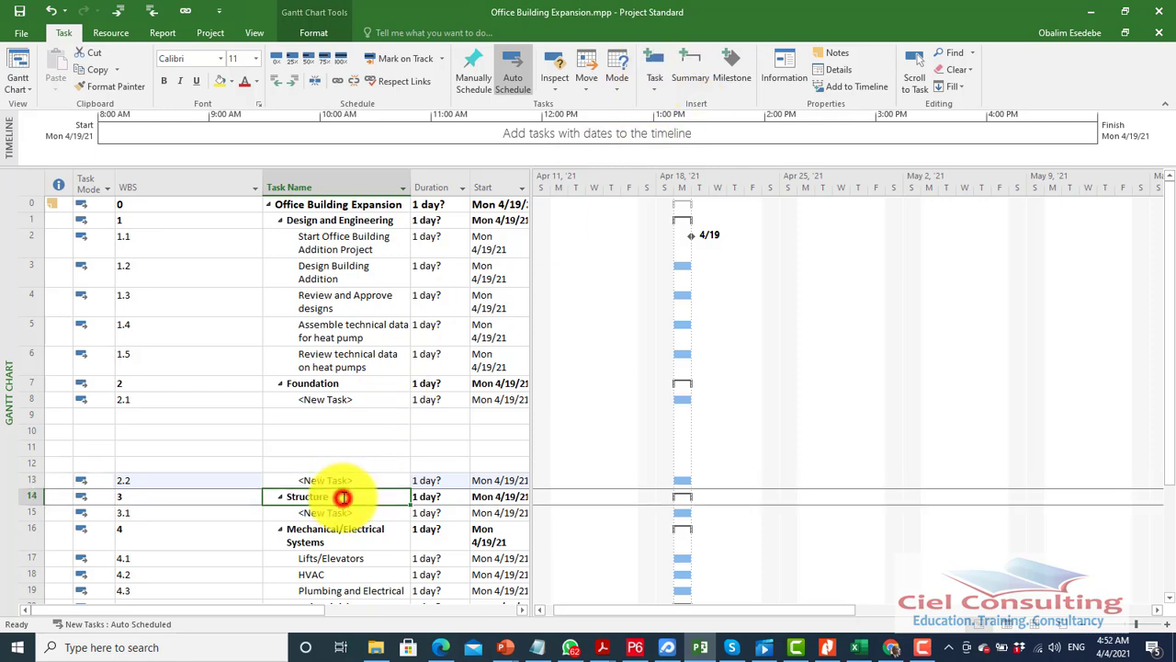
pyautogui.click(657, 62)
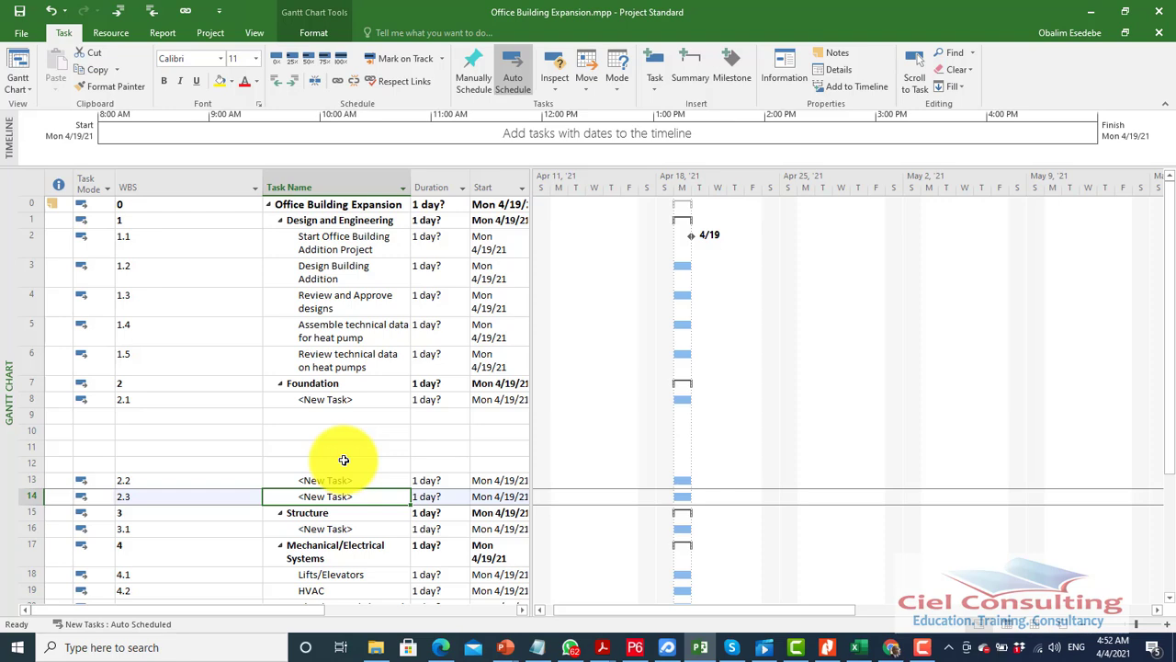
pyautogui.click(654, 63)
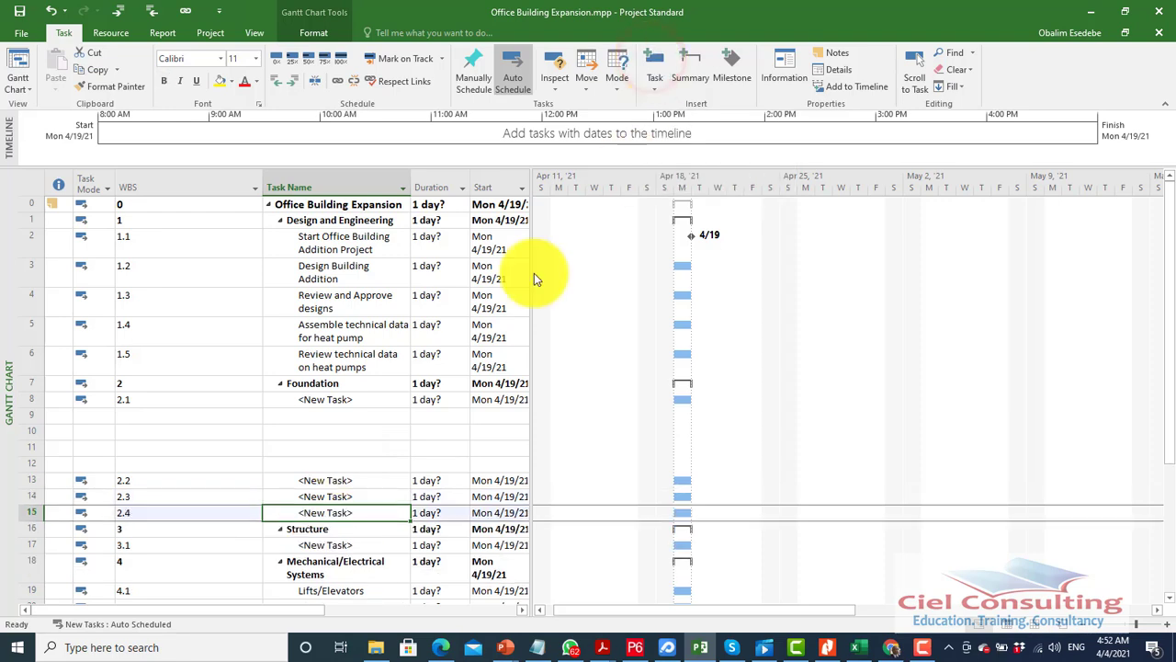
pyautogui.press('Insert')
pyautogui.click(655, 63)
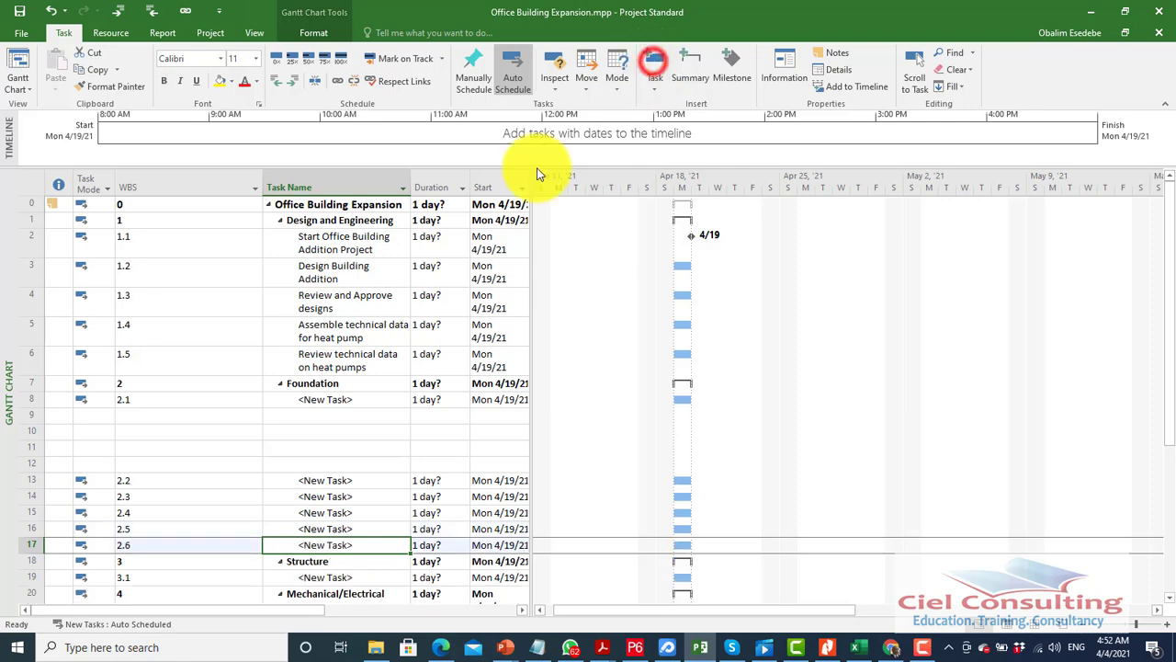
# Name the first two tasks under Foundation "Begin Building construction" and "Site preparation".
pyautogui.click(338, 403)
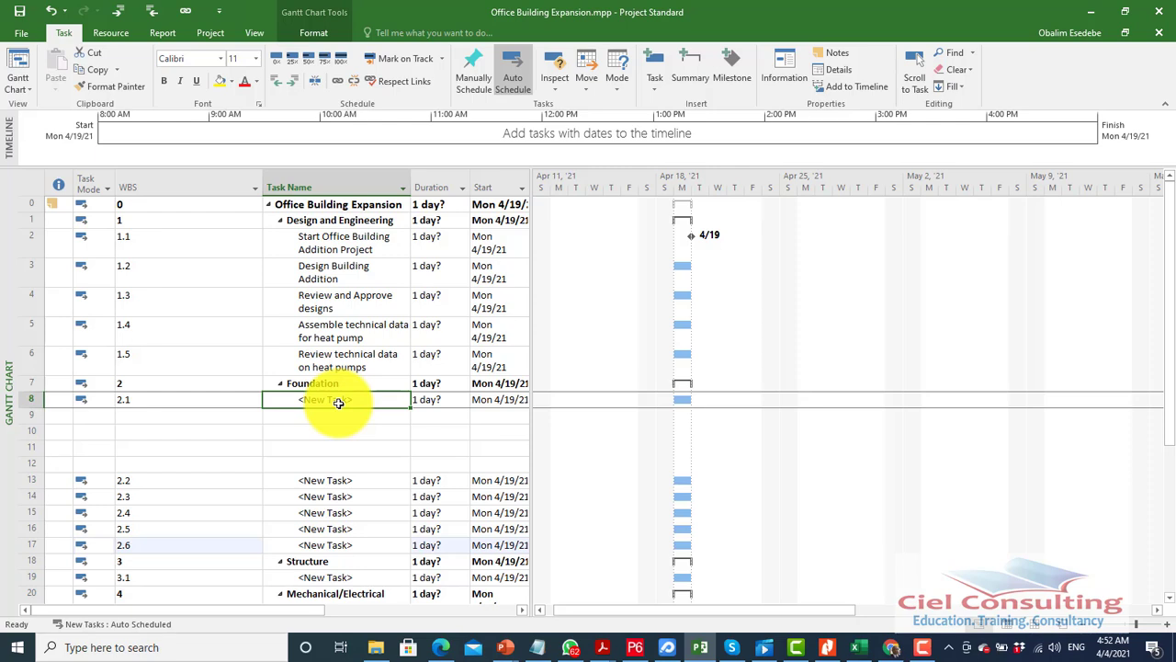
pyautogui.write('Begin ')
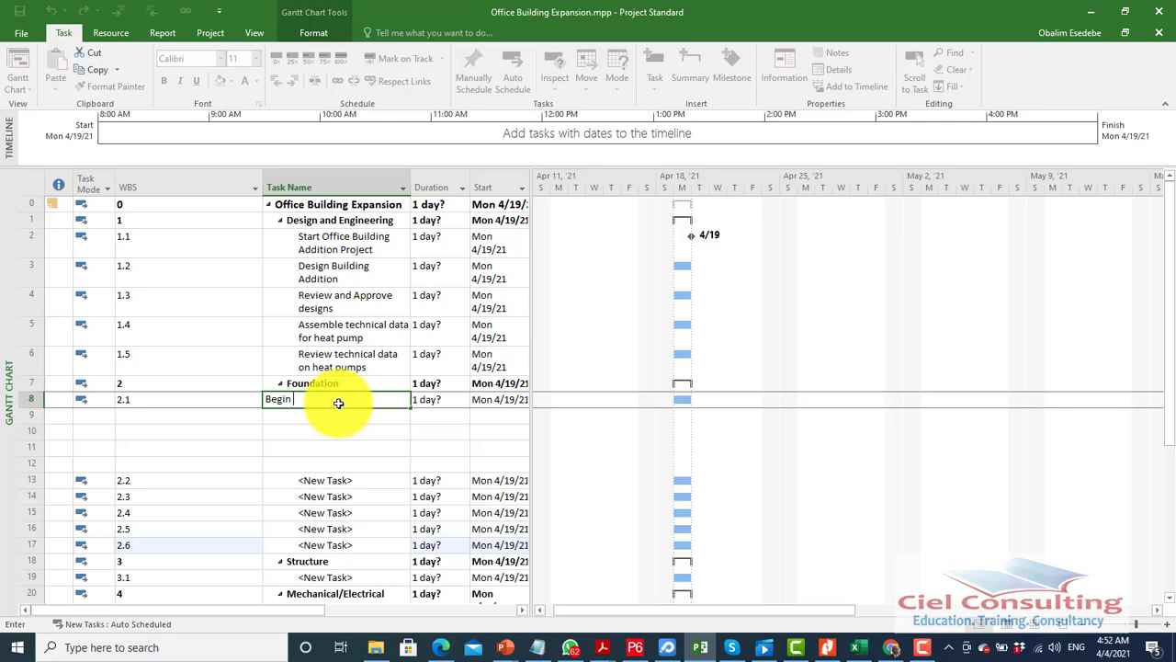
pyautogui.write('Building')
pyautogui.write('construction')
pyautogui.press('Return')
pyautogui.write('Site preparation')
pyautogui.press('Return')
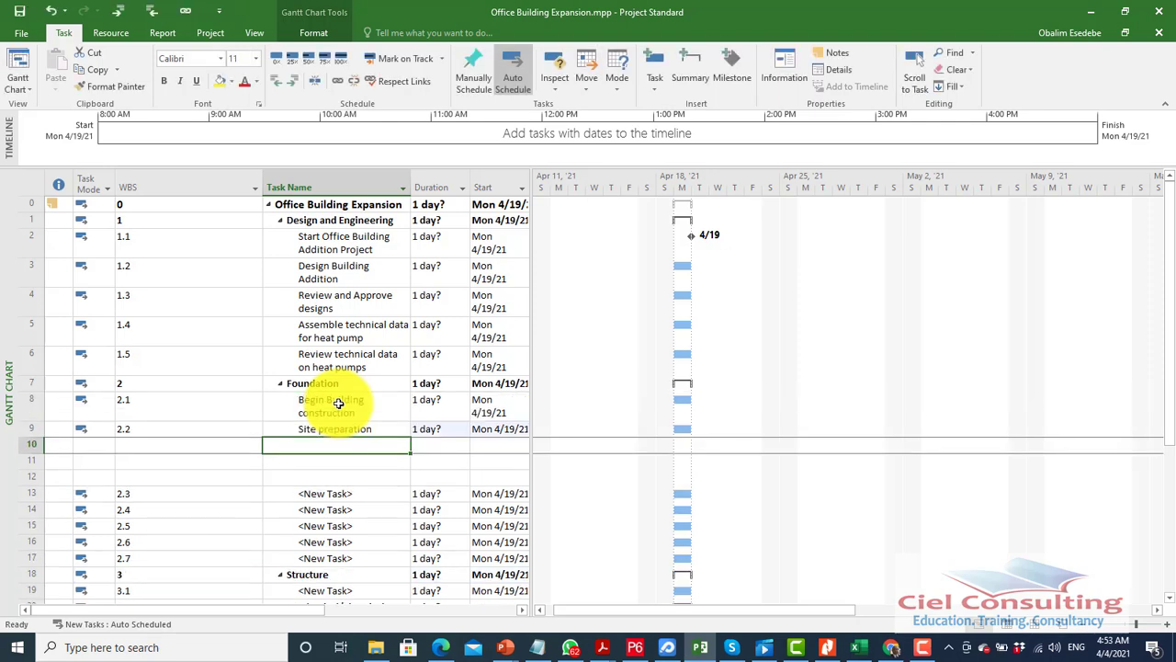
# Enter "Excavation" and "Install underground water lines" as the Foundation tasks following "Site preparation".
pyautogui.write('Exterior Finishes')
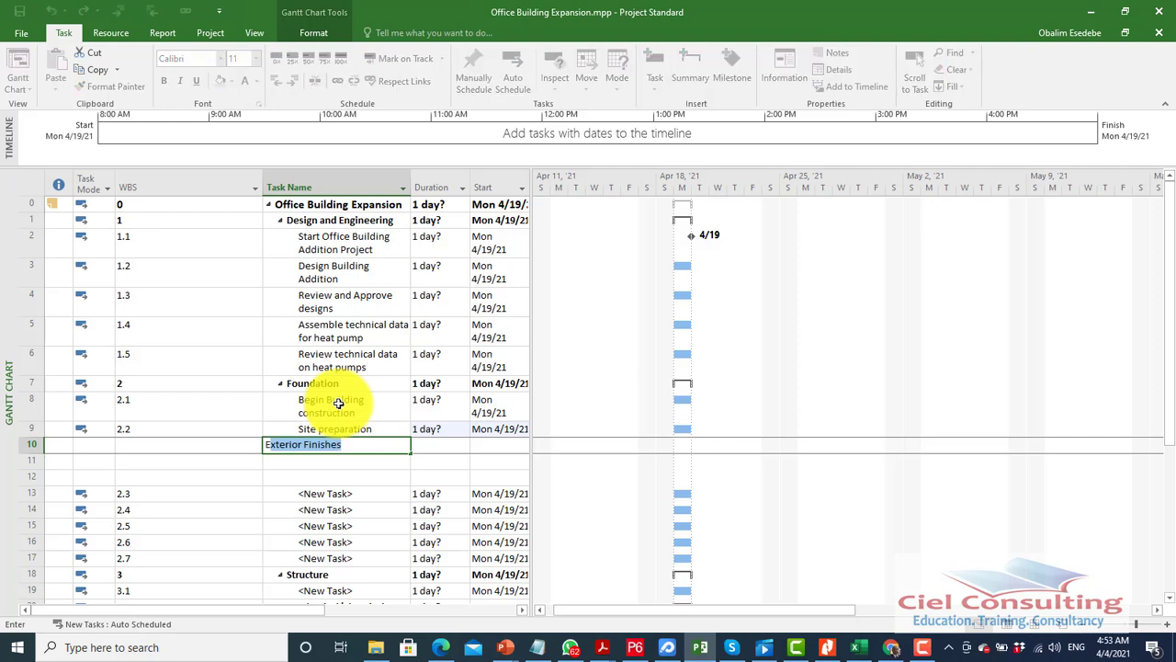
pyautogui.write('Excavation')
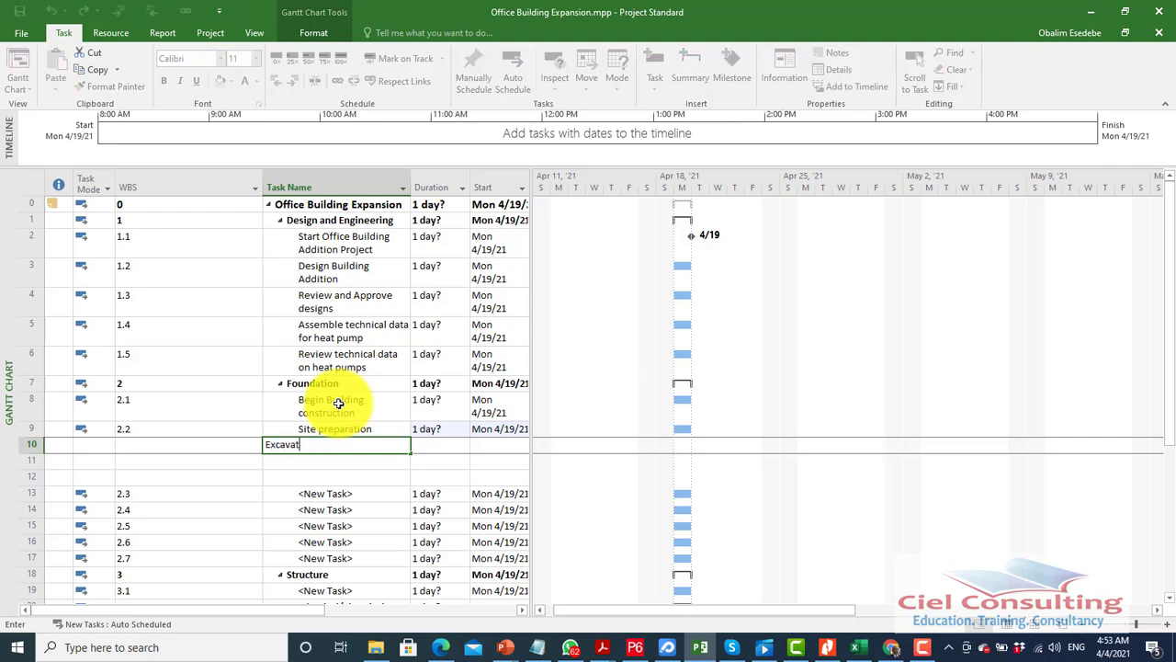
pyautogui.press('Return')
pyautogui.write('Install underground ')
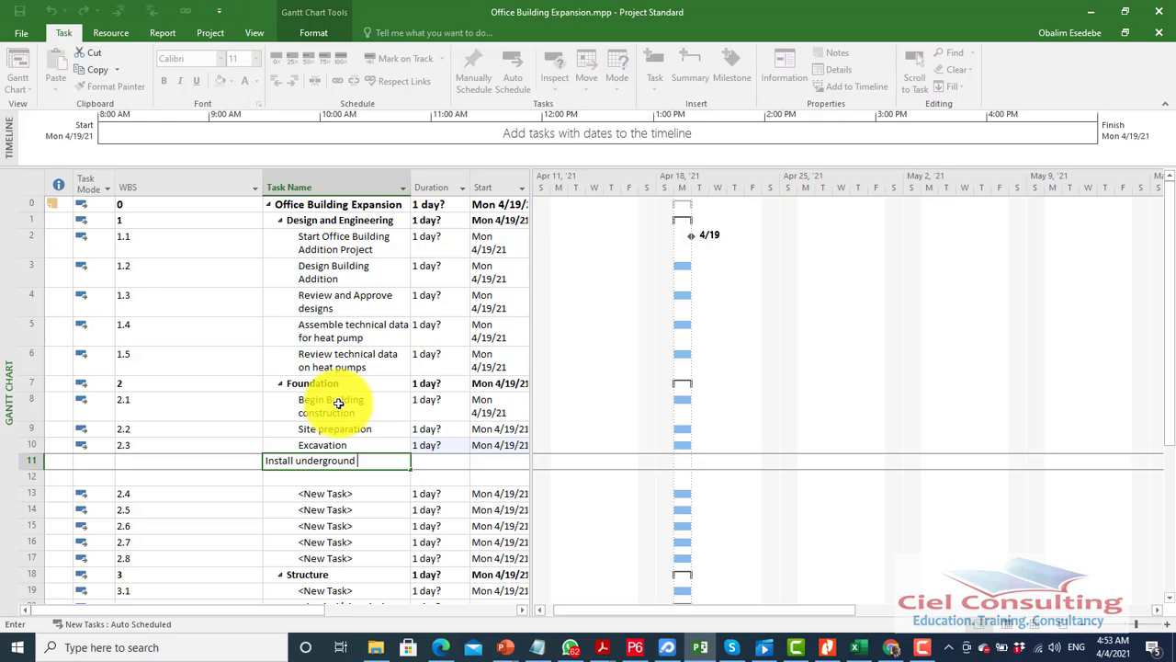
pyautogui.write('water lines')
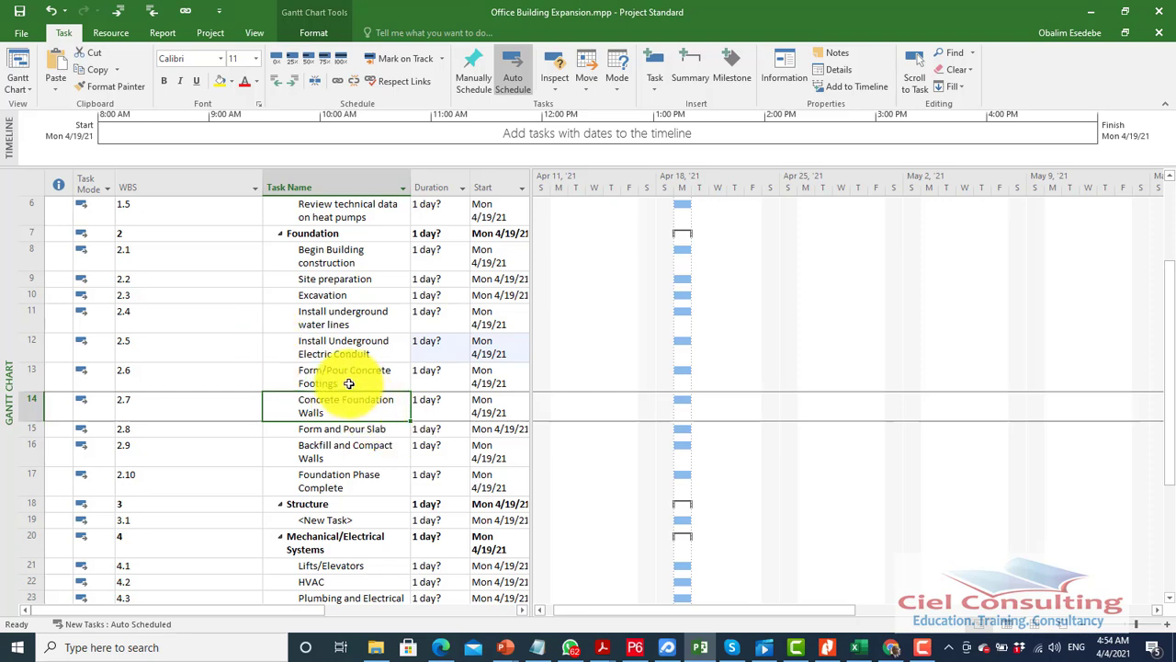
# Mark the "Begin Building construction" task under Foundation as a milestone in its advanced task information.
pyautogui.scroll(-1, 376, 446)
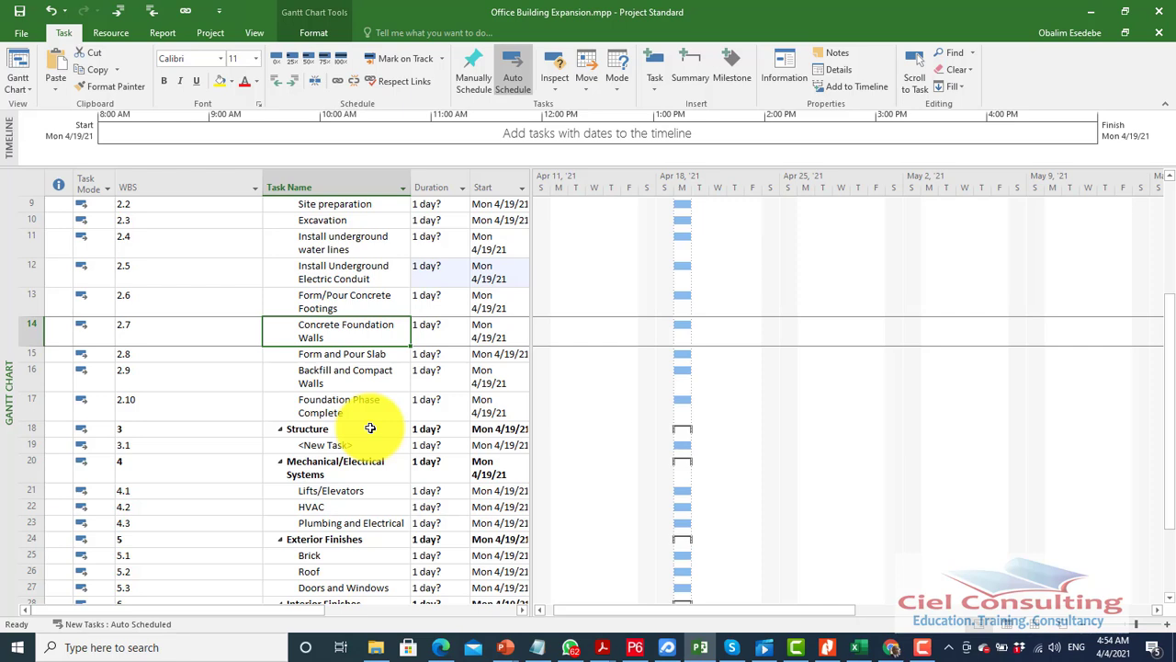
pyautogui.scroll(2, 358, 394)
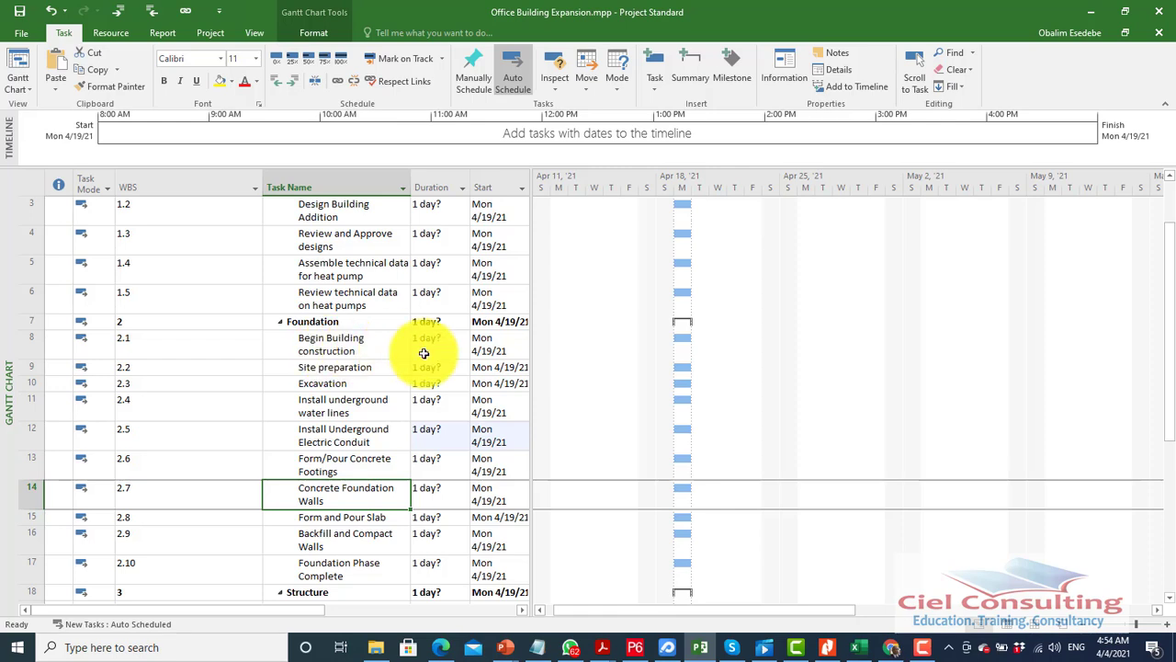
pyautogui.click(341, 343)
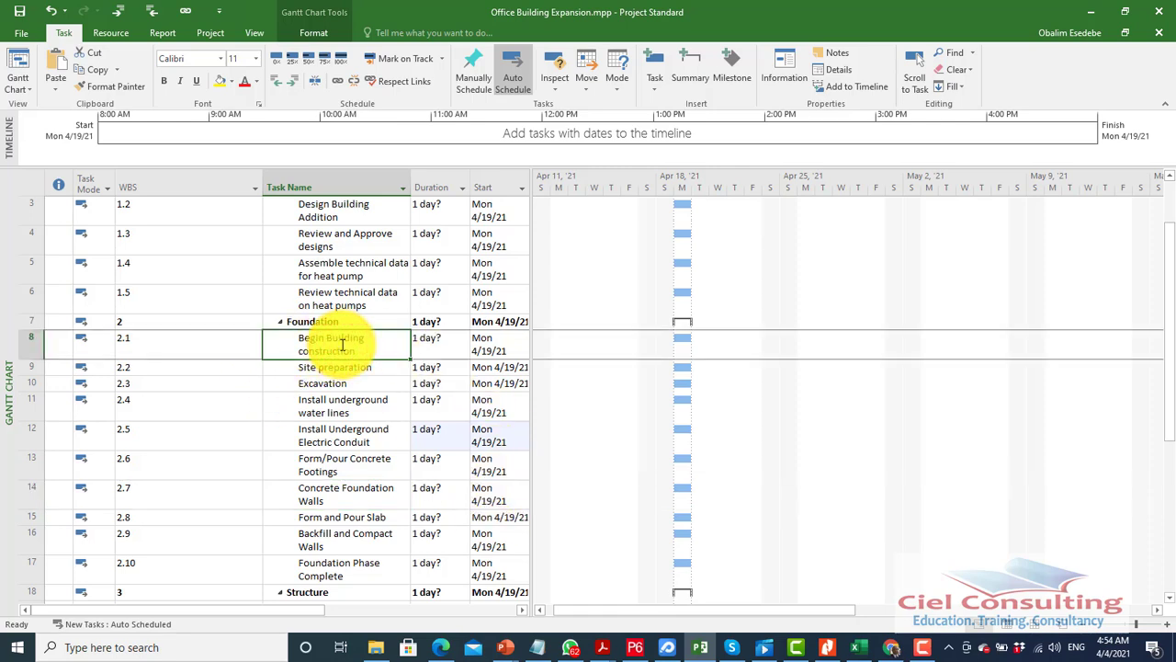
pyautogui.click(341, 343)
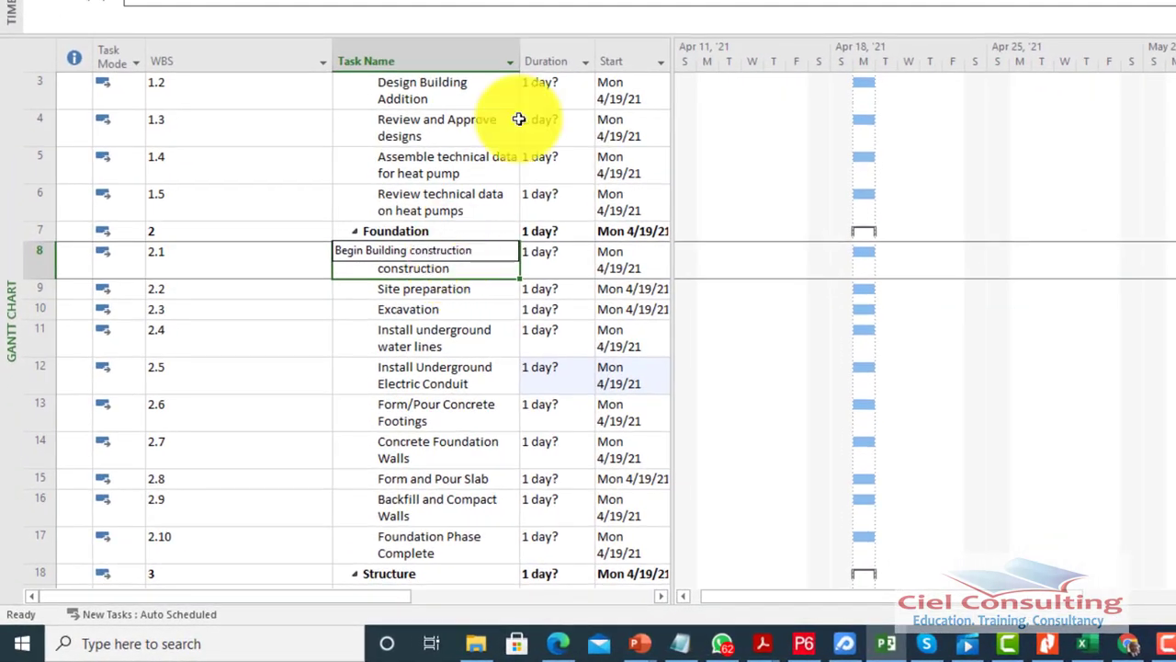
pyautogui.press('Escape')
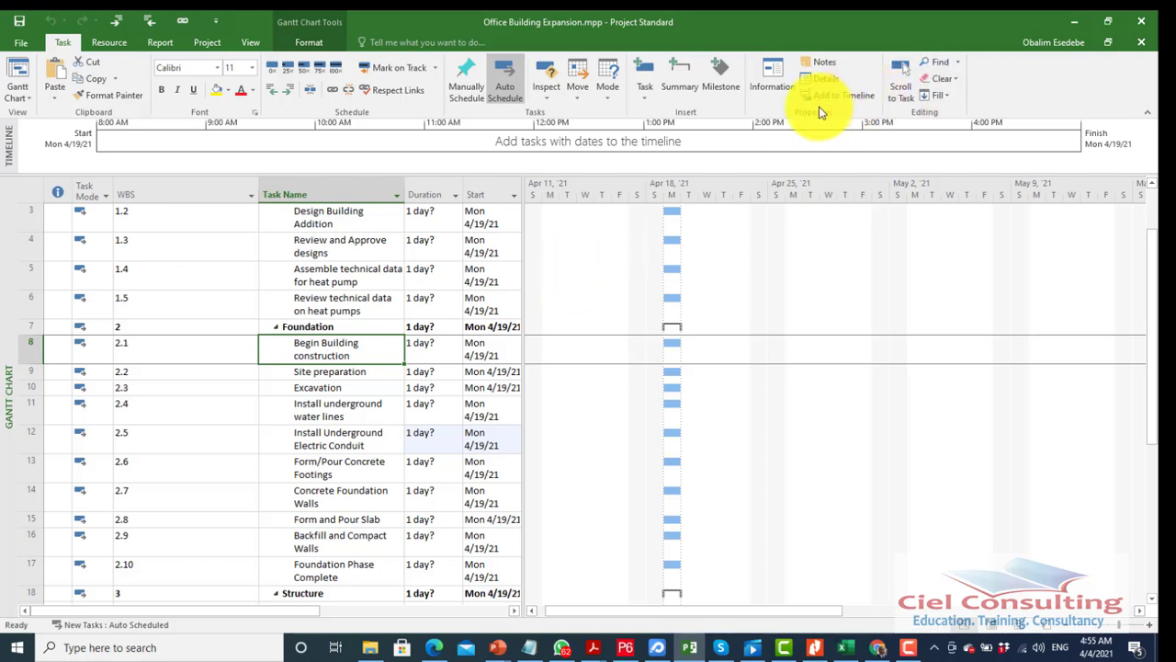
pyautogui.click(774, 74)
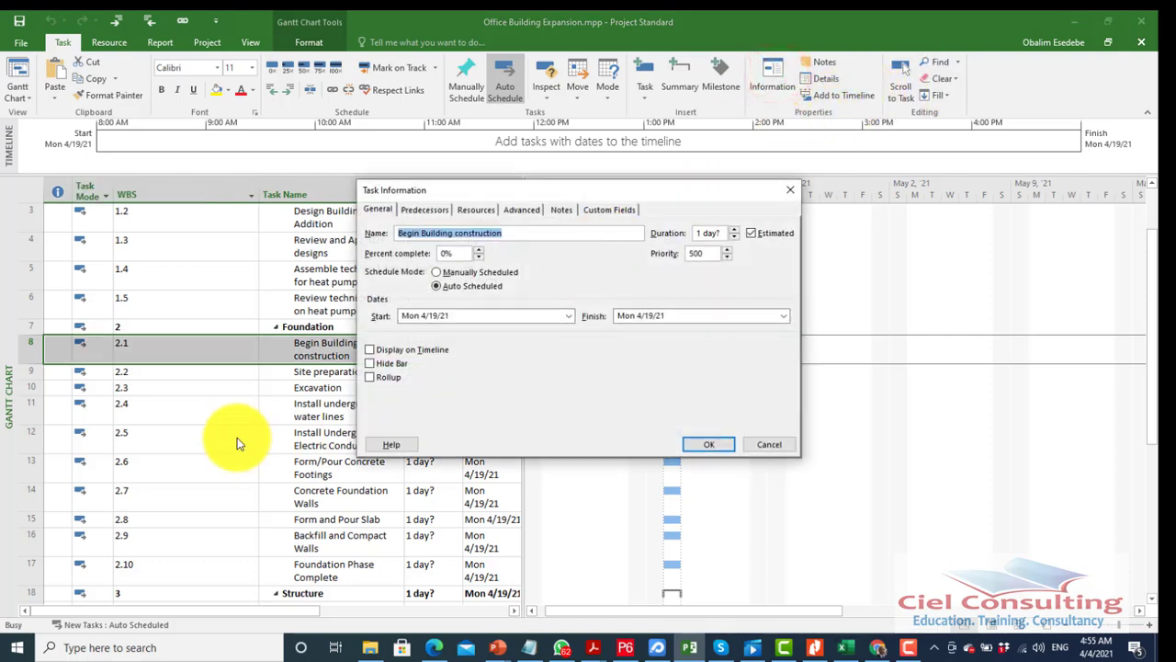
pyautogui.click(522, 211)
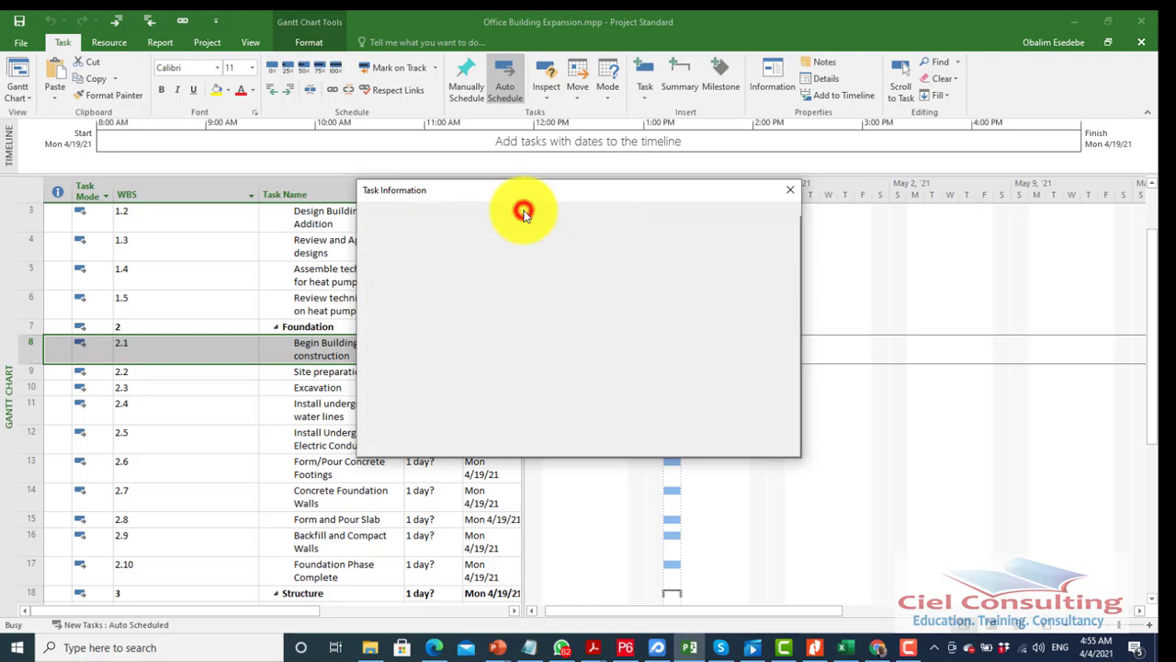
pyautogui.click(370, 397)
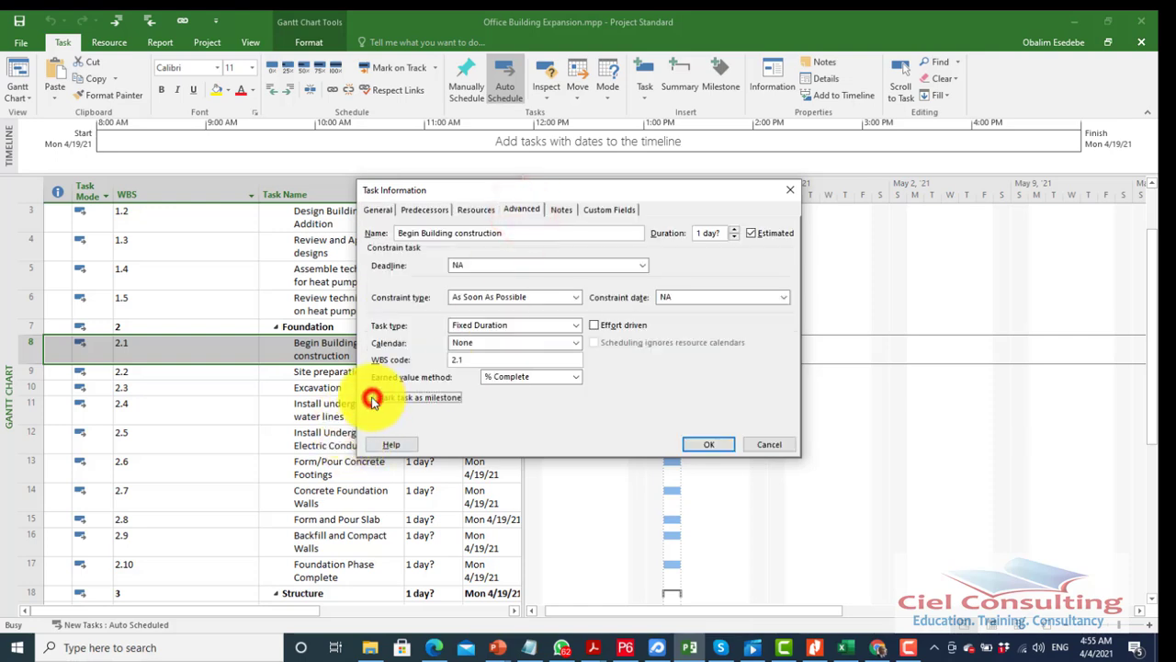
pyautogui.click(706, 445)
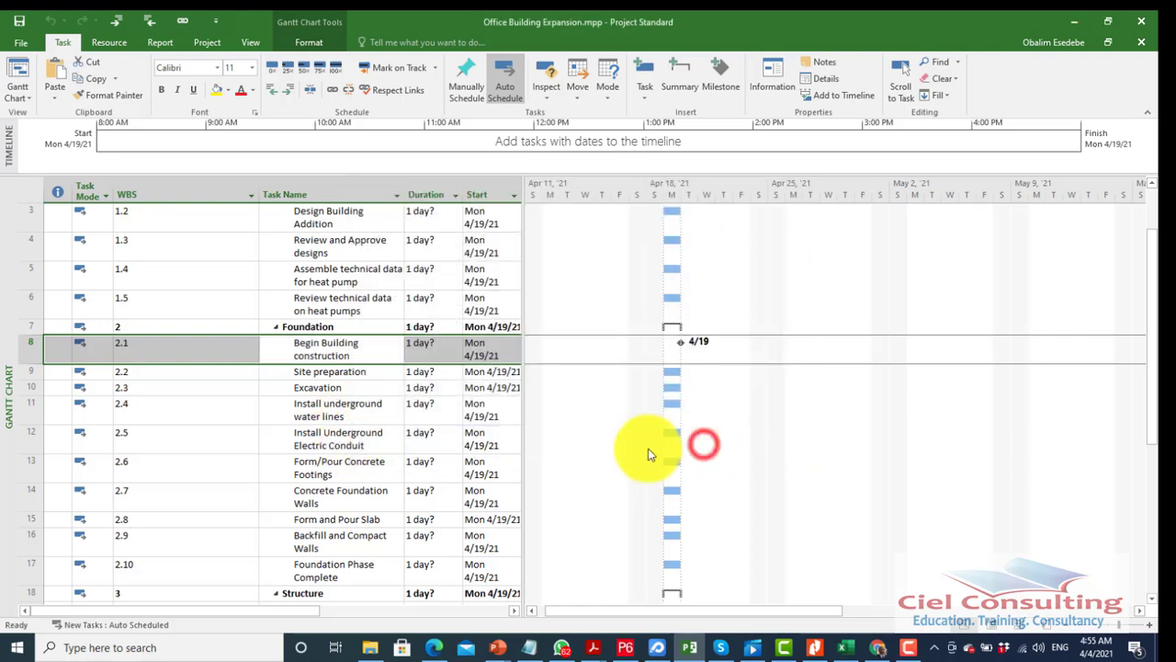
# Mark the "Foundation Phase Complete" task as a milestone in its advanced task information.
pyautogui.scroll(-2, 339, 517)
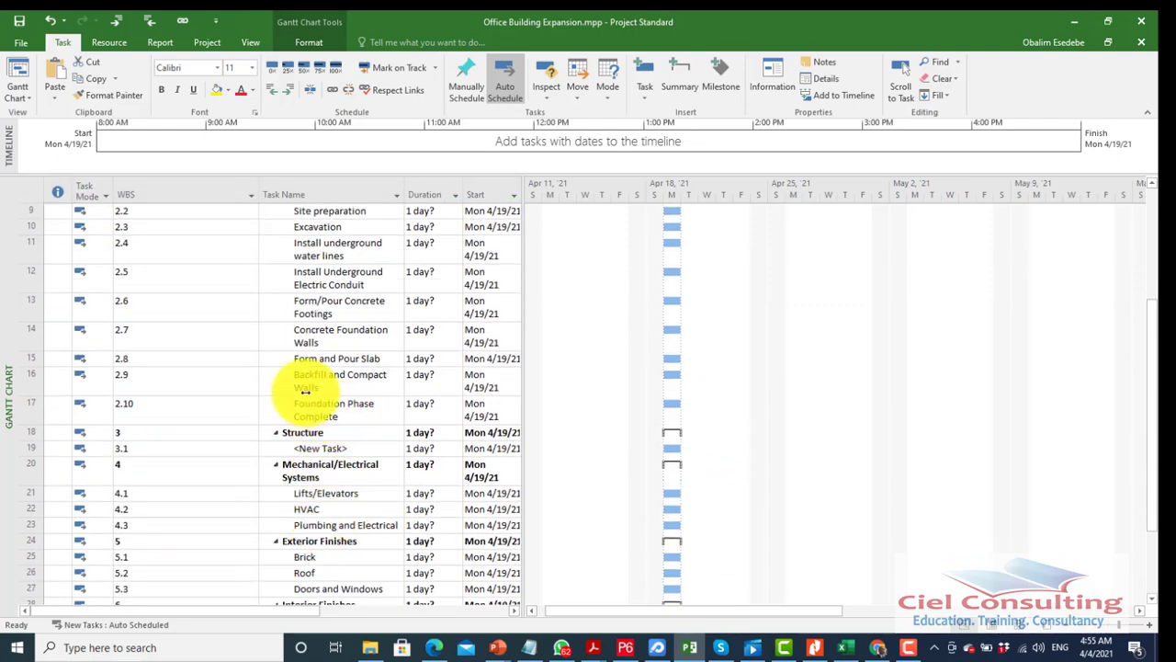
pyautogui.click(333, 411)
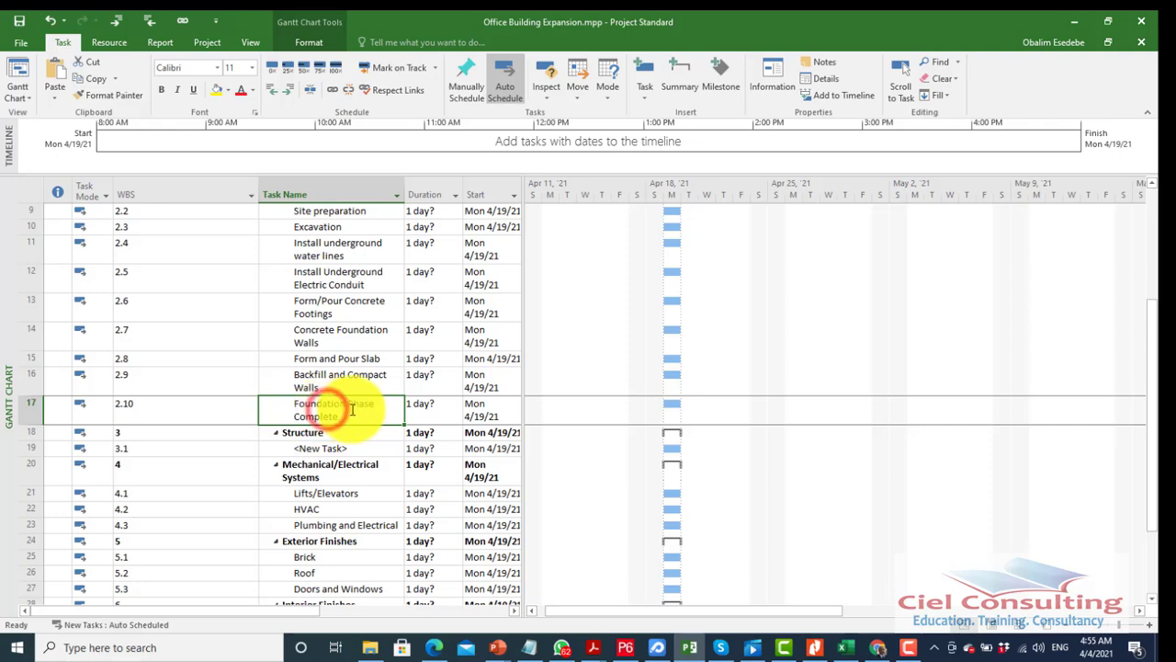
pyautogui.doubleClick(350, 410)
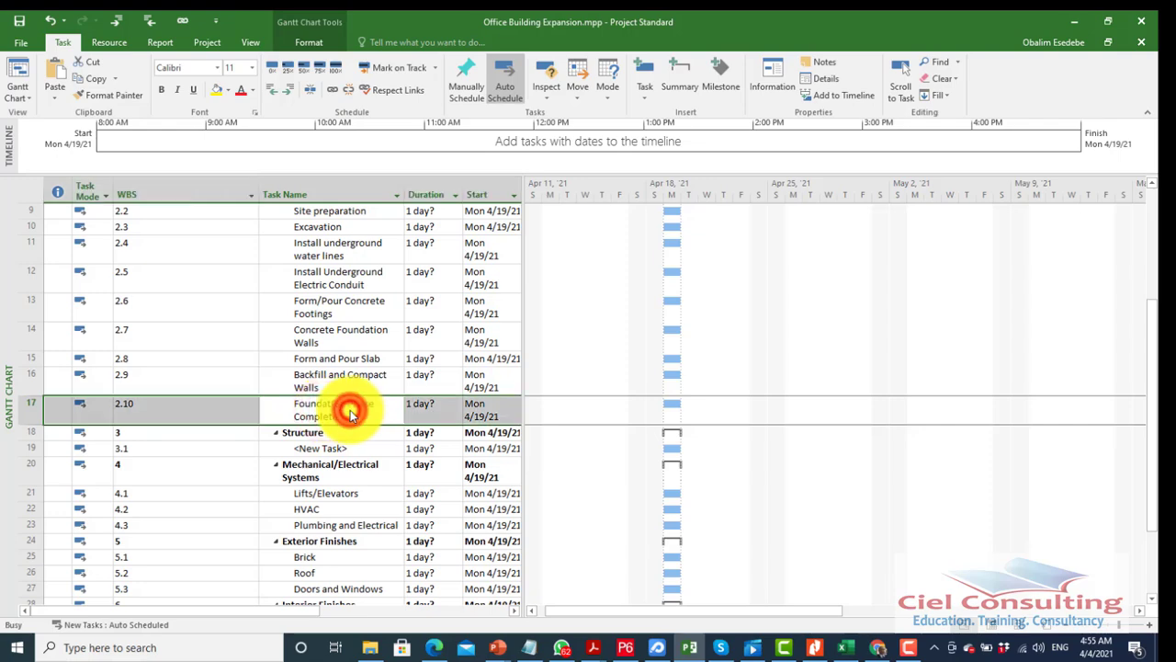
pyautogui.click(518, 210)
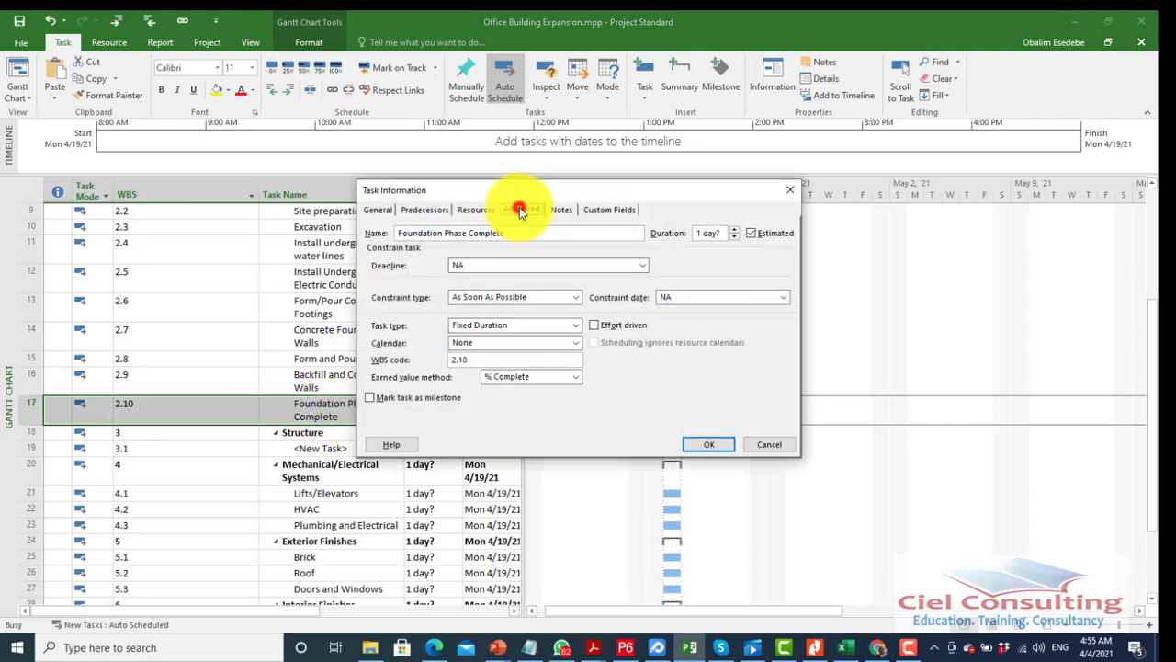
pyautogui.click(373, 398)
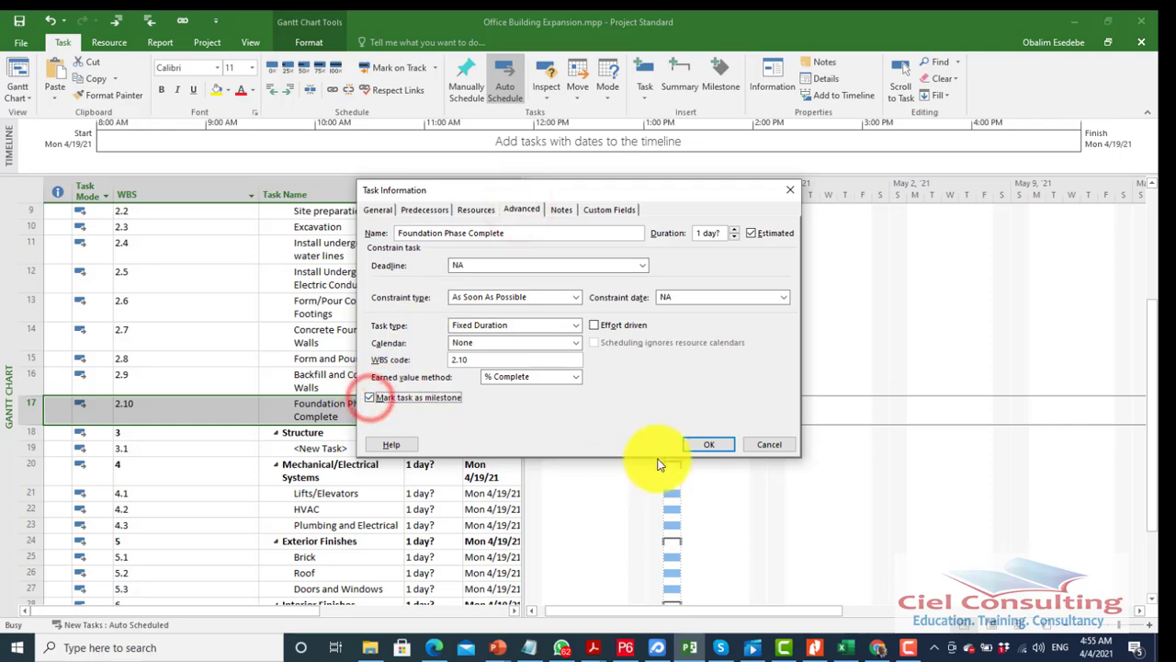
pyautogui.click(716, 445)
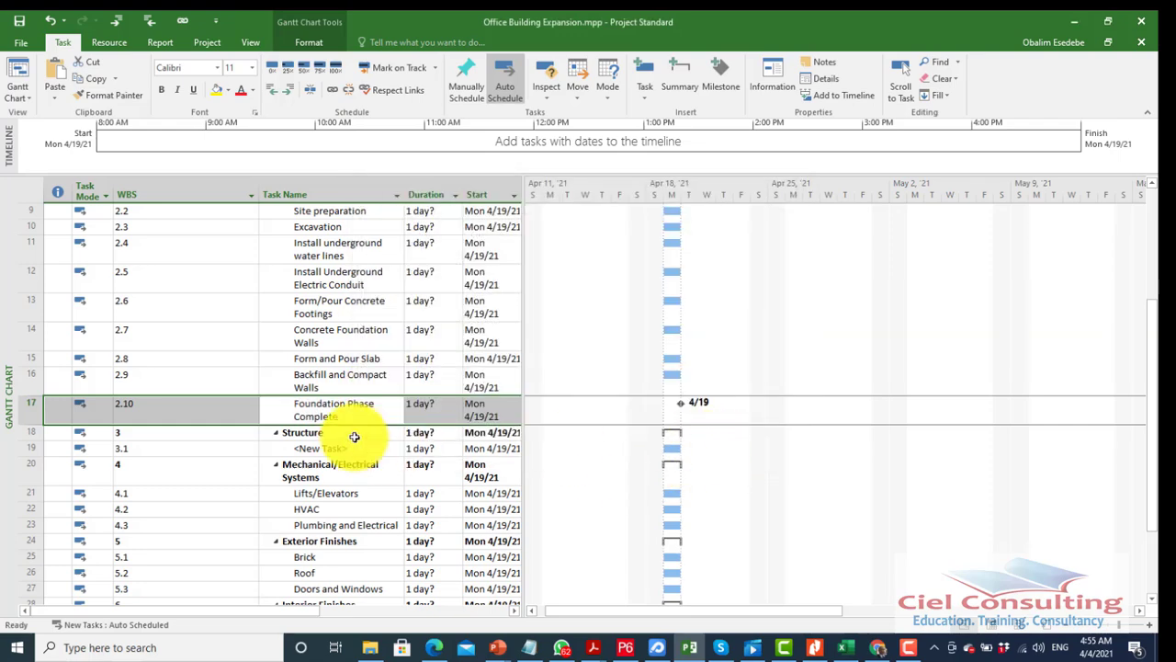
# Examine the Gantt chart markers of the milestones in the Design and Engineering and Foundation phases.
pyautogui.scroll(1, 677, 415)
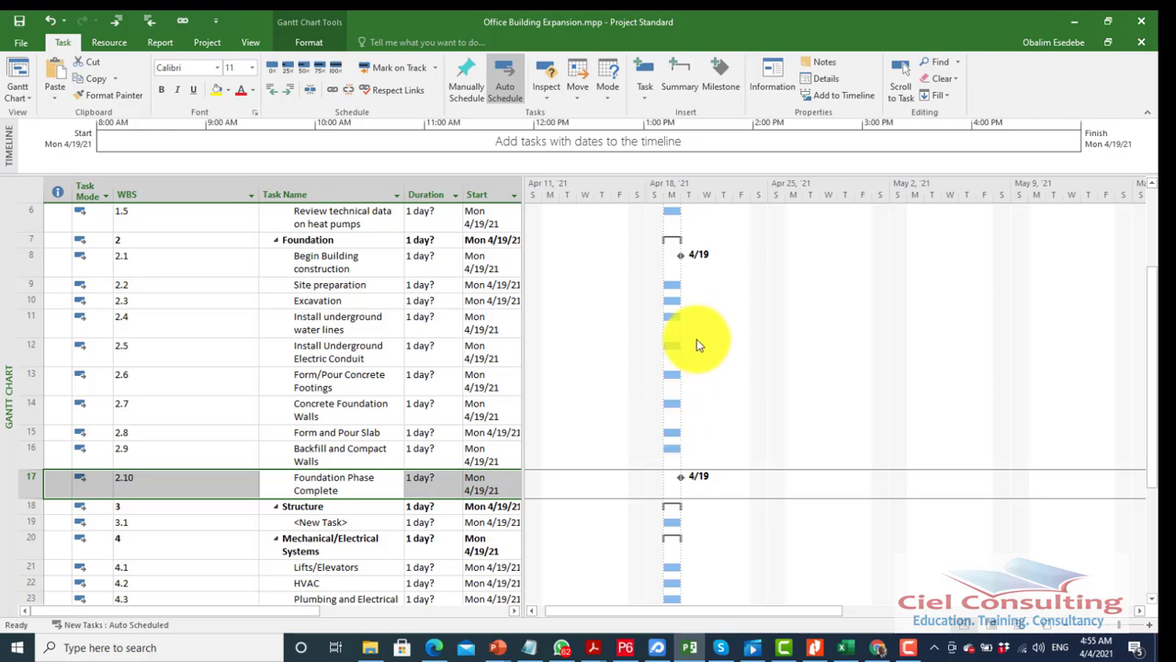
pyautogui.rightClick(669, 256)
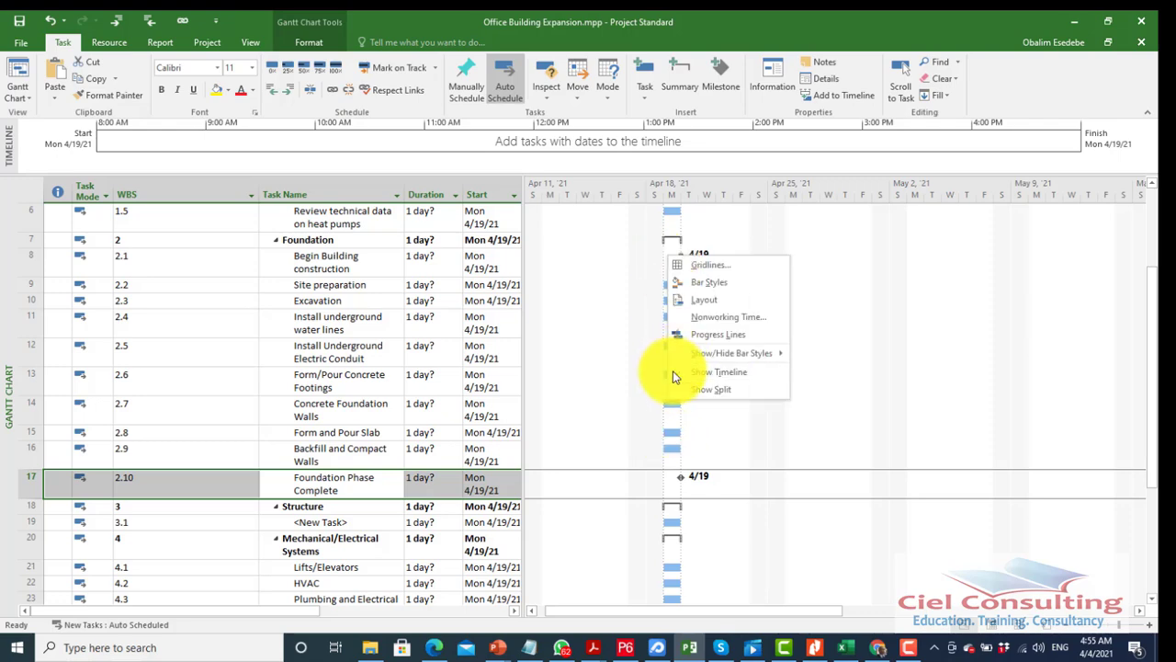
pyautogui.click(579, 352)
pyautogui.scroll(2, 684, 265)
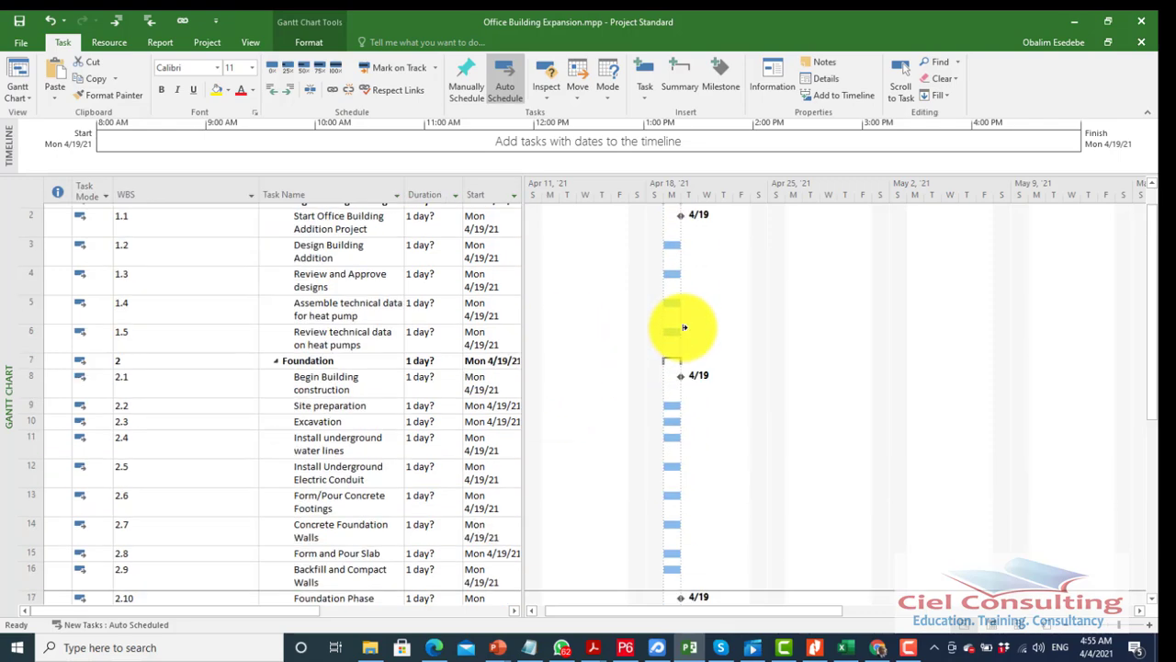
pyautogui.scroll(-2, 699, 350)
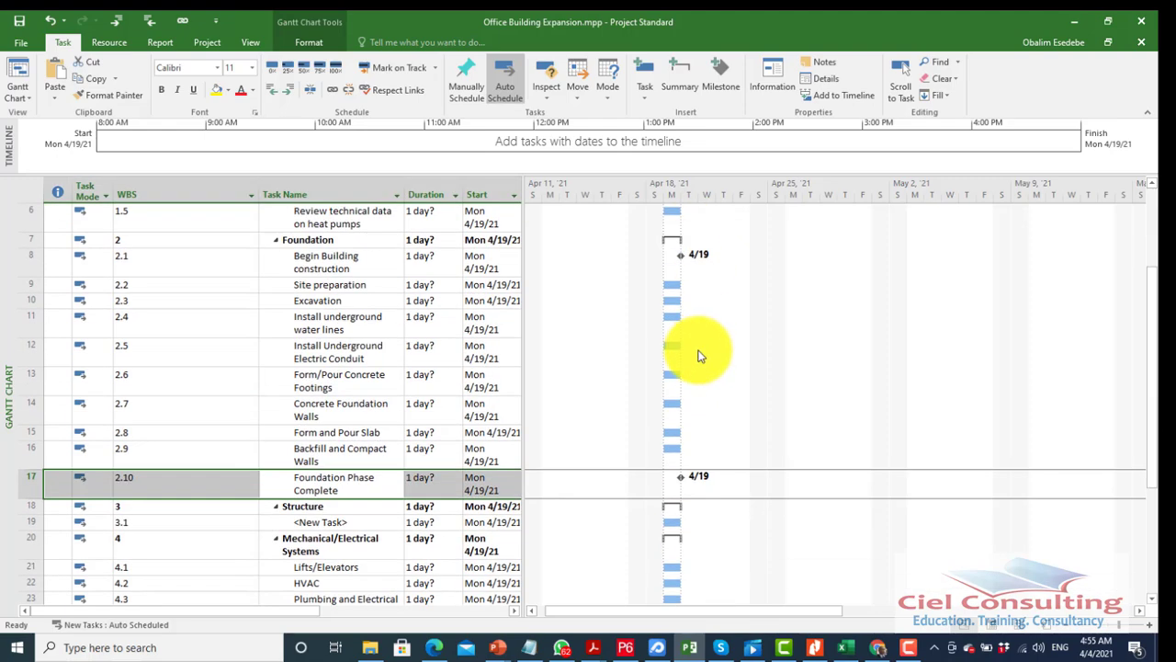
pyautogui.scroll(2, 696, 349)
pyautogui.scroll(-5, 696, 352)
pyautogui.scroll(3, 695, 352)
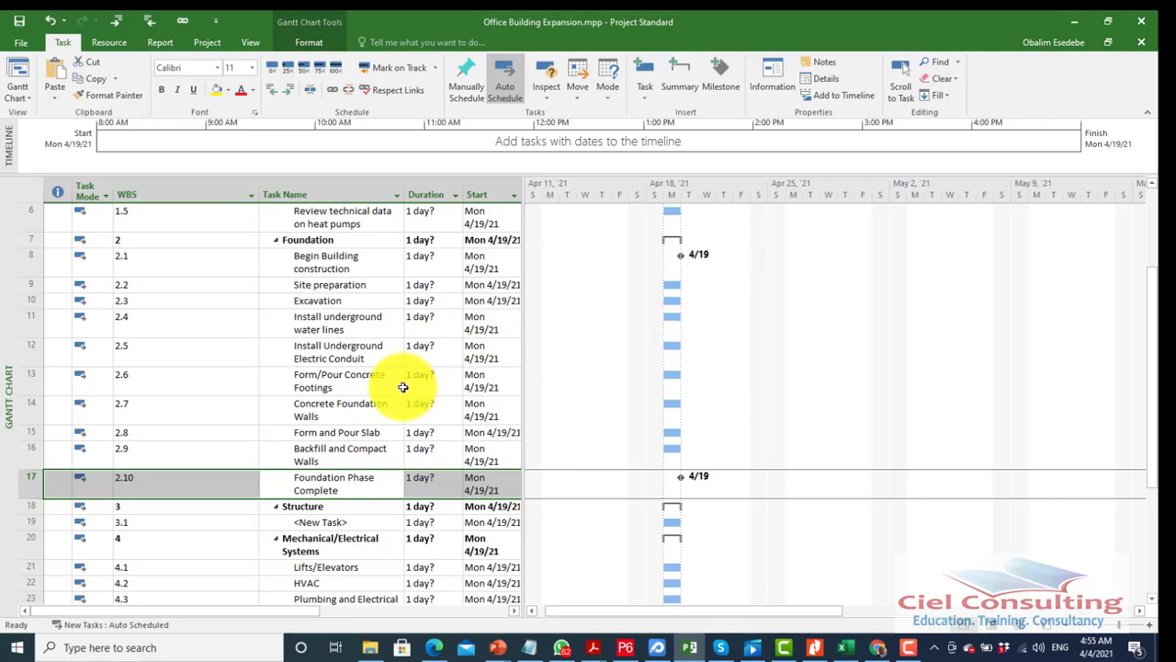
# Insert a new milestone at the end of the Structure phase, directly above the Mechanical/Electrical Systems summary task.
pyautogui.scroll(-1, 408, 428)
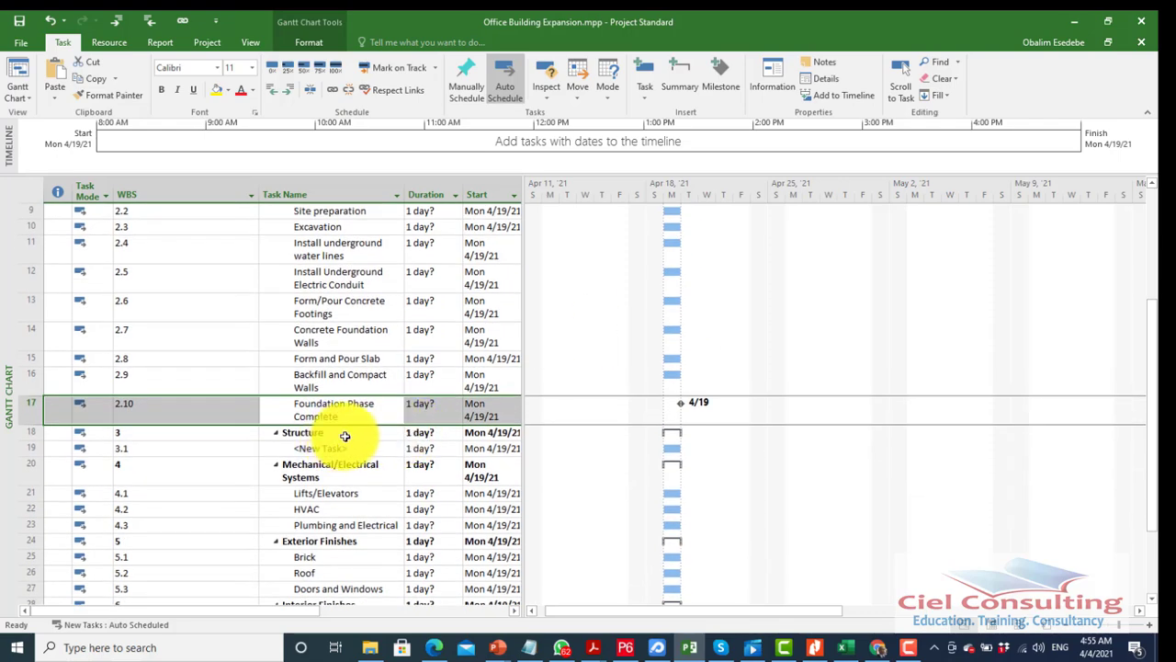
pyautogui.click(335, 463)
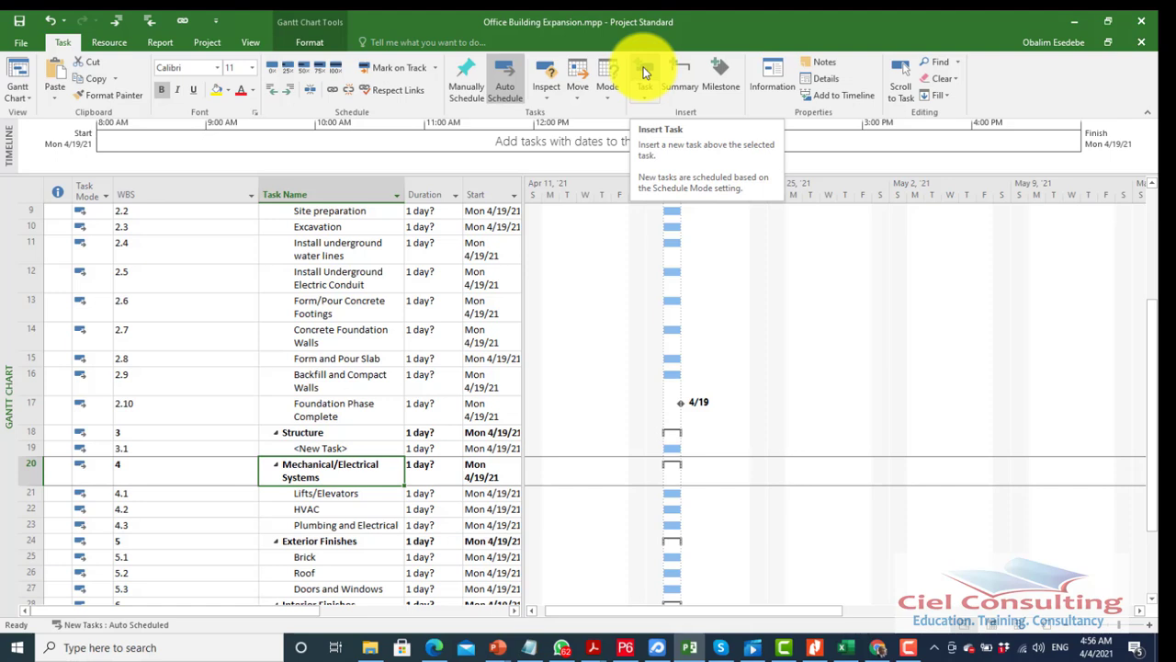
pyautogui.click(723, 76)
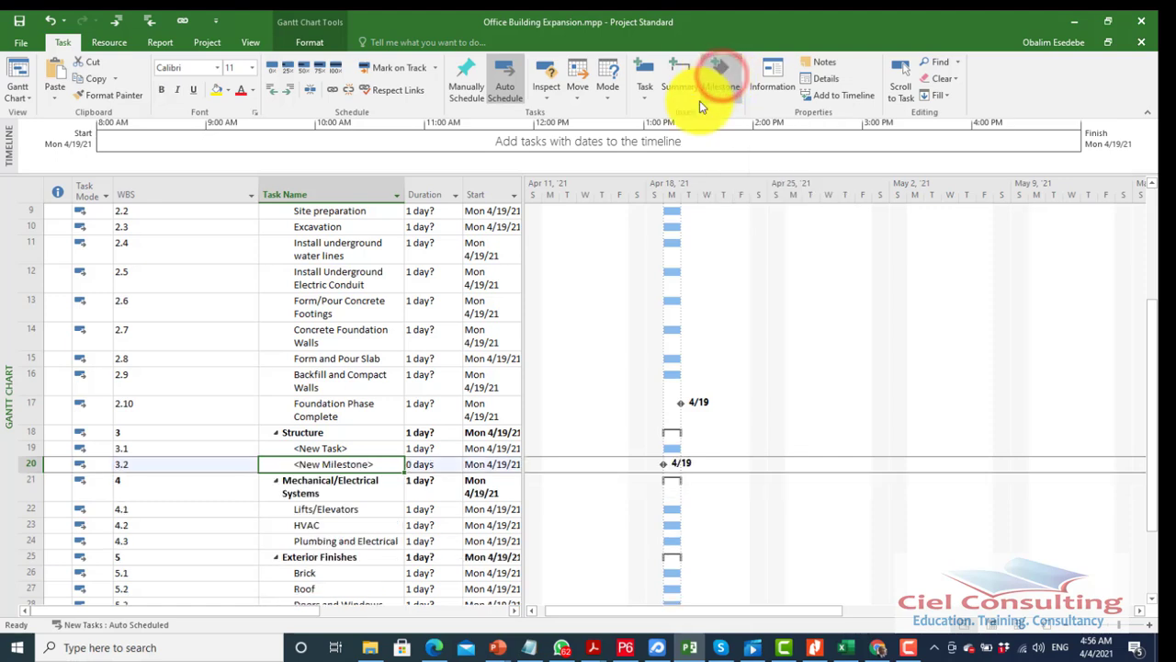
# Insert six new placeholder tasks under Structure, between the new milestone and the Mechanical/Electrical Systems summary task.
pyautogui.click(359, 486)
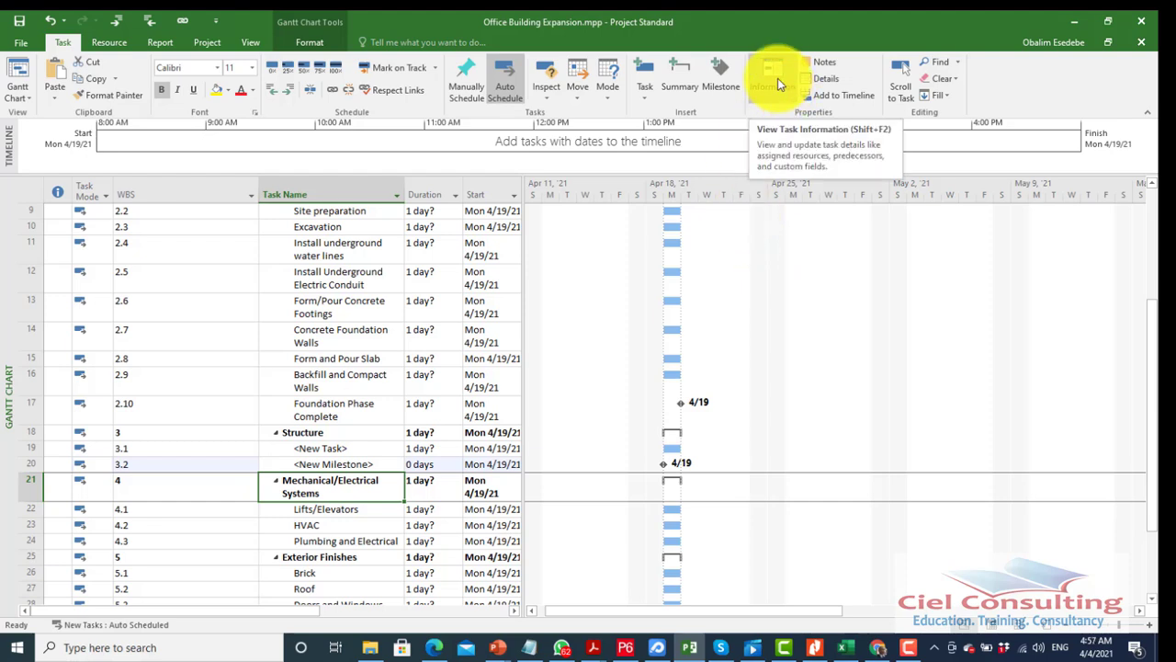
pyautogui.click(645, 74)
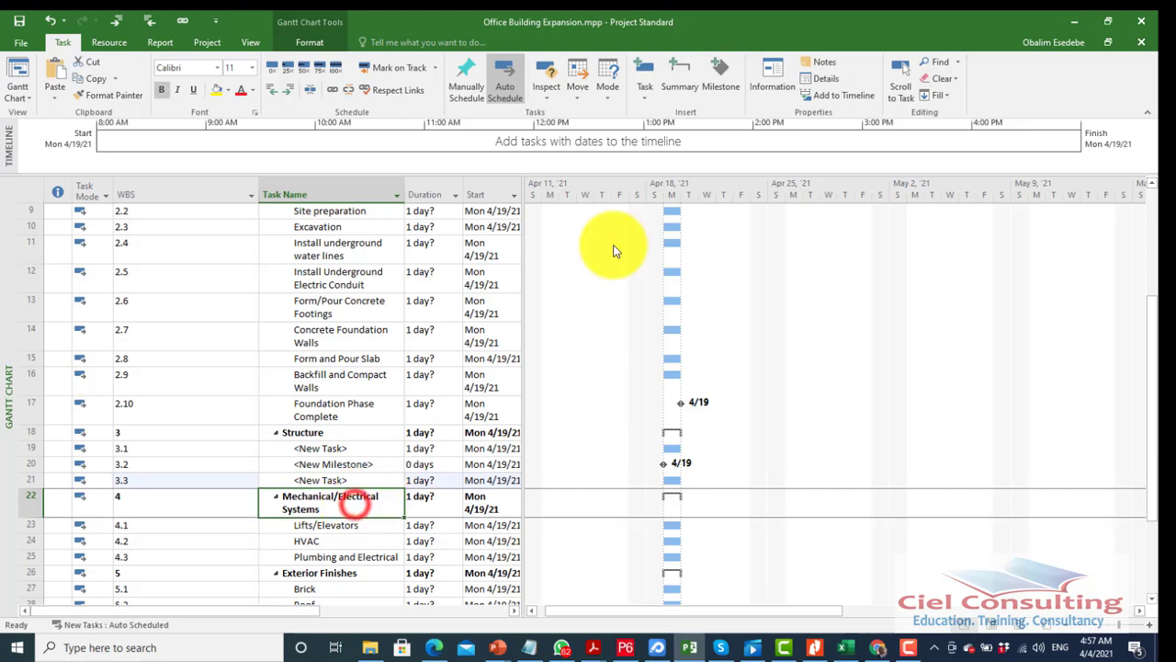
pyautogui.click(645, 71)
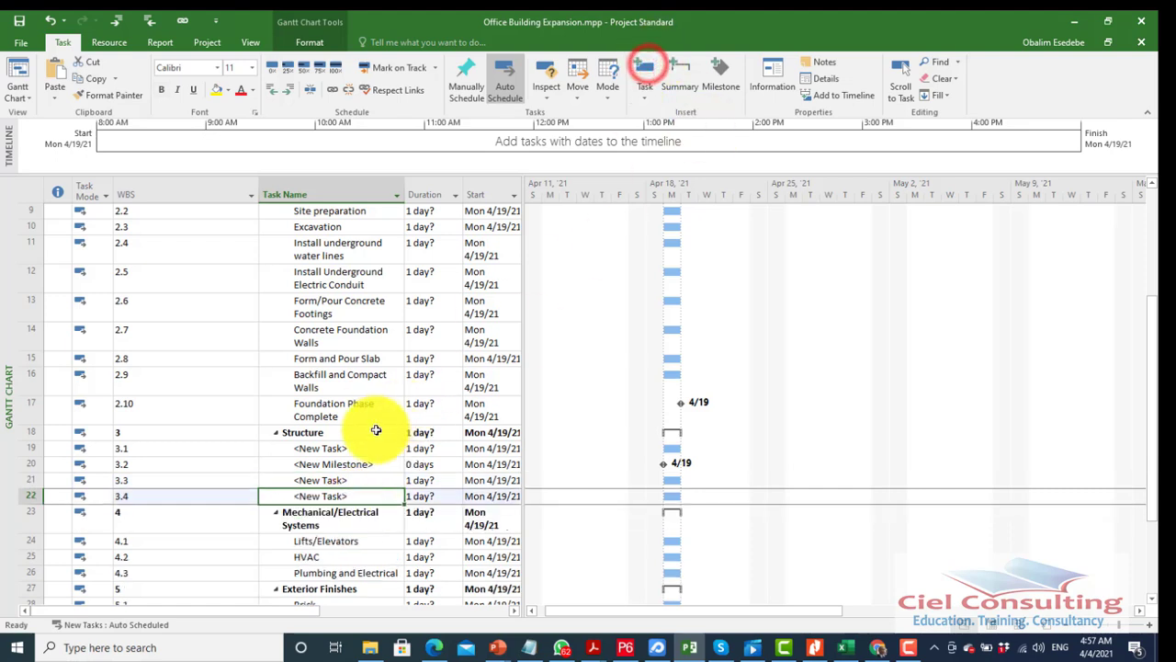
pyautogui.click(362, 515)
pyautogui.click(648, 74)
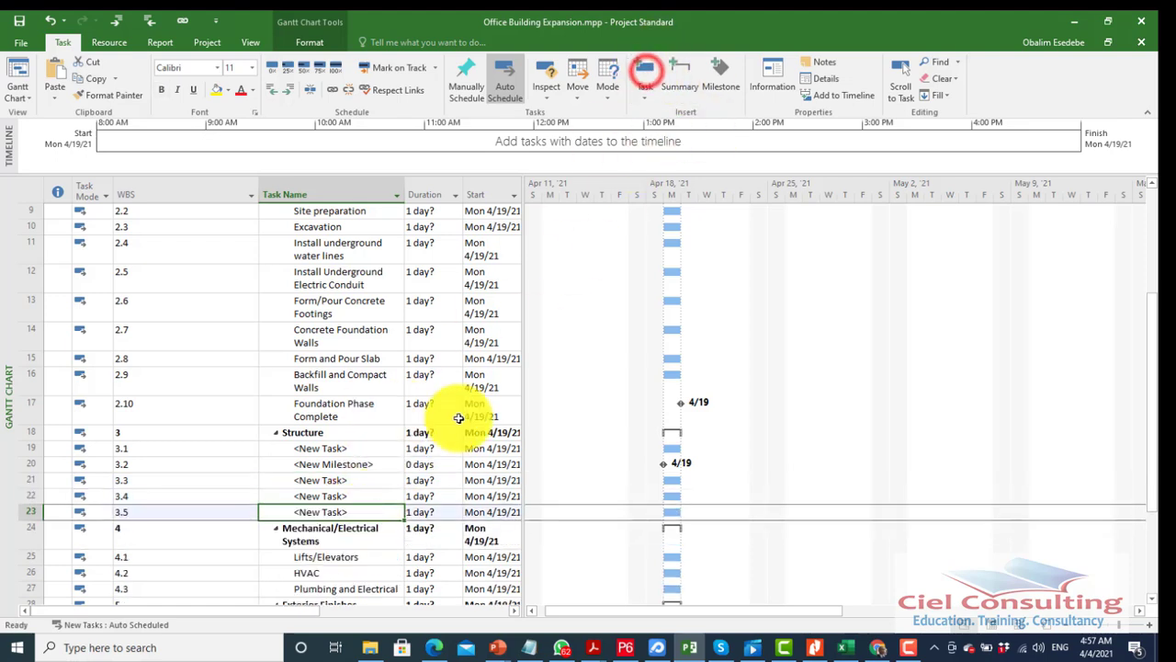
# Name the first Structure task "Erect Structural Frame" and the milestone below it "Begin Structural Phase".
pyautogui.click(336, 451)
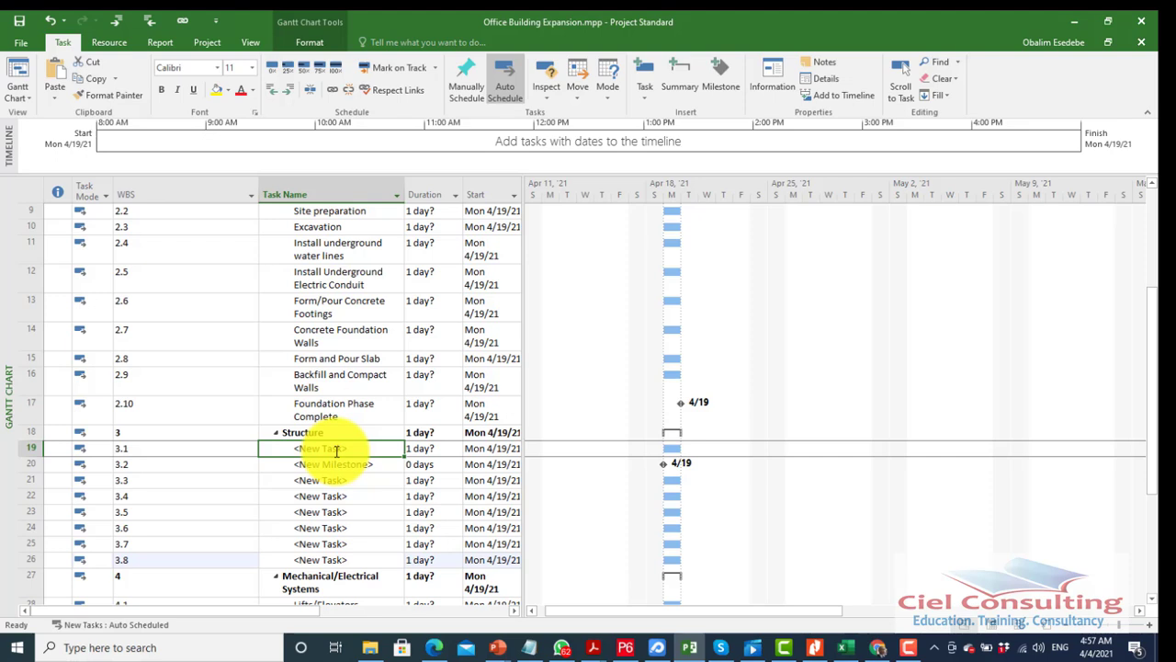
pyautogui.write('Erec')
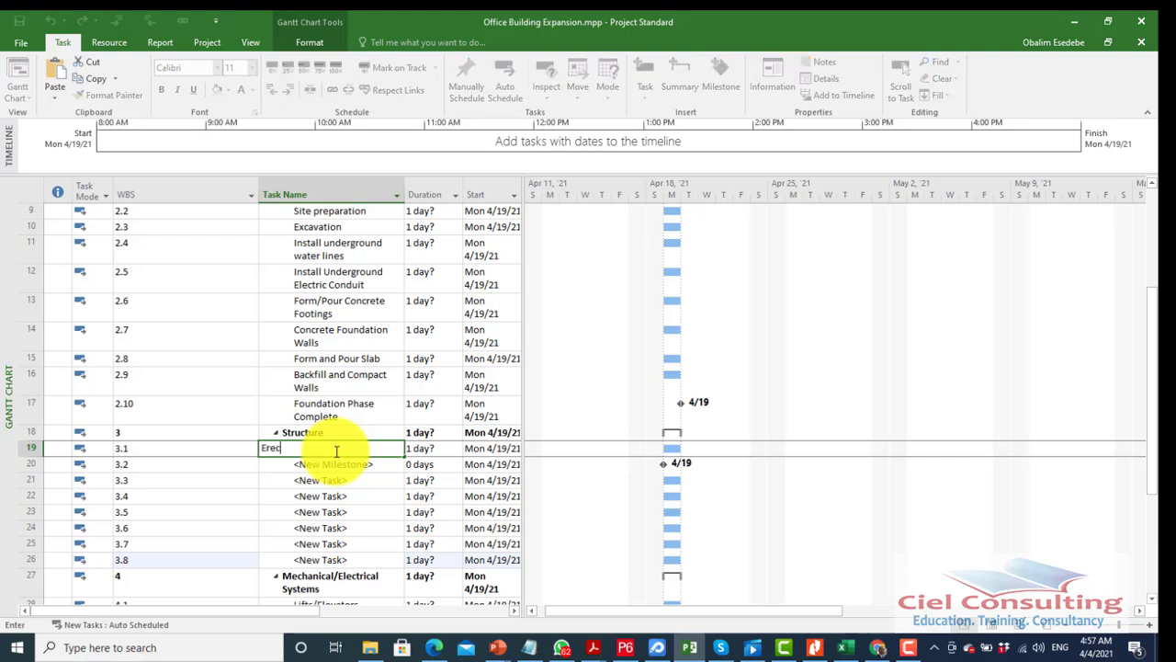
pyautogui.write('t Structural Frame')
pyautogui.press('Return')
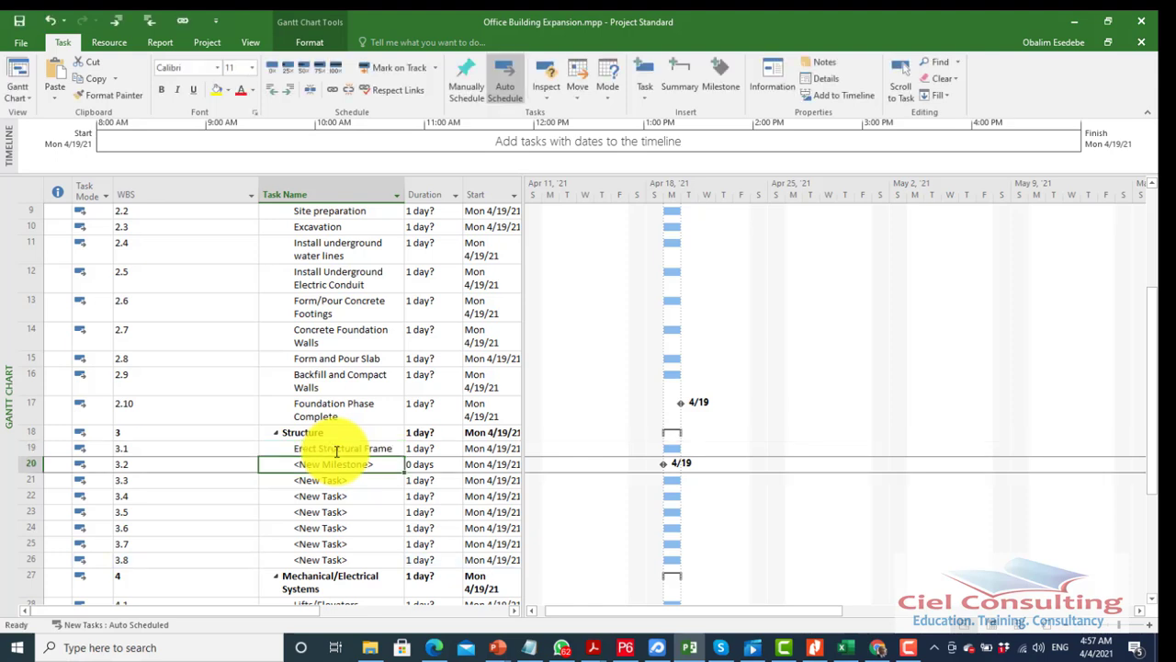
pyautogui.write('Begin Str')
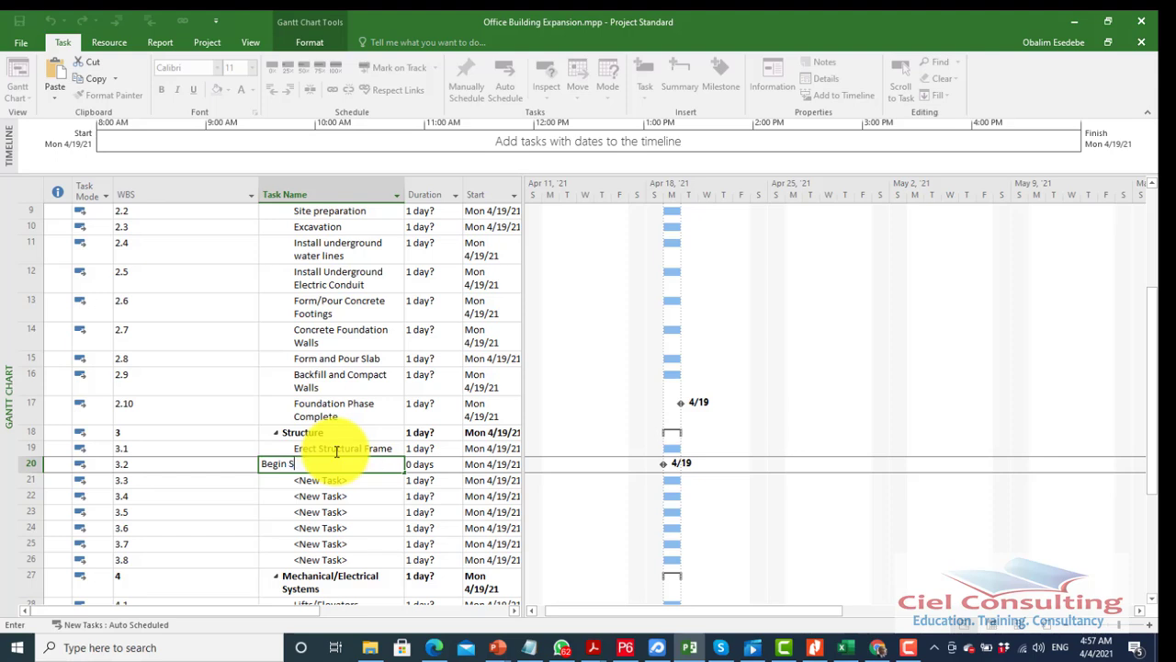
pyautogui.write('uctural Phase')
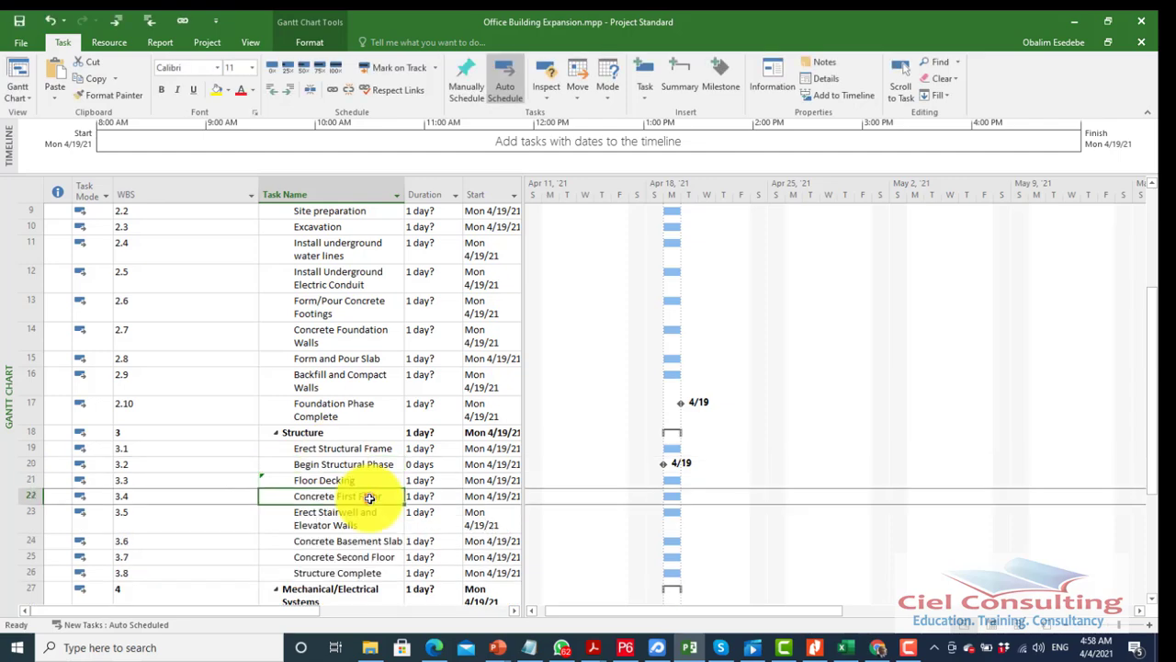
# Mark the "Structure Complete" task as a milestone in its advanced task information.
pyautogui.click(370, 497)
pyautogui.scroll(-3, 429, 494)
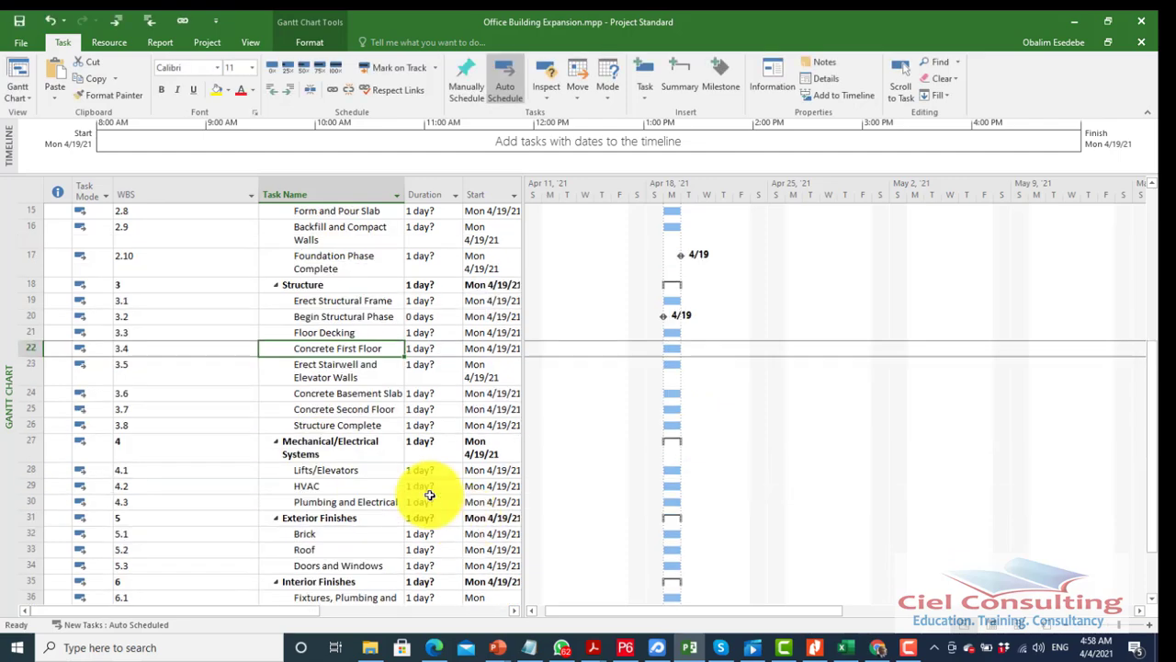
pyautogui.click(352, 428)
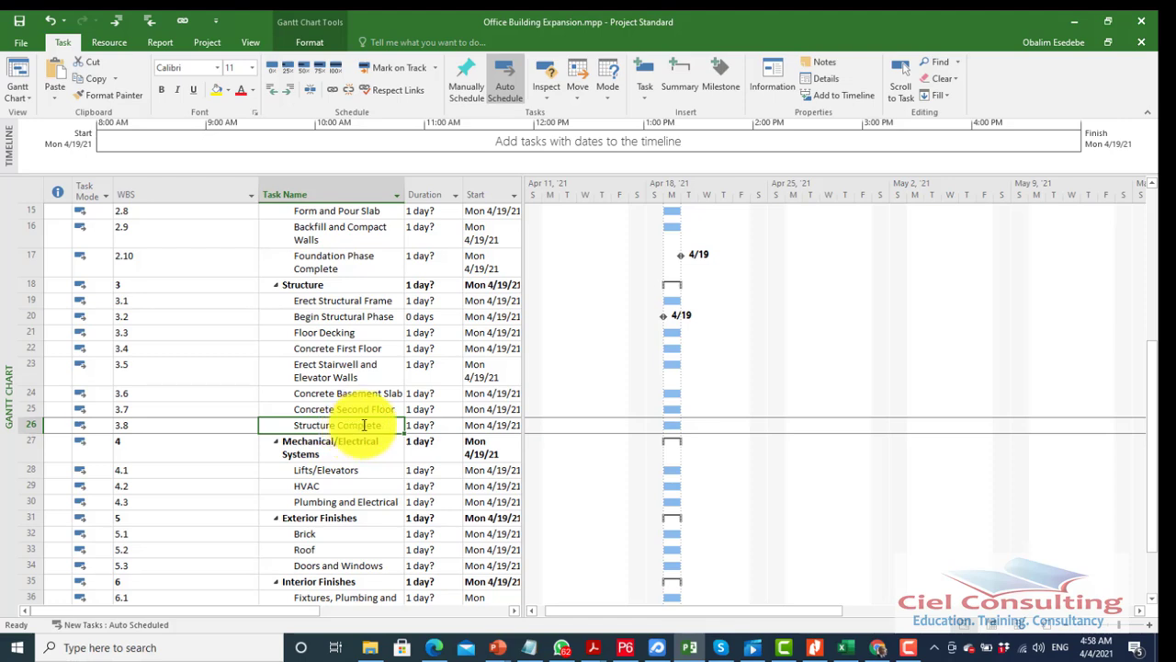
pyautogui.doubleClick(364, 424)
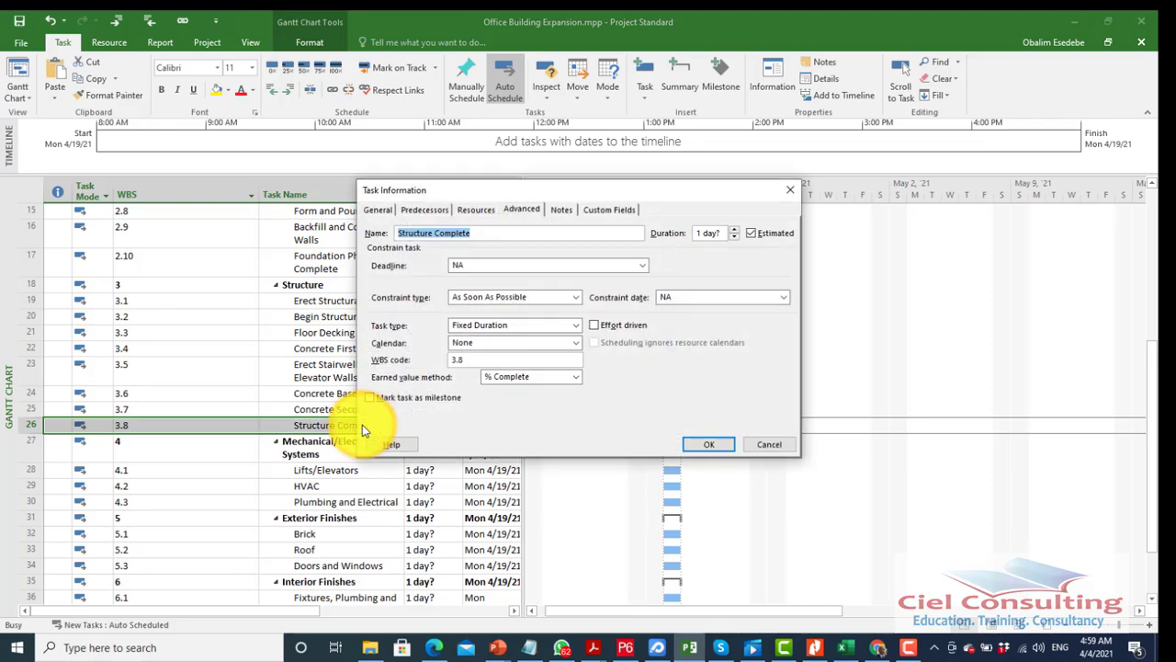
pyautogui.click(521, 210)
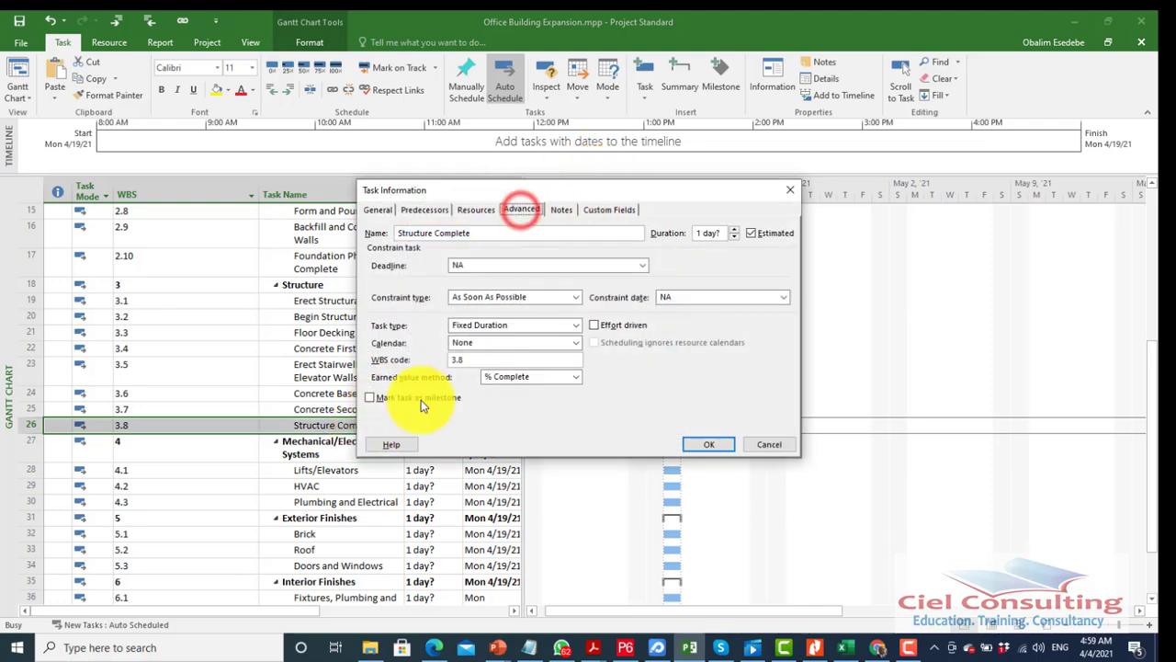
pyautogui.click(369, 398)
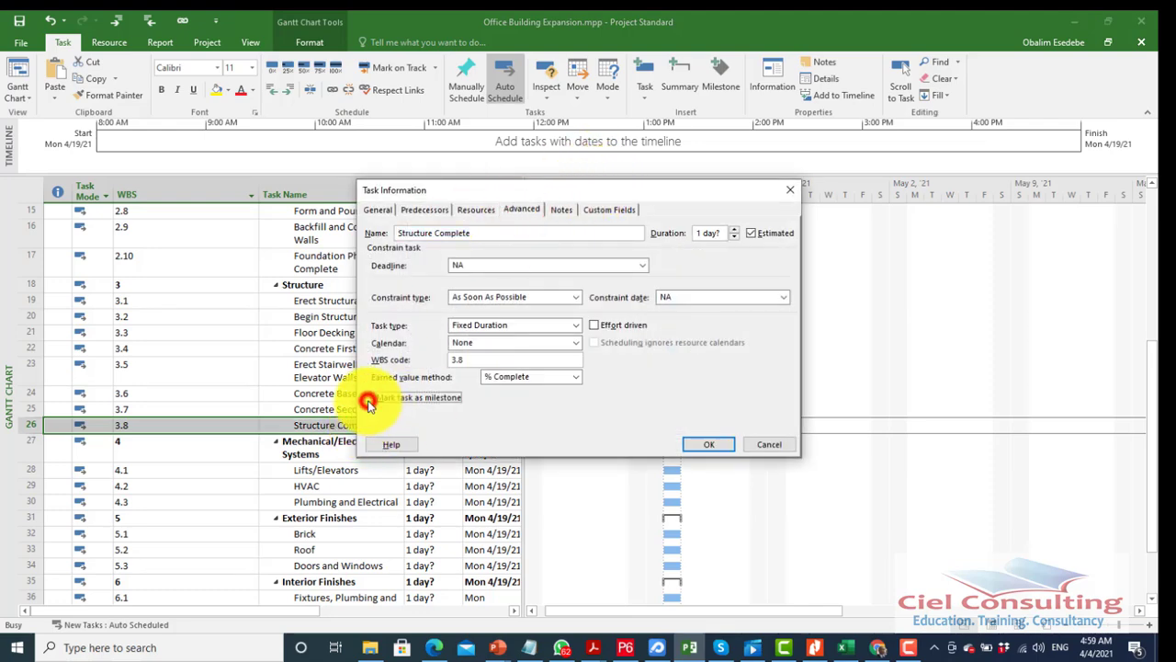
pyautogui.click(710, 443)
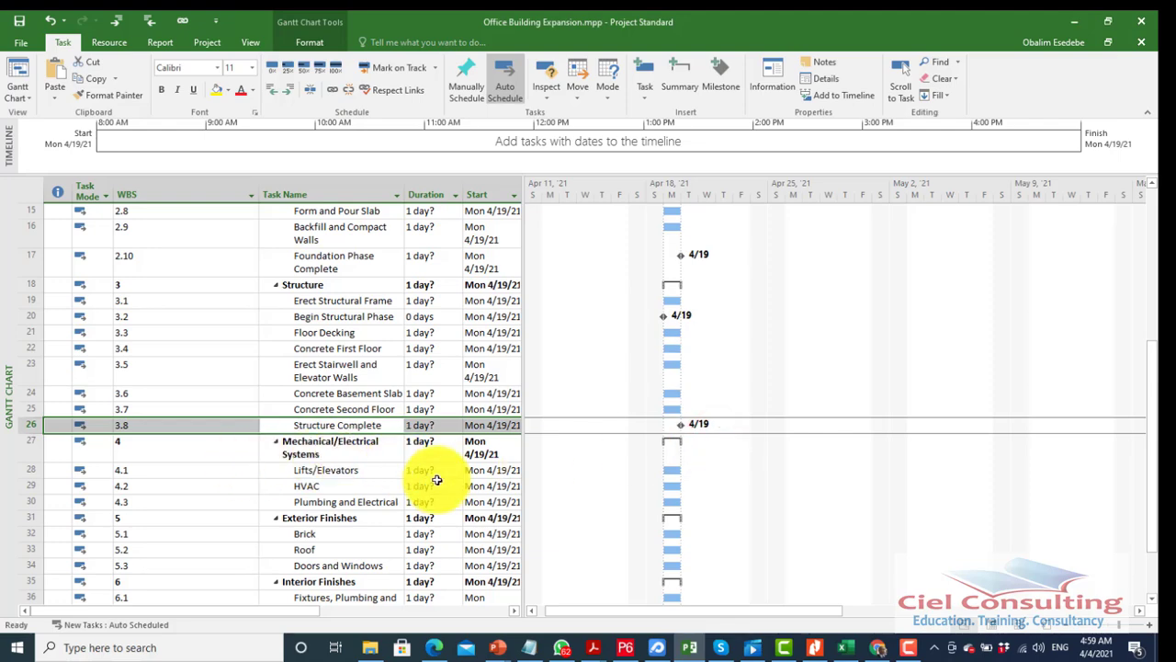
# Insert a new milestone as the first item under Mechanical/Electrical Systems, directly above Lifts/Elevators.
pyautogui.scroll(1, 438, 480)
pyautogui.scroll(-3, 437, 480)
pyautogui.scroll(1, 438, 480)
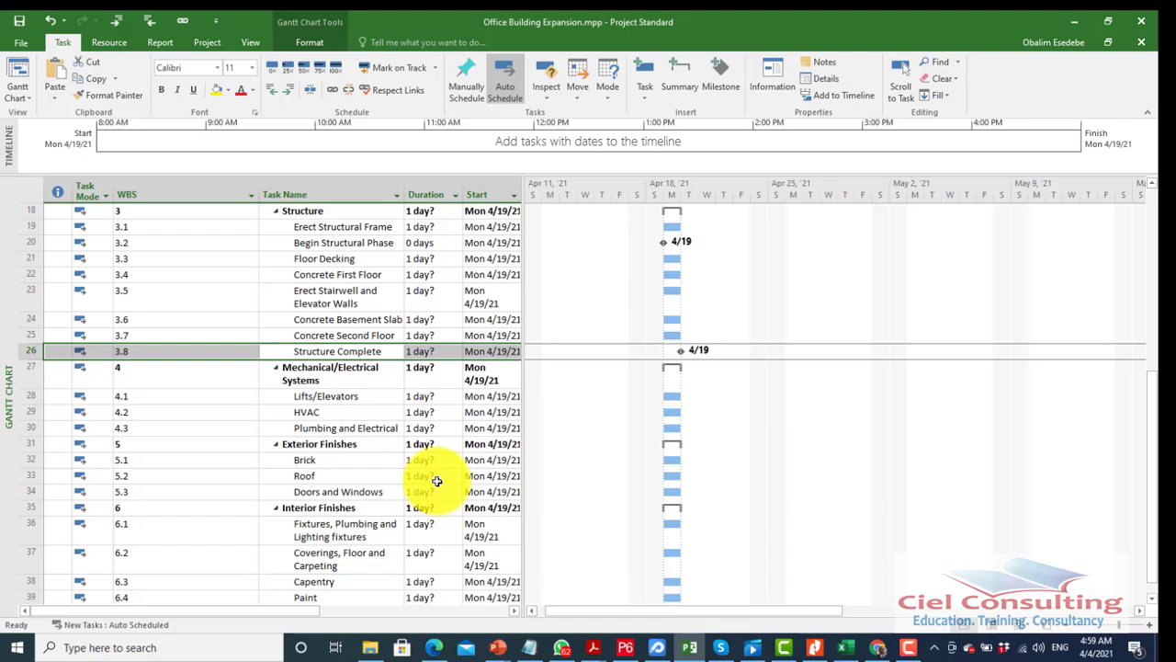
pyautogui.click(342, 375)
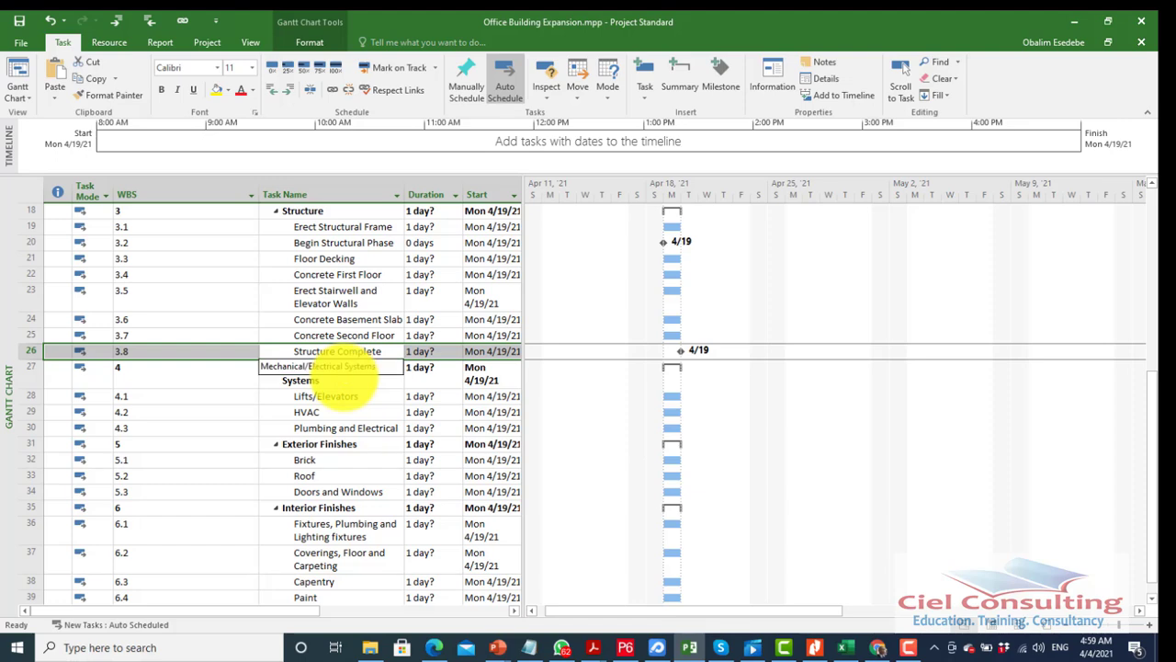
pyautogui.click(329, 378)
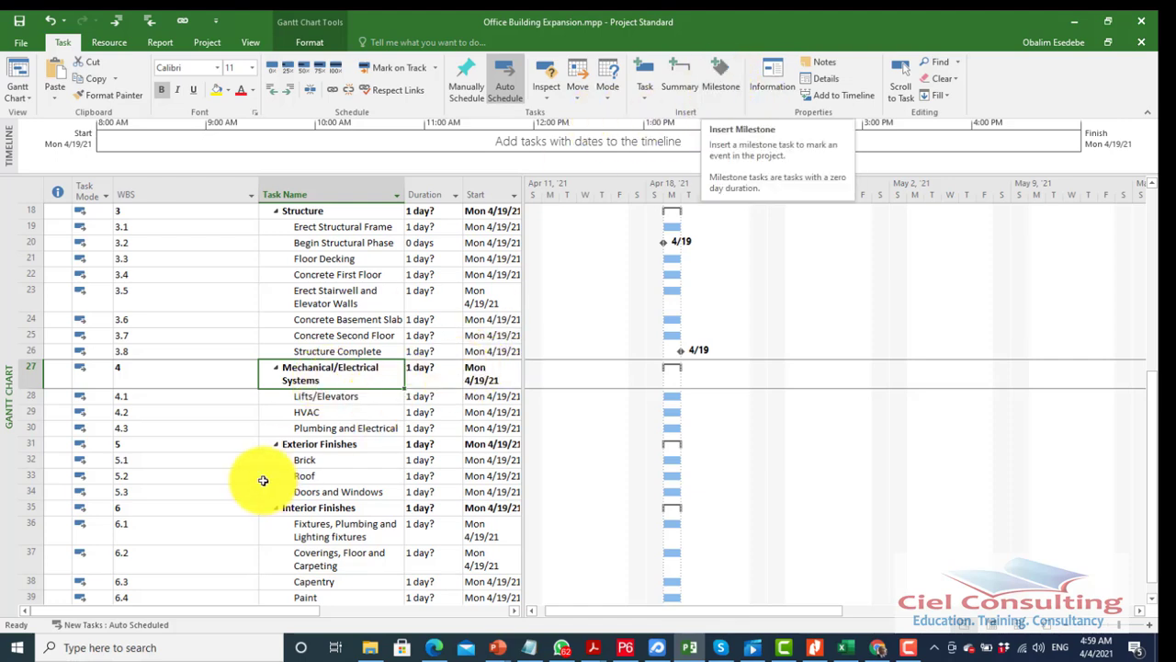
pyautogui.click(339, 402)
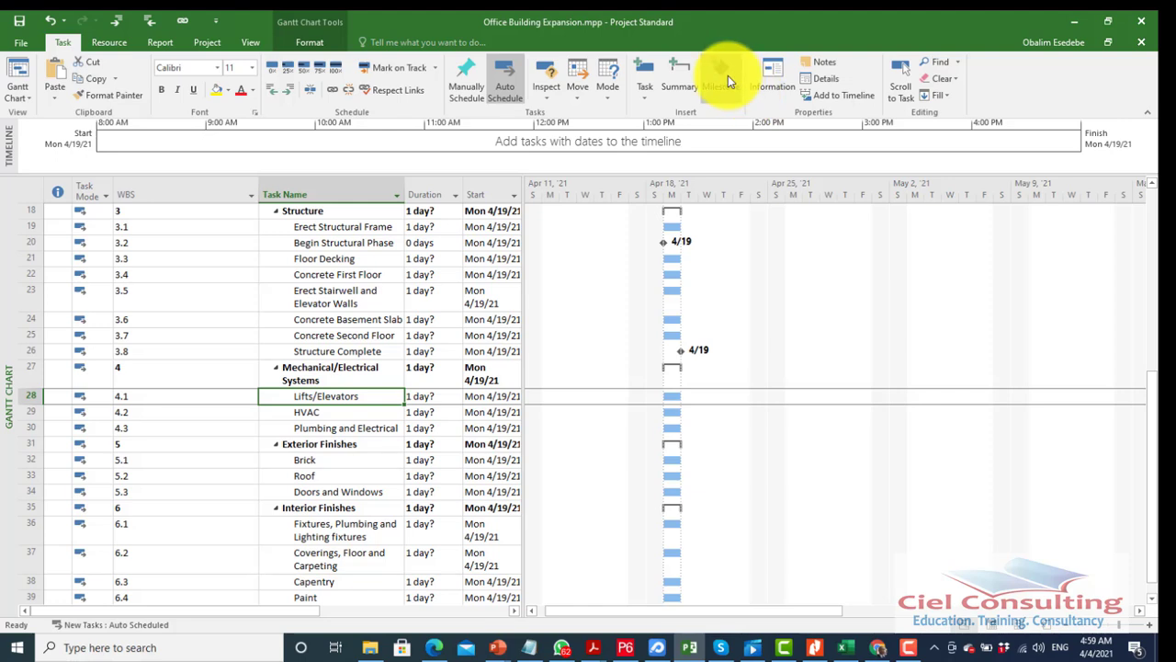
pyautogui.click(725, 75)
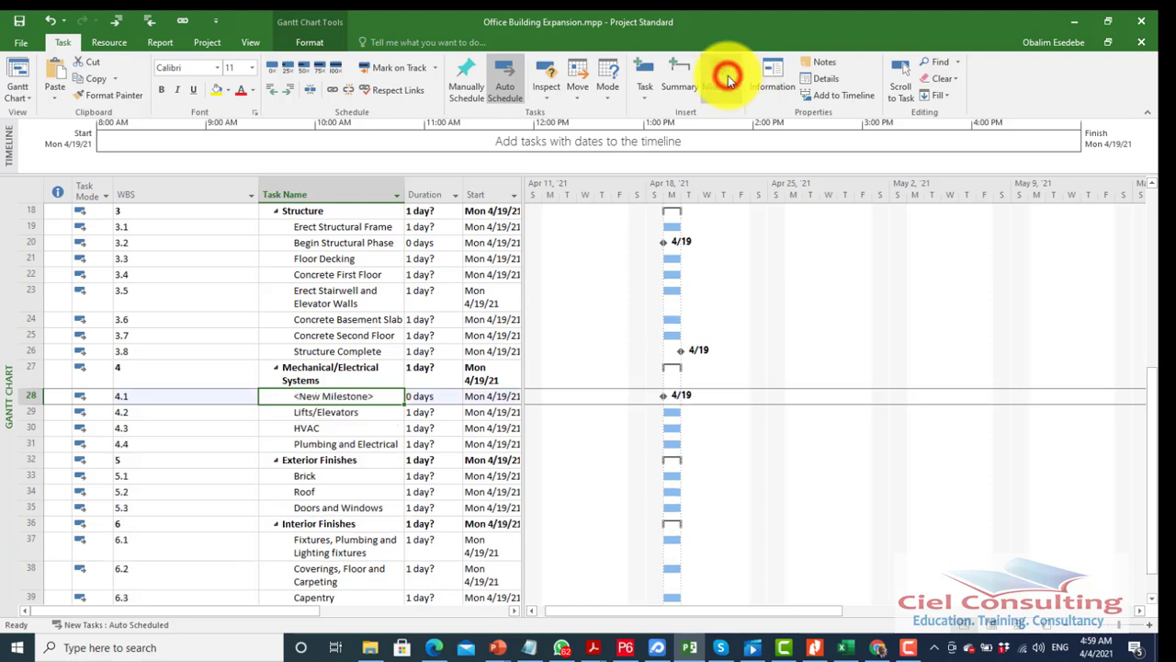
pyautogui.click(348, 411)
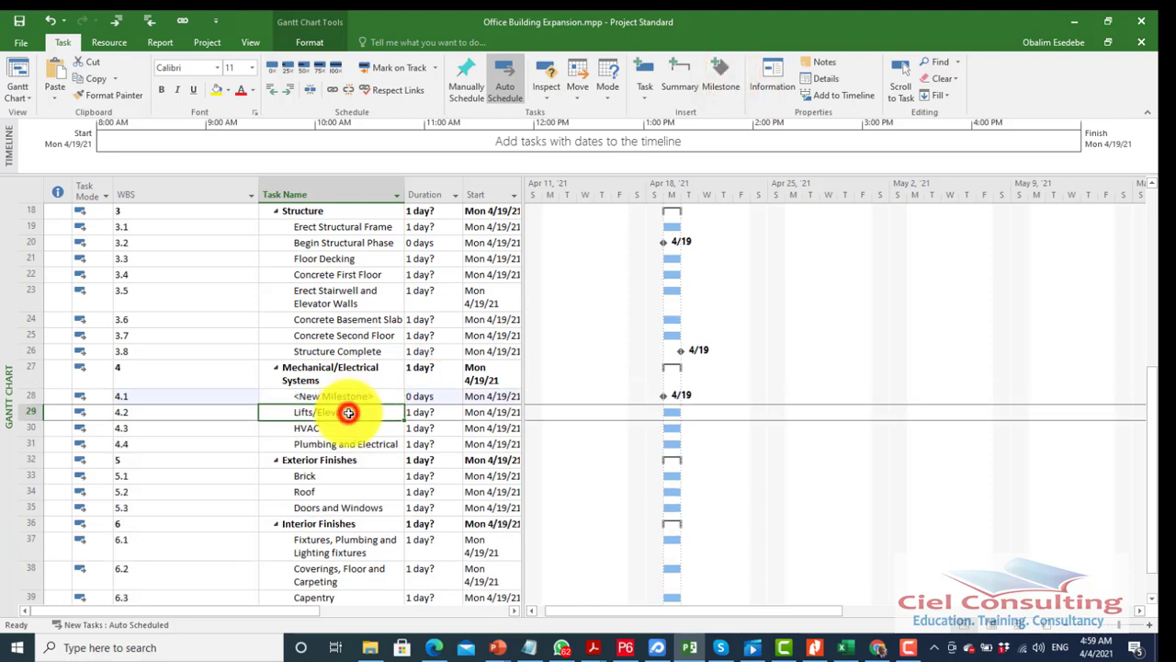
# Insert a second milestone under Mechanical/Electrical Systems and name the two milestones "Start Milestone" and "Finish Milestone".
pyautogui.click(722, 76)
pyautogui.click(350, 398)
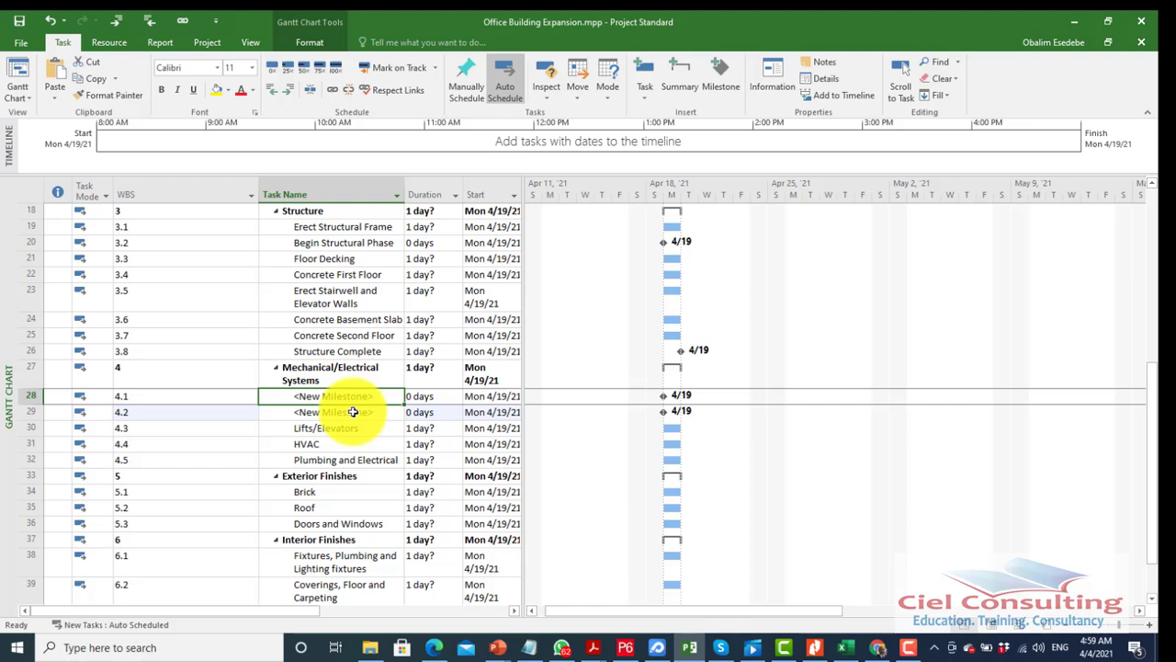
pyautogui.write('Start ')
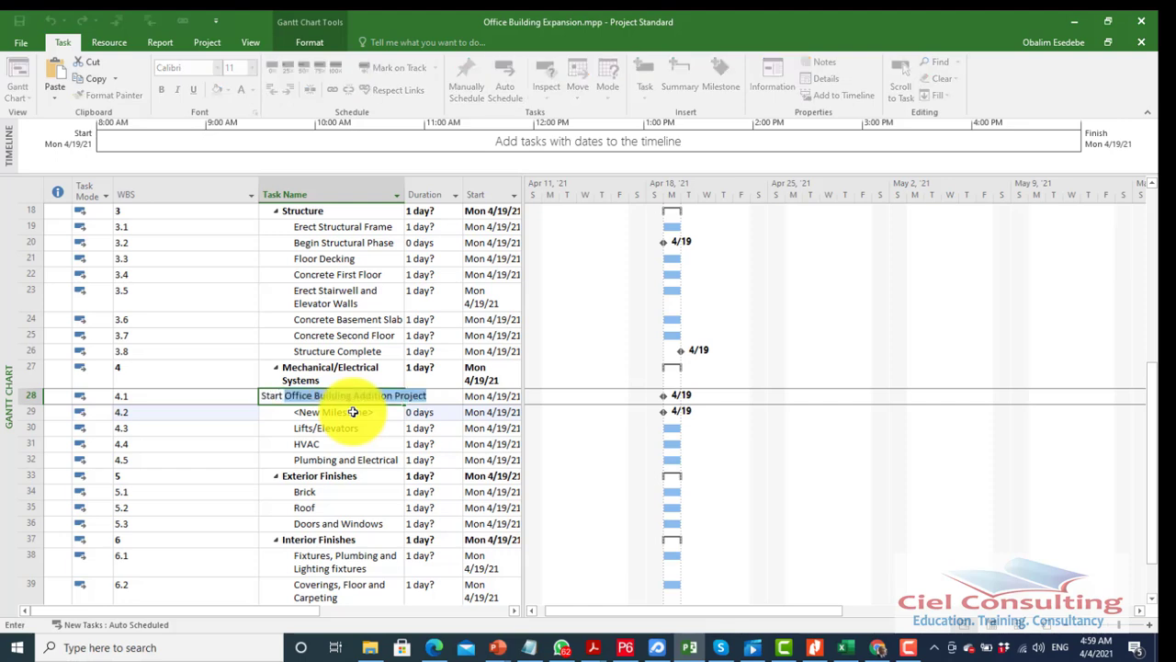
pyautogui.write('Milestone')
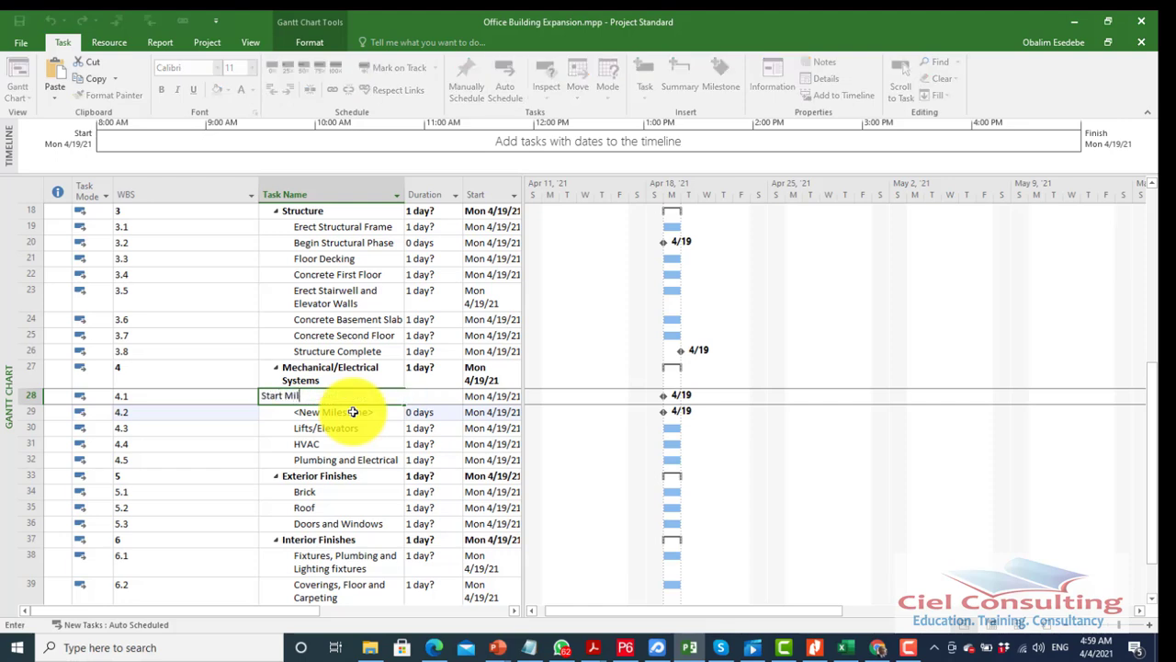
pyautogui.press('Return')
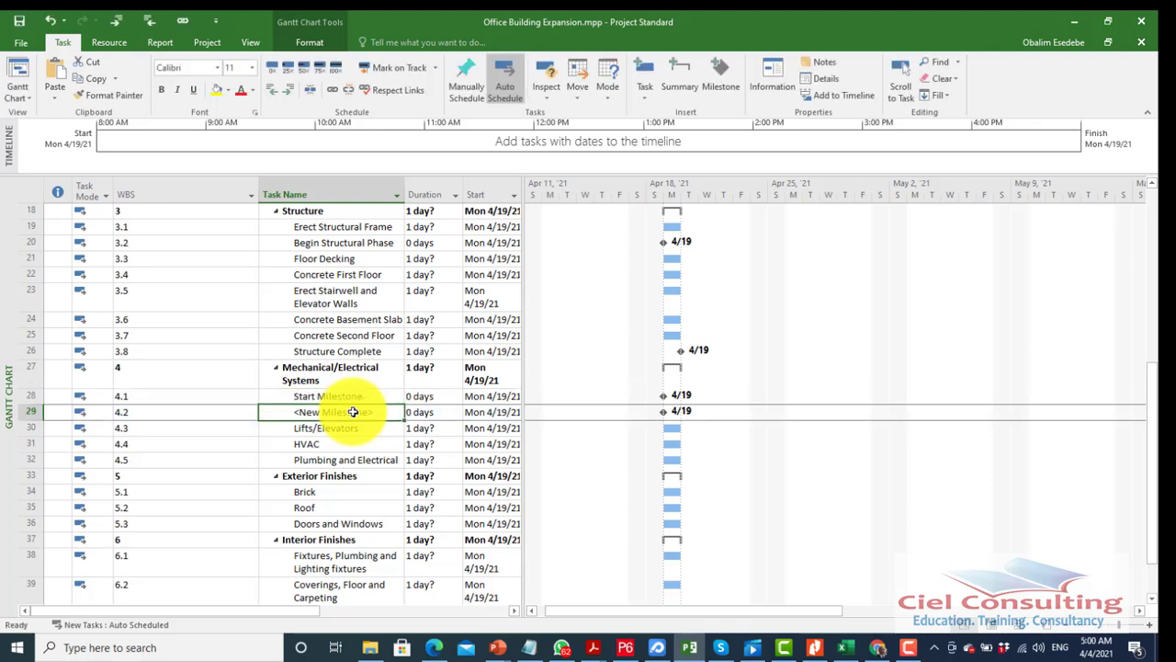
pyautogui.write('Finish ')
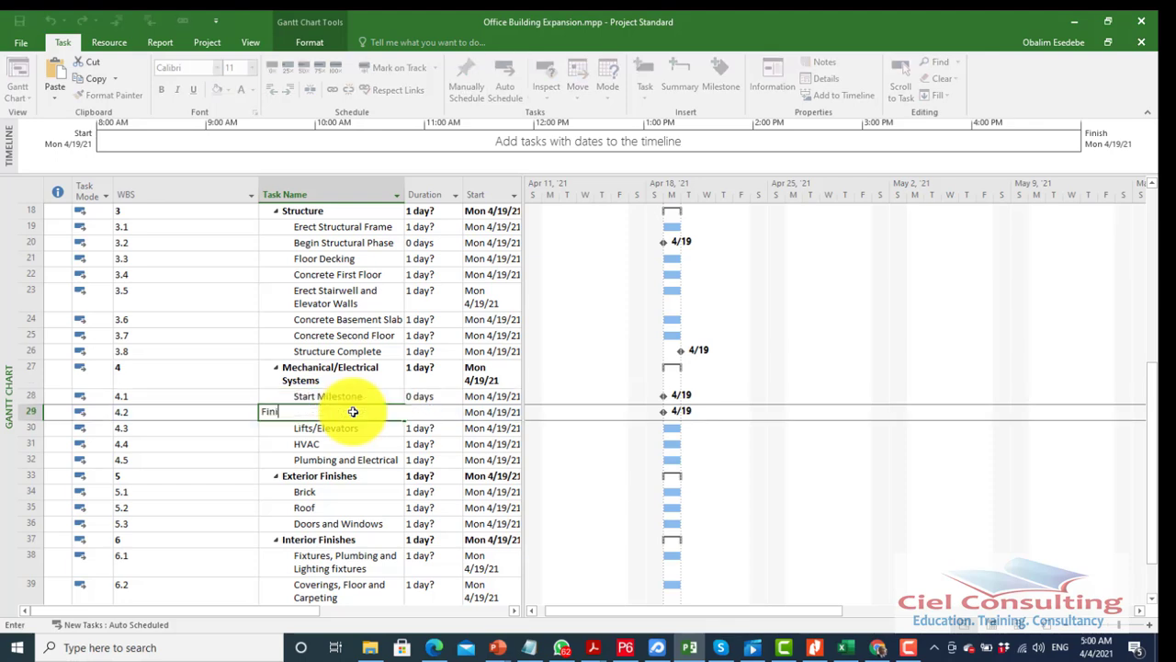
pyautogui.write('Milestone')
pyautogui.press('Return')
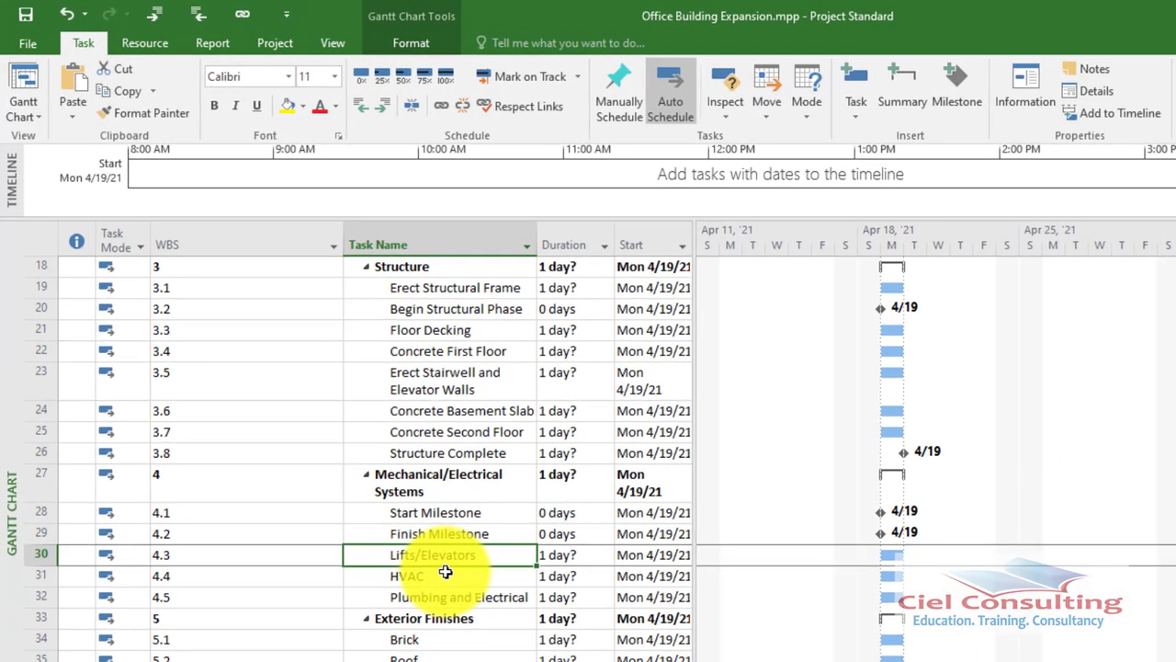
# Insert two new tasks between Lifts/Elevators and HVAC and indent them as subtasks of Lifts/Elevators.
pyautogui.click(445, 571)
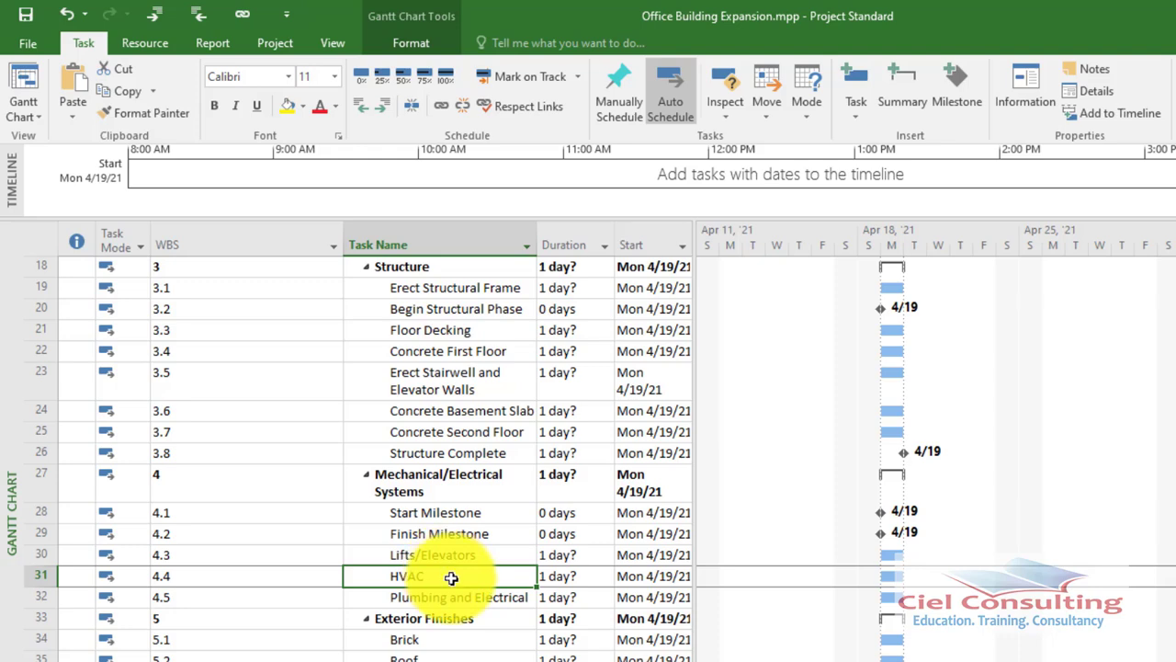
pyautogui.click(857, 79)
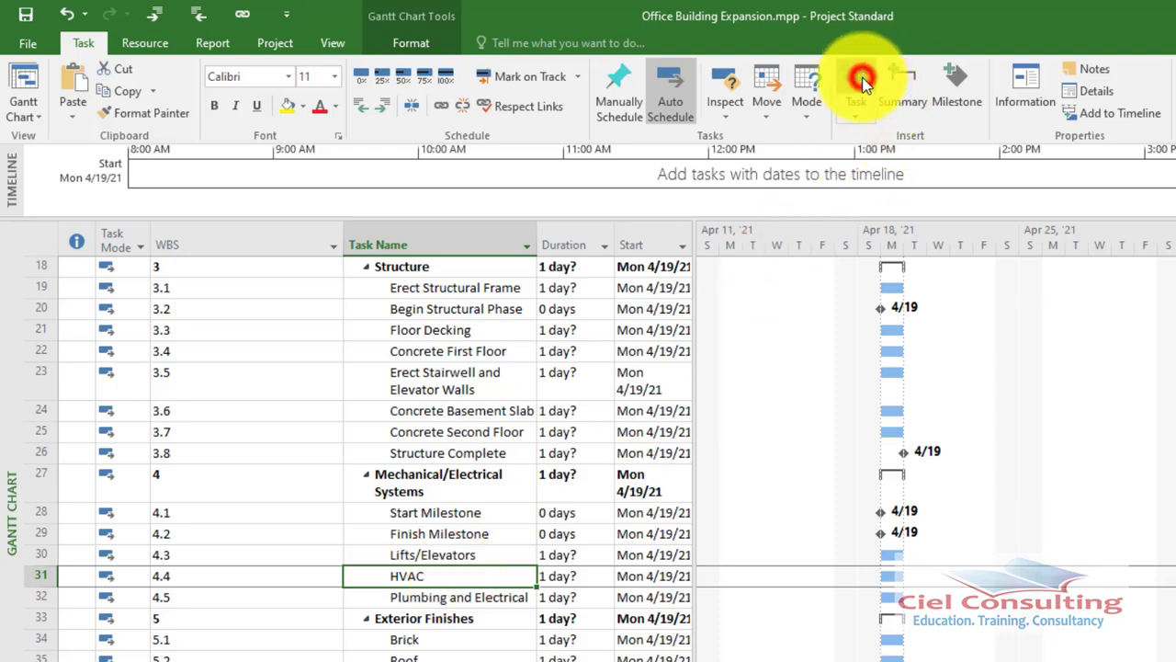
pyautogui.click(859, 81)
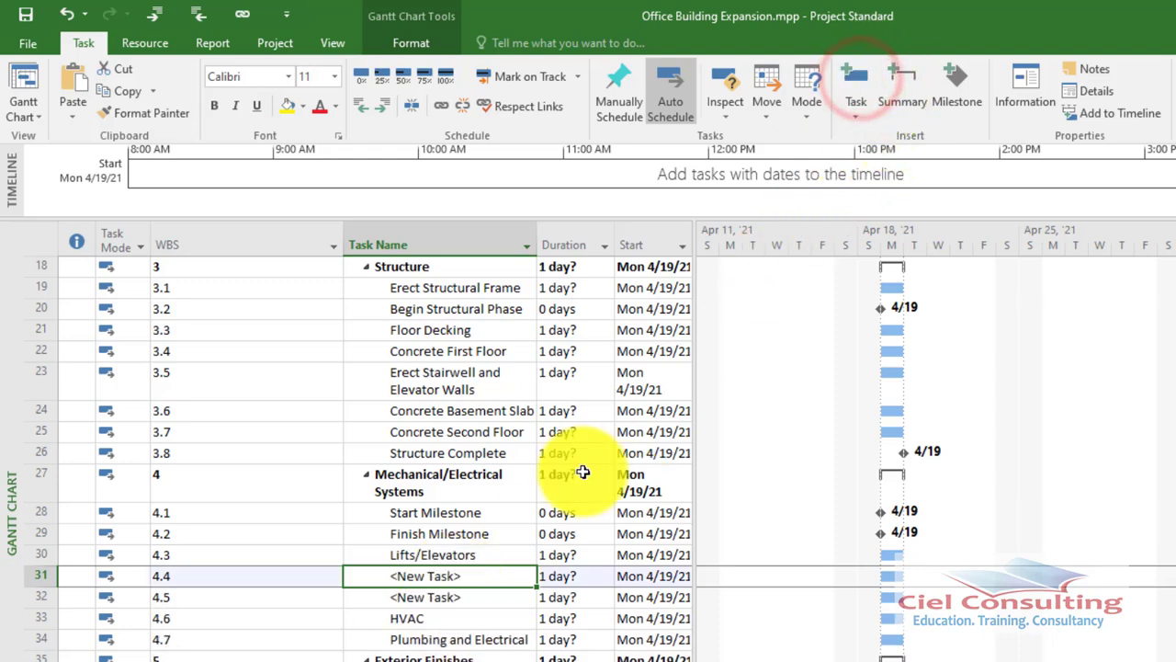
pyautogui.click(465, 590)
pyautogui.press('Up')
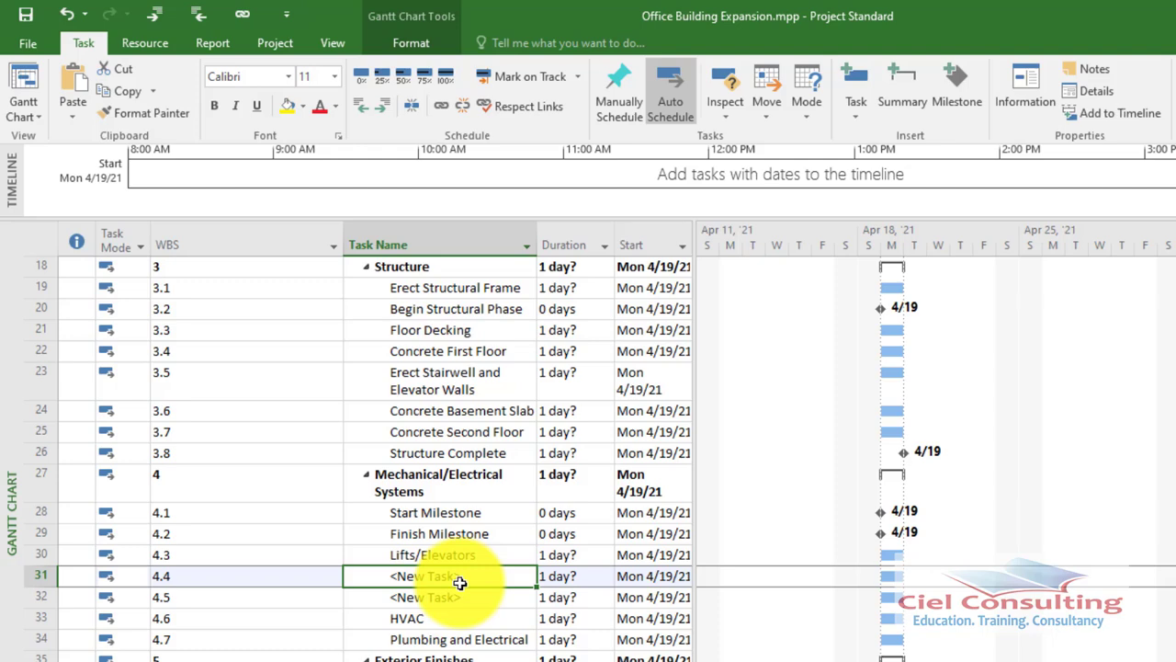
pyautogui.hotkey('shift', 'Down')
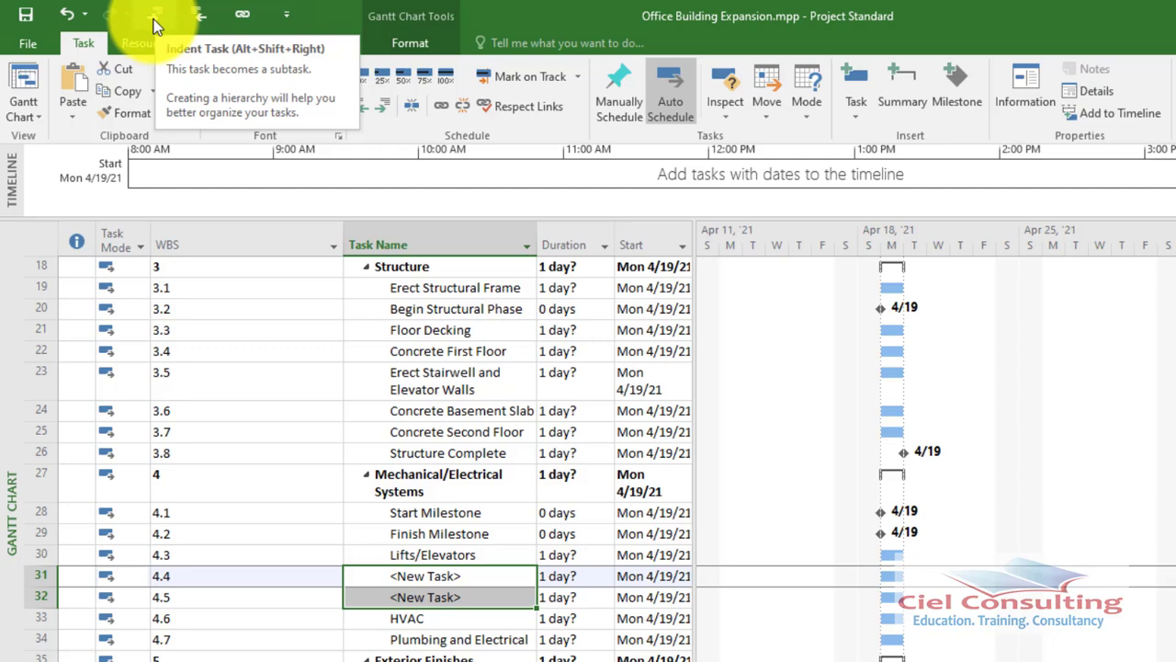
pyautogui.click(88, 46)
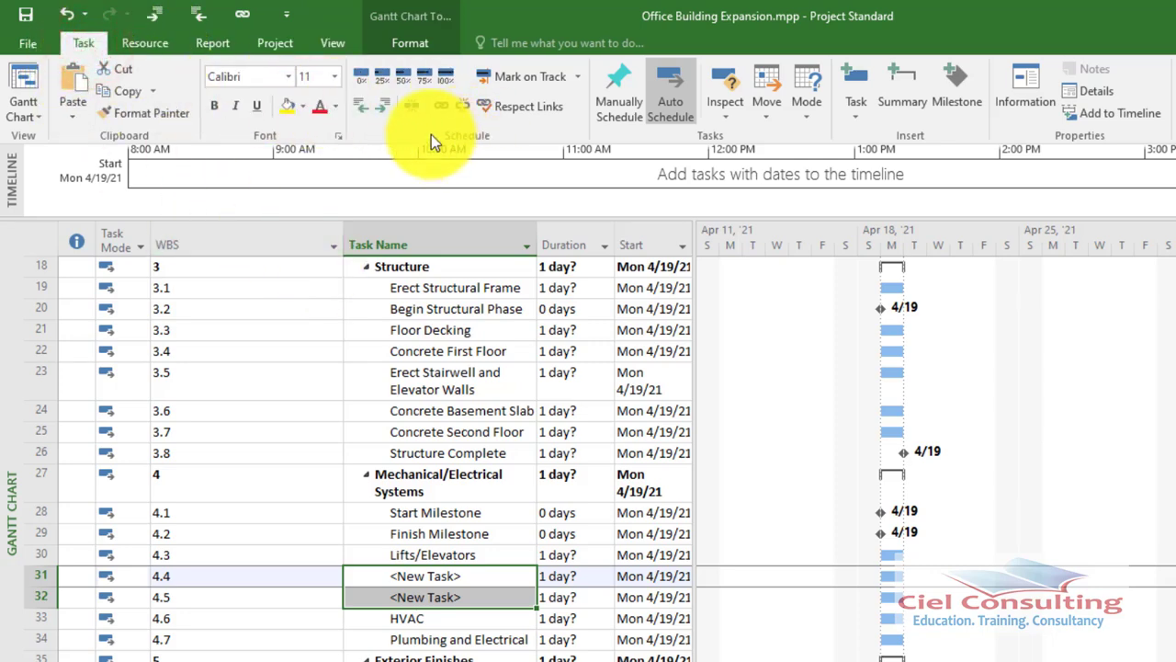
pyautogui.click(385, 117)
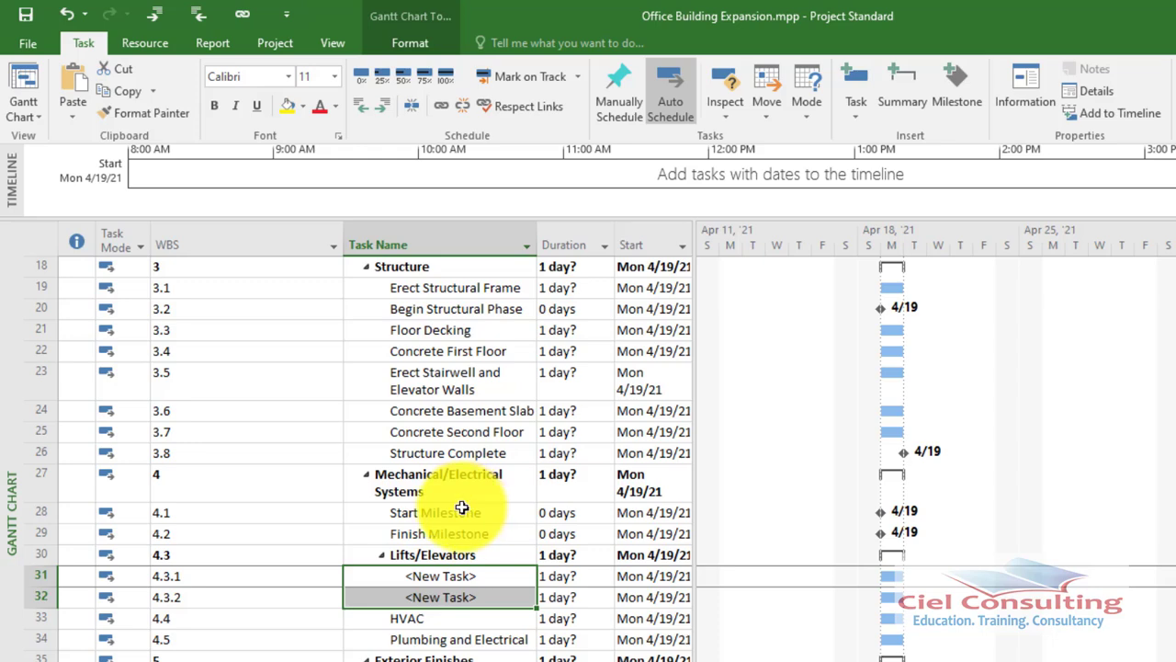
# Name the two Lifts/Elevators subtasks "Install Elevator Rails and Equipment" and "Install Elevator Cab and Finishes".
pyautogui.click(461, 577)
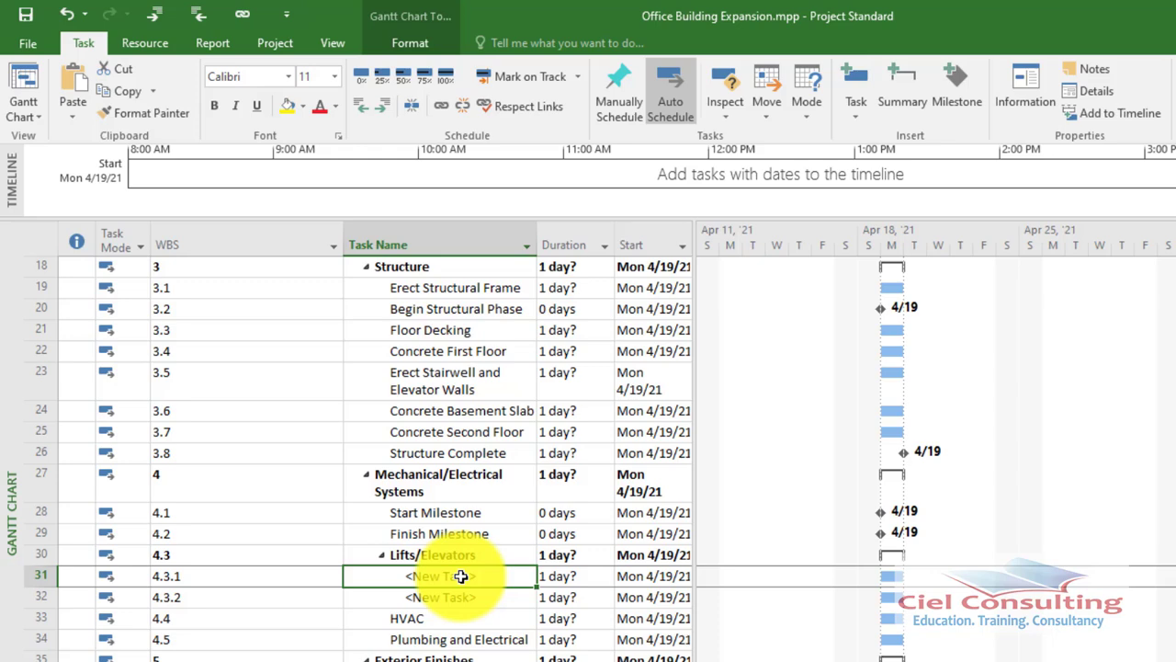
pyautogui.write('Install')
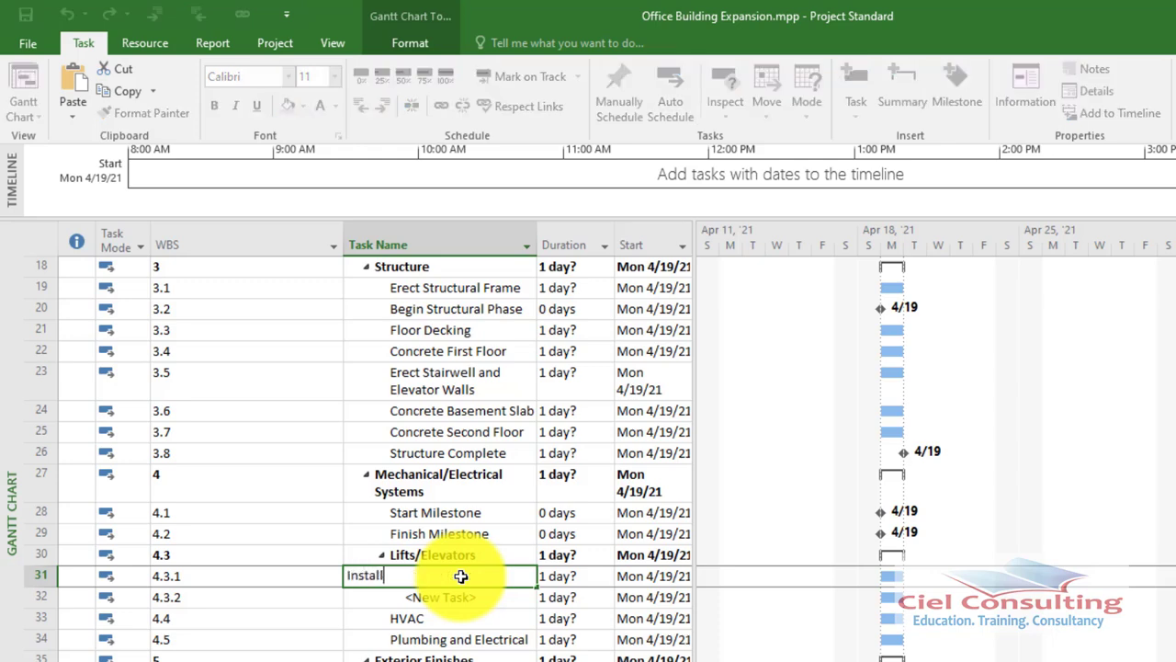
pyautogui.write(' Elevator Rails and E')
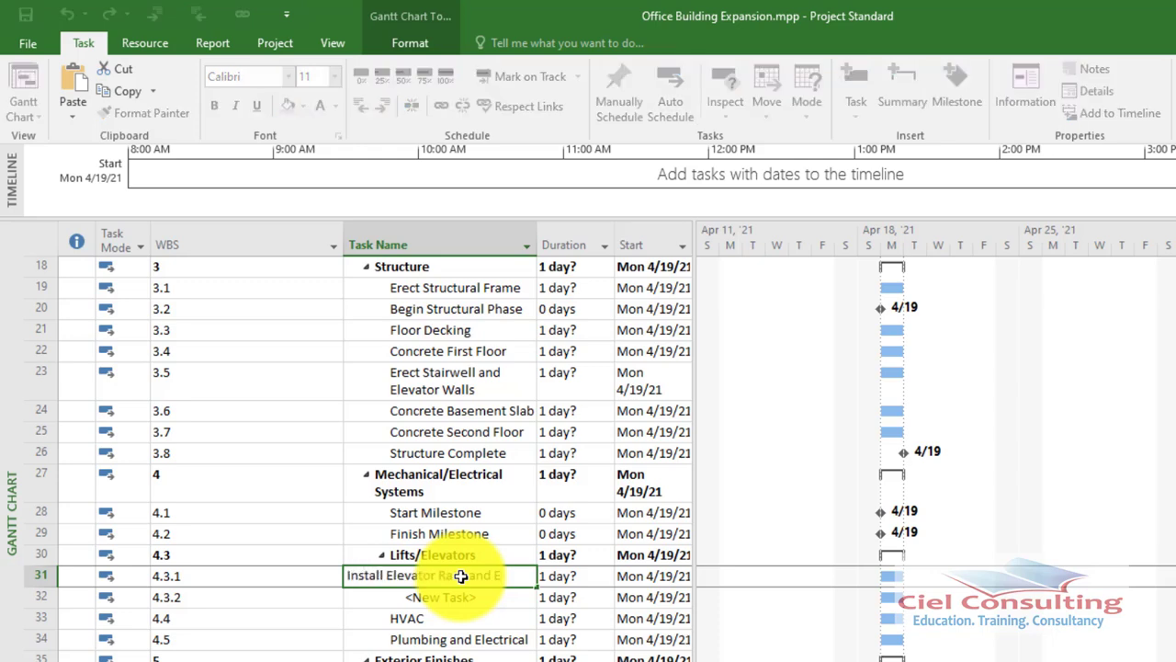
pyautogui.write('quipment')
pyautogui.press('Return')
pyautogui.write('I')
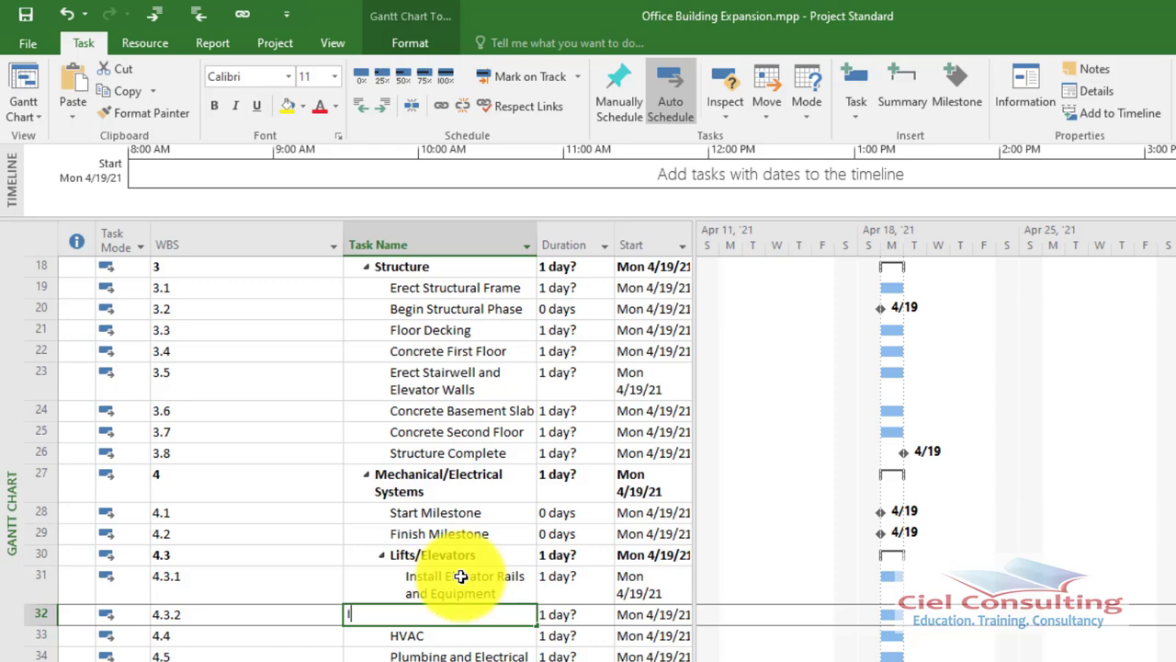
pyautogui.write('nstall Elevator Cab and Finish')
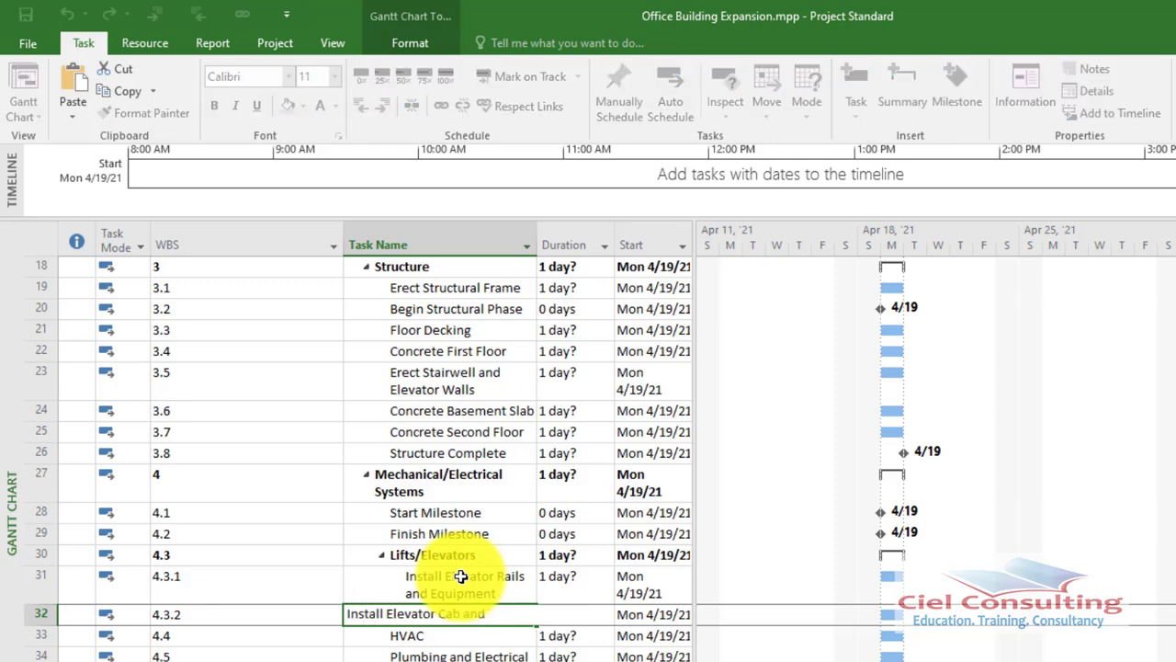
pyautogui.write('es')
pyautogui.press('Return')
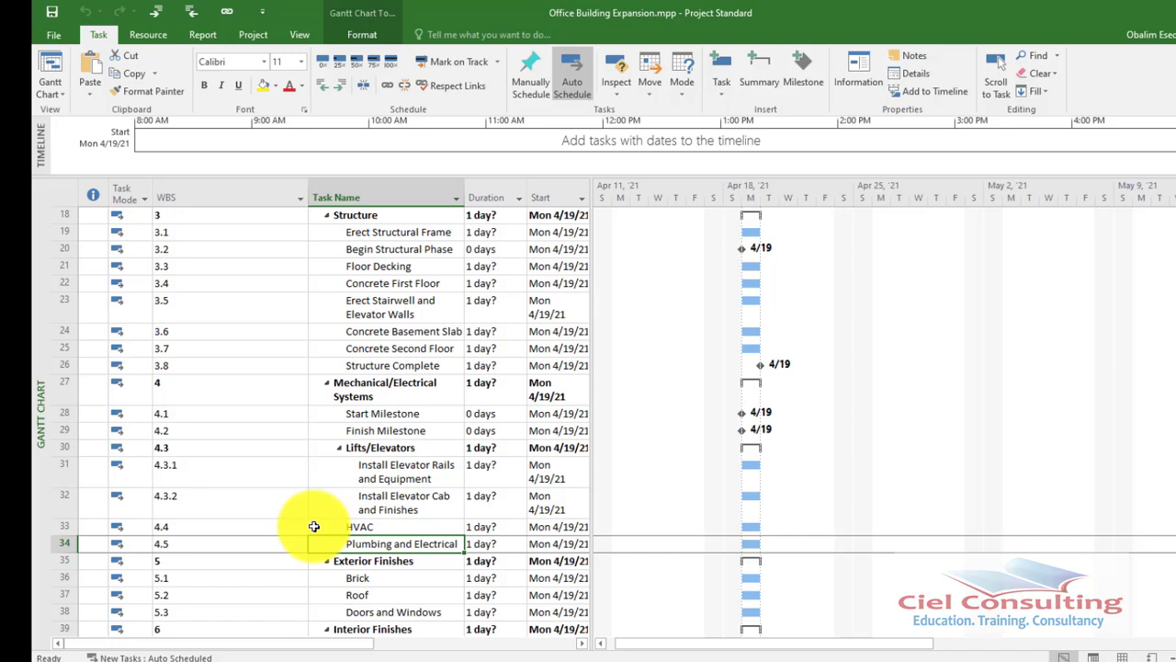
# Insert eleven blank rows between HVAC and Plumbing and Electrical, and select the first blank task name.
pyautogui.press('Insert')
pyautogui.press('Insert')
pyautogui.press('Insert')
pyautogui.press('Insert')
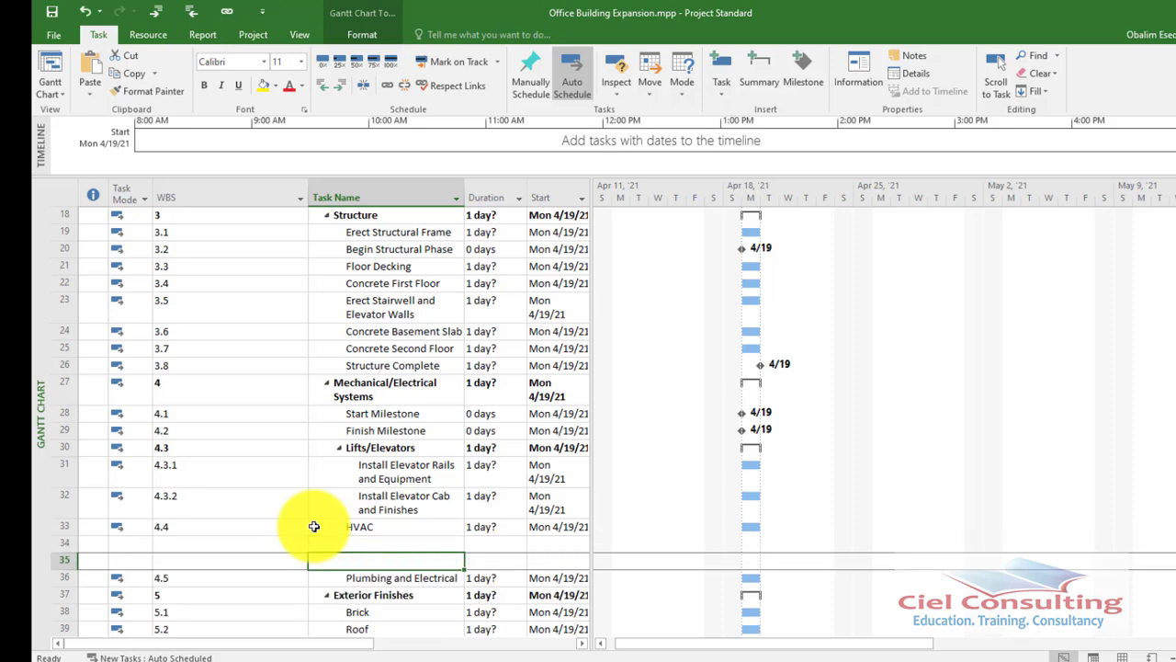
pyautogui.press('Insert')
pyautogui.press('Insert')
pyautogui.press('Insert')
pyautogui.press('Insert')
pyautogui.press('Insert')
pyautogui.press('Insert')
pyautogui.press('Insert')
pyautogui.press('Up')
pyautogui.press('Up')
pyautogui.press('Up')
pyautogui.press('Up')
pyautogui.press('Up')
pyautogui.press('Up')
pyautogui.press('Up')
pyautogui.press('Up')
pyautogui.press('Up')
pyautogui.press('Up')
pyautogui.press('Up')
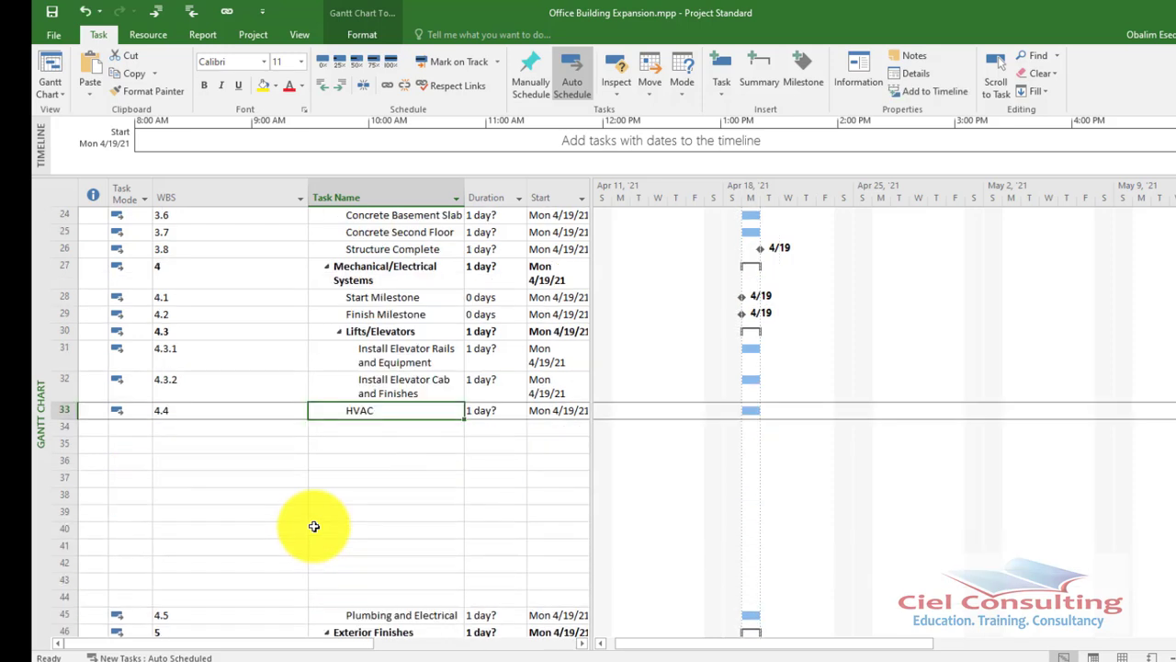
pyautogui.click(411, 432)
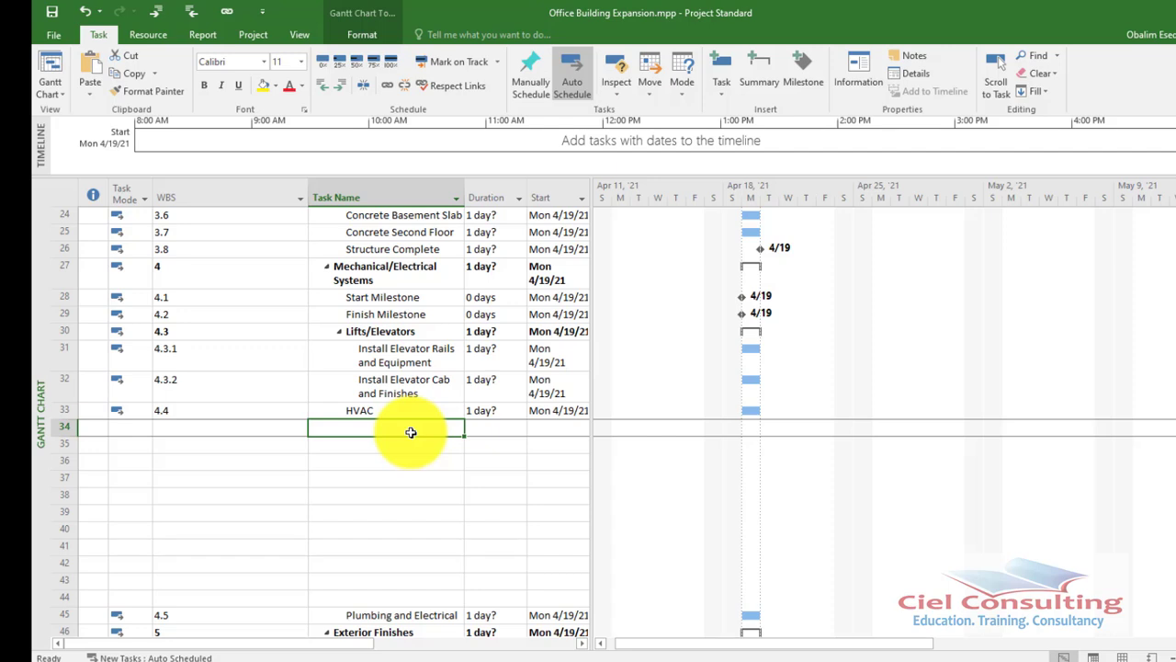
pyautogui.press('Insert')
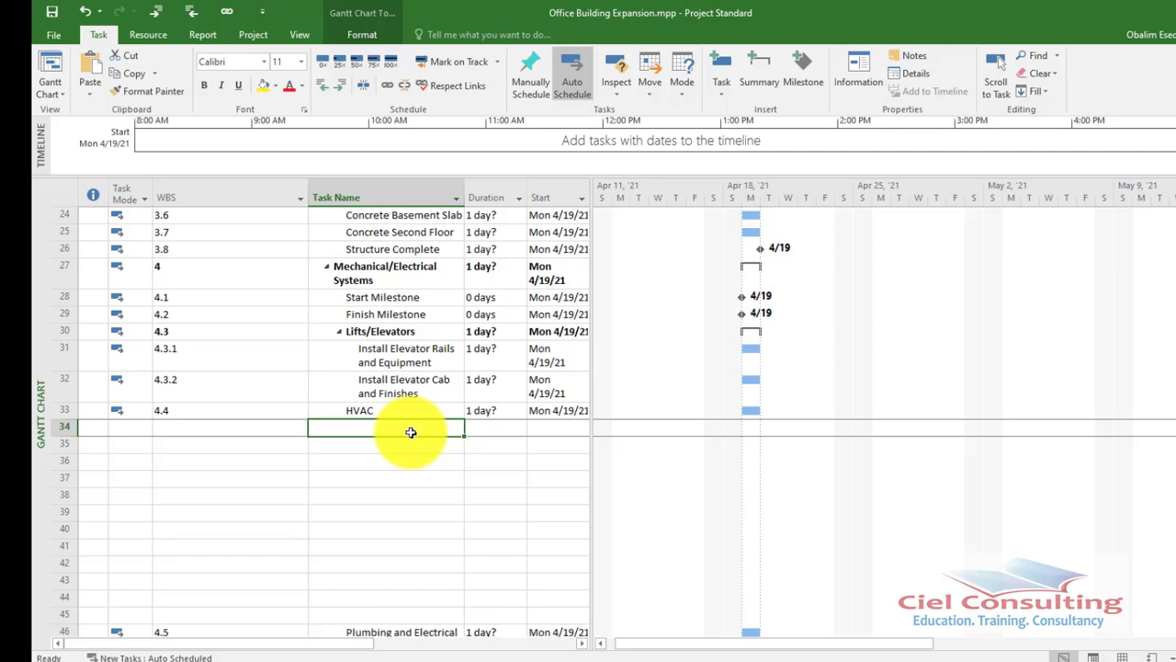
pyautogui.rightClick(404, 429)
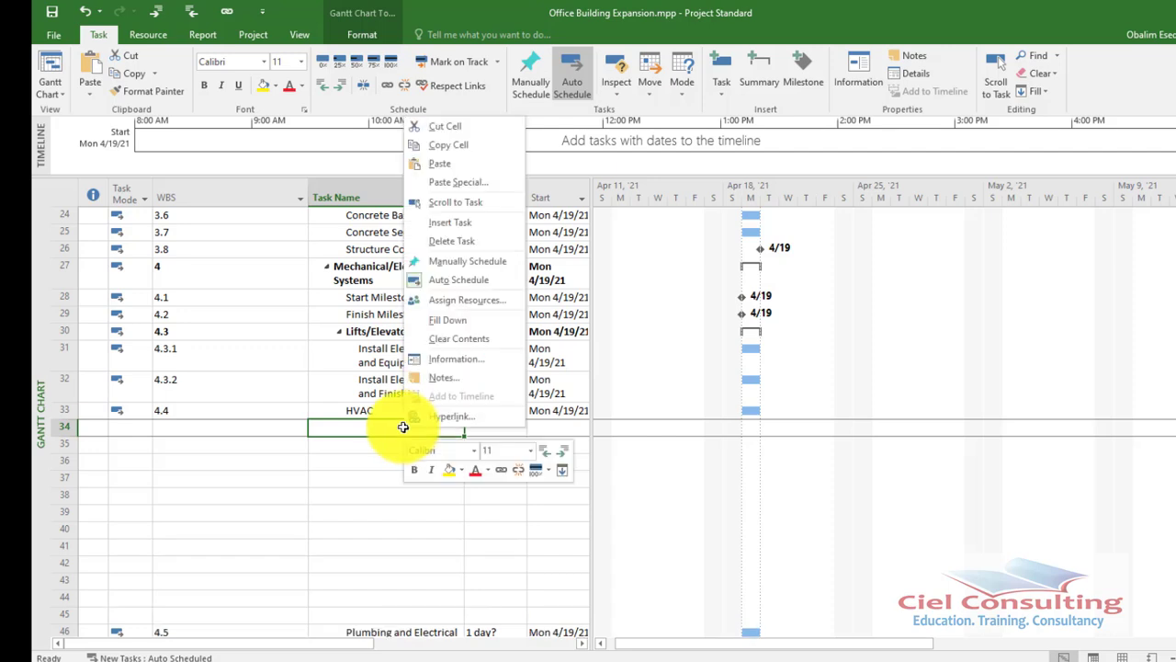
pyautogui.click(448, 243)
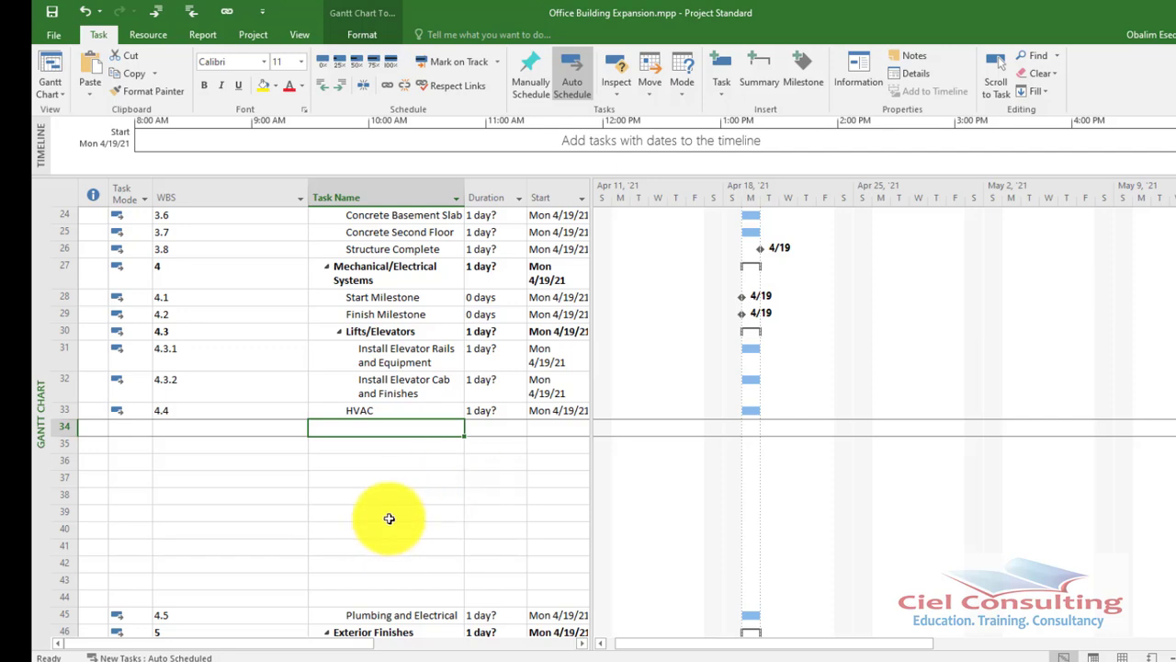
# Enter the tasks "Prepare and solicit bids for Heat Pump" and "Review Bids for Heat Pump" in the first blank rows below HVAC.
pyautogui.write('Pr')
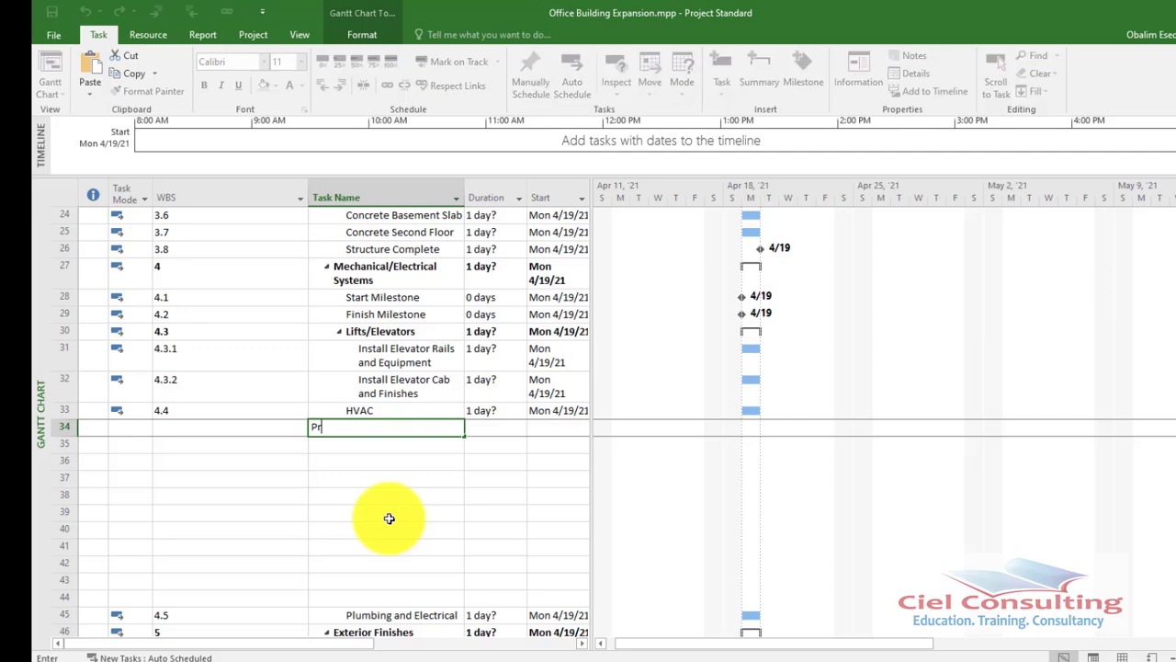
pyautogui.write('epare and solicit bids for Heat Pump')
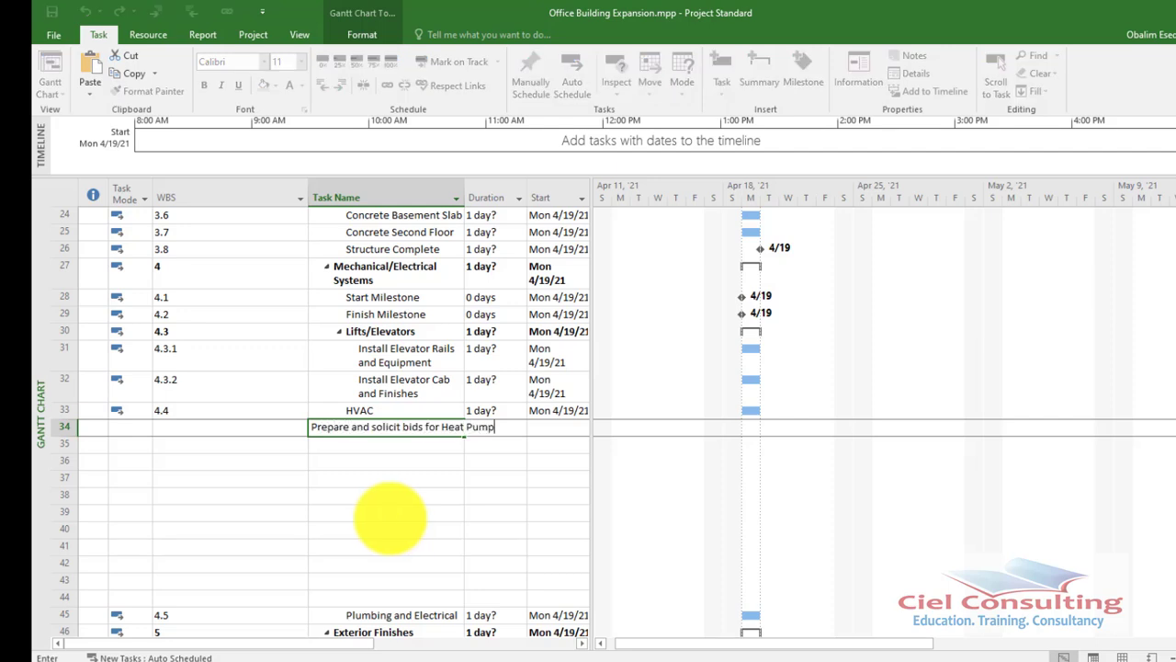
pyautogui.press('Return')
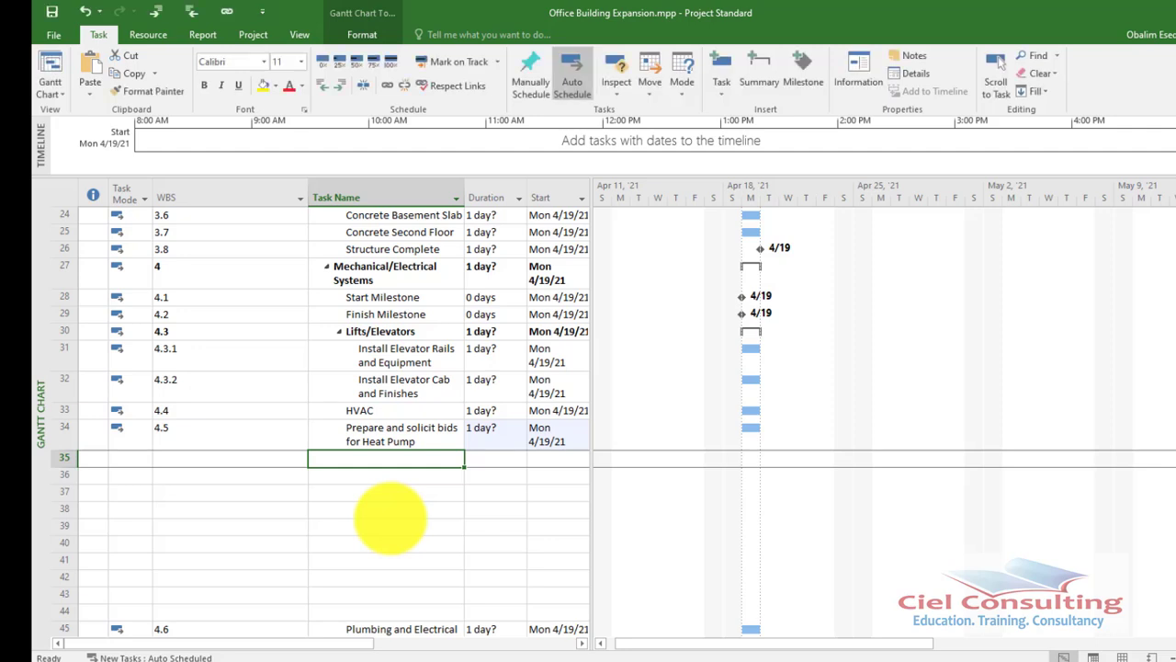
pyautogui.write('Review Bids for Heat Pump')
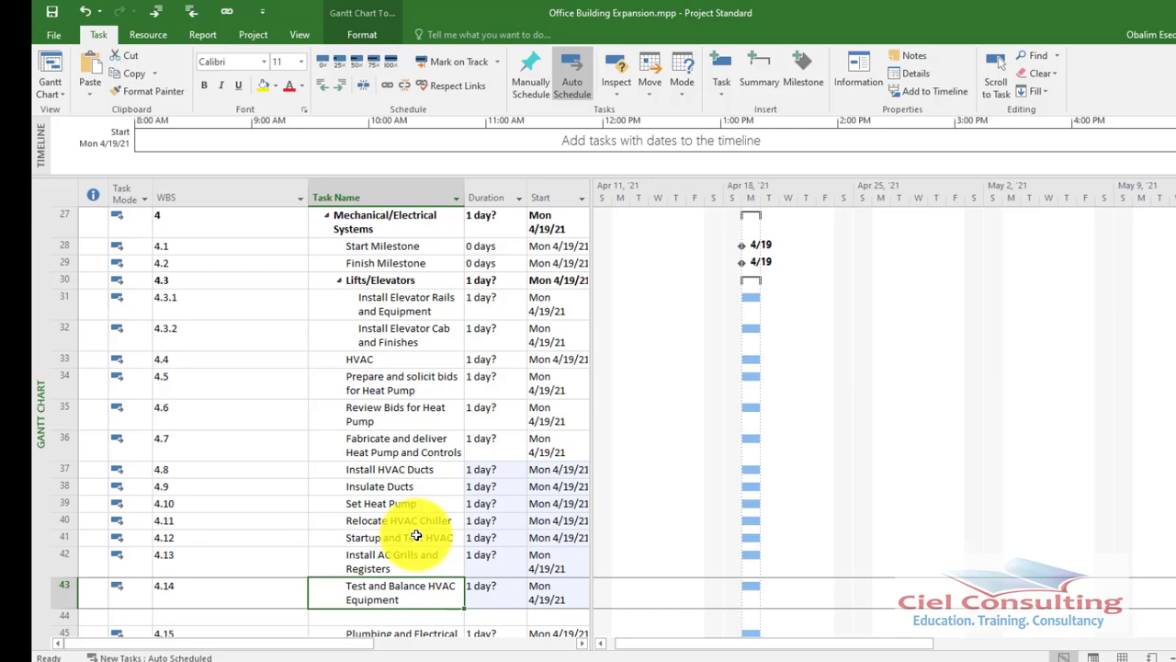
# Indent the tasks from "Prepare and solicit bids for Heat Pump" to "Test and Balance HVAC Equipment", plus the blank row below, as subtasks of HVAC.
pyautogui.click(387, 384)
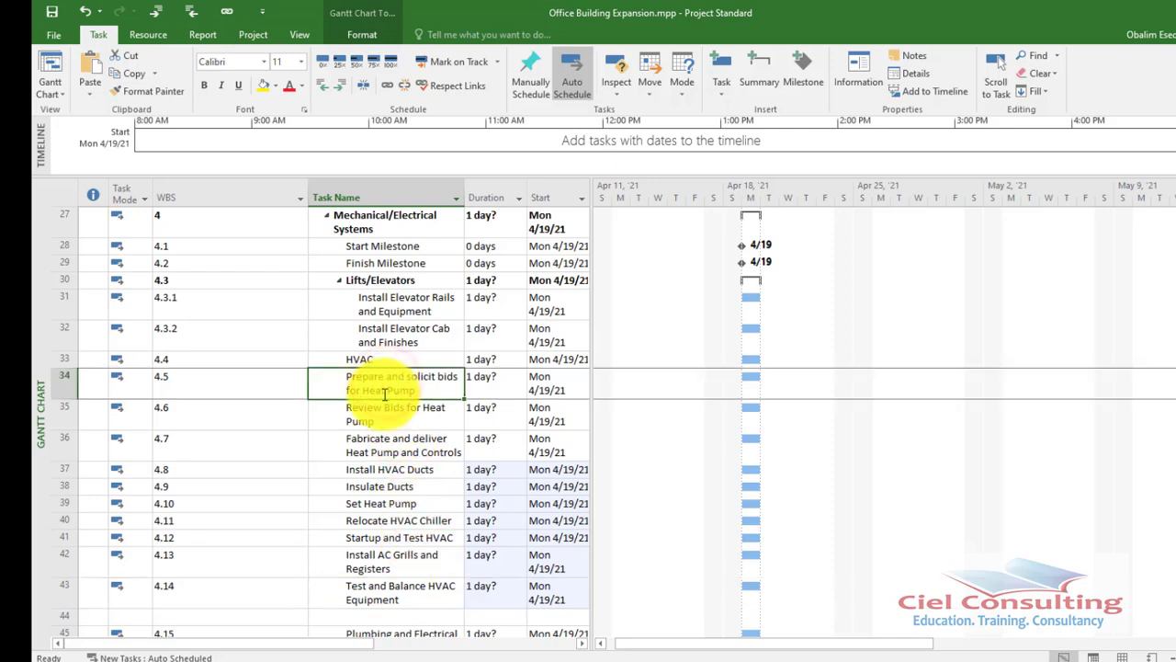
pyautogui.scroll(-2, 389, 542)
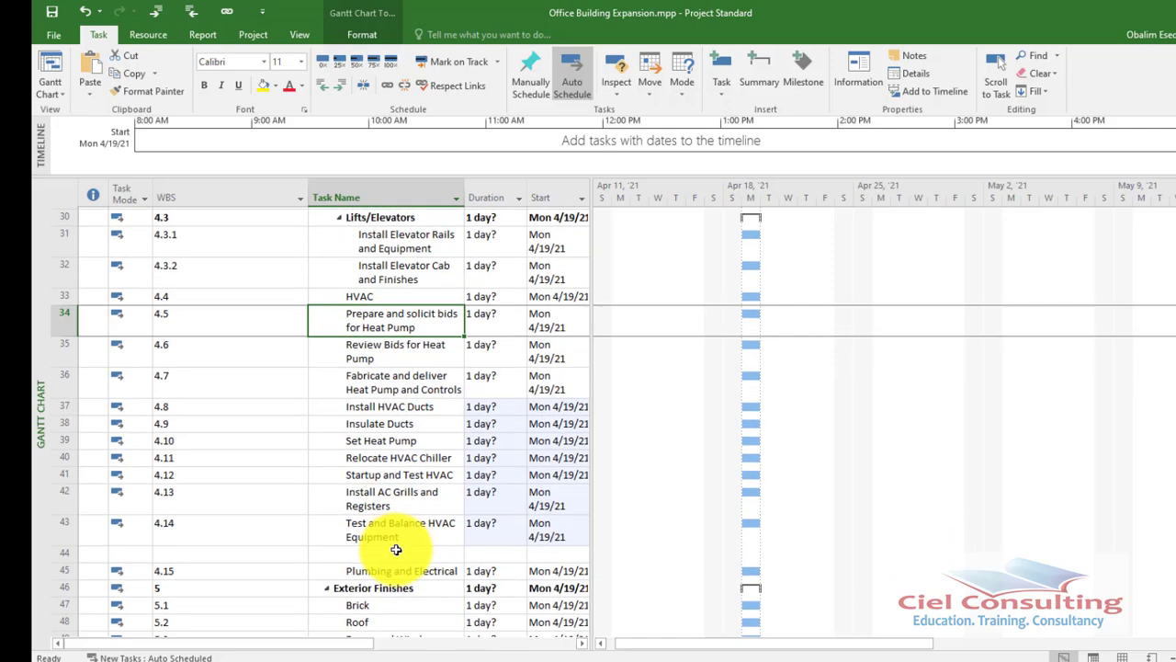
pyautogui.scroll(2, 397, 550)
pyautogui.scroll(-1, 396, 549)
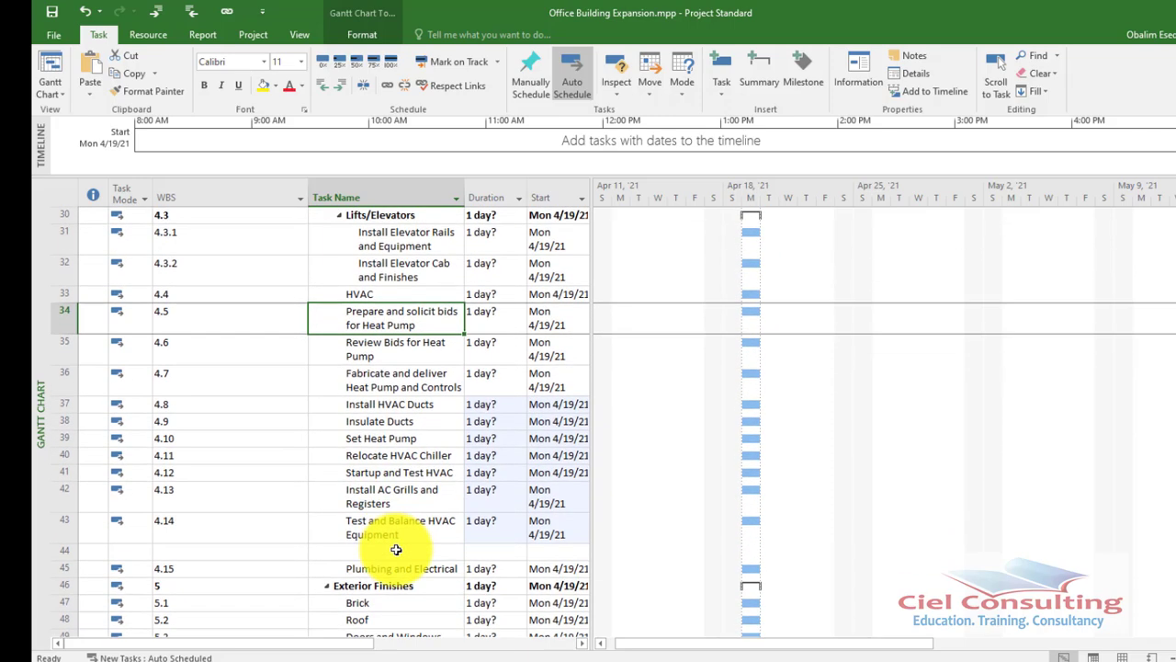
pyautogui.hotkey('shift', 'Down')
pyautogui.hotkey('shift', 'Down')
pyautogui.hotkey('shift', 'Down')
pyautogui.hotkey('shift', 'Down')
pyautogui.hotkey('shift', 'Down')
pyautogui.hotkey('shift', 'Down')
pyautogui.hotkey('shift', 'Down')
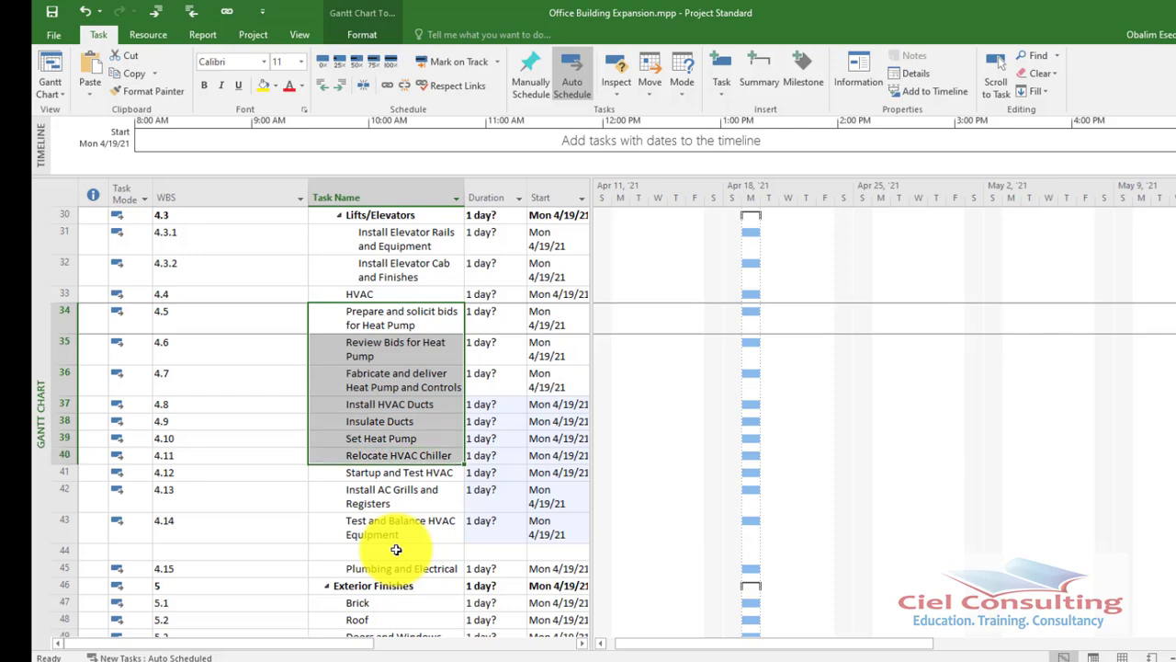
pyautogui.hotkey('shift', 'Down')
pyautogui.hotkey('shift', 'Down')
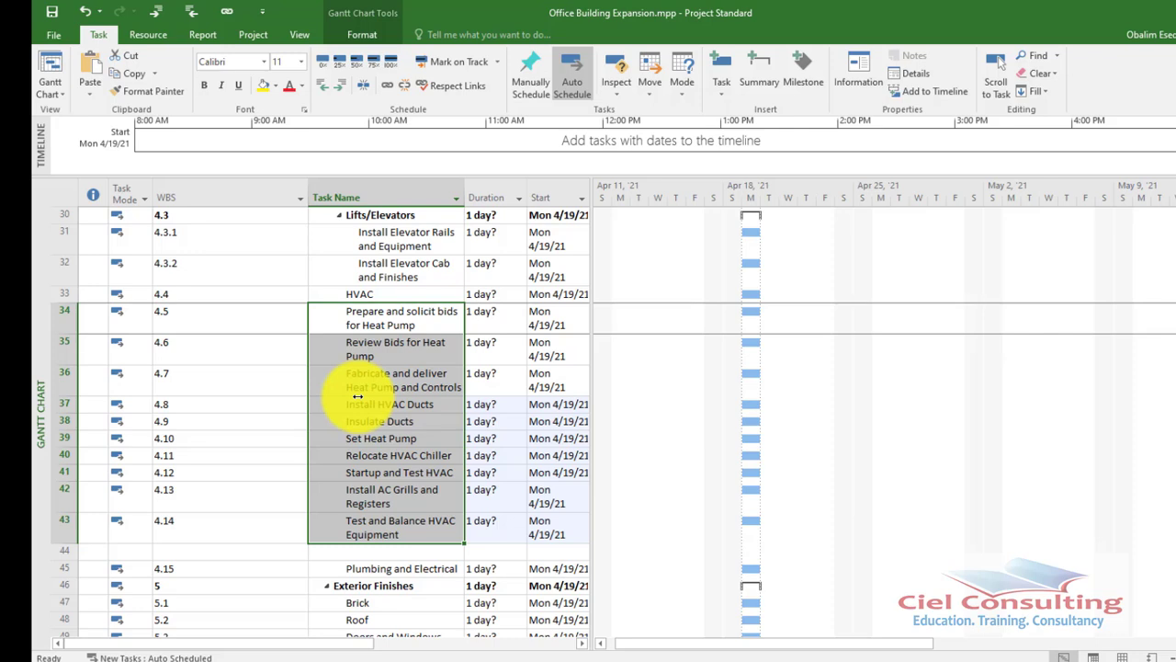
pyautogui.hotkey('shift', 'Down')
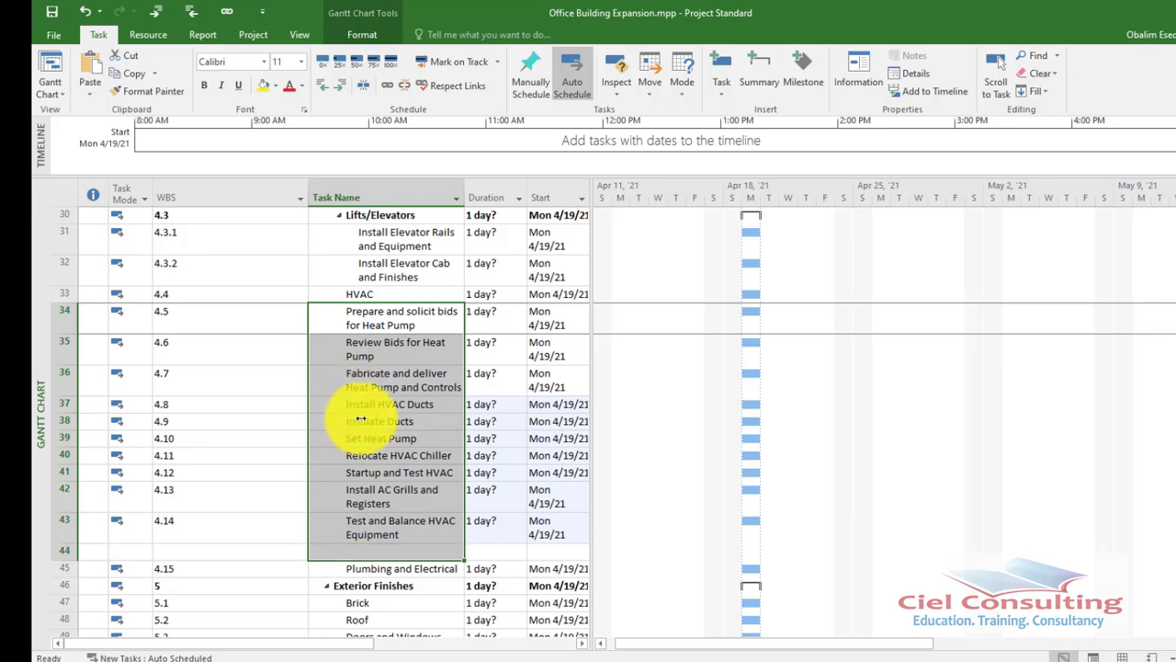
pyautogui.moveTo(361, 419)
pyautogui.mouseDown()
pyautogui.moveTo(379, 420)
pyautogui.moveTo(368, 421)
pyautogui.mouseUp()
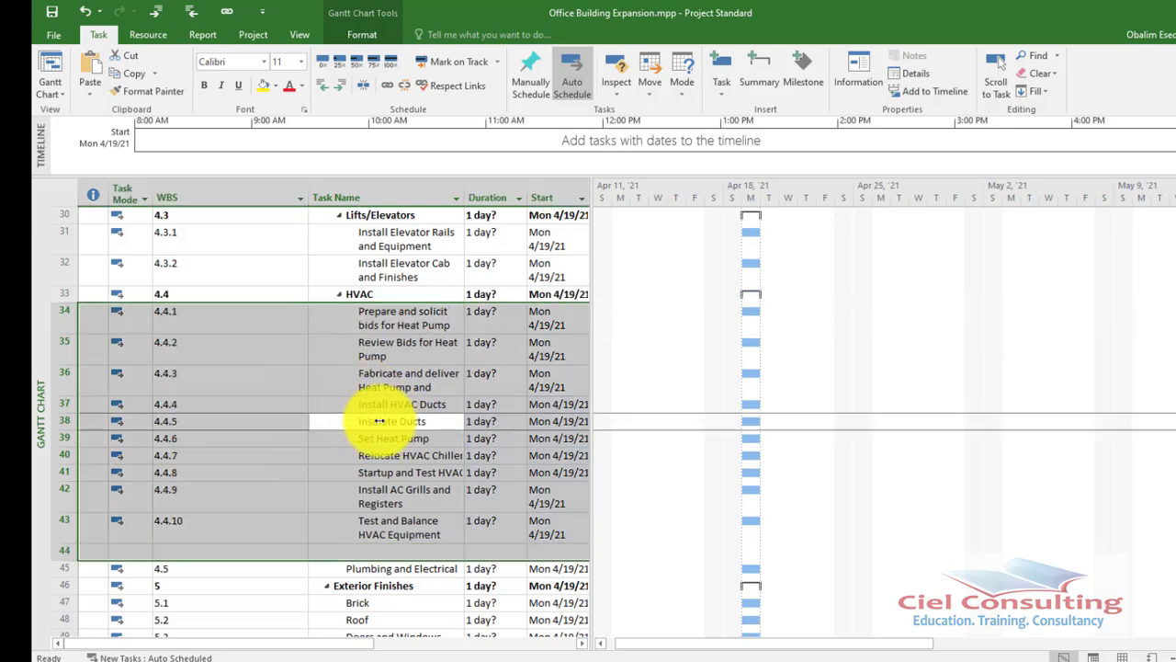
pyautogui.click(338, 398)
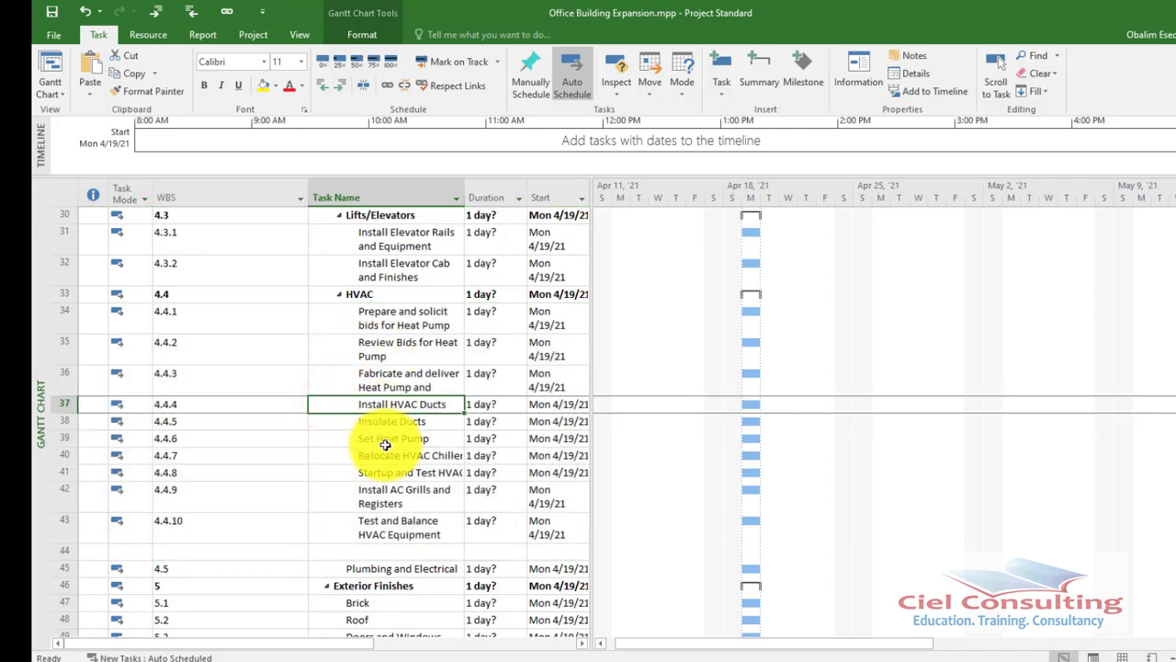
# Undo the indent of the HVAC tasks and apply it again with the Indent Task command.
pyautogui.hotkey('ctrl', 'z')
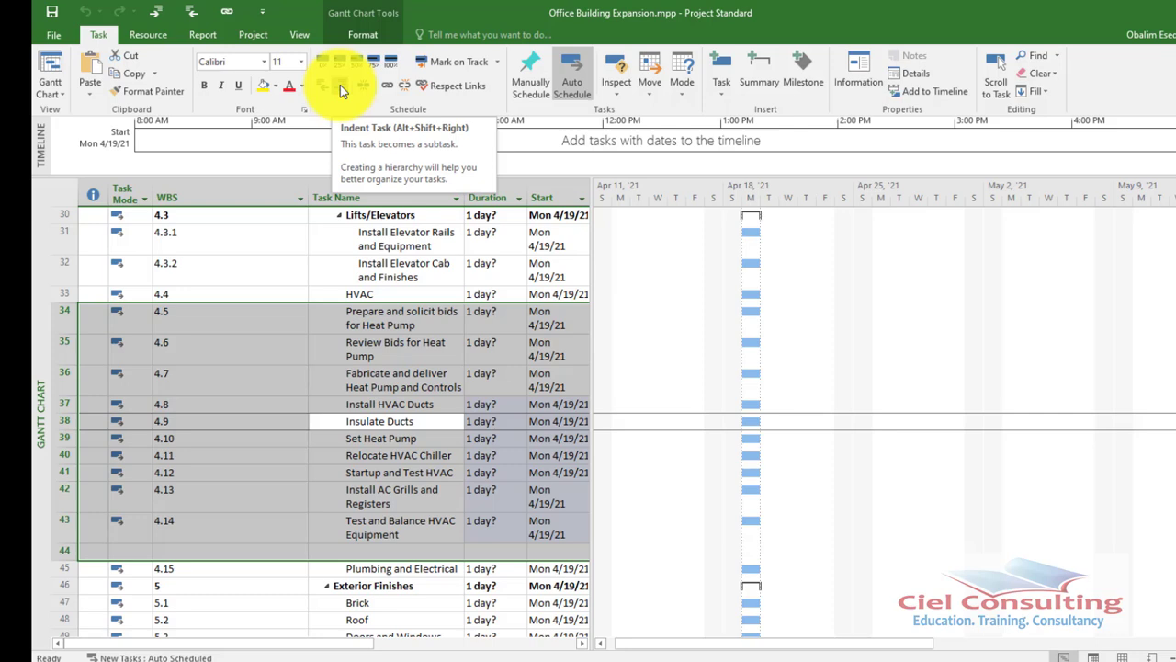
pyautogui.click(340, 85)
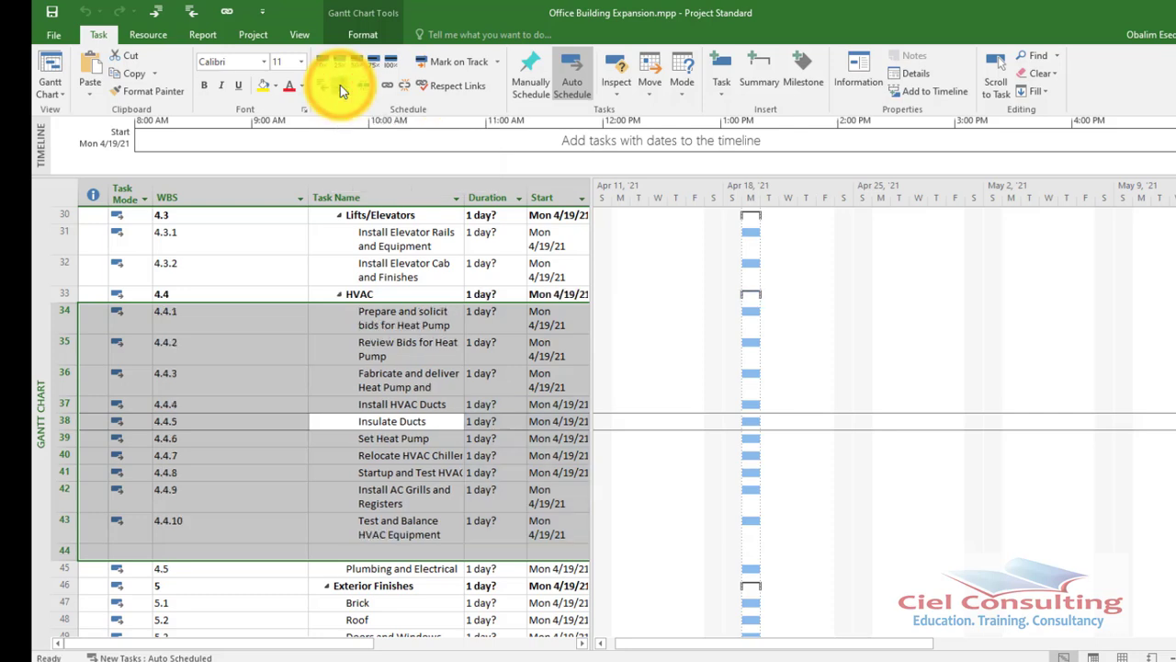
pyautogui.click(428, 493)
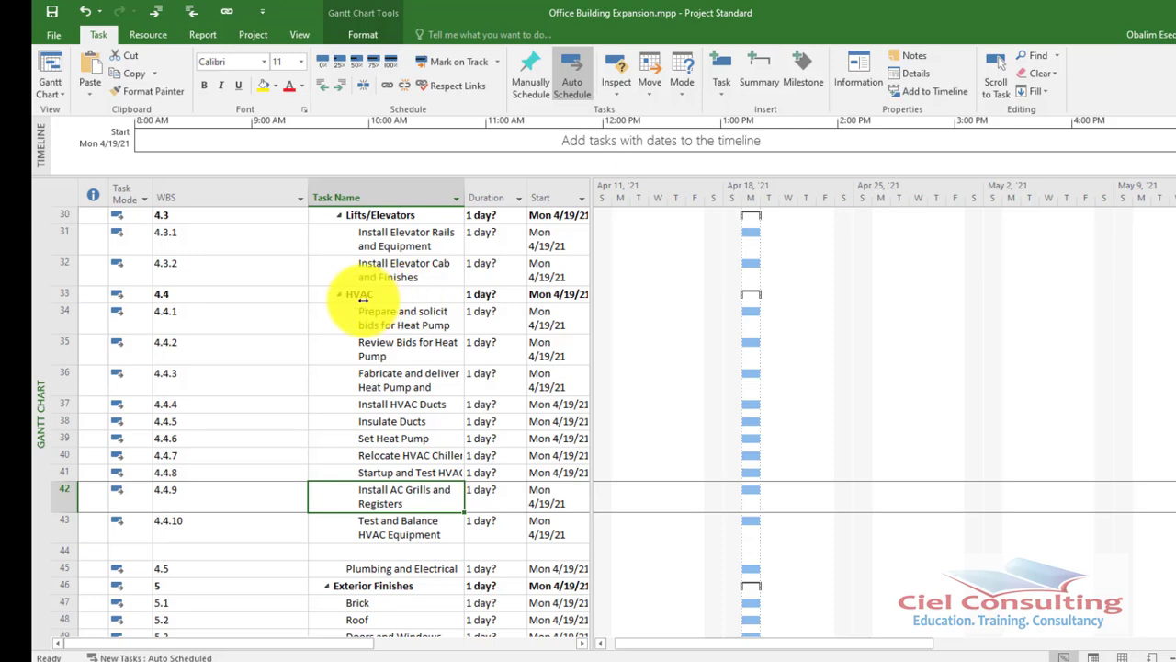
# Insert four new tasks between Plumbing and Electrical and the Exterior Finishes phase.
pyautogui.scroll(2, 361, 299)
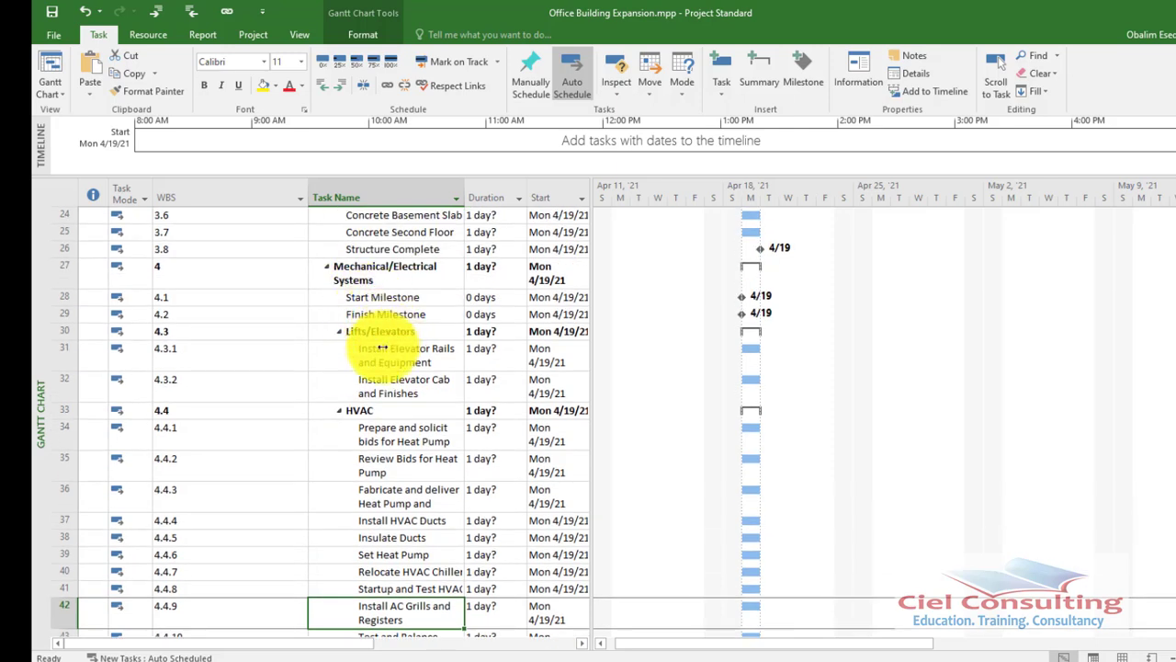
pyautogui.click(337, 276)
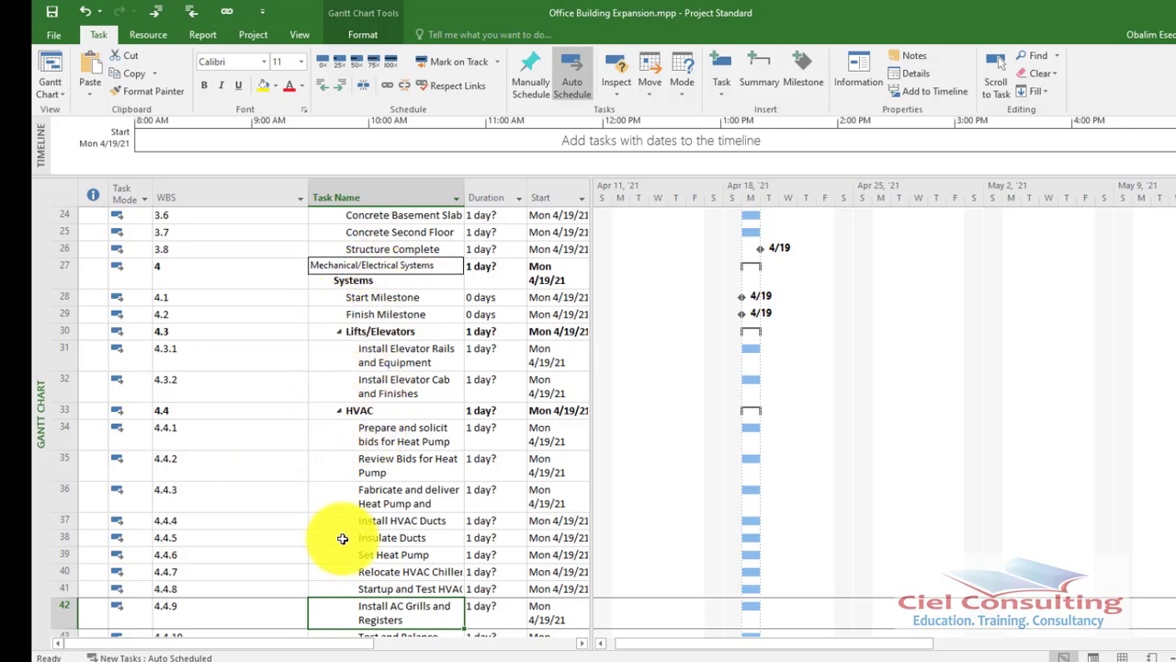
pyautogui.scroll(-3, 337, 539)
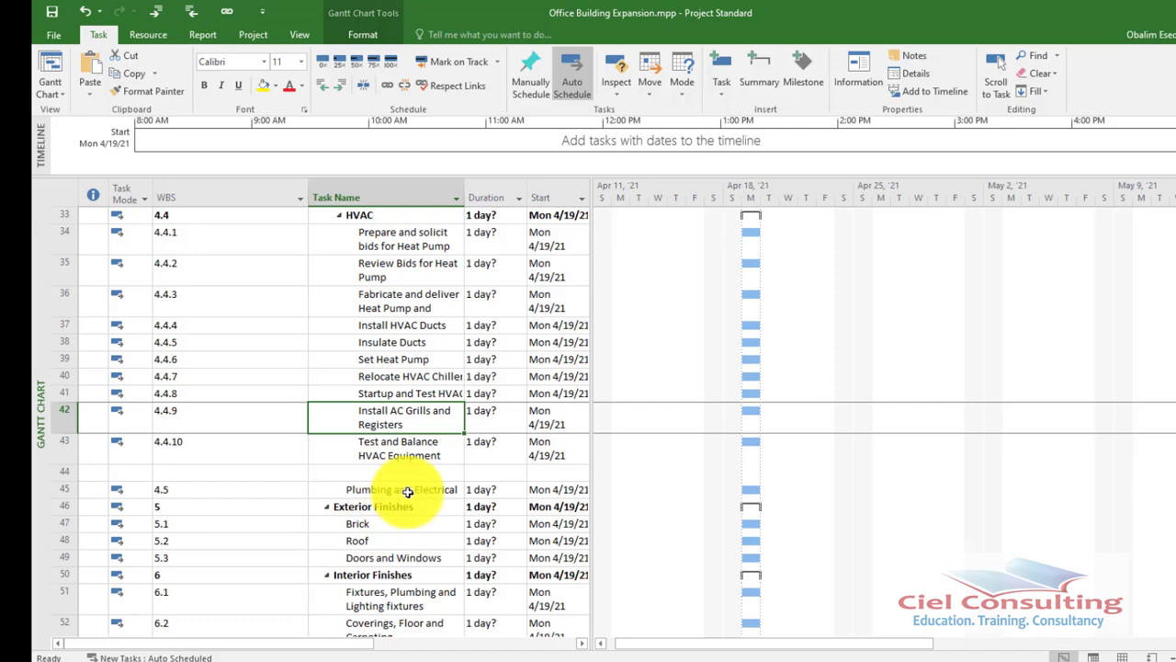
pyautogui.click(391, 489)
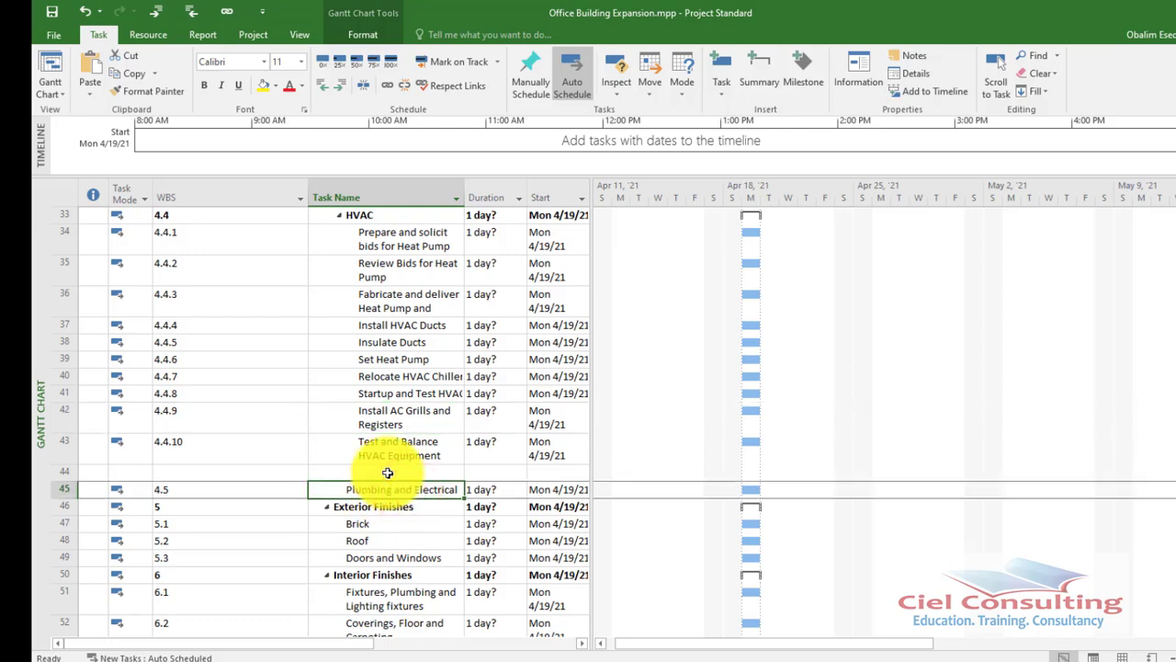
pyautogui.scroll(-1, 388, 472)
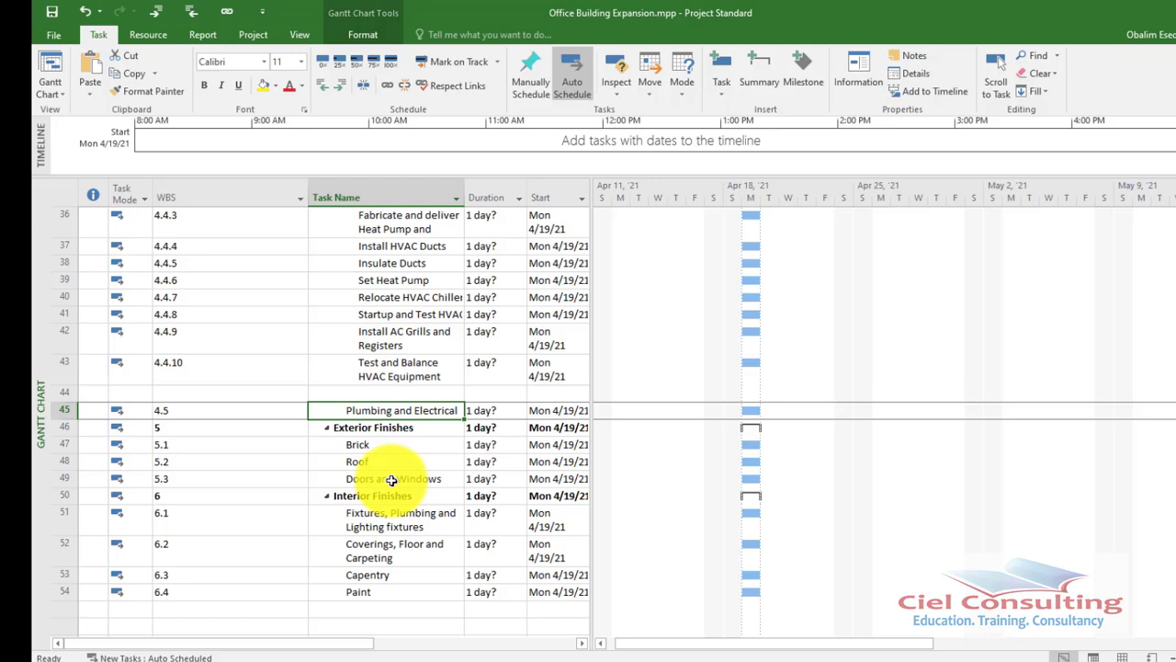
pyautogui.press('Down')
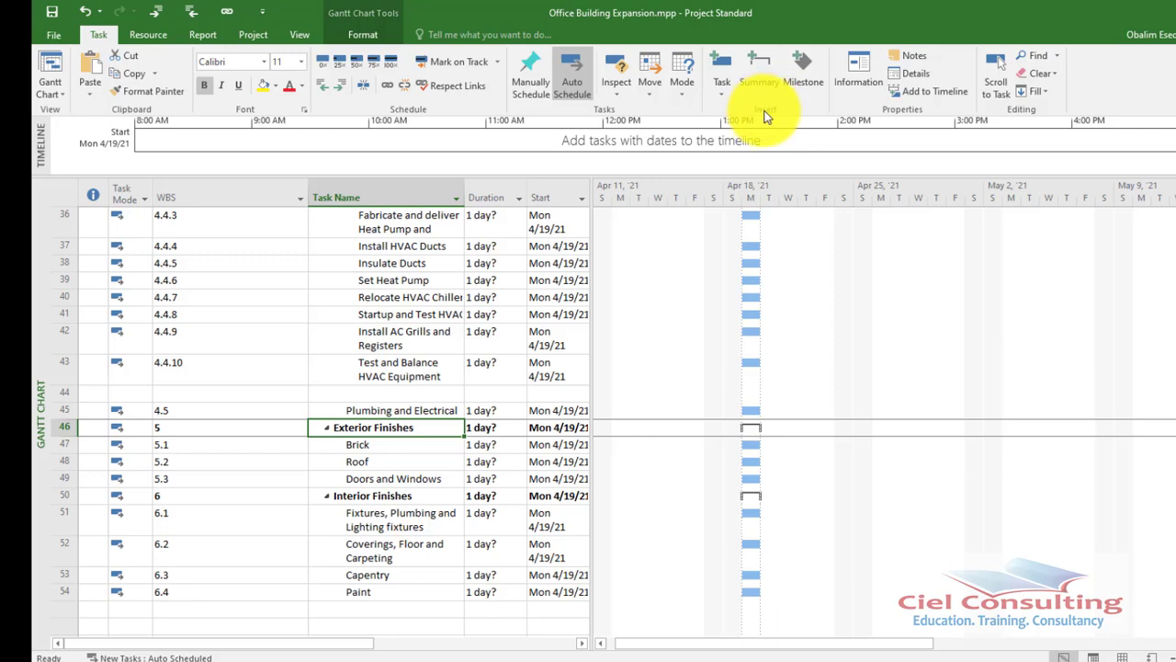
pyautogui.click(727, 60)
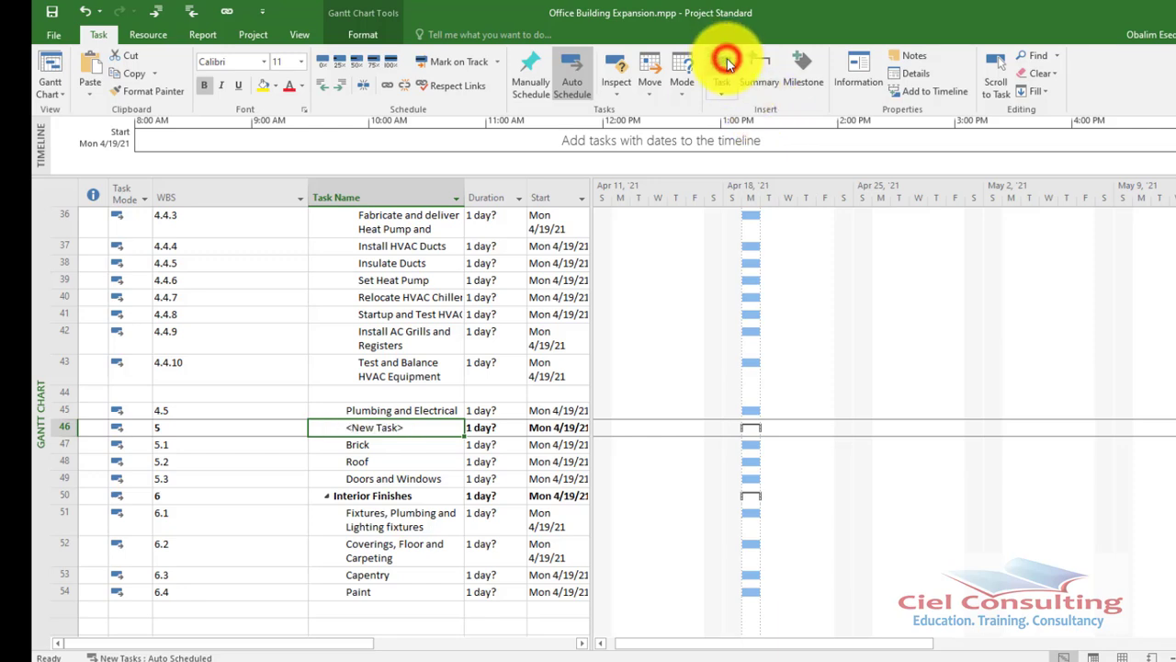
pyautogui.click(727, 60)
pyautogui.click(726, 60)
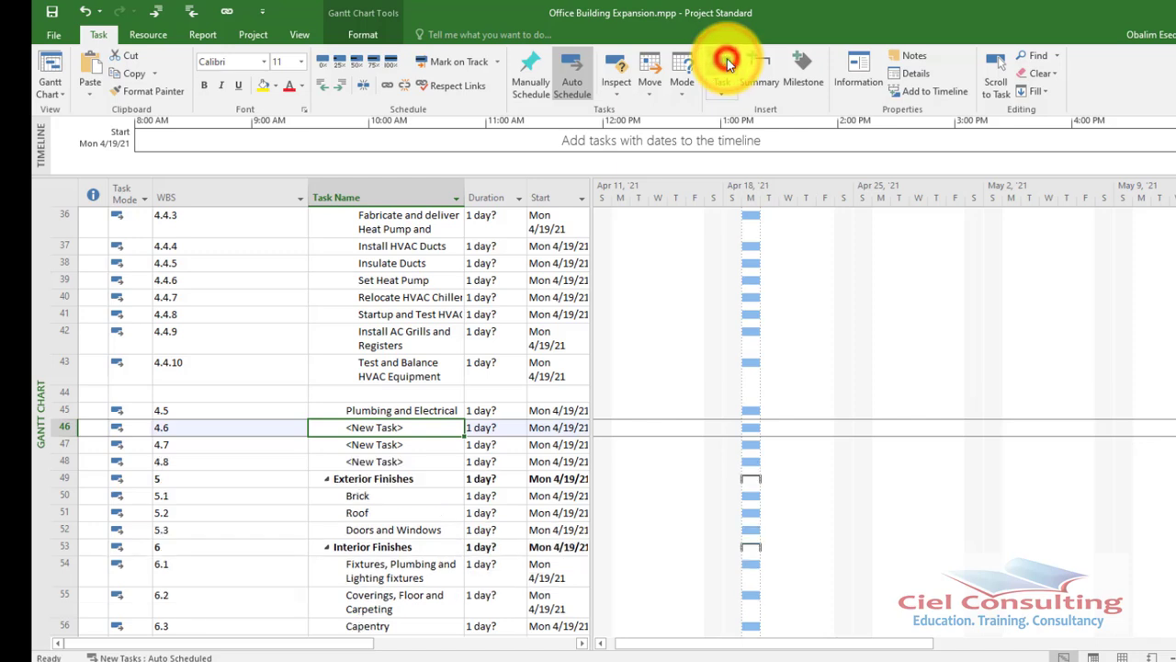
pyautogui.click(727, 61)
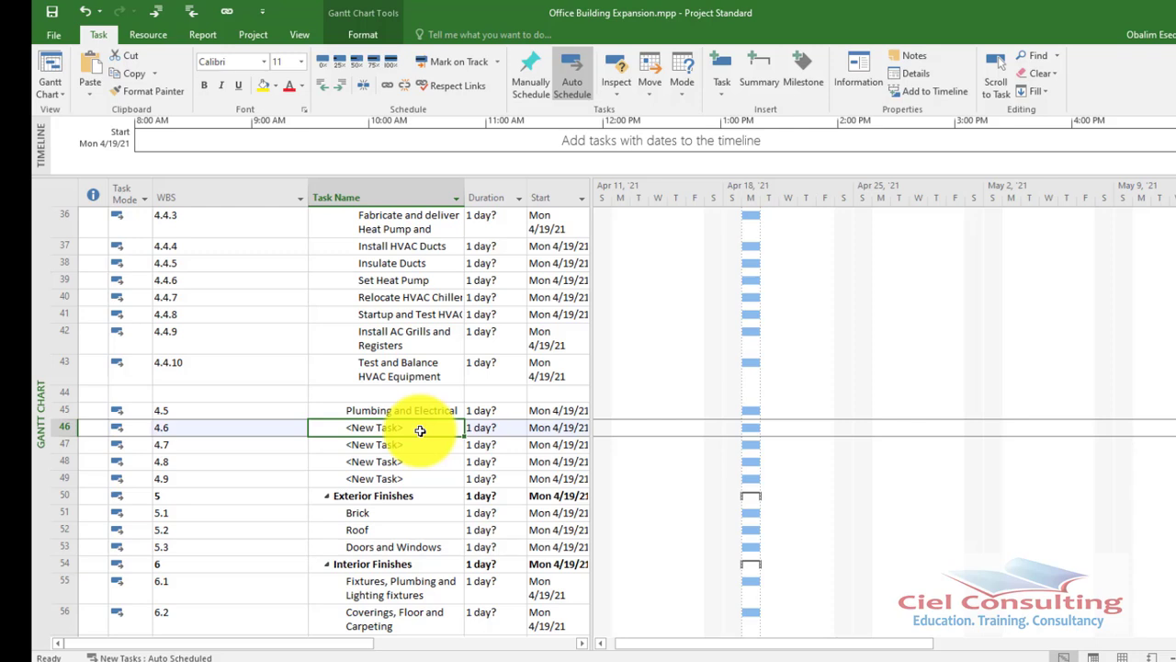
# Name the first new task "Set Mechanical and Electrical Equipment" and indent all four tasks below Plumbing and Electrical as its subtasks.
pyautogui.write('Set Mechanical and Electric')
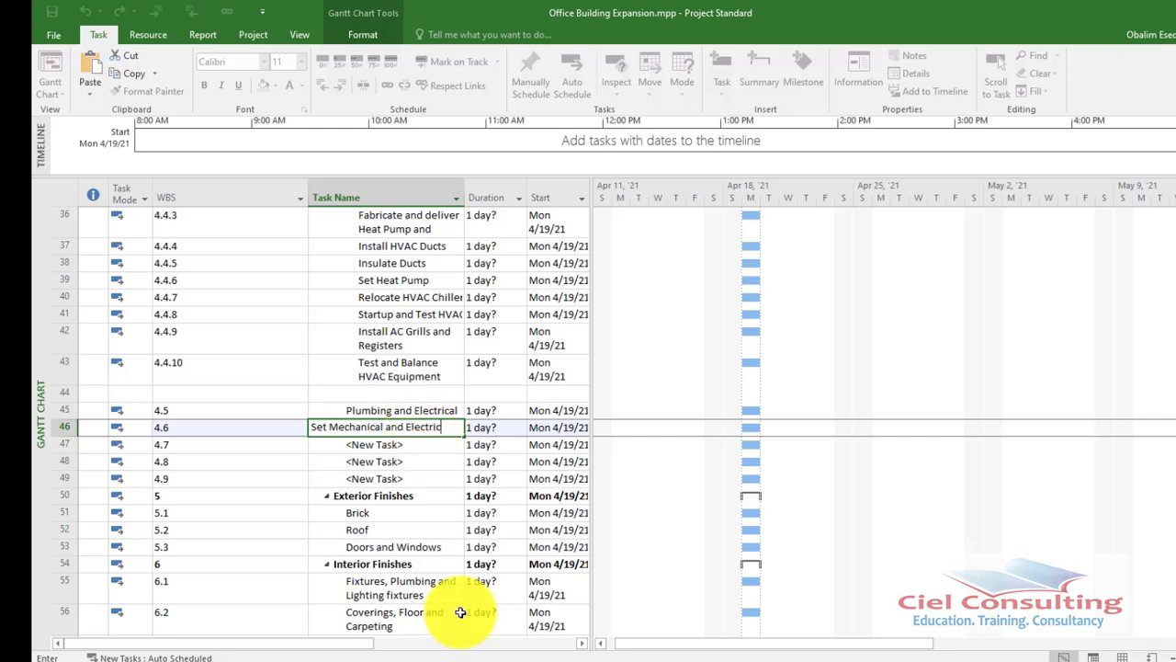
pyautogui.write('al Equipment')
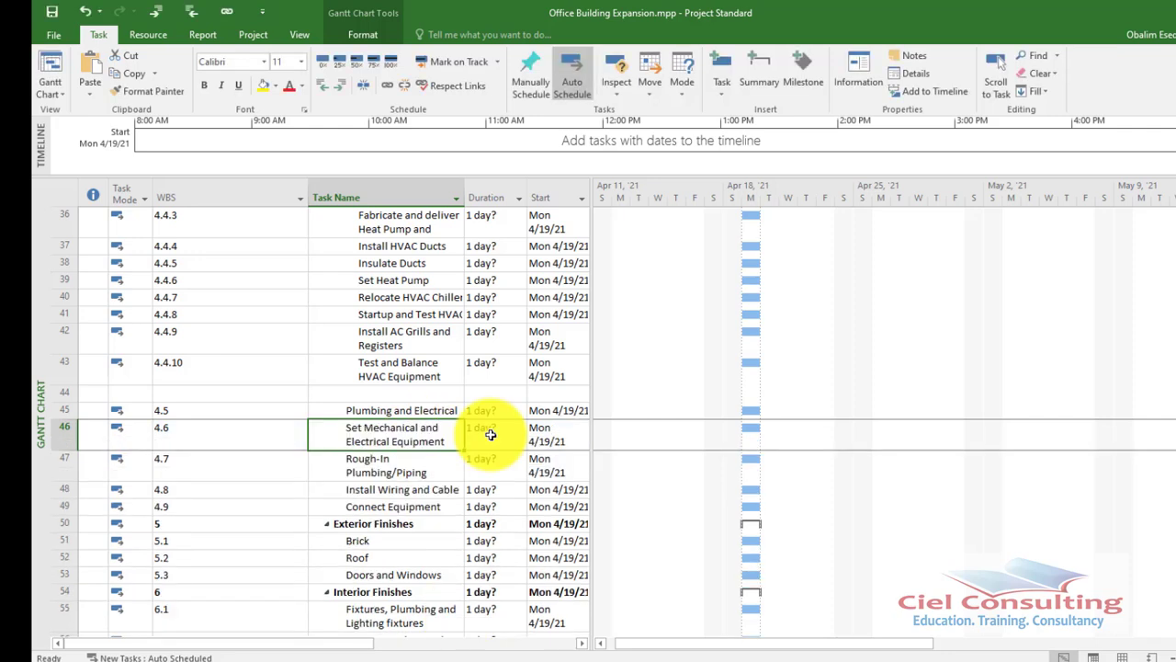
pyautogui.hotkey('shift', 'Down')
pyautogui.hotkey('shift', 'Down')
pyautogui.hotkey('shift', 'Down')
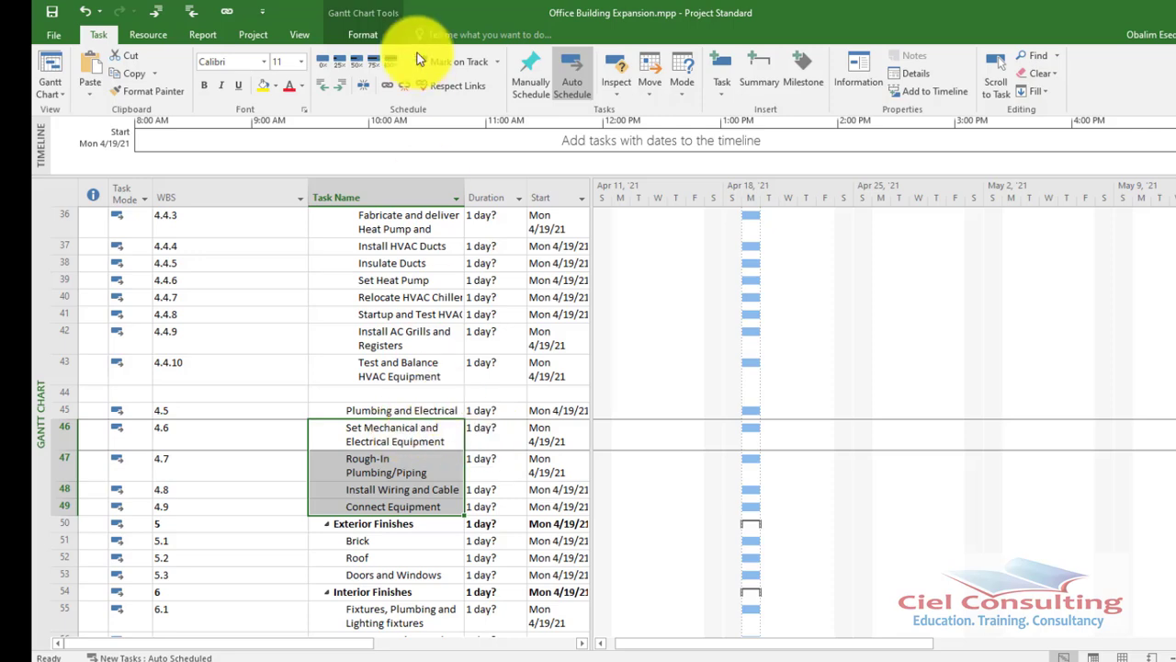
pyautogui.click(340, 89)
# Review the Mechanical/Electrical Systems milestones and subtasks, and the Brick, Roof, and Doors and Windows tasks under Exterior Finishes.
pyautogui.scroll(4, 420, 433)
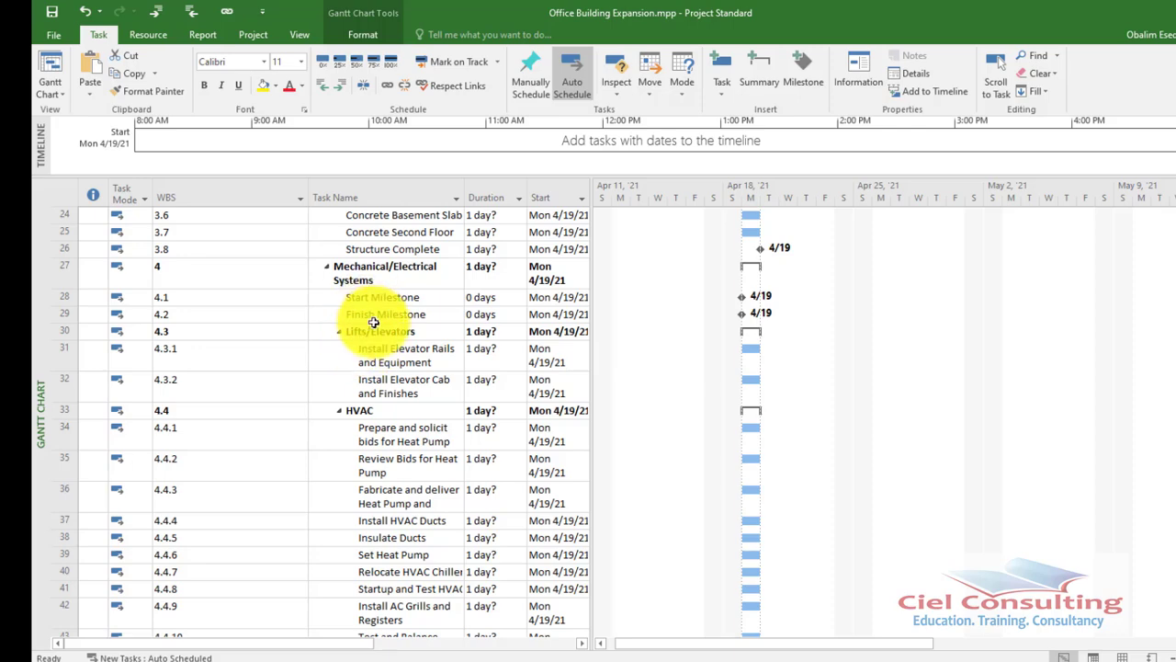
pyautogui.scroll(-2, 391, 375)
pyautogui.scroll(-2, 391, 368)
pyautogui.scroll(3, 380, 367)
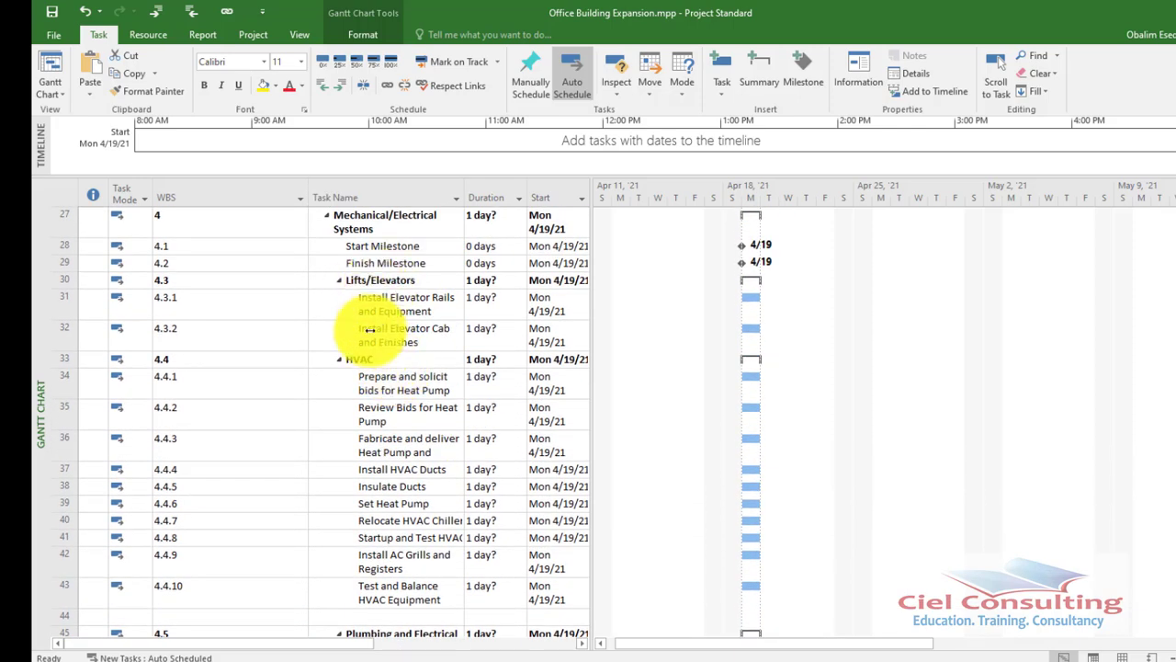
pyautogui.scroll(-2, 386, 372)
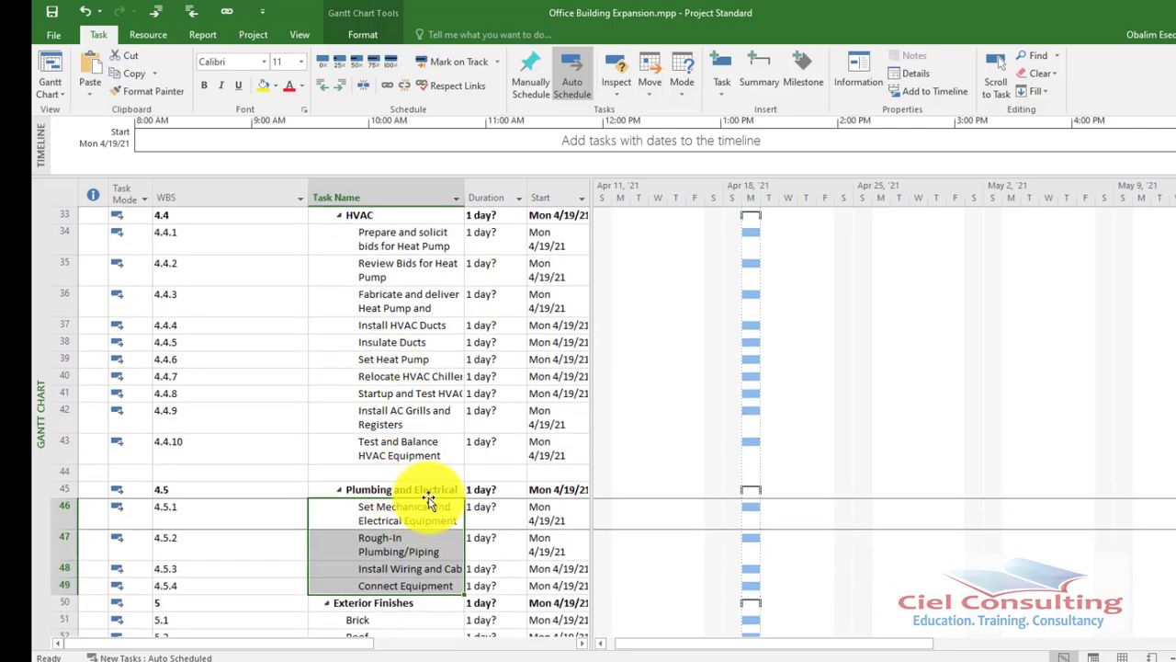
pyautogui.scroll(2, 428, 501)
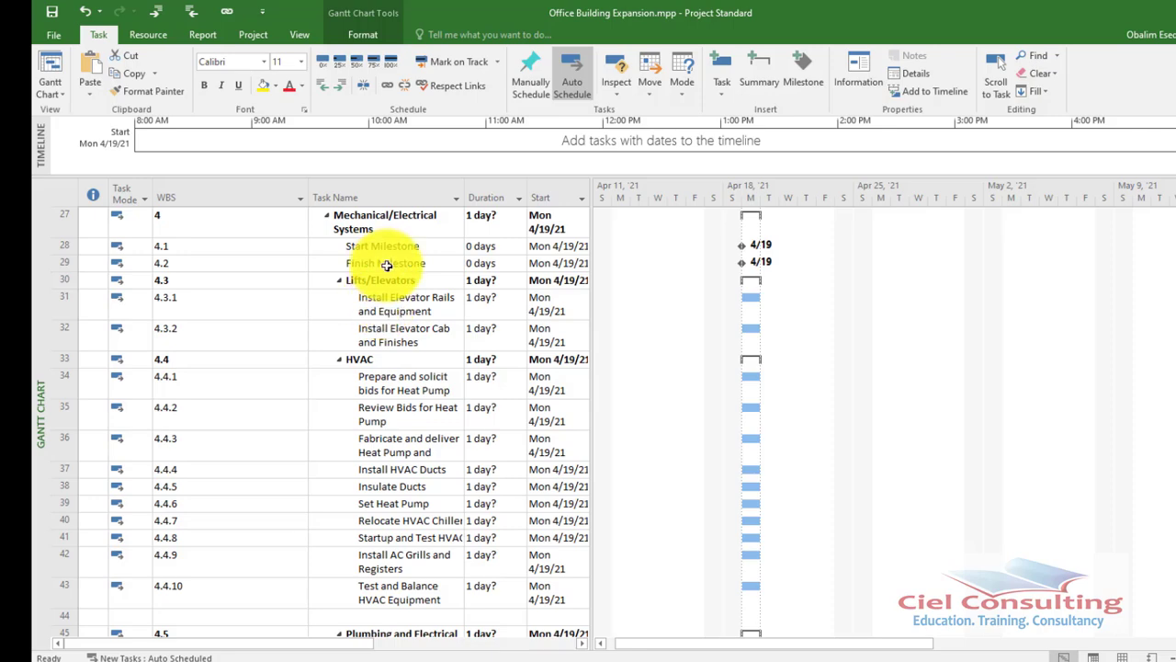
pyautogui.scroll(-6, 399, 410)
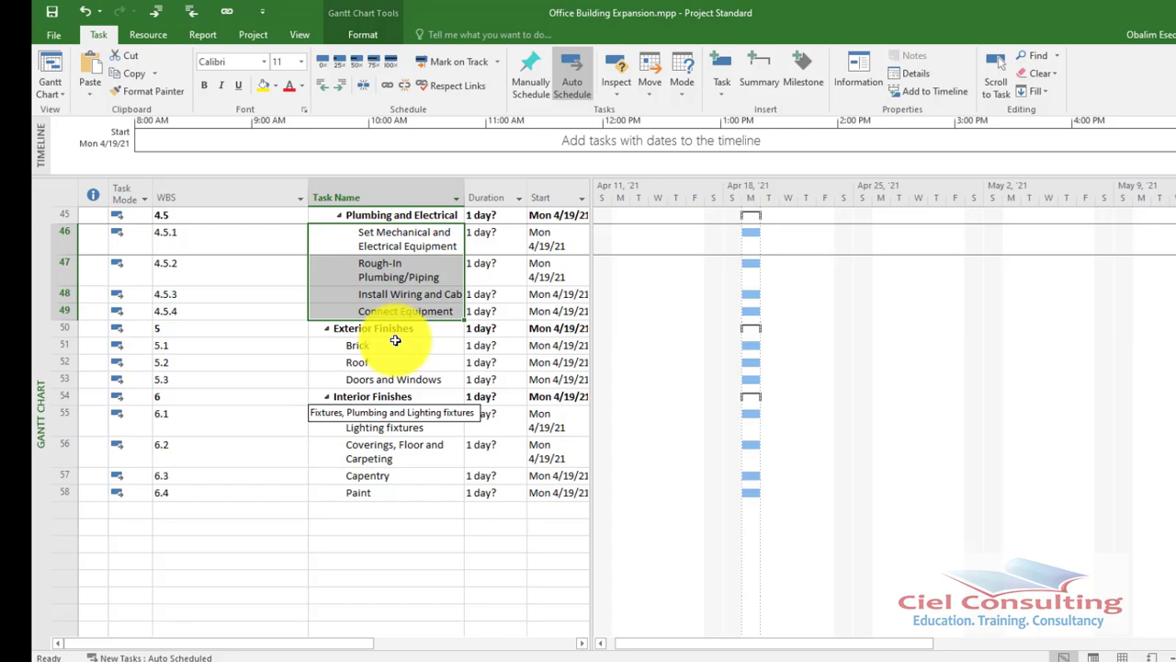
pyautogui.click(368, 345)
pyautogui.click(386, 364)
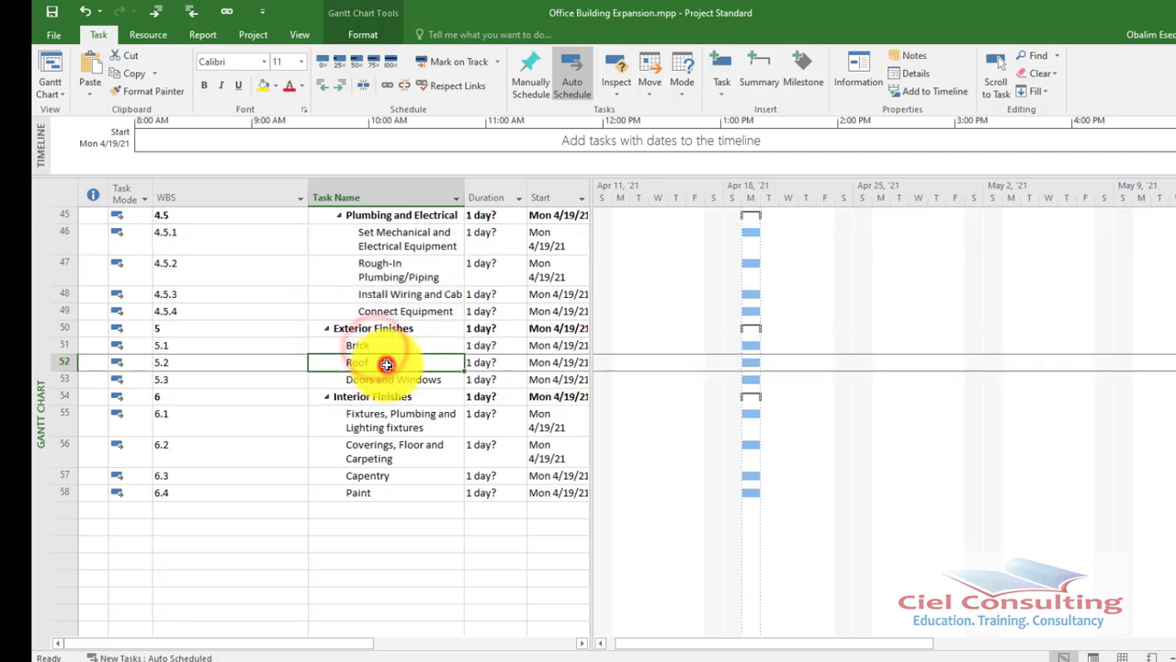
pyautogui.click(400, 381)
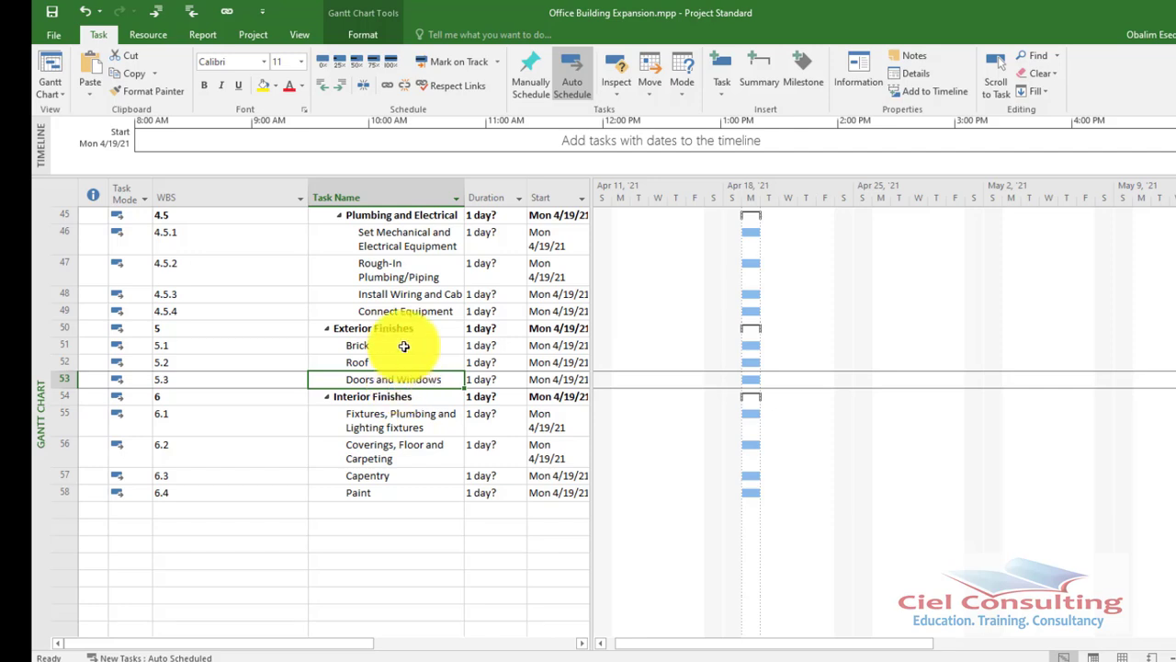
# Insert two new milestones above Brick under Exterior Finishes and select the first milestone's name.
pyautogui.click(384, 347)
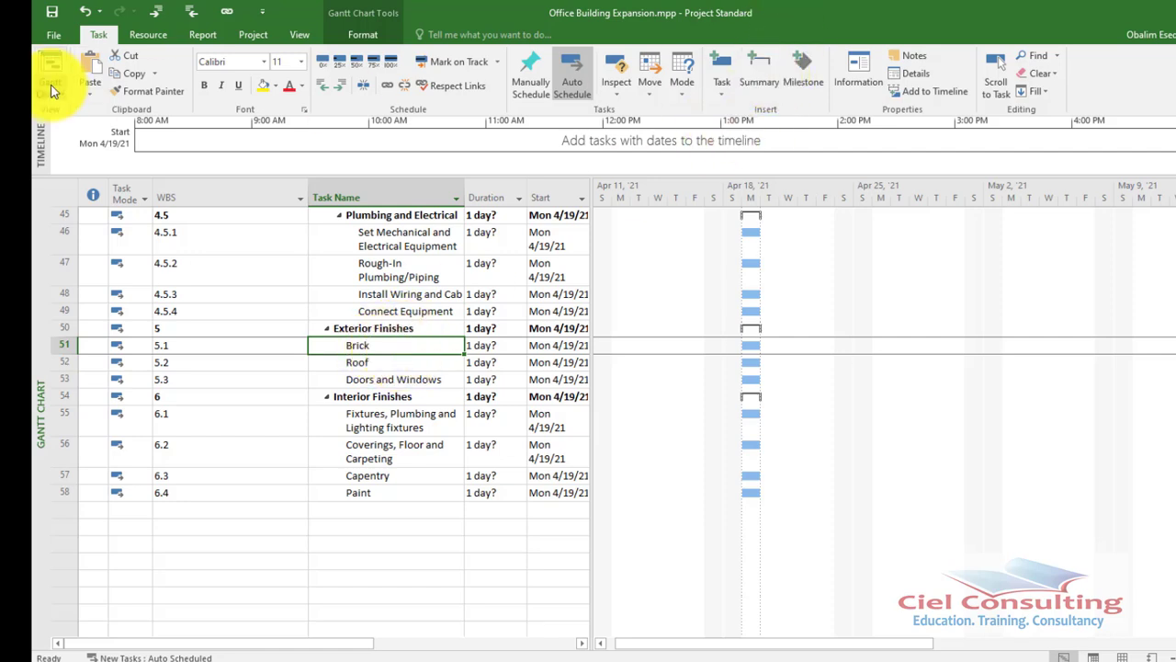
pyautogui.click(101, 33)
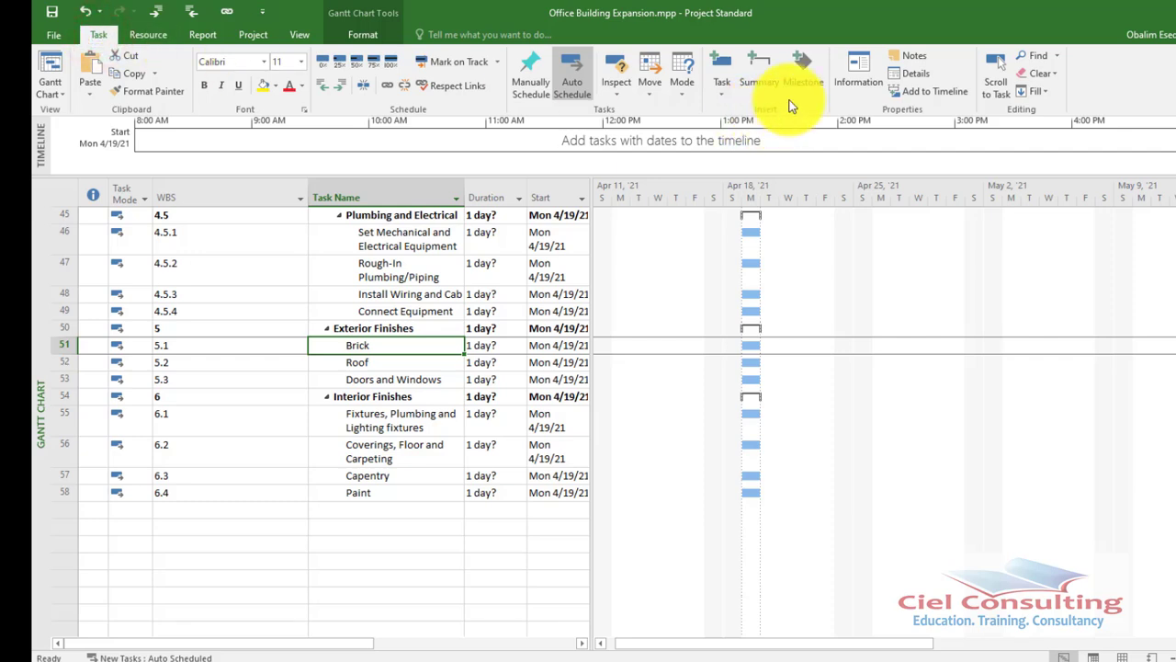
pyautogui.click(802, 66)
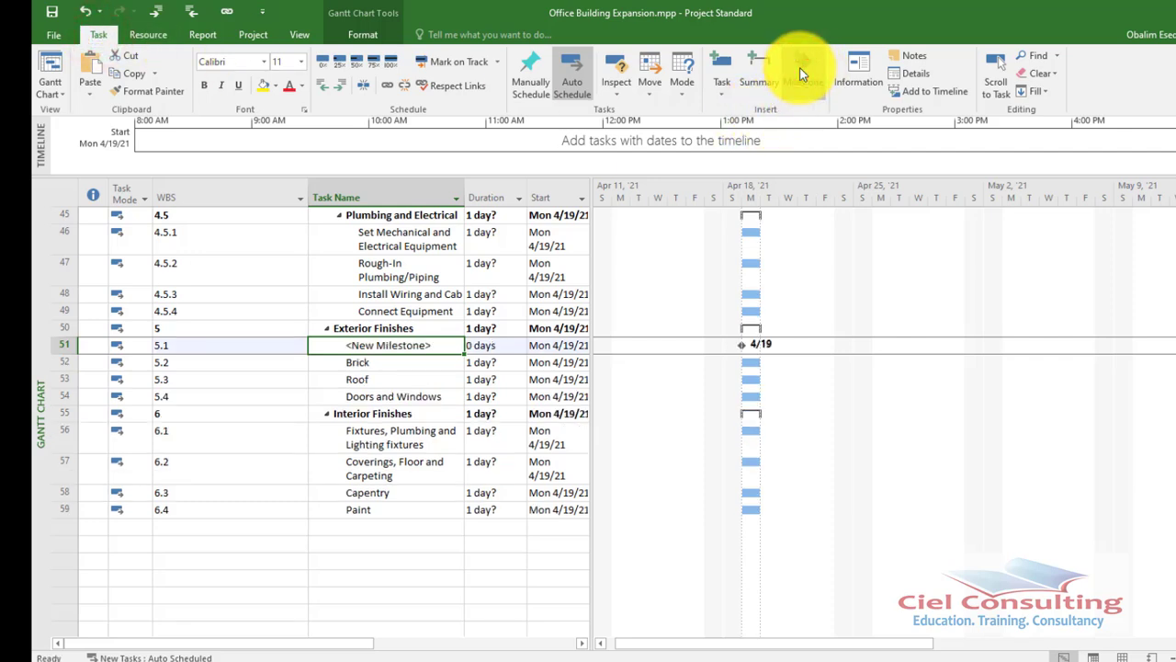
pyautogui.click(801, 72)
pyautogui.click(380, 387)
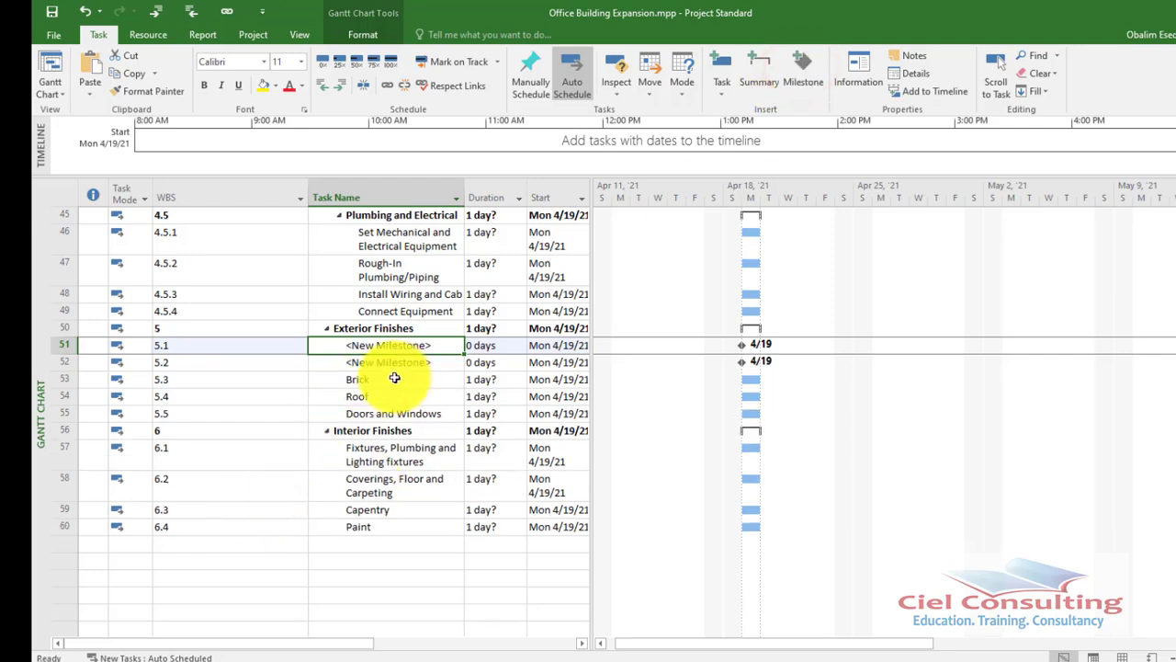
pyautogui.click(396, 344)
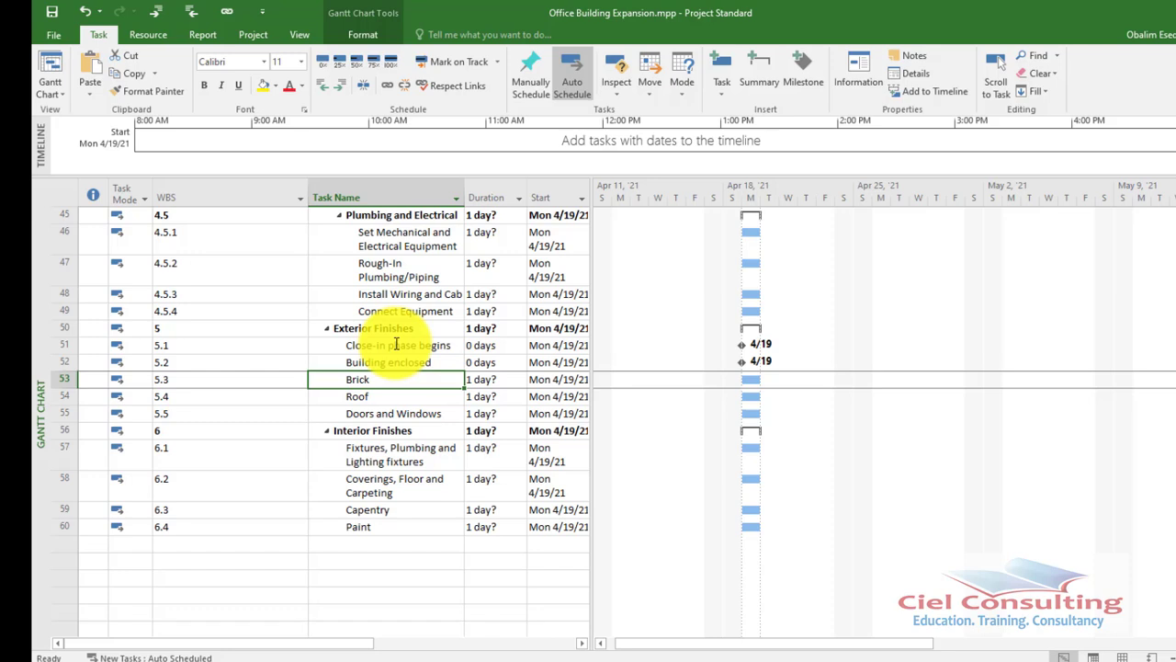
# Insert a new milestone followed by five new tasks between Brick and Roof under Exterior Finishes.
pyautogui.click(397, 397)
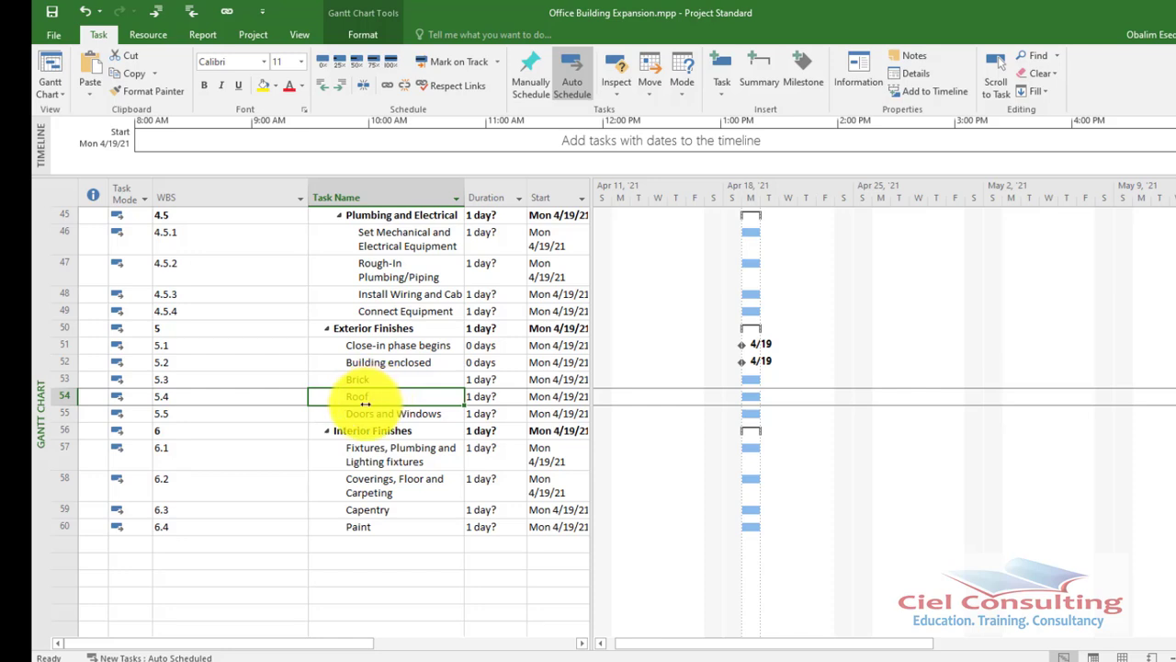
pyautogui.click(803, 66)
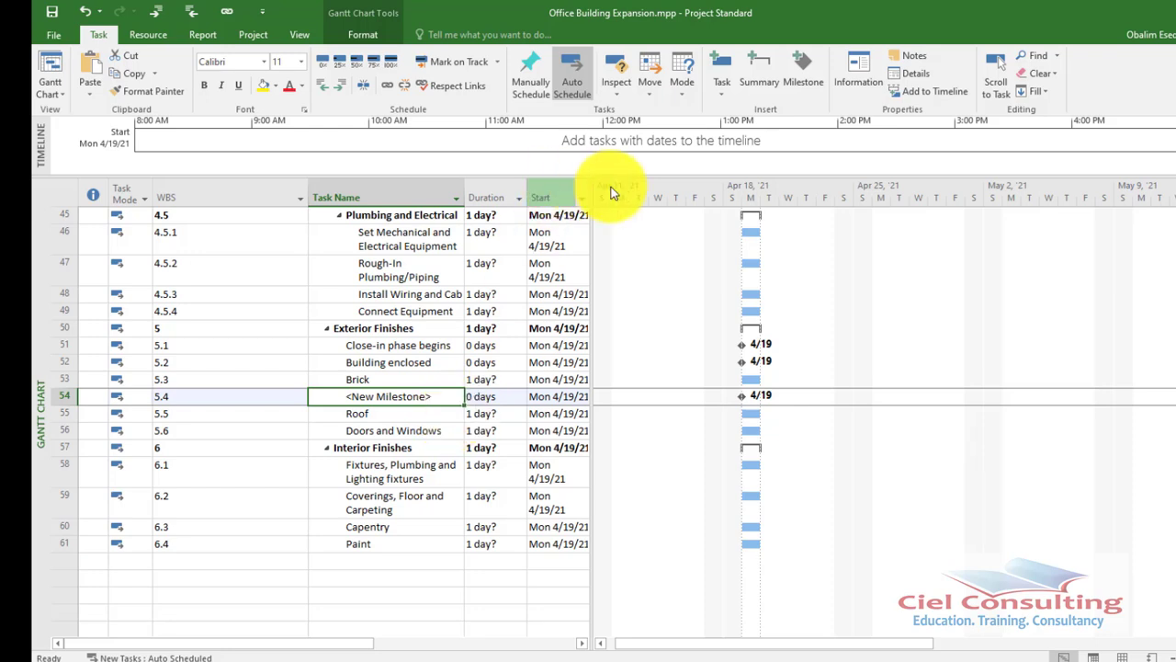
pyautogui.click(397, 414)
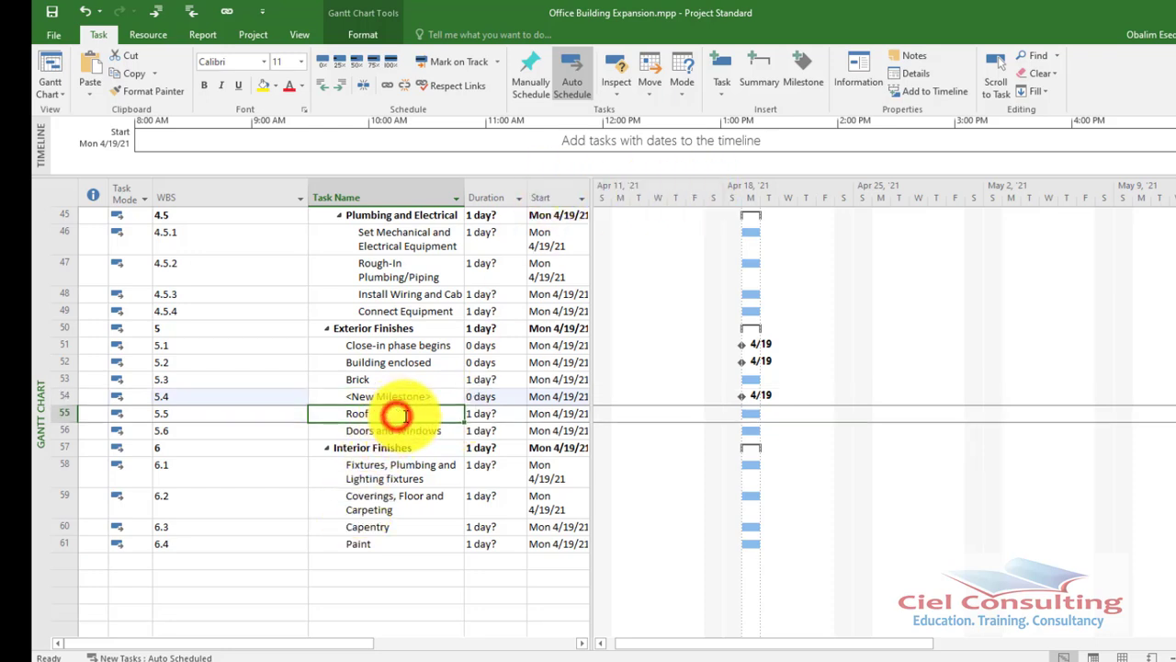
pyautogui.click(726, 74)
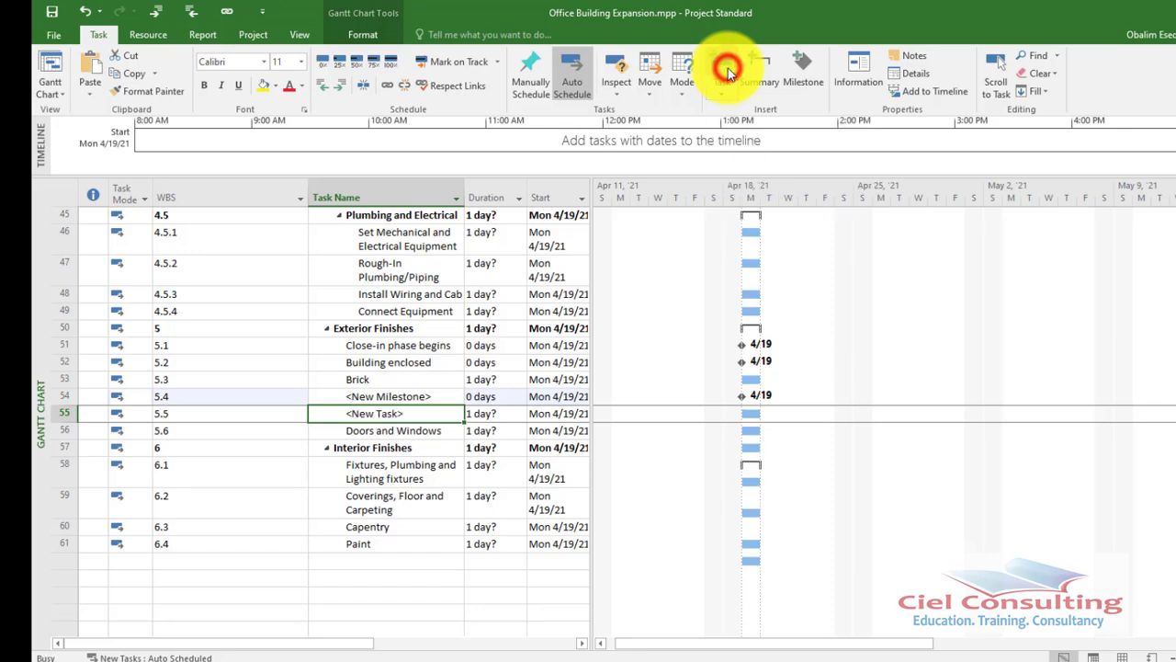
pyautogui.click(726, 73)
pyautogui.click(726, 73)
pyautogui.click(726, 73)
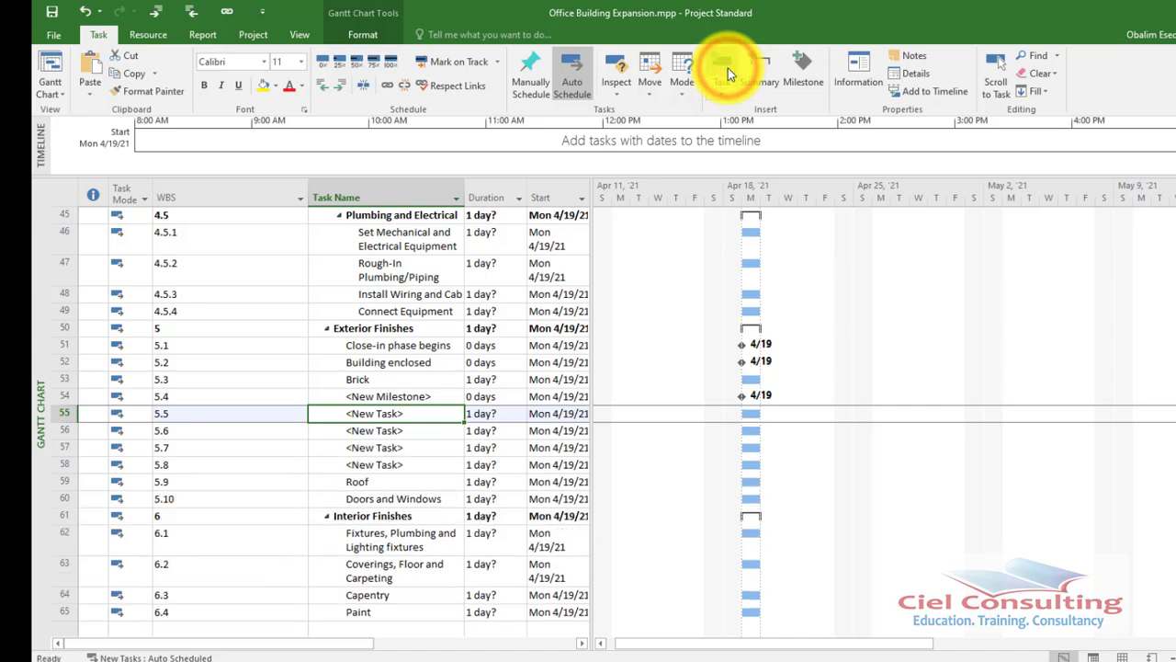
pyautogui.click(726, 73)
# Insert one more task above Roof and name the seven new rows below Brick, from "Assemble Brick Samples" through "Brick Exterior Walls".
pyautogui.click(393, 399)
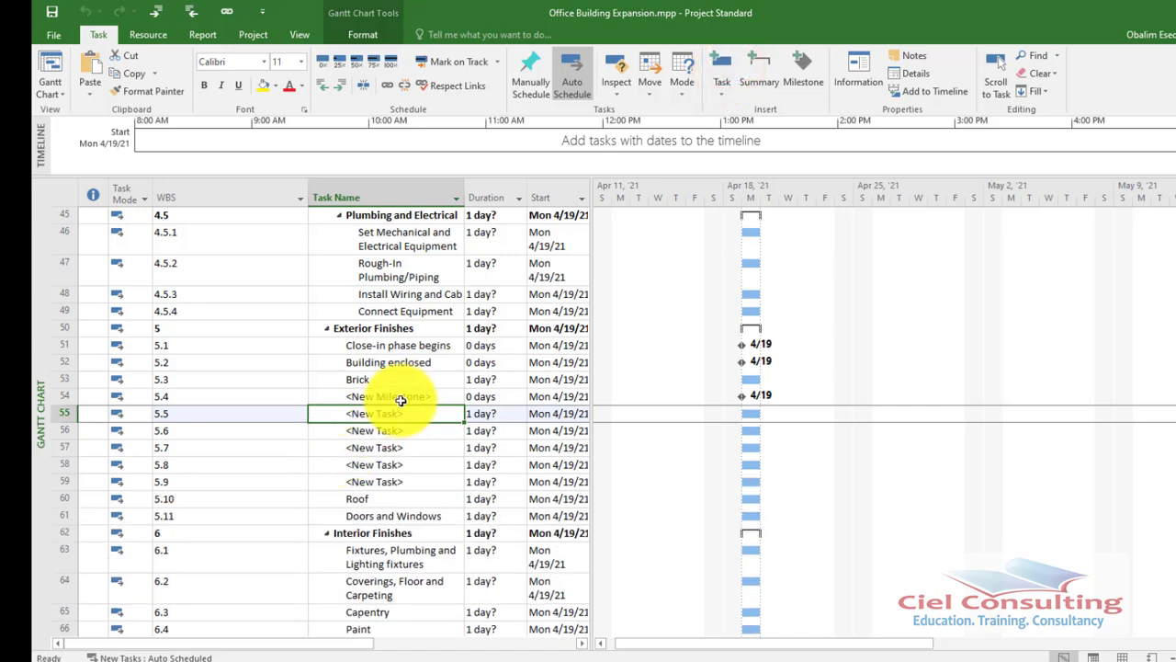
pyautogui.press('Insert')
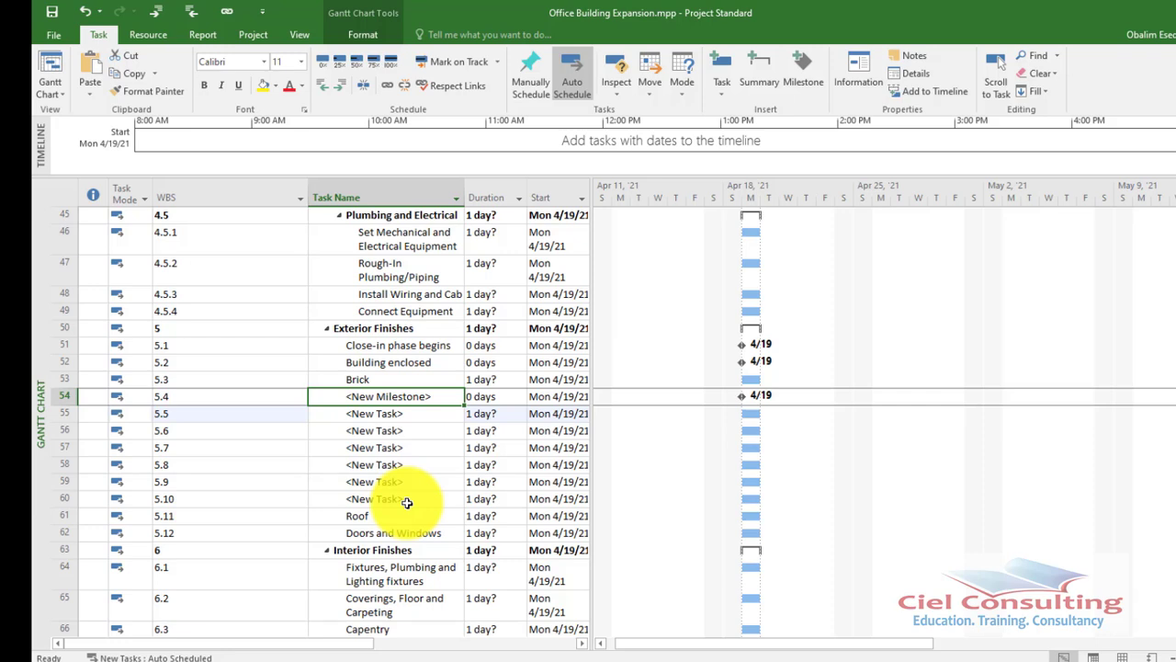
pyautogui.moveTo(481, 533); pyautogui.dragTo(510, 549)
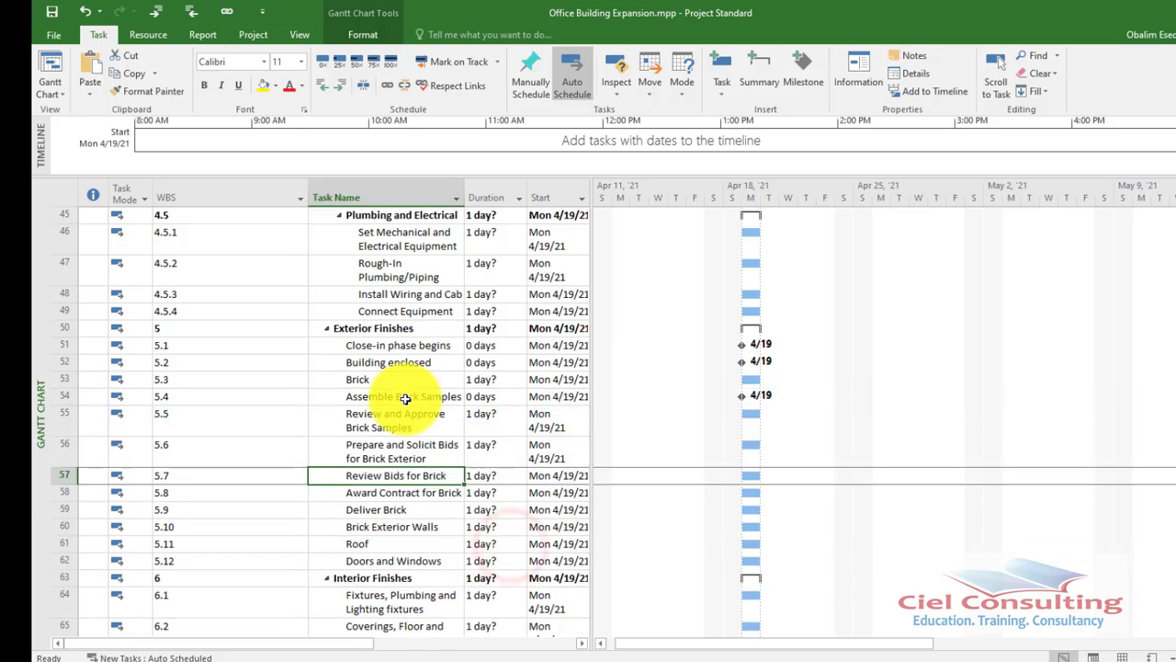
# Indent the seven rows from Assemble Brick Samples to Brick Exterior Walls as subtasks of Brick.
pyautogui.click(400, 396)
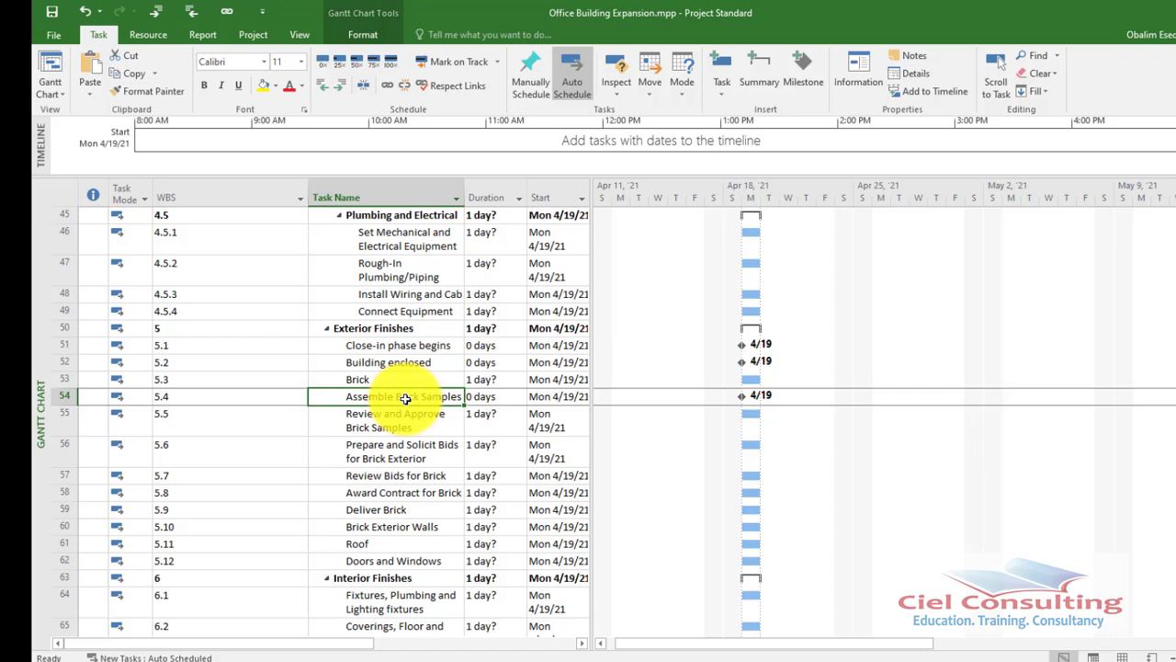
pyautogui.hotkey('shift', 'Down')
pyautogui.hotkey('shift', 'Down')
pyautogui.hotkey('shift', 'Down')
pyautogui.hotkey('shift', 'Down')
pyautogui.hotkey('shift', 'Down')
pyautogui.hotkey('shift', 'Down')
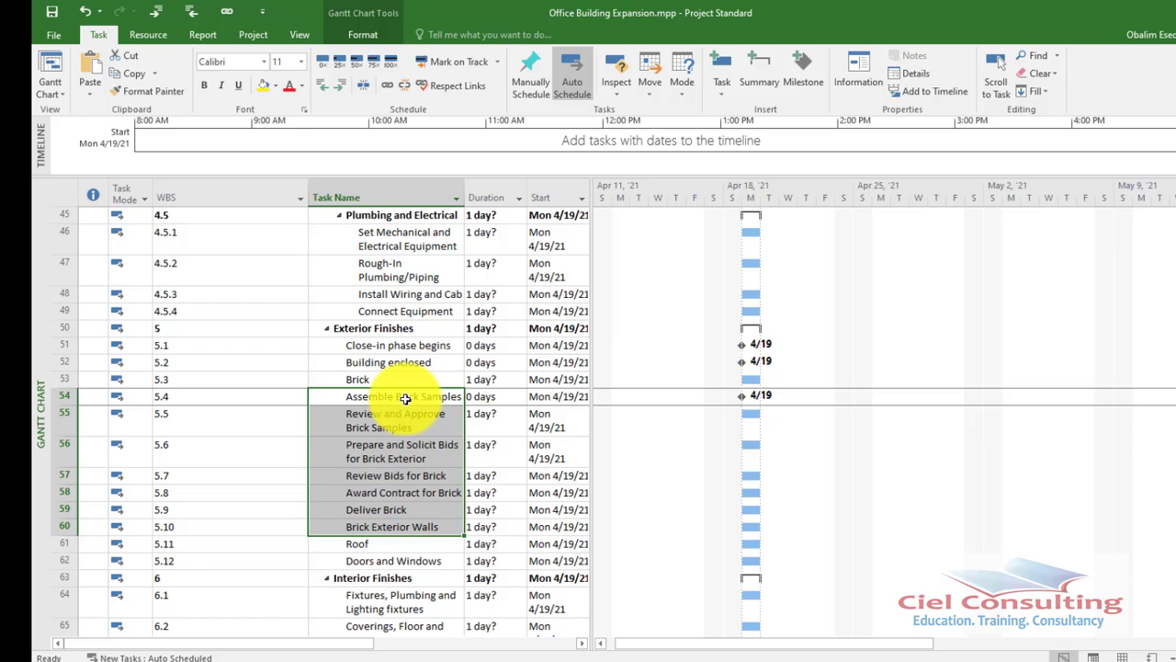
pyautogui.click(157, 15)
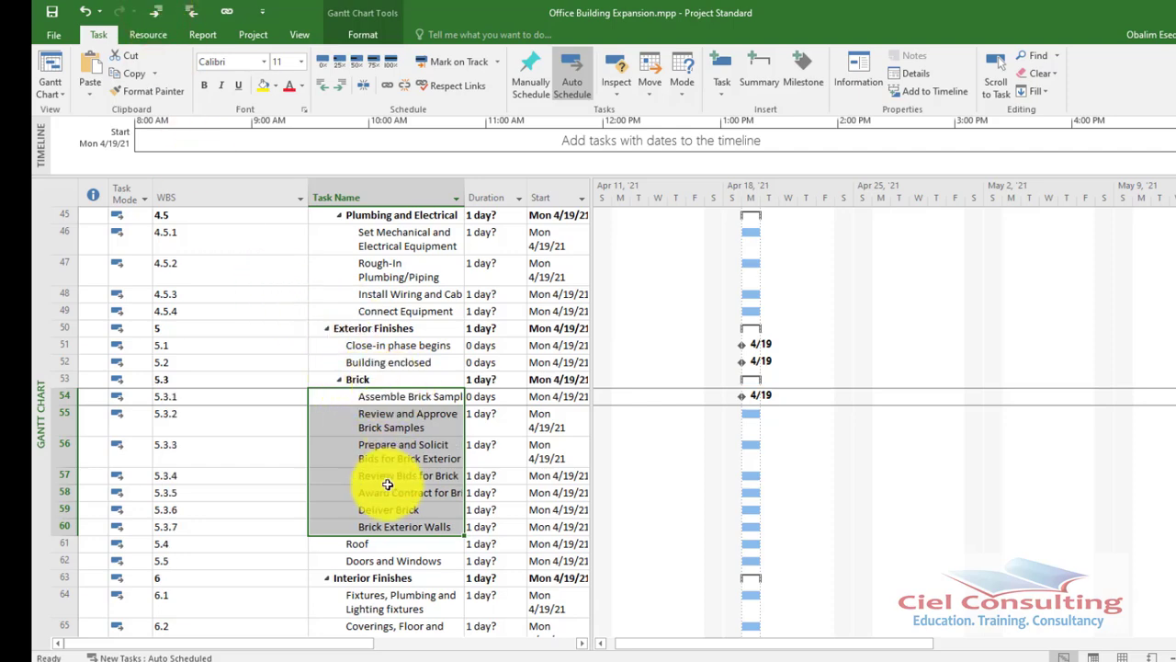
# Insert a task named "Insulation and Built-up Roofing" below Roof and indent it as a Roof subtask.
pyautogui.scroll(-2, 388, 484)
pyautogui.click(388, 432)
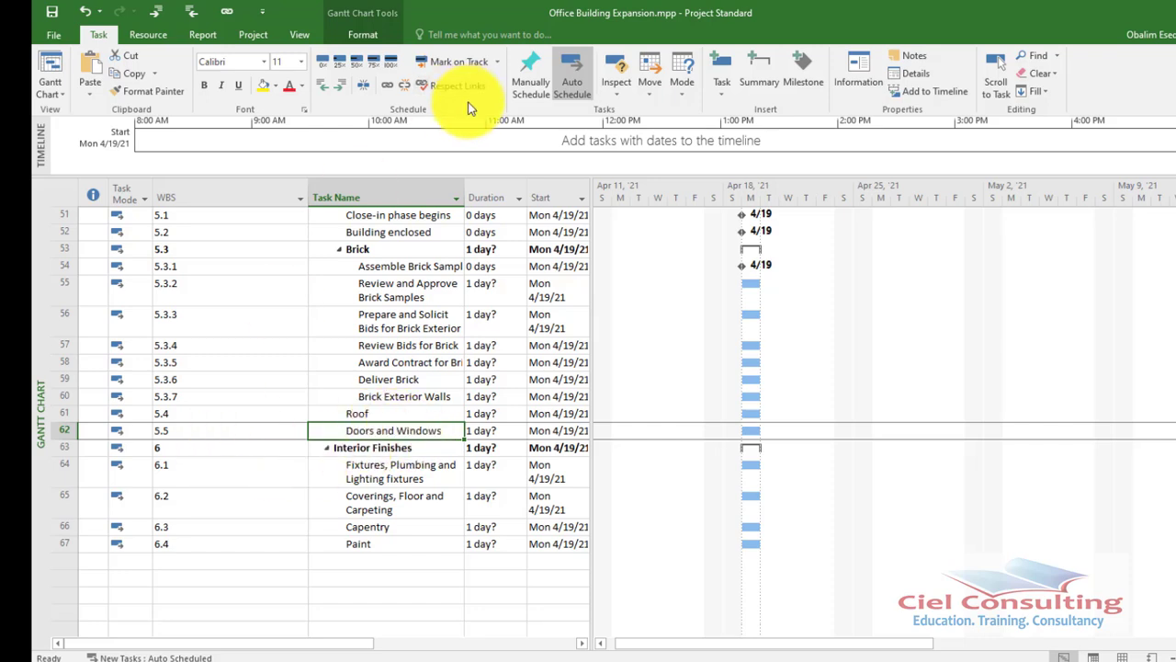
pyautogui.click(720, 70)
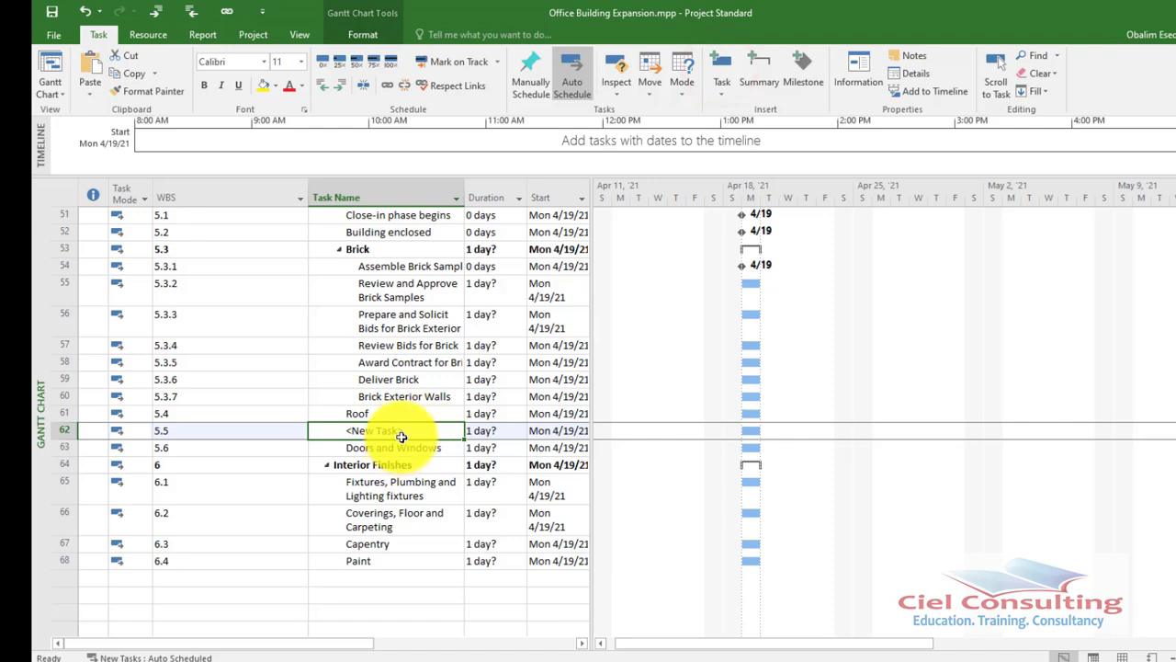
pyautogui.write('Insula')
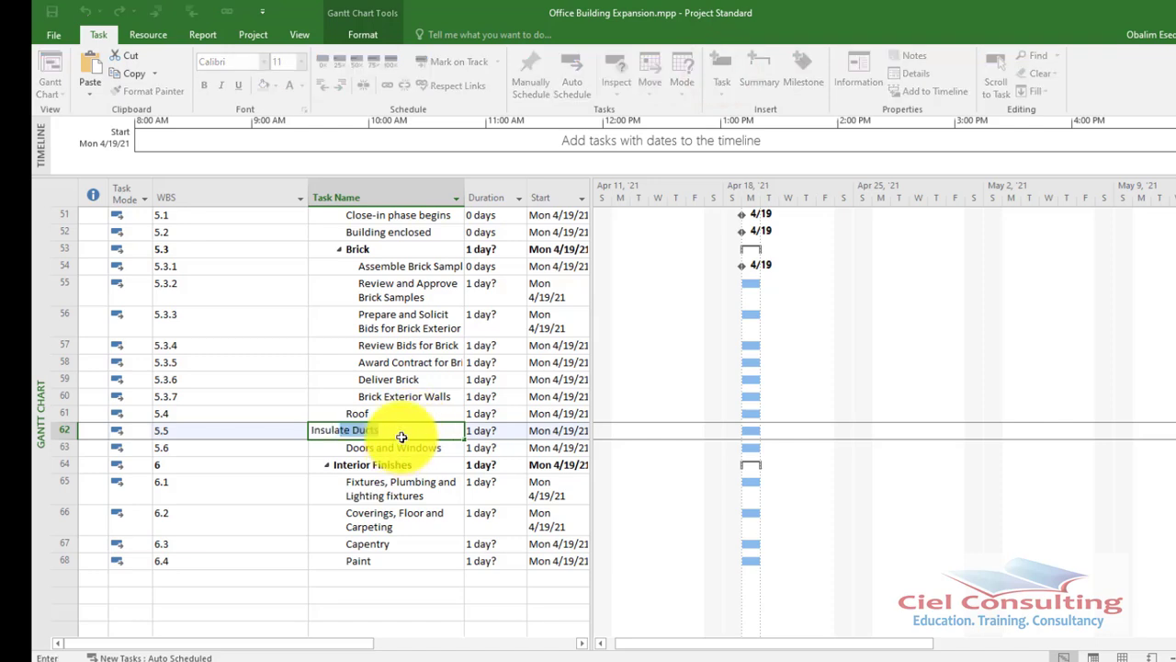
pyautogui.write('tion ands')
pyautogui.press('BackSpace')
pyautogui.write('Built-up Roofing')
pyautogui.press('Return')
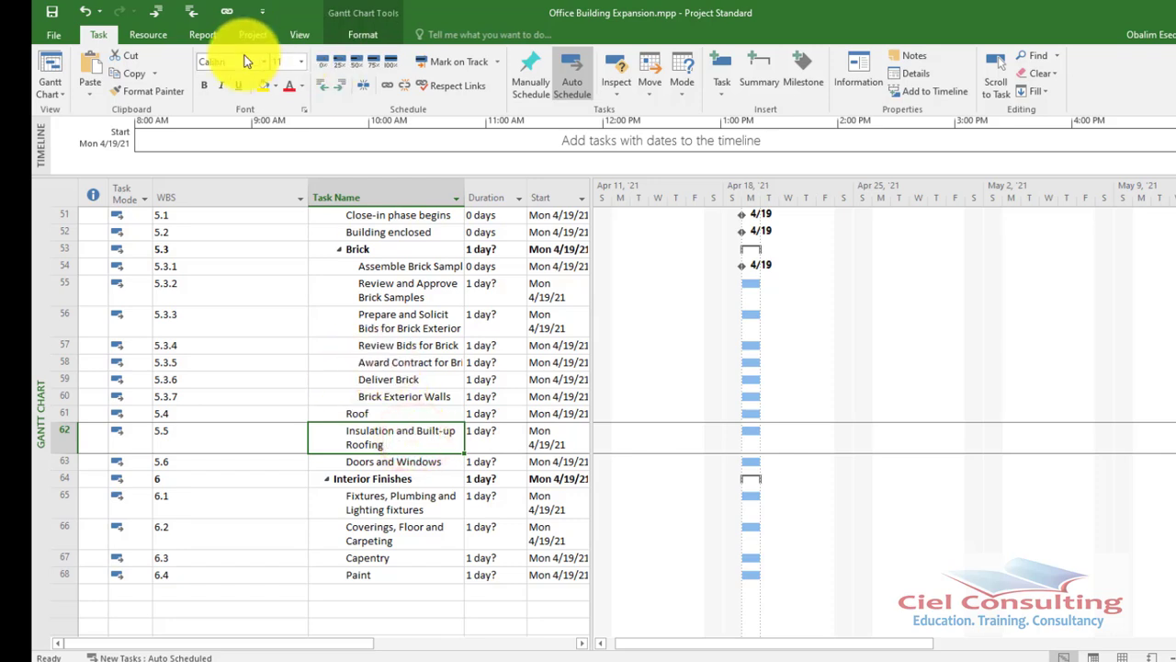
pyautogui.click(336, 85)
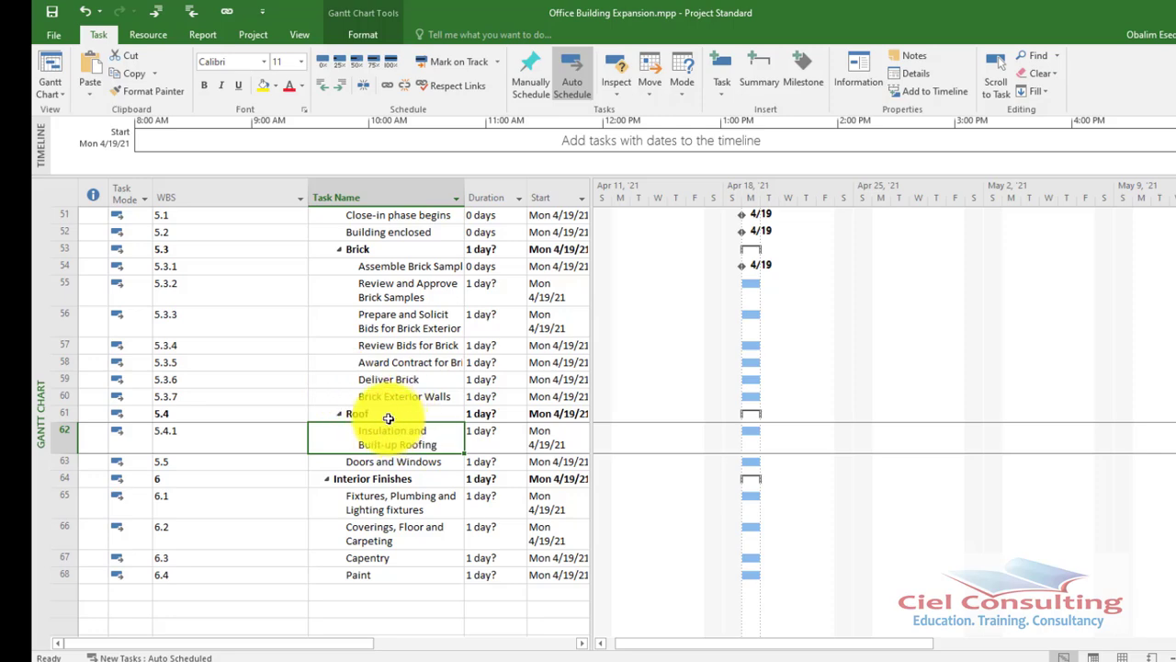
# Insert two new tasks between Doors and Windows and the Interior Finishes phase.
pyautogui.scroll(-3, 467, 336)
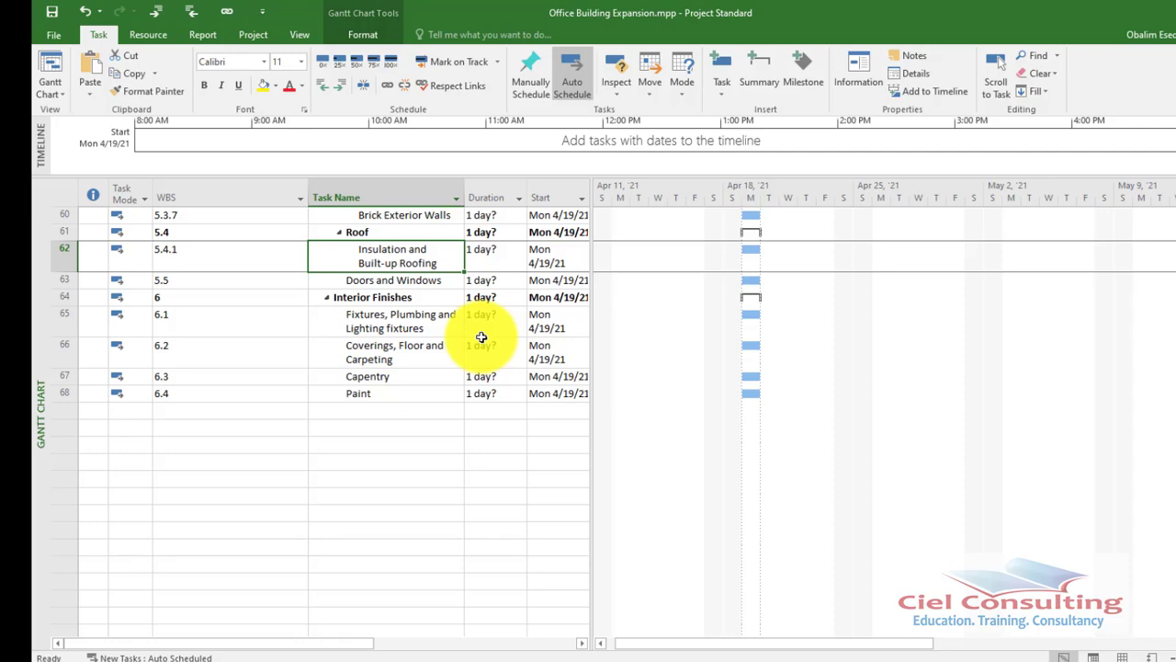
pyautogui.click(403, 282)
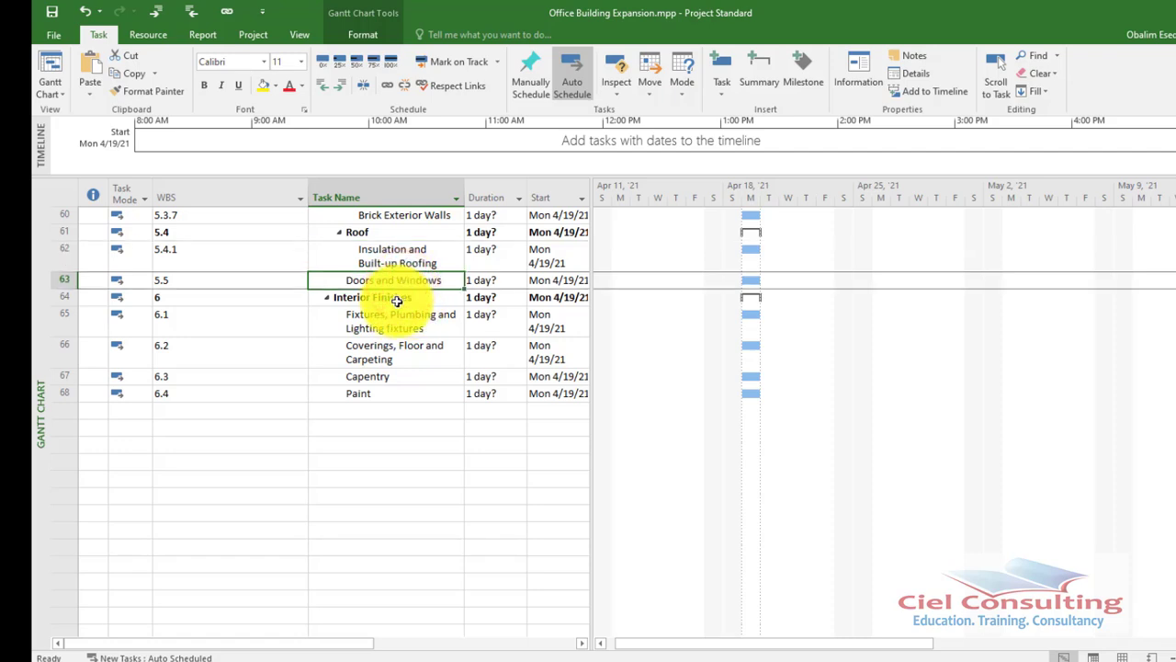
pyautogui.click(400, 298)
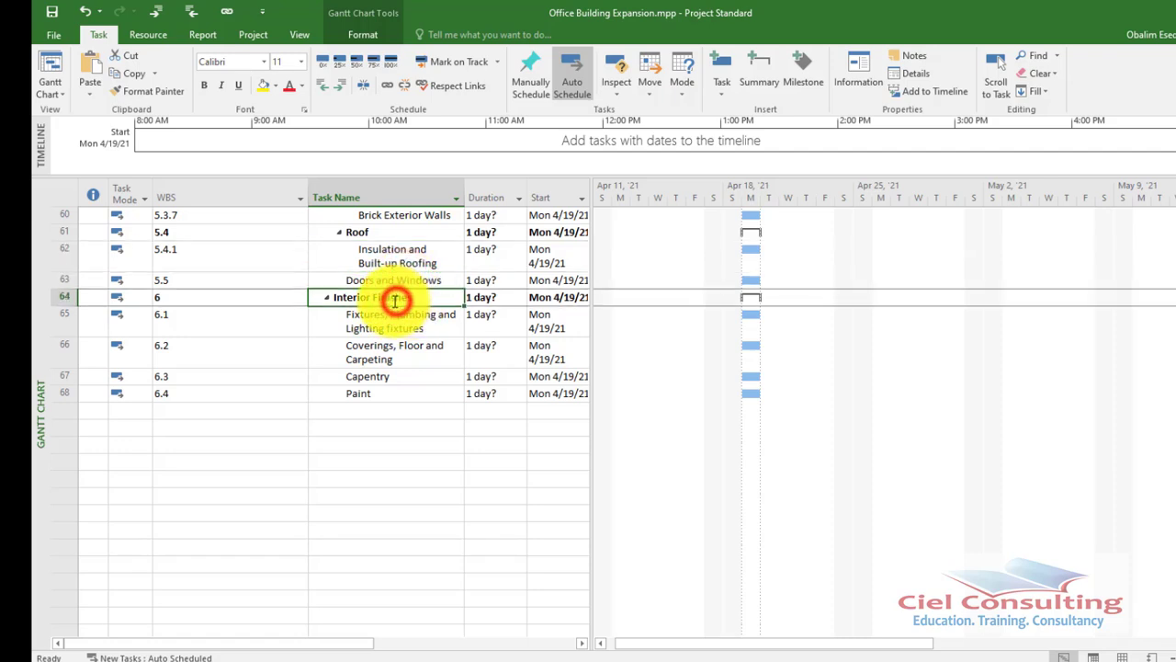
pyautogui.click(724, 72)
pyautogui.click(722, 69)
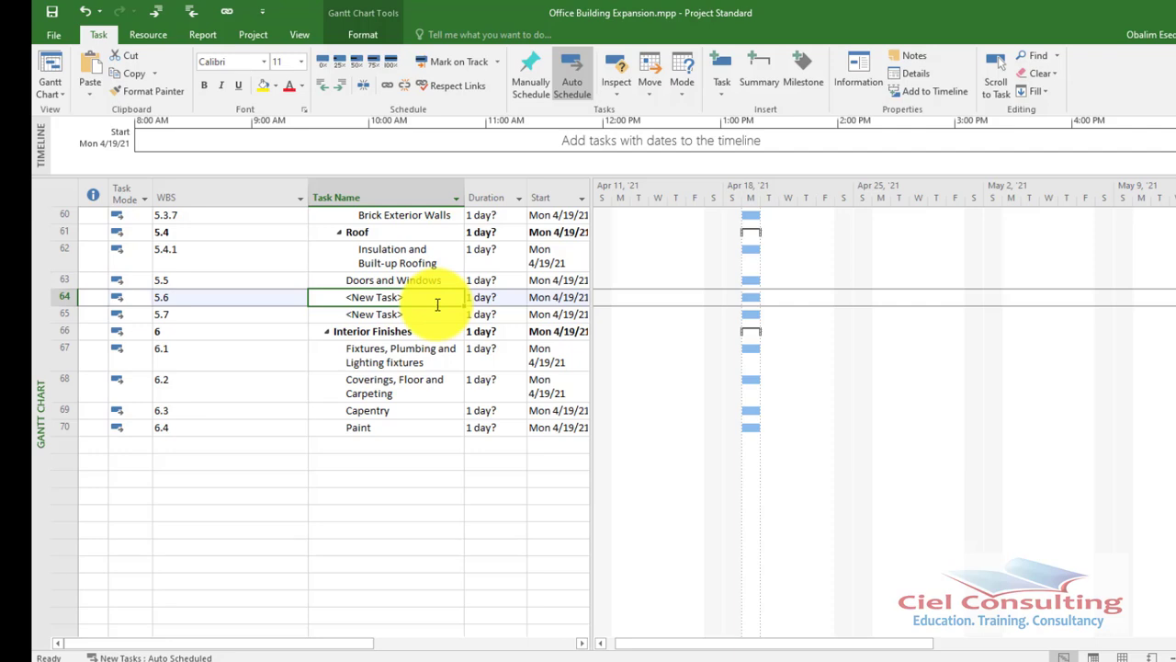
# Name the two new tasks "Install Door and Window Frames" and "Install Exterior Doors and Windows" and indent them under Doors and Windows.
pyautogui.write('Install Door and Window')
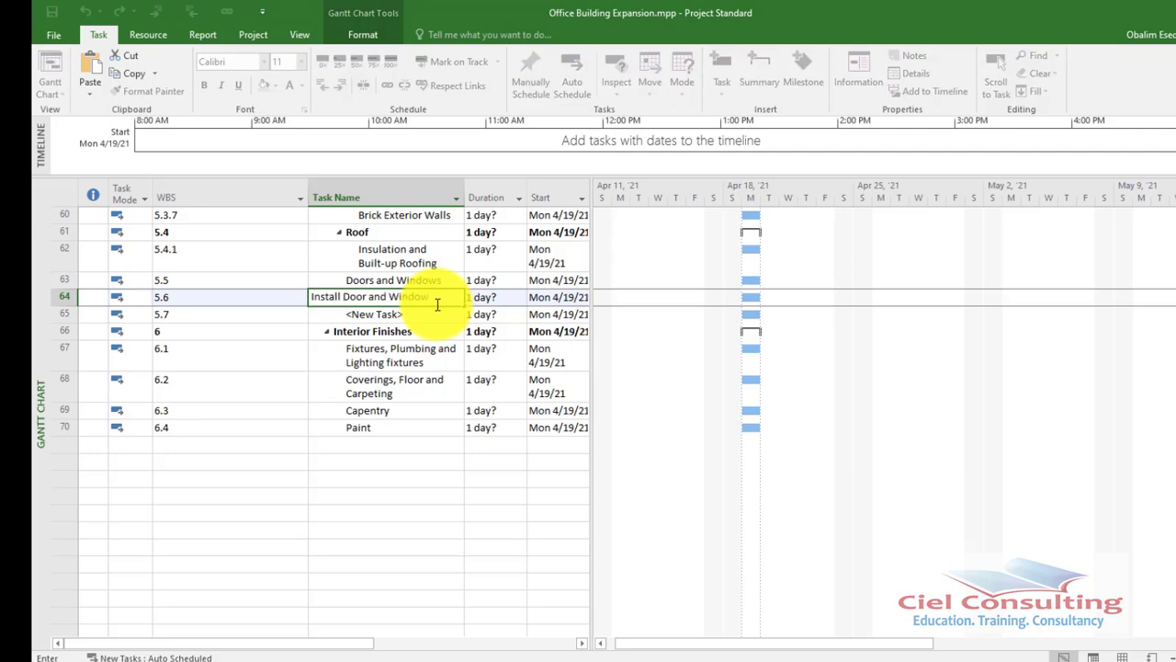
pyautogui.write(' Frames')
pyautogui.press('Return')
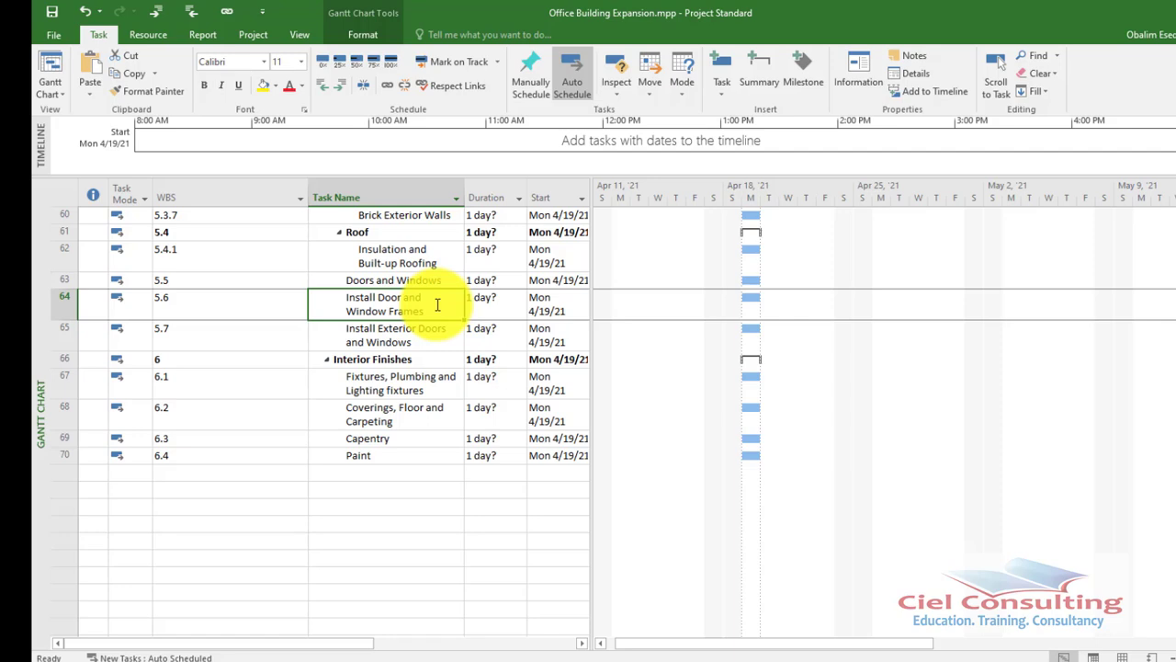
pyautogui.hotkey('shift', 'Down')
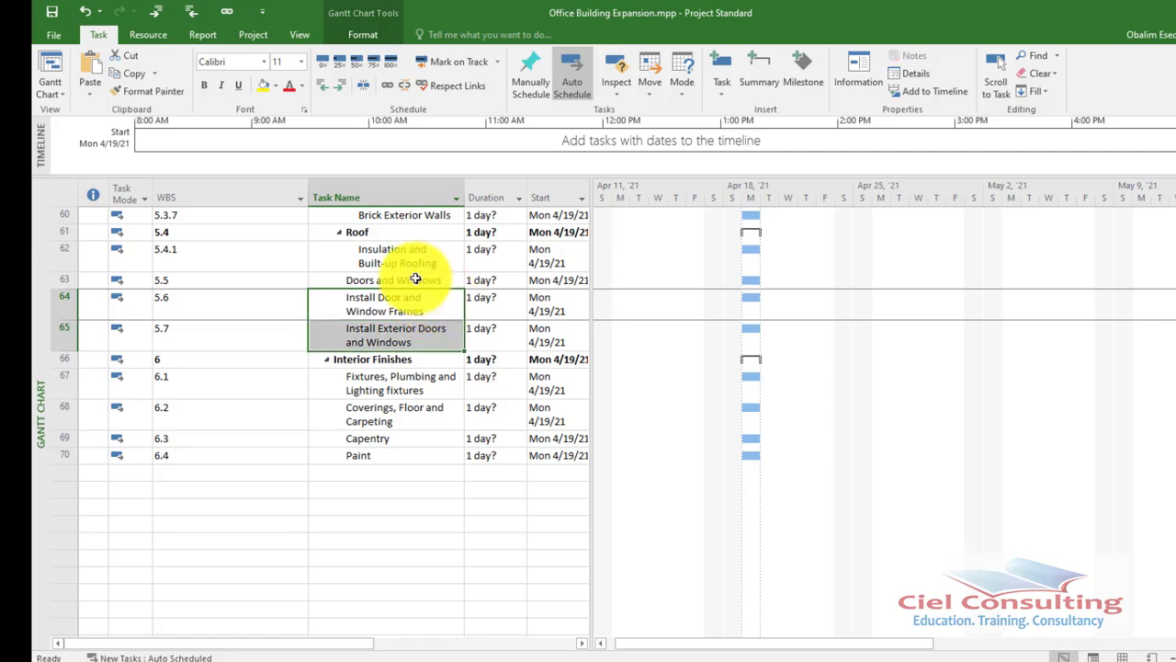
pyautogui.click(340, 86)
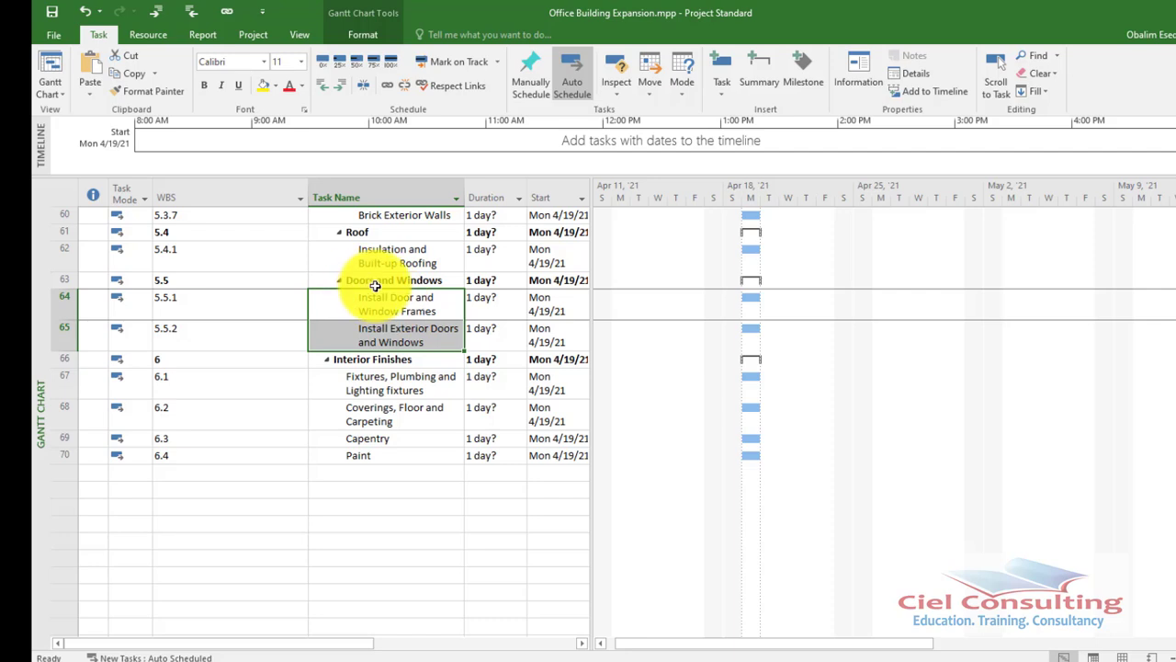
# Insert five new tasks above Fixtures, Plumbing and Lighting fixtures at the start of Interior Finishes.
pyautogui.click(416, 379)
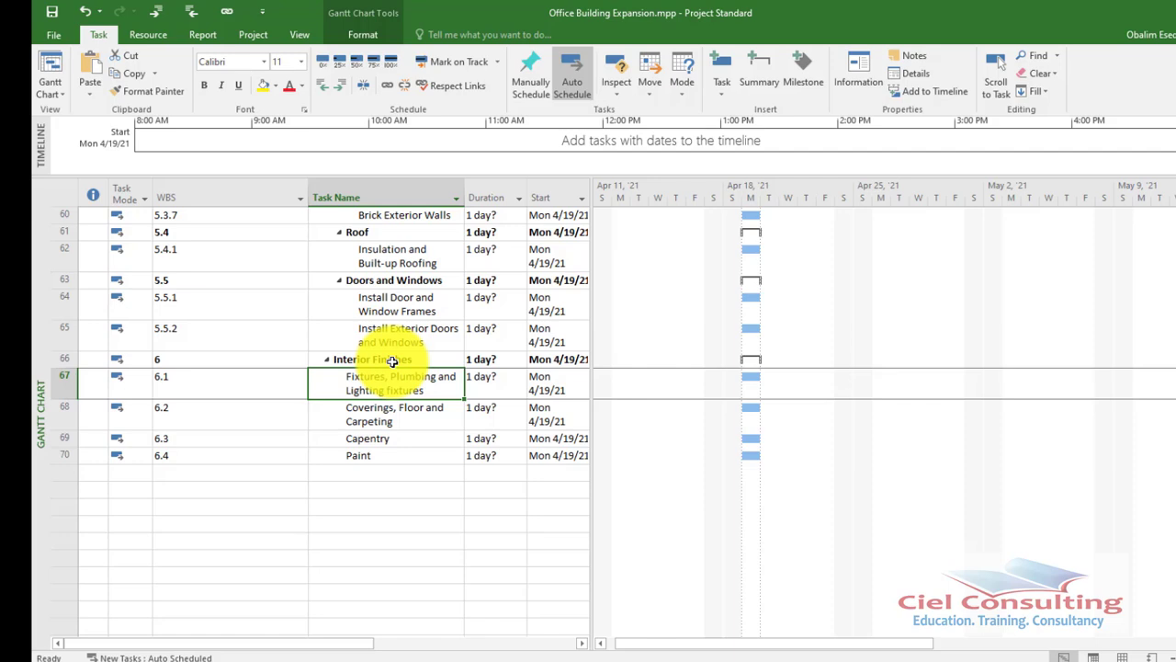
pyautogui.click(407, 386)
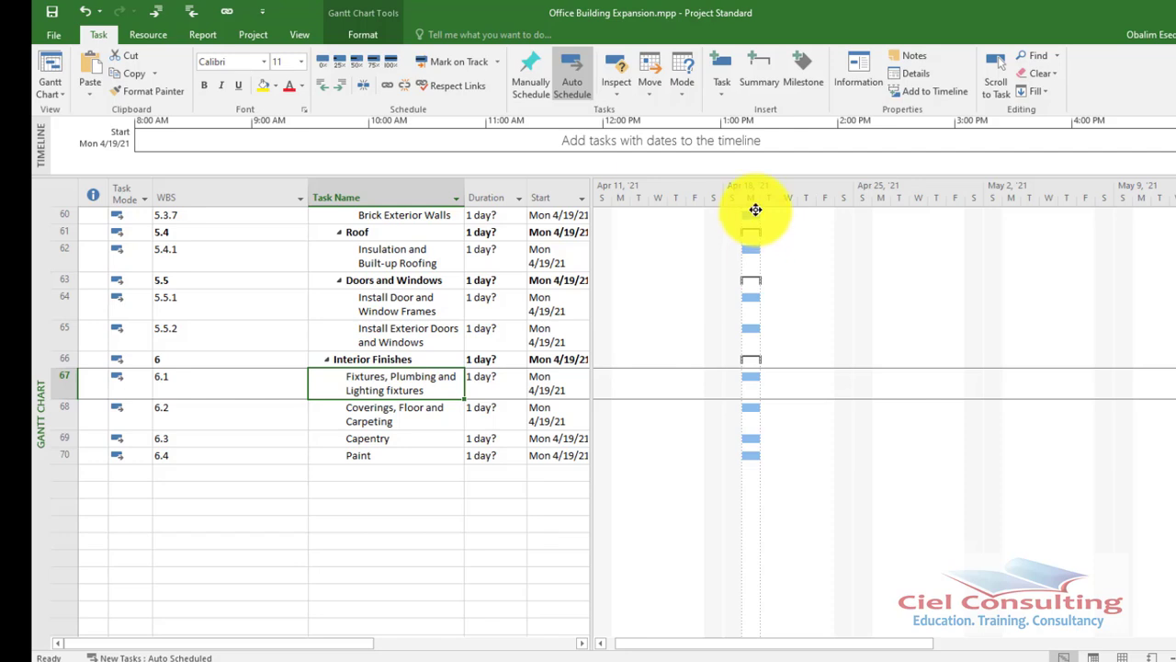
pyautogui.click(724, 69)
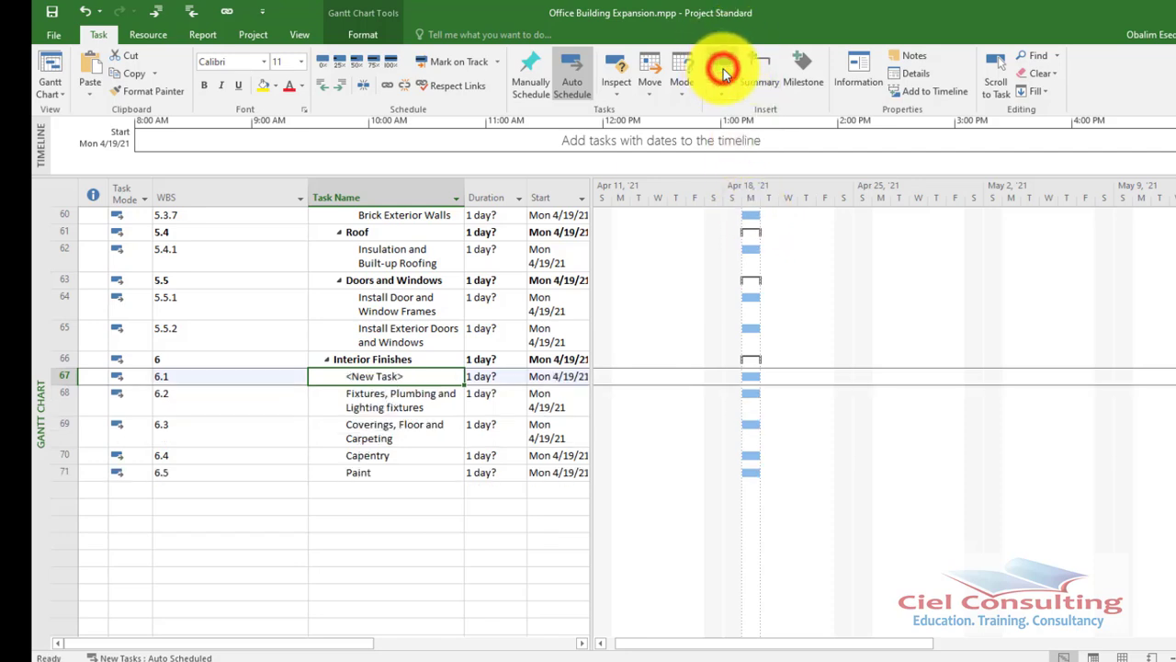
pyautogui.click(724, 71)
pyautogui.click(723, 71)
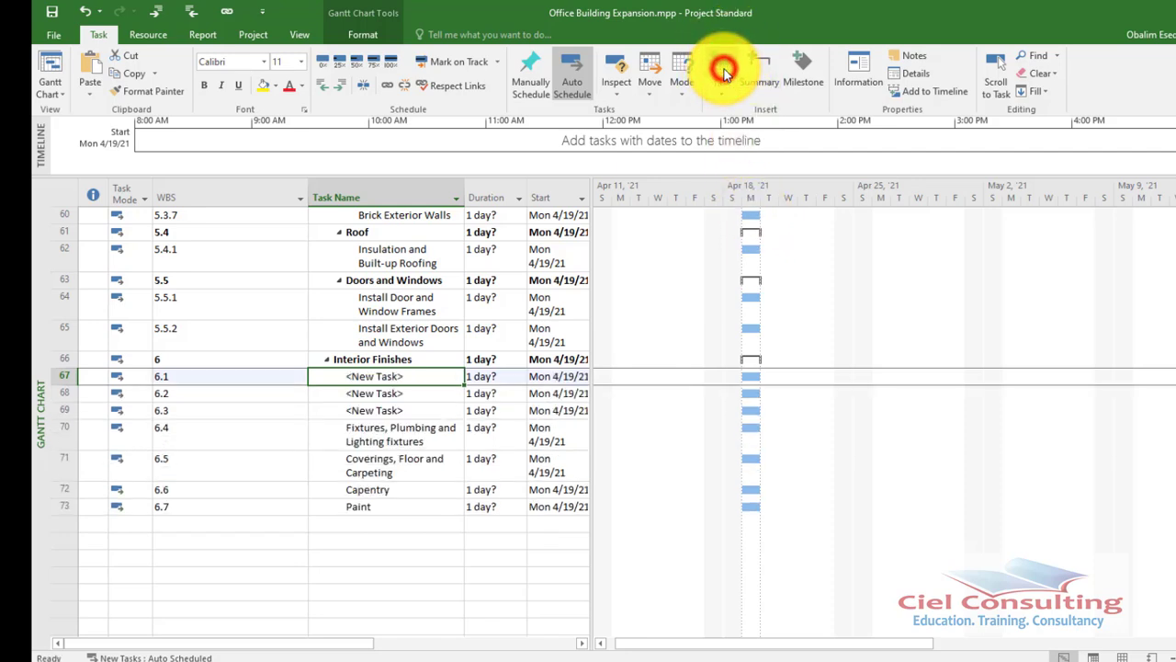
pyautogui.click(723, 71)
pyautogui.click(724, 71)
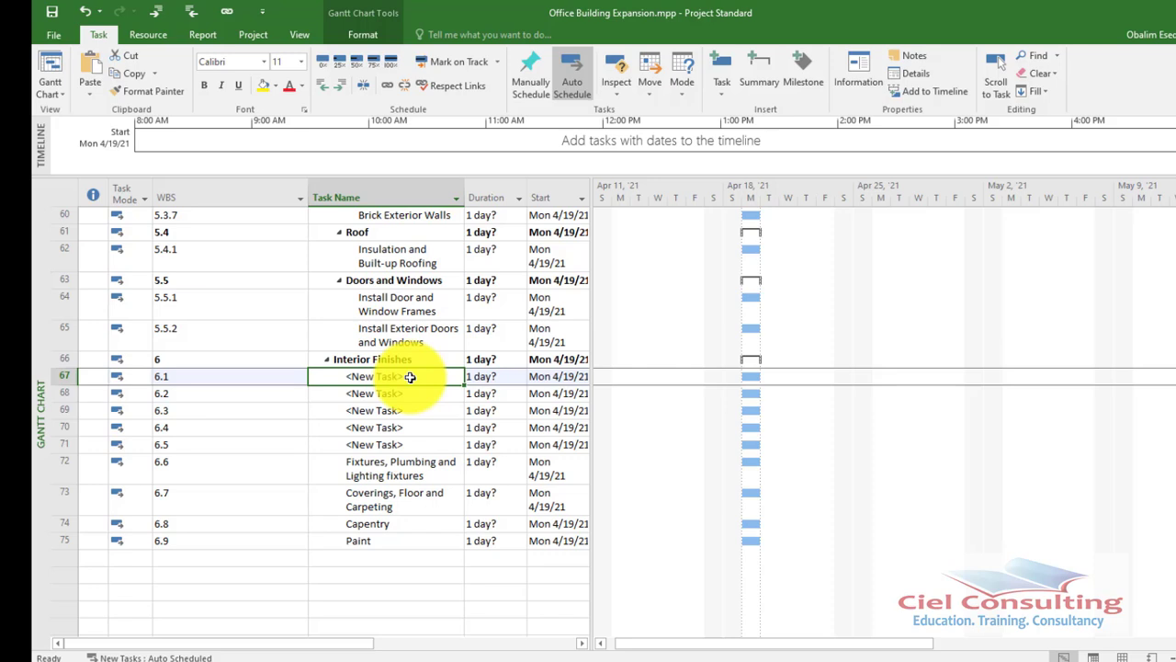
# Name the five new Interior Finishes tasks Drywall in Offices, Touch-up and Clean-up, Finishes Complete, Punch List, and Building Addition Complete.
pyautogui.write('Drywall in Offices Touch-up and Clean-up Finishes Complete Punch List Building Addition Complete')
pyautogui.scroll(-1, 410, 377)
pyautogui.scroll(-1, 387, 356)
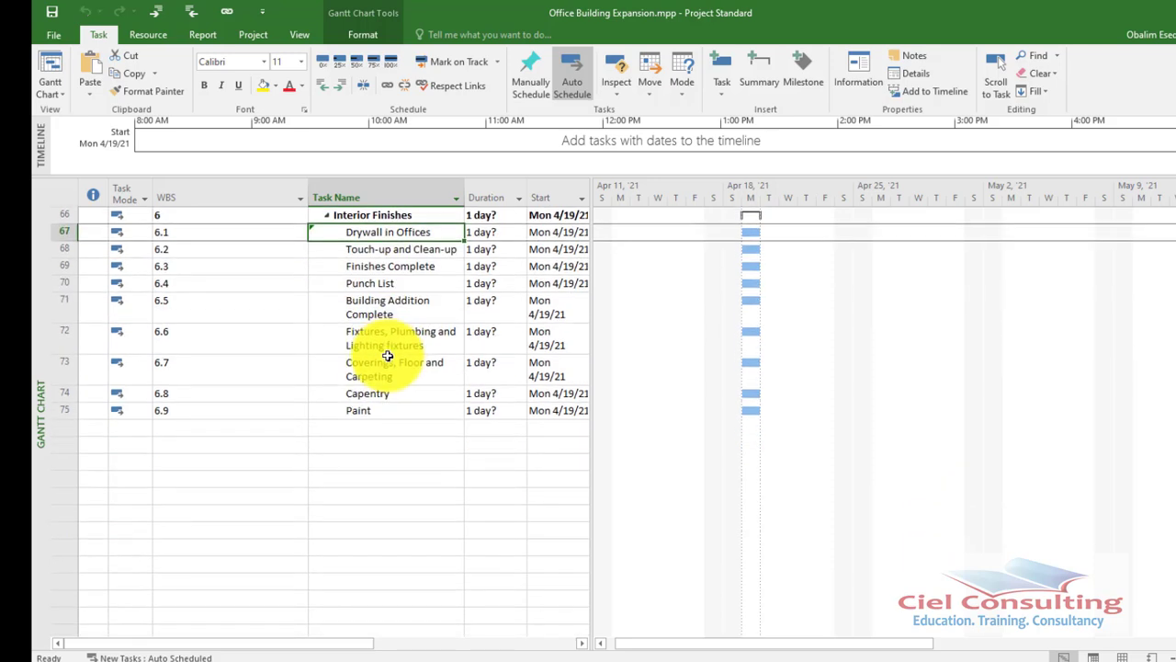
pyautogui.scroll(1, 388, 355)
pyautogui.scroll(-1, 388, 356)
# Mark the Finishes Complete task under Interior Finishes as a milestone in its advanced task information.
pyautogui.click(388, 356)
pyautogui.scroll(2, 388, 355)
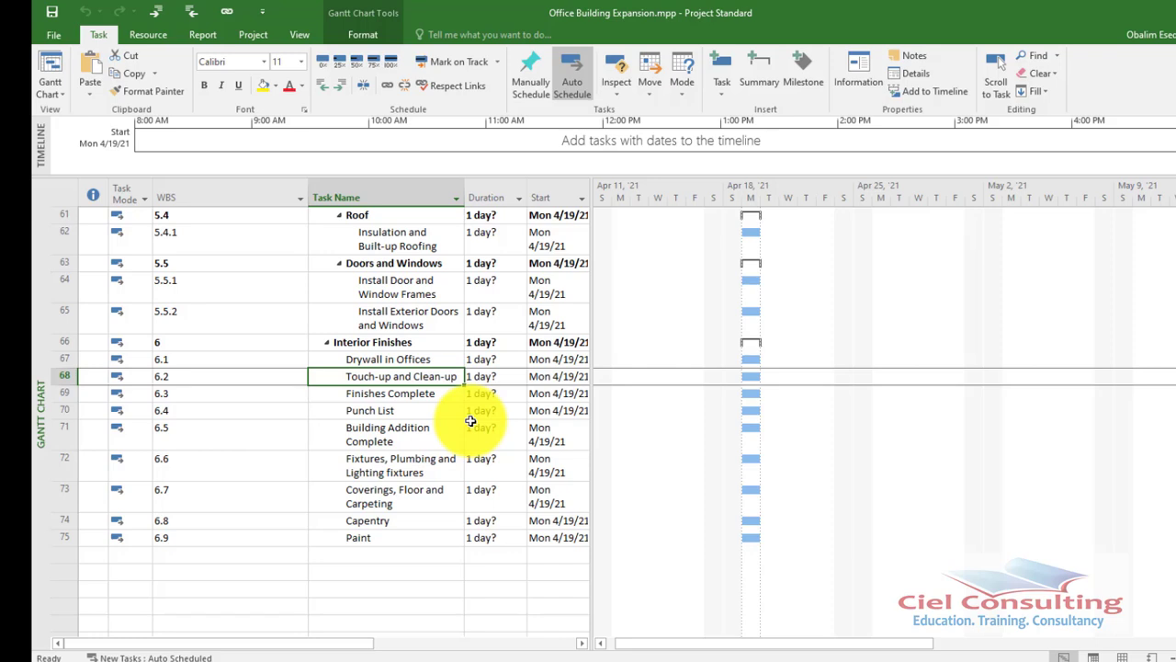
pyautogui.press('Down')
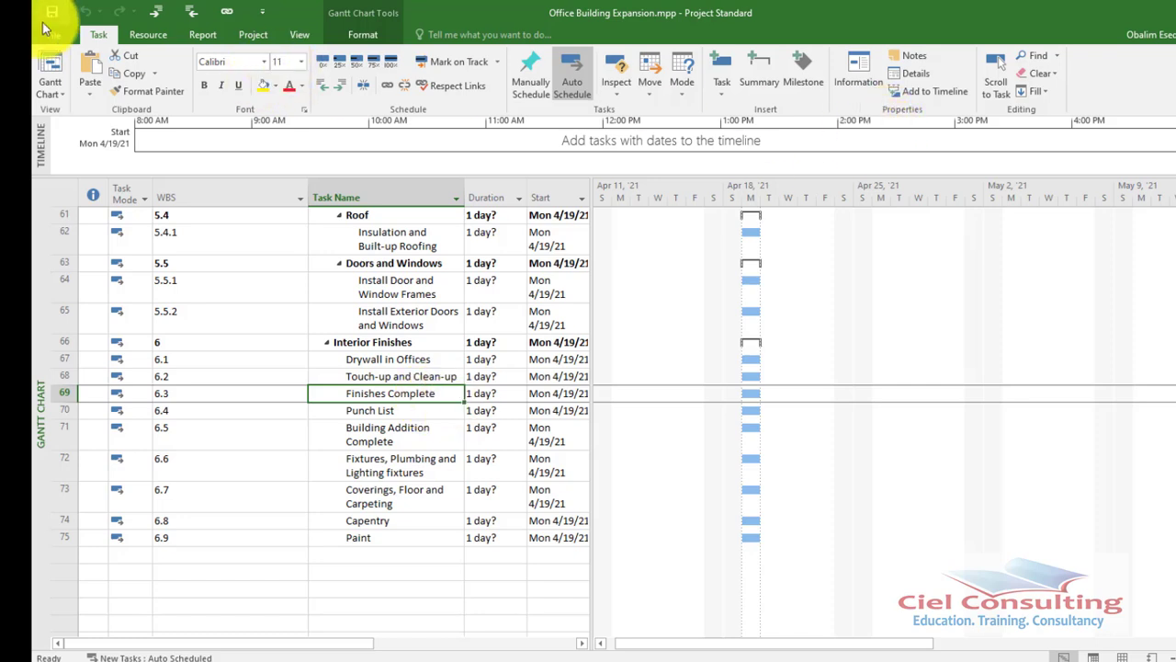
pyautogui.click(859, 62)
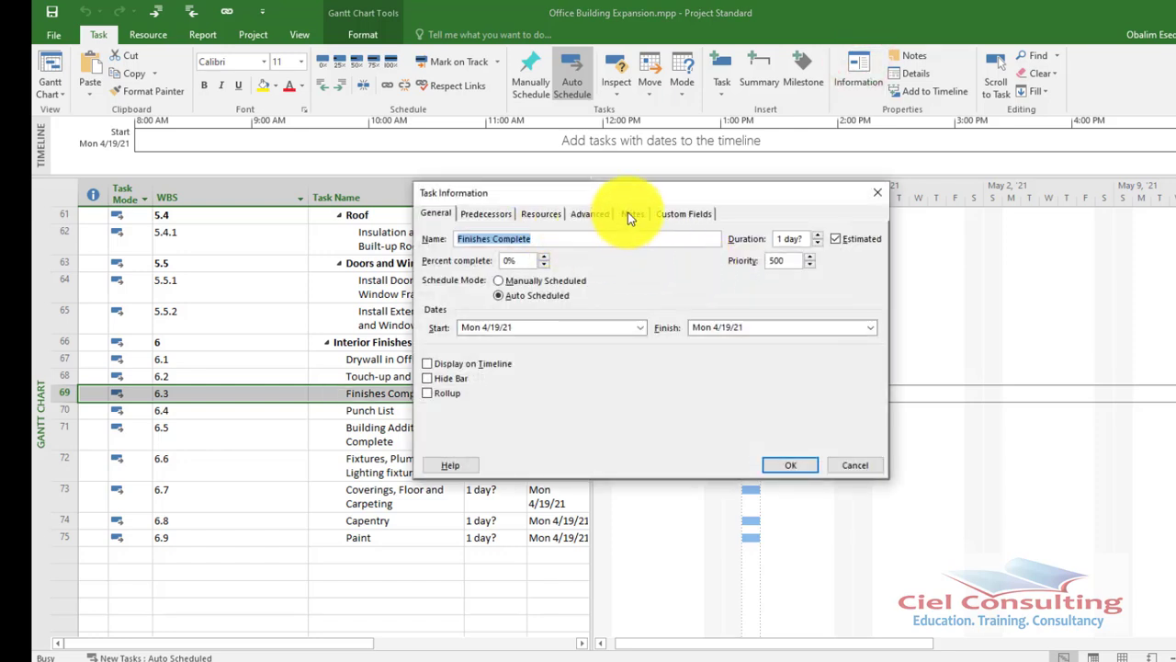
pyautogui.click(589, 216)
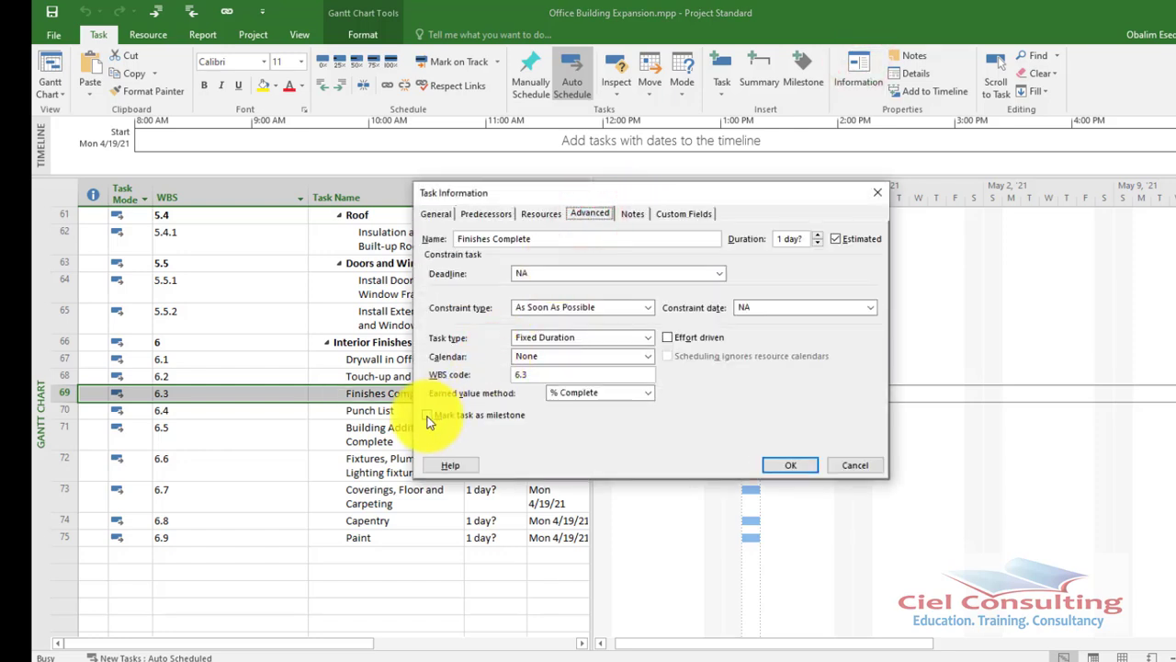
pyautogui.click(424, 418)
pyautogui.click(791, 466)
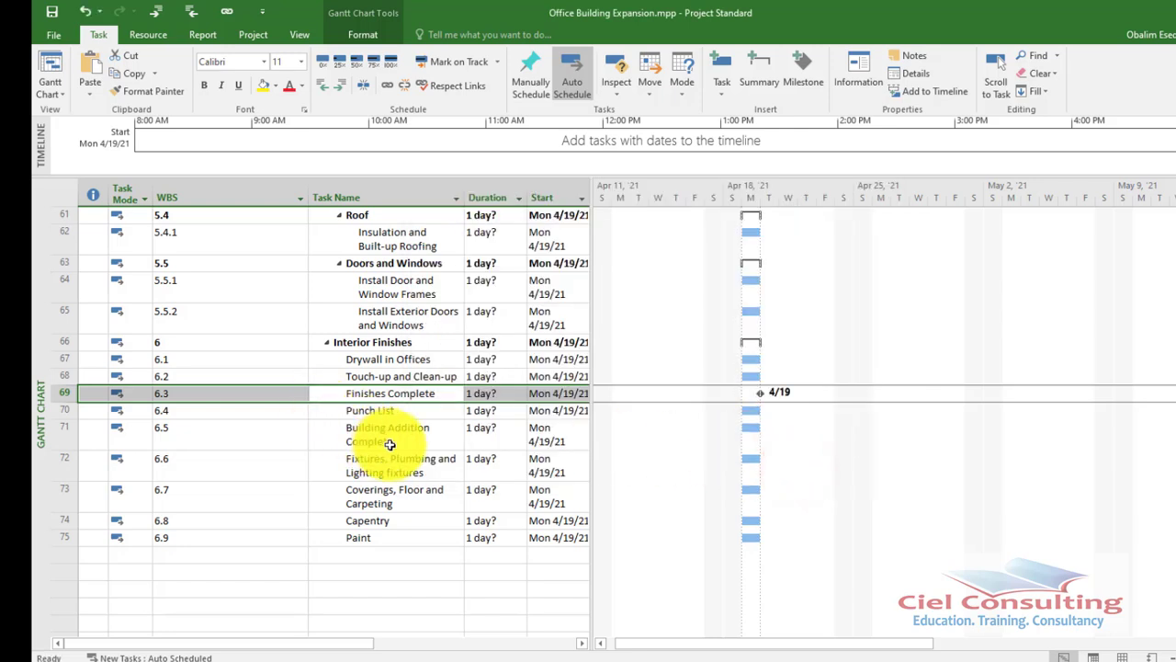
# Mark the Building Addition Complete task under Interior Finishes as a milestone in its advanced task information.
pyautogui.click(404, 439)
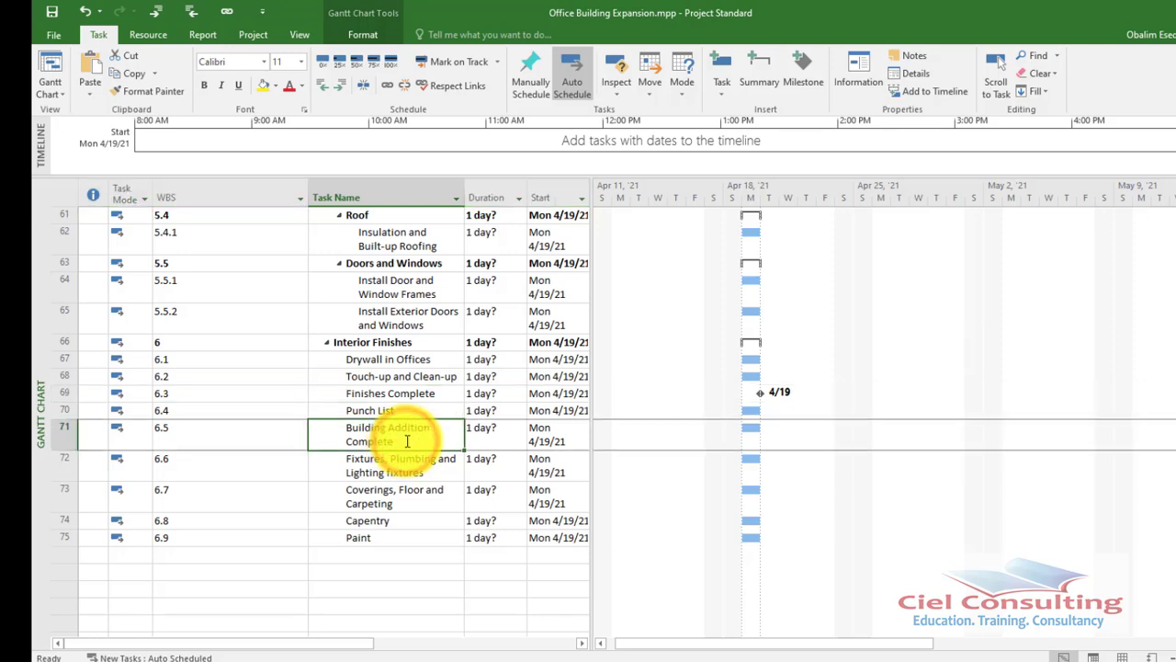
pyautogui.click(860, 66)
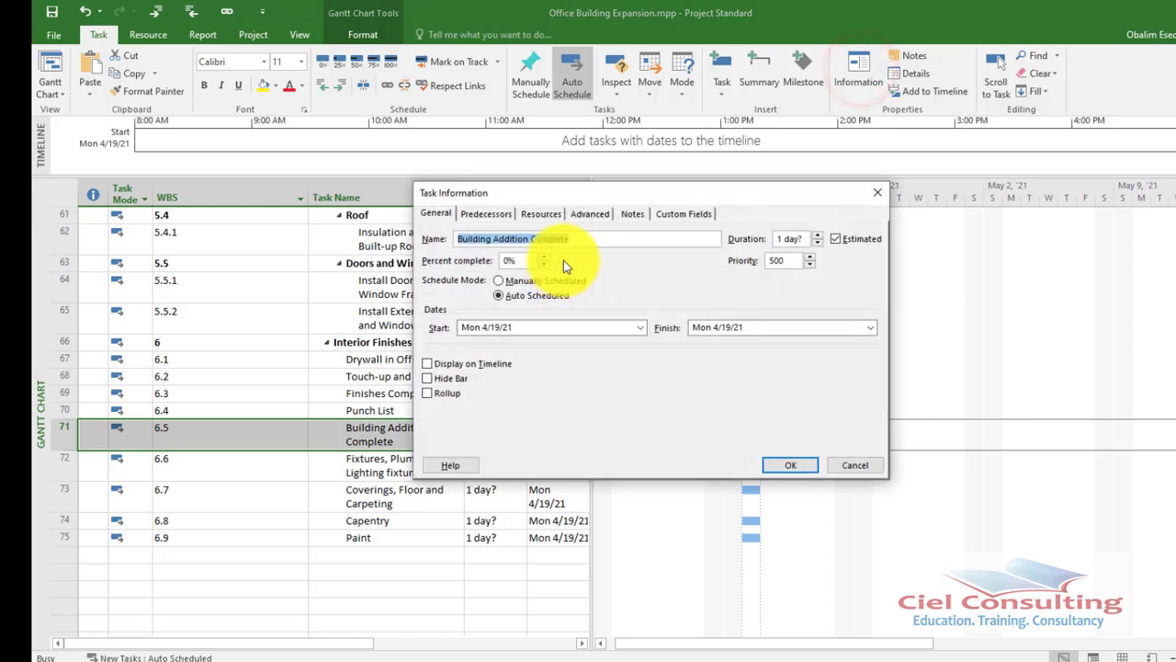
pyautogui.click(591, 213)
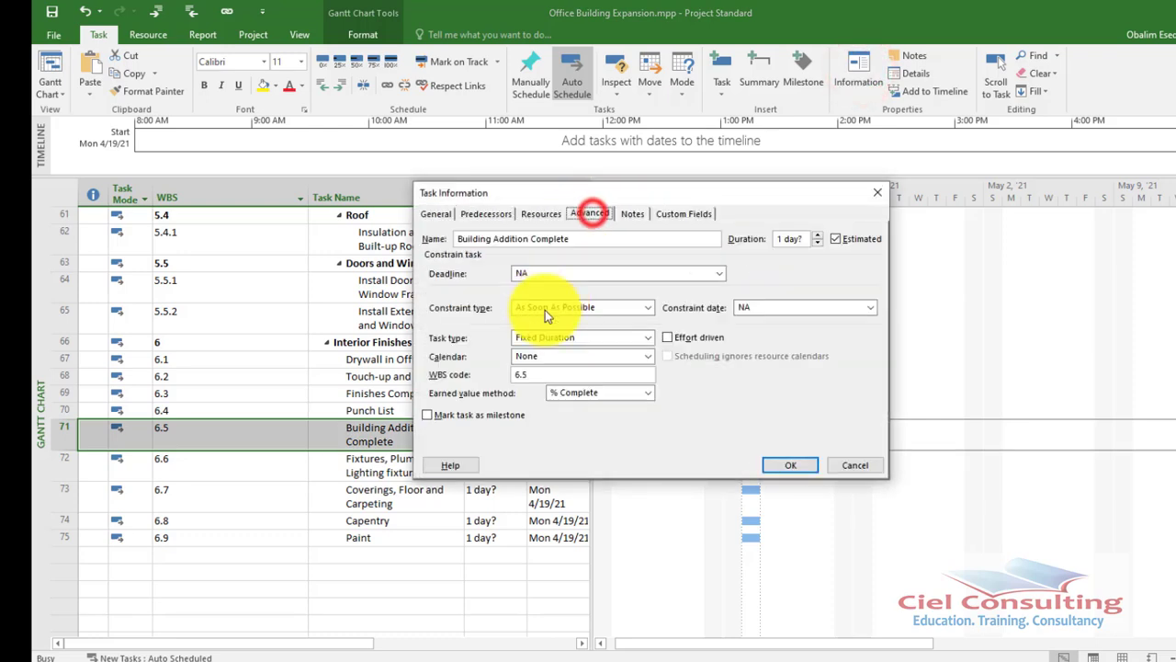
pyautogui.click(431, 417)
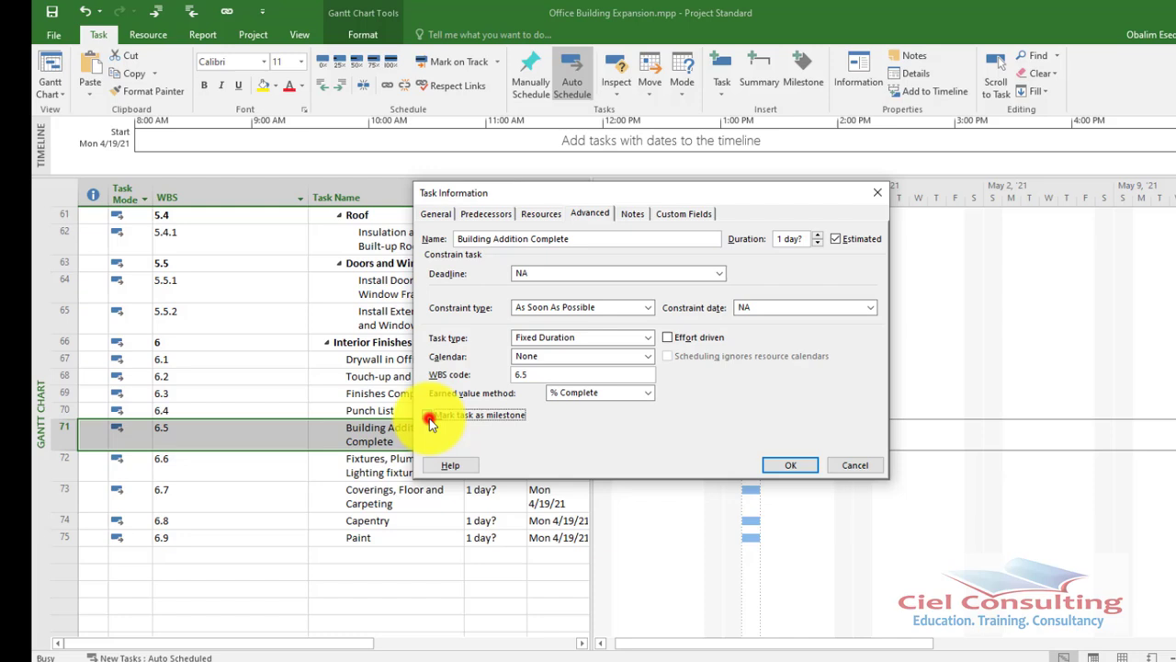
pyautogui.click(796, 466)
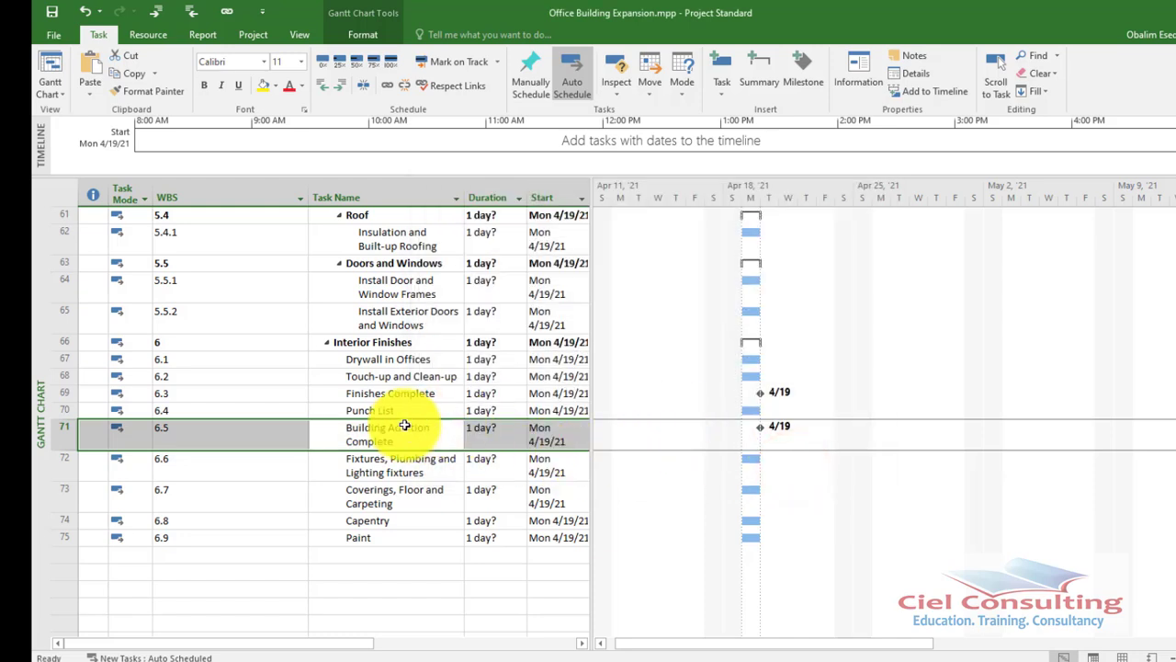
# Insert two new tasks above Coverings, Floor and Carpeting, directly below Fixtures, Plumbing and Lighting fixtures.
pyautogui.scroll(-1, 424, 432)
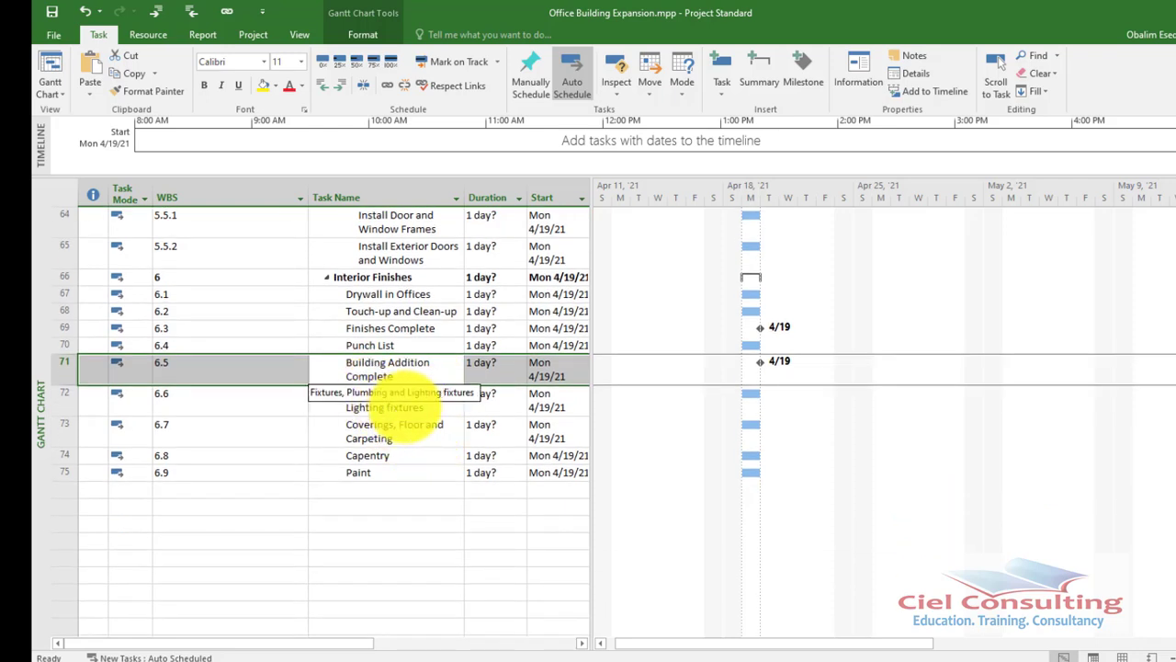
pyautogui.click(421, 399)
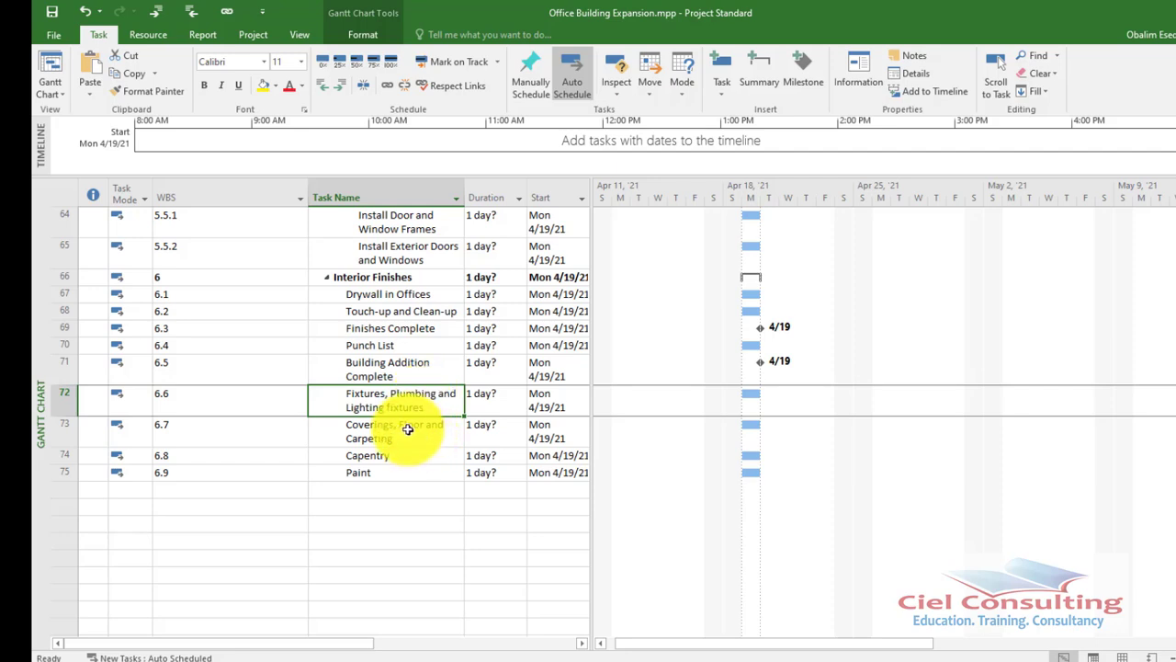
pyautogui.click(408, 427)
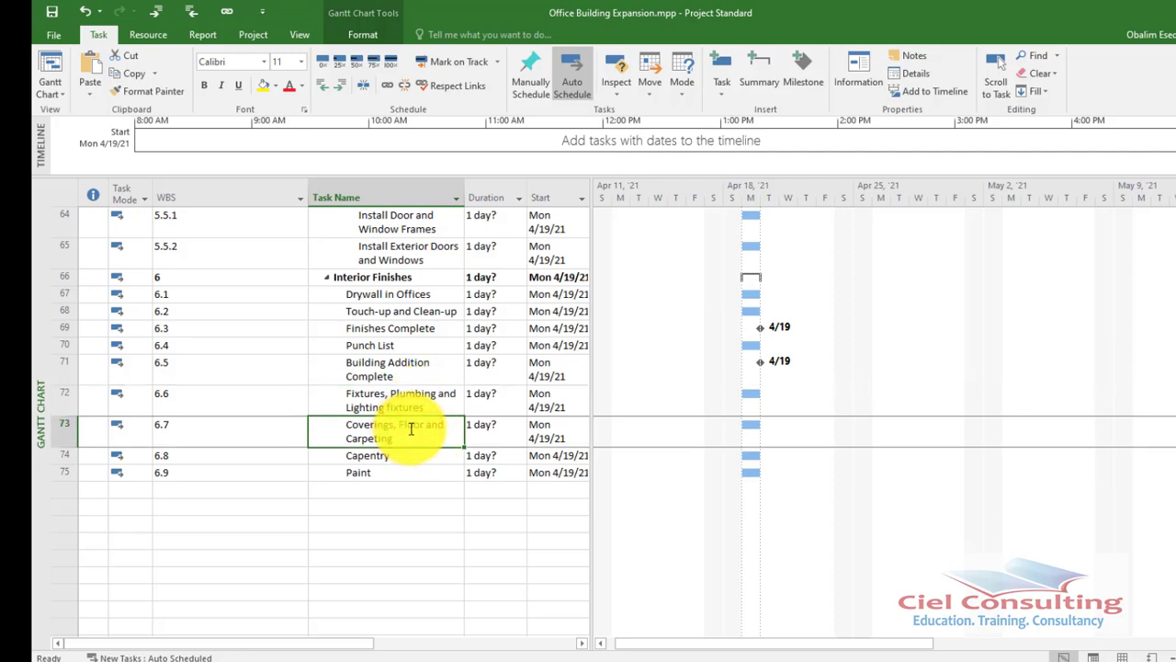
pyautogui.click(719, 73)
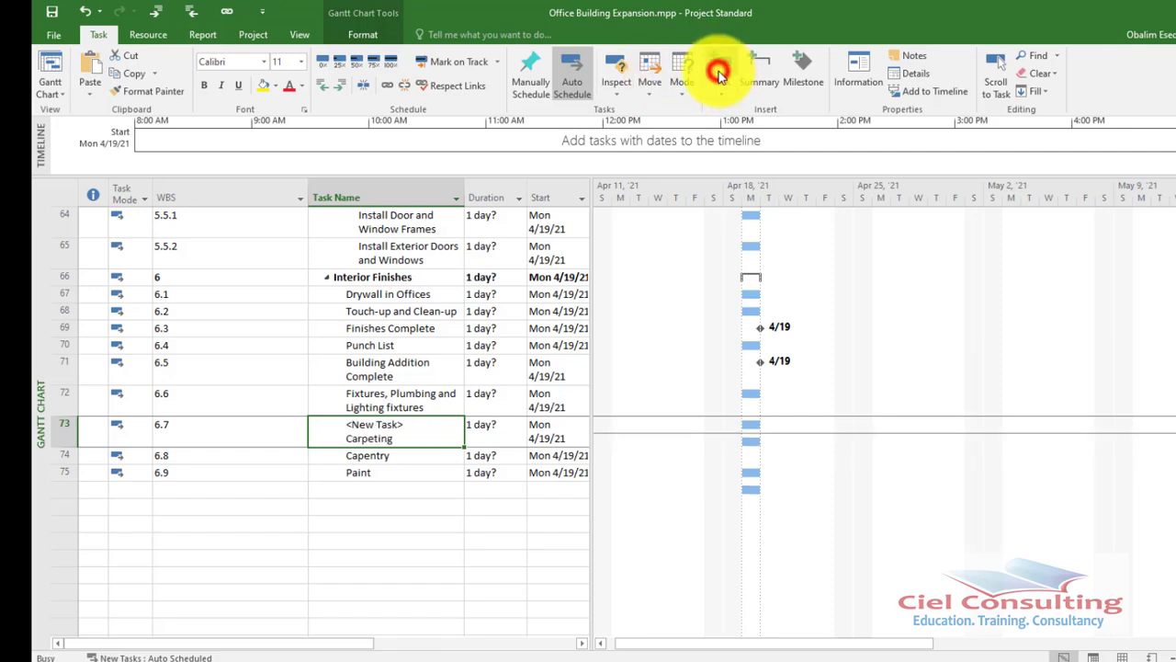
pyautogui.click(719, 73)
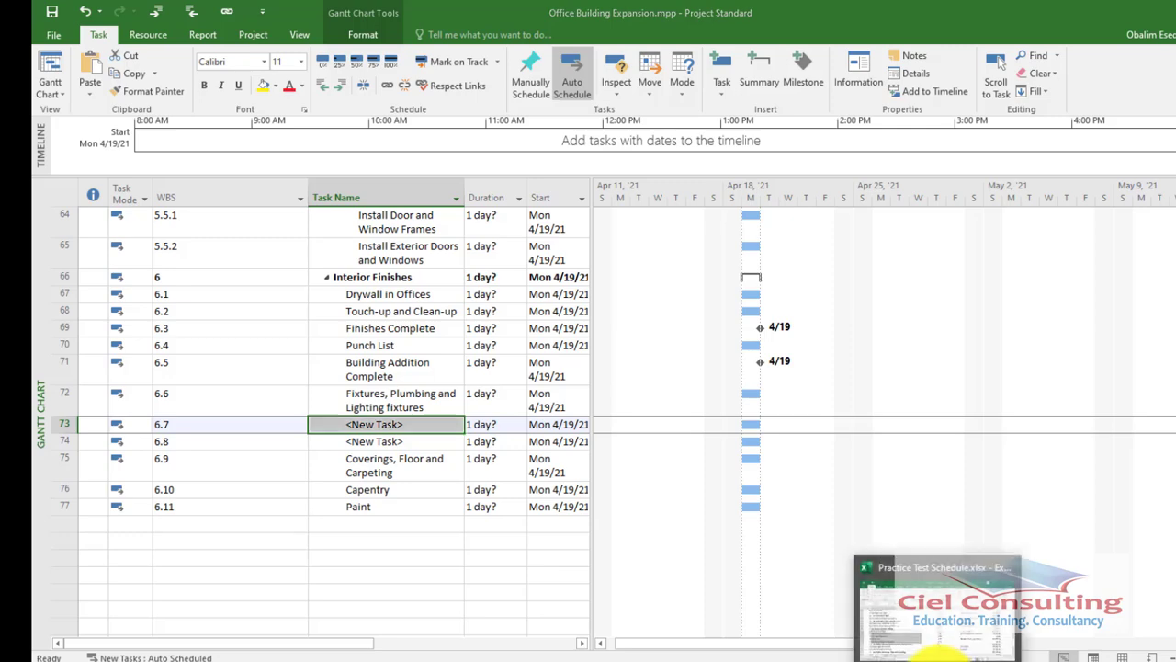
# Switch to the Practice Test Schedule workbook in Excel and copy the task names Install Lighting Fixtures and Install Plumbing Fixtures.
pyautogui.click(938, 616)
pyautogui.scroll(-1, 491, 506)
pyautogui.scroll(-2, 491, 506)
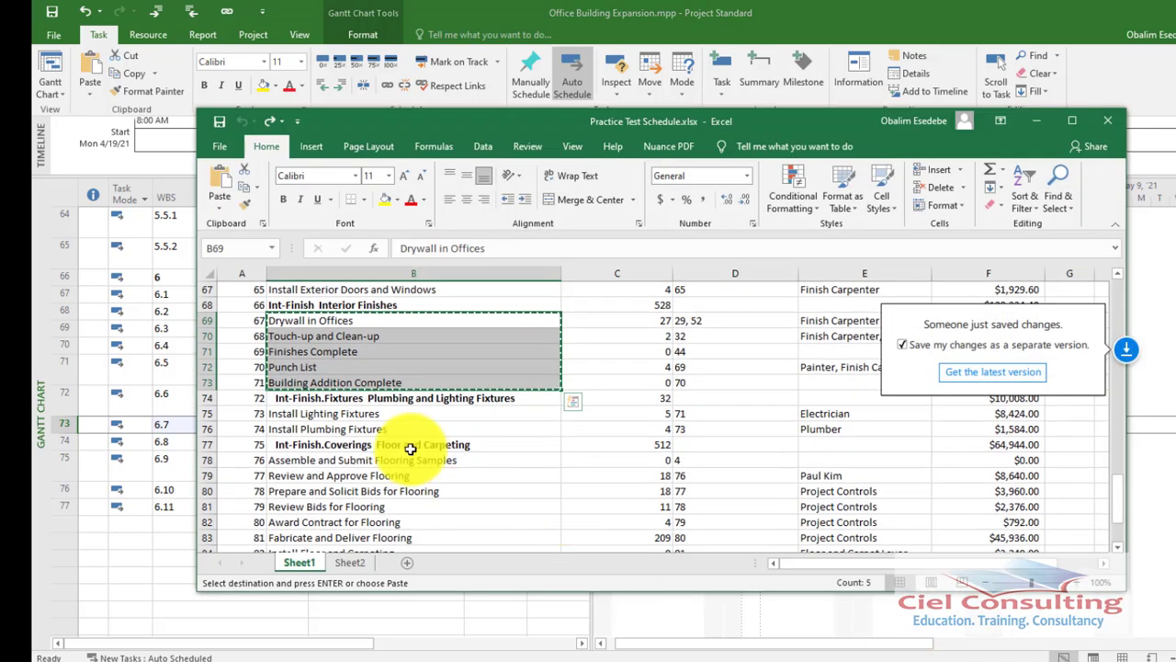
pyautogui.click(363, 416)
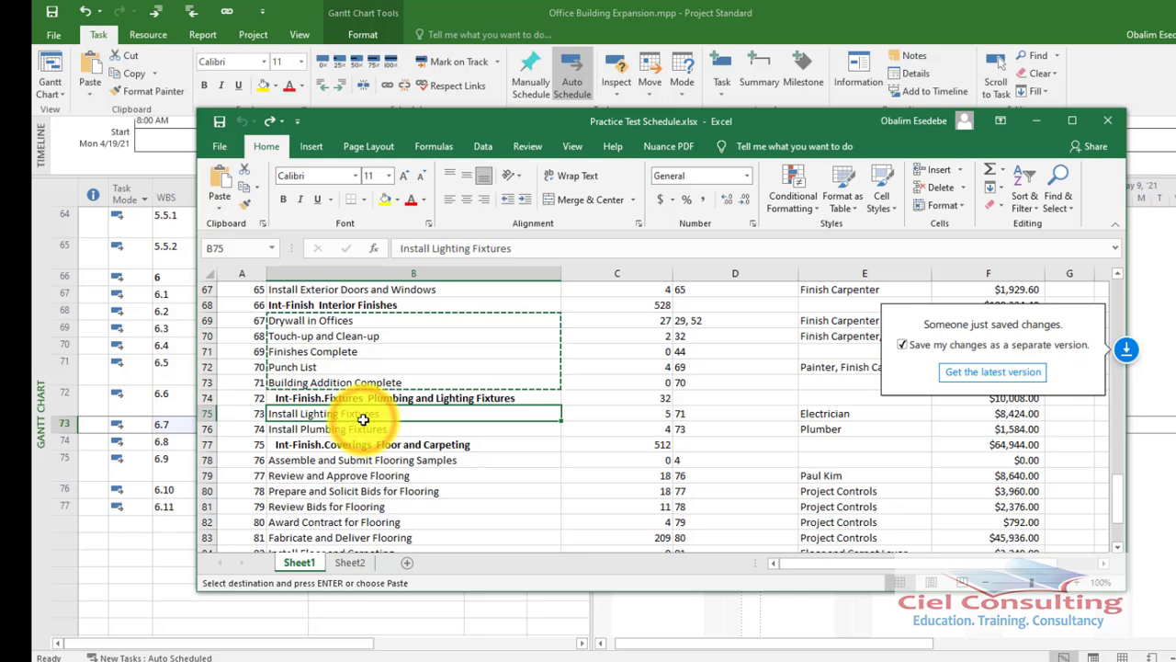
pyautogui.hotkey('shift', 'Down')
pyautogui.hotkey('ctrl', 'c')
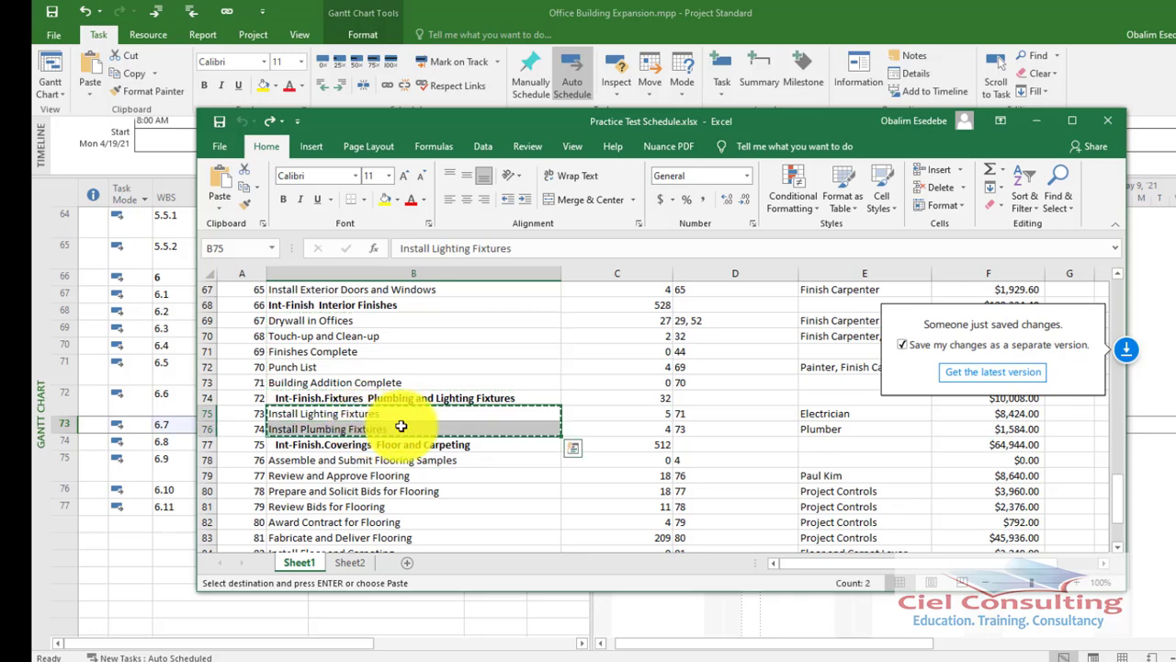
# Back in Project, paste the two copied names into the new tasks and indent them under Fixtures, Plumbing and Lighting fixtures.
pyautogui.hotkey('alt', 'Tab')
pyautogui.hotkey('ctrl', 'v')
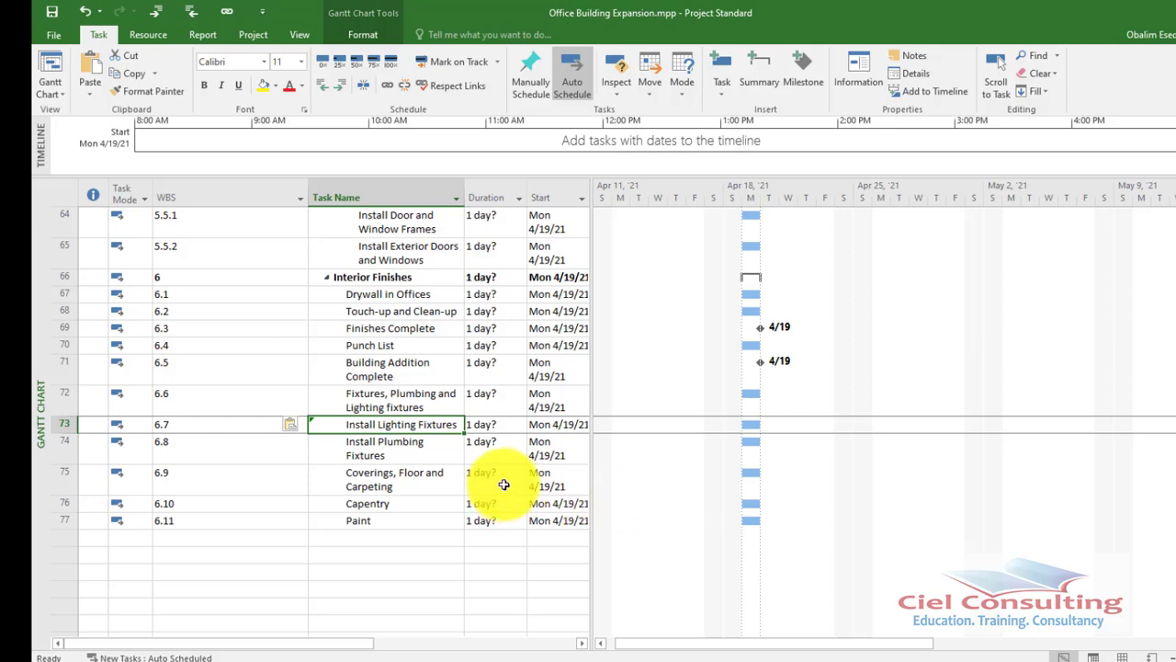
pyautogui.hotkey('shift', 'Down')
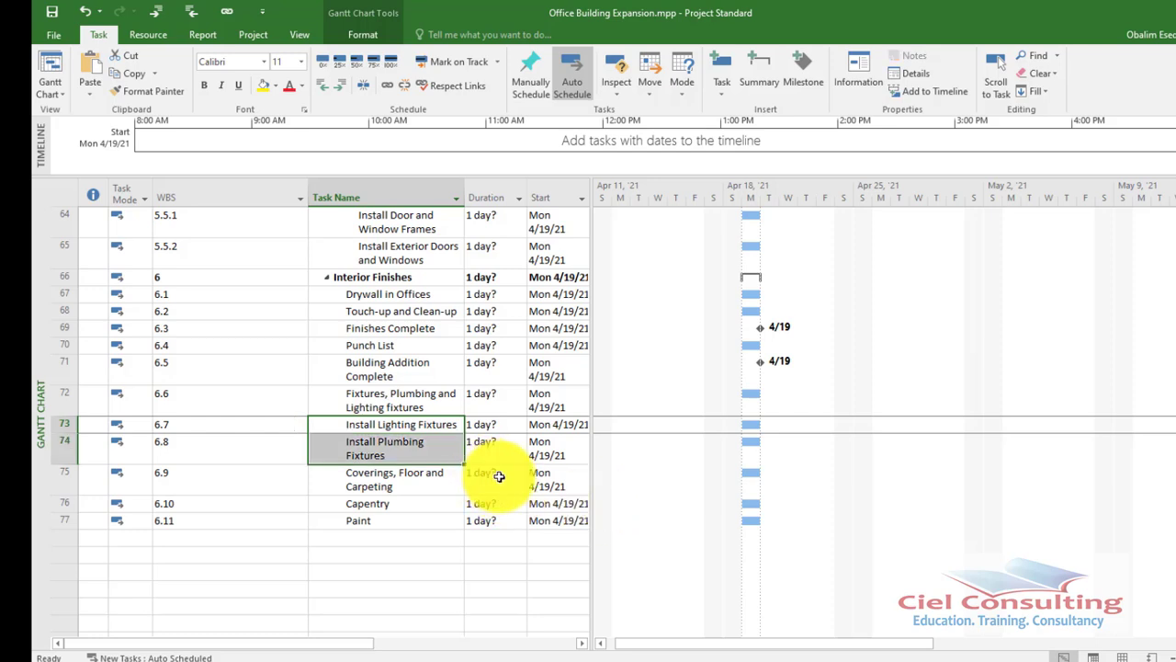
pyautogui.click(153, 11)
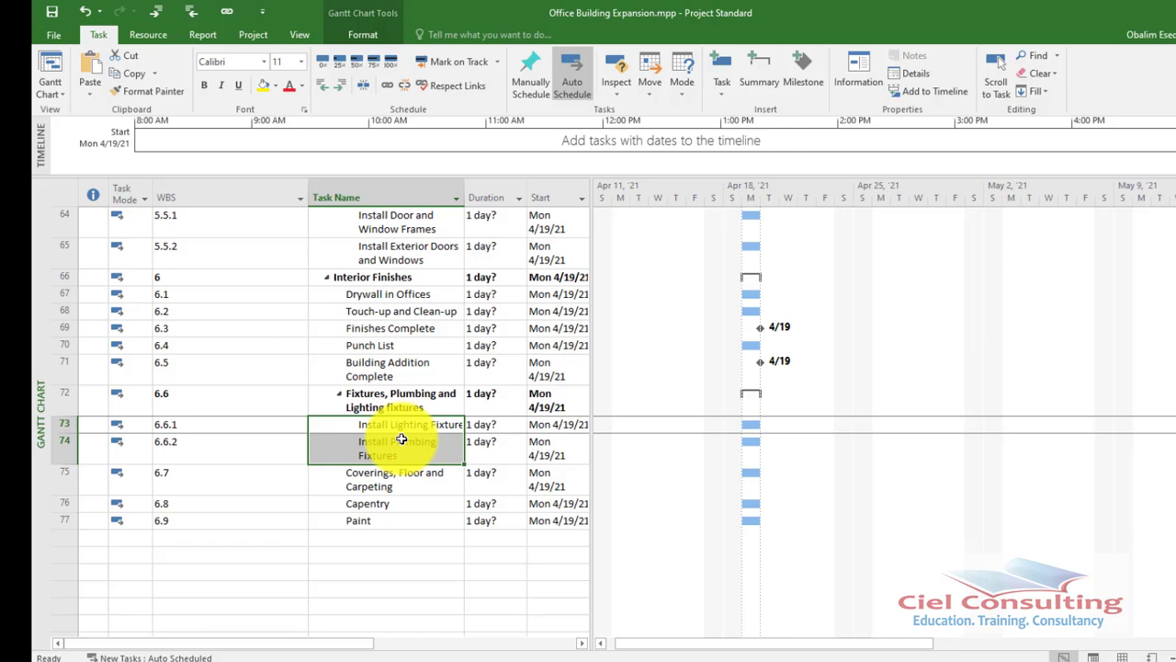
# Insert a new milestone between Coverings, Floor and Carpeting and Capentry.
pyautogui.click(386, 481)
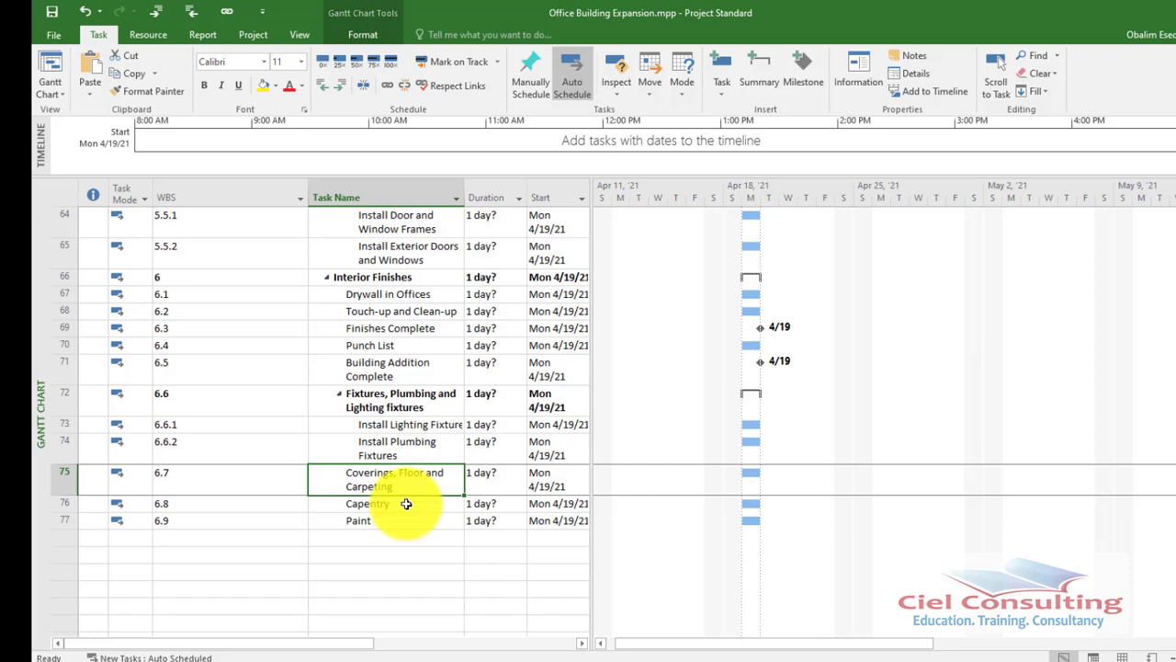
pyautogui.click(408, 504)
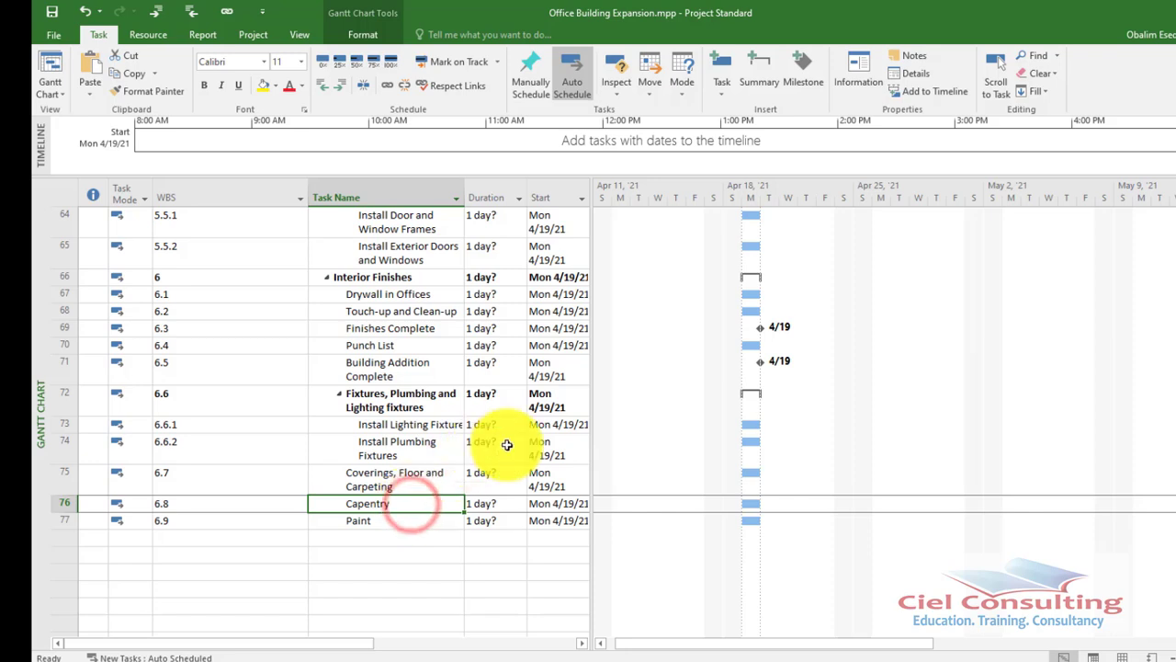
pyautogui.click(805, 79)
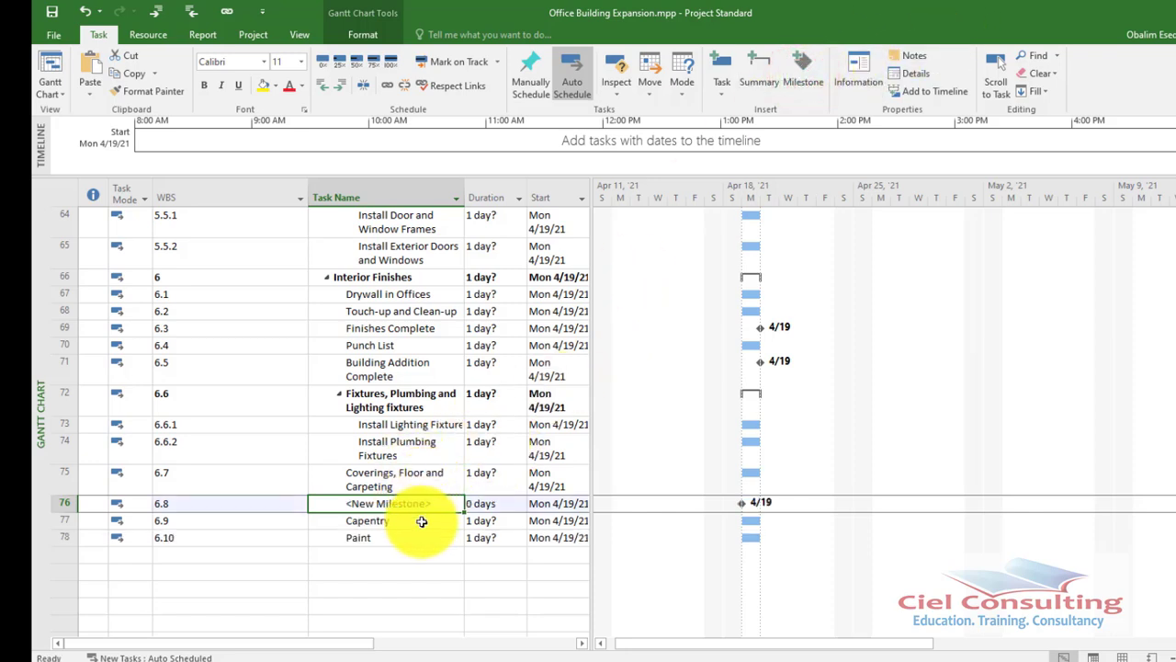
# Insert six new tasks between the new milestone and Capentry.
pyautogui.click(421, 521)
pyautogui.click(724, 64)
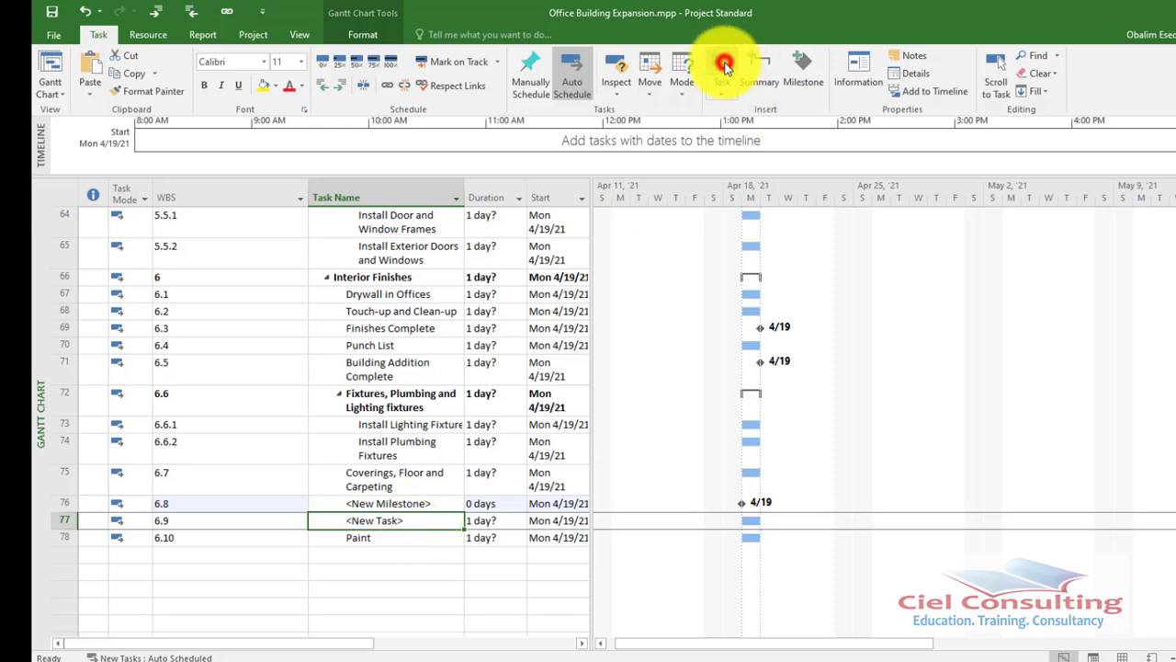
pyautogui.click(725, 66)
pyautogui.click(724, 66)
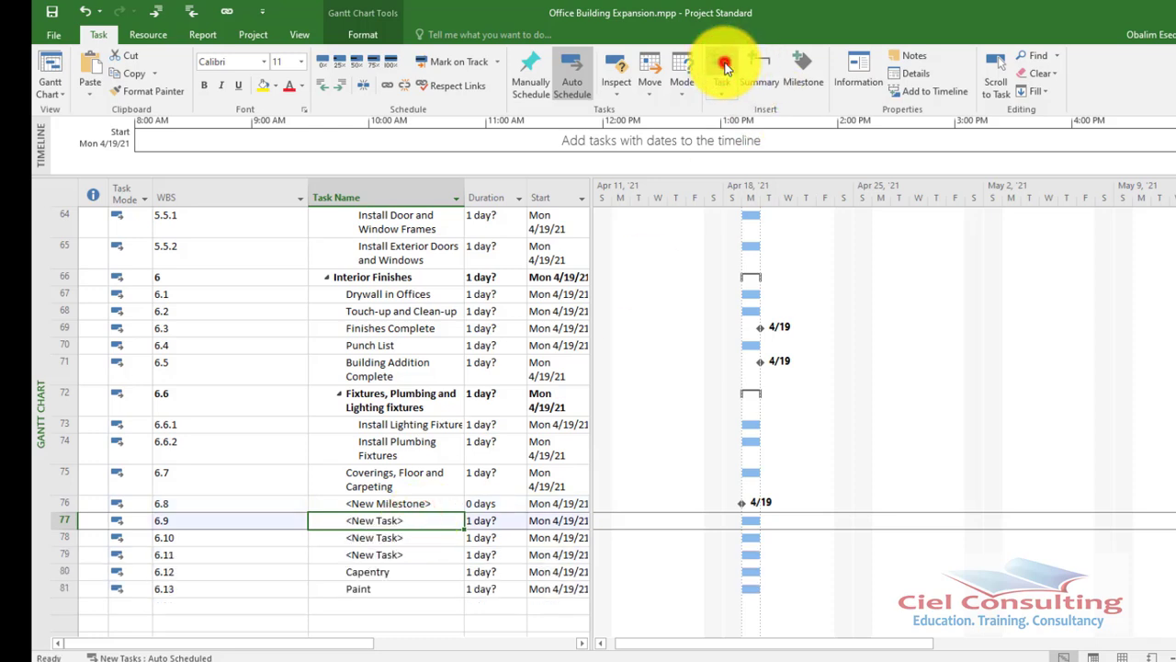
pyautogui.click(724, 66)
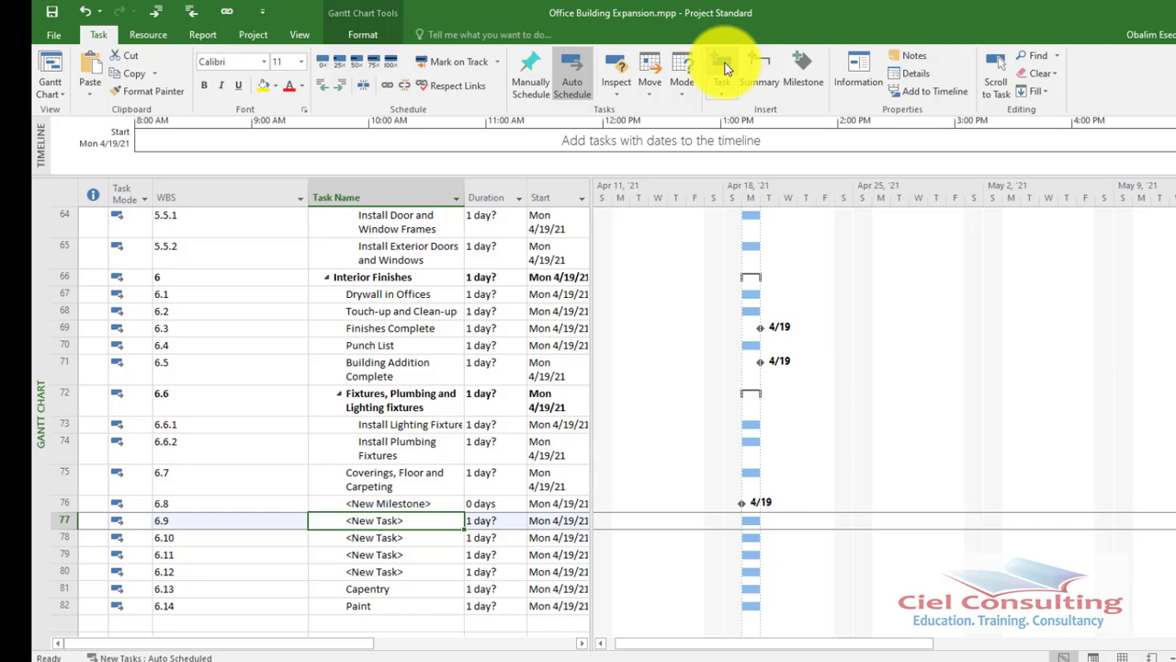
pyautogui.click(724, 67)
pyautogui.click(724, 67)
# Fill the new milestone and six task rows with the flooring activities from Assemble and Submit Flooring Samples to Install Floor and Carpeting, copied from the Excel schedule.
pyautogui.scroll(-2, 399, 373)
pyautogui.click(401, 373)
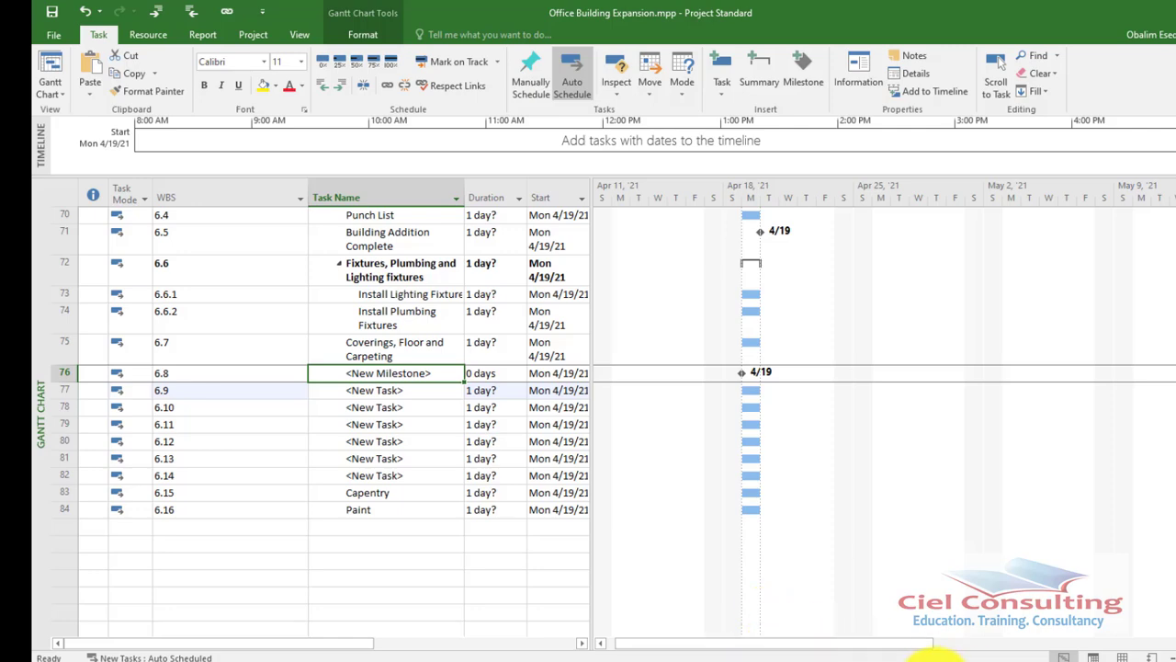
pyautogui.hotkey('alt', 'Tab')
pyautogui.scroll(-1, 412, 501)
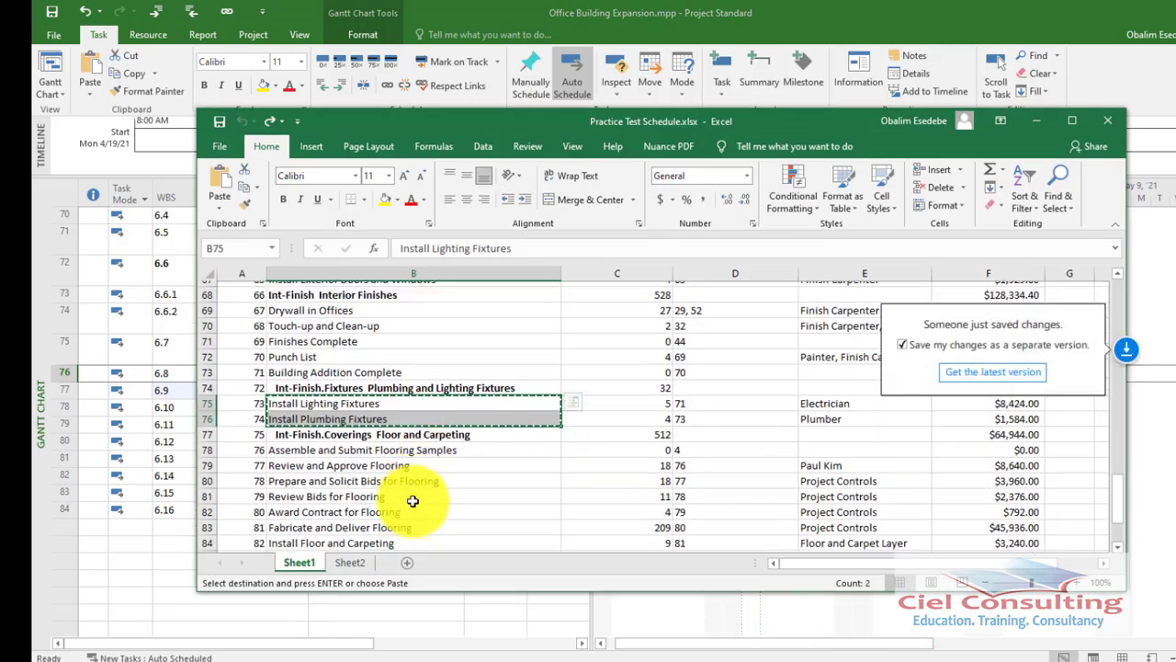
pyautogui.scroll(-1, 413, 501)
pyautogui.hotkey('alt', 'Tab')
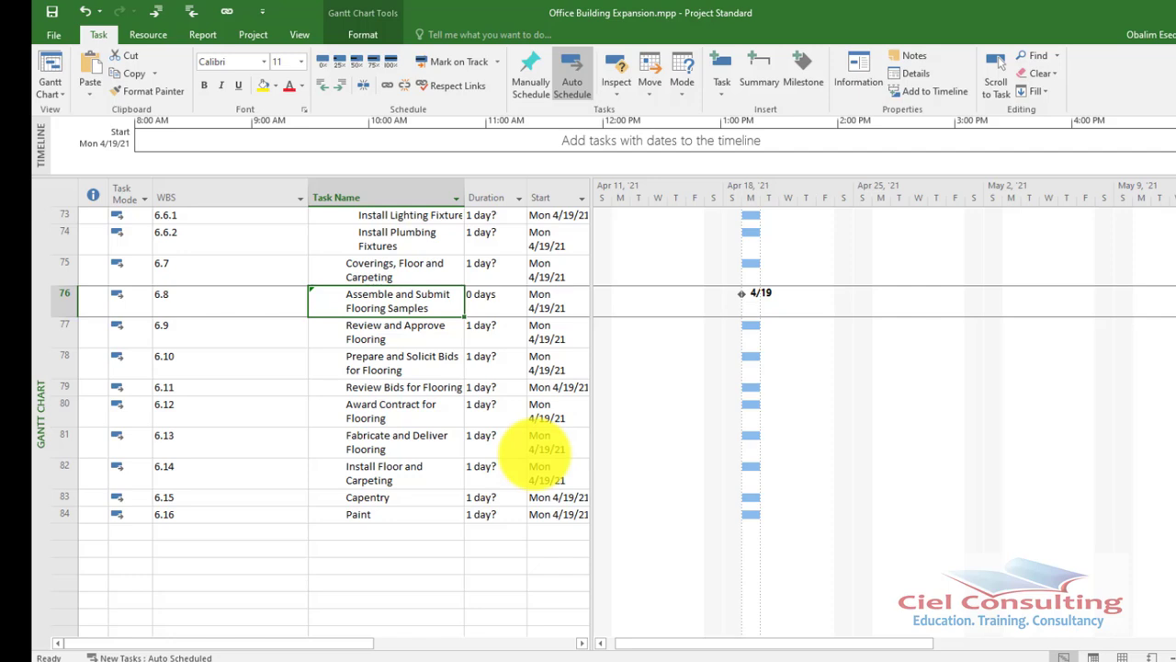
# Indent the seven flooring tasks, Assemble and Submit Flooring Samples through Install Floor and Carpeting, under Coverings, Floor and Carpeting.
pyautogui.hotkey('shift', 'Down')
pyautogui.hotkey('shift', 'Down')
pyautogui.hotkey('shift', 'Down')
pyautogui.hotkey('shift', 'Down')
pyautogui.hotkey('shift', 'Down')
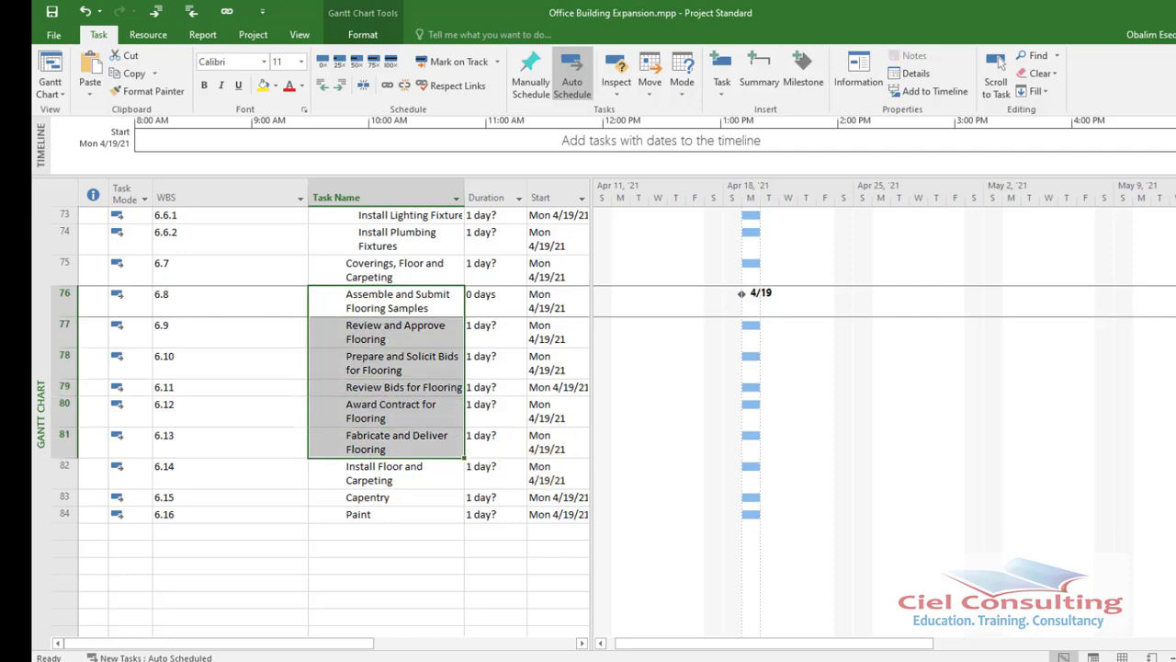
pyautogui.hotkey('shift', 'Down')
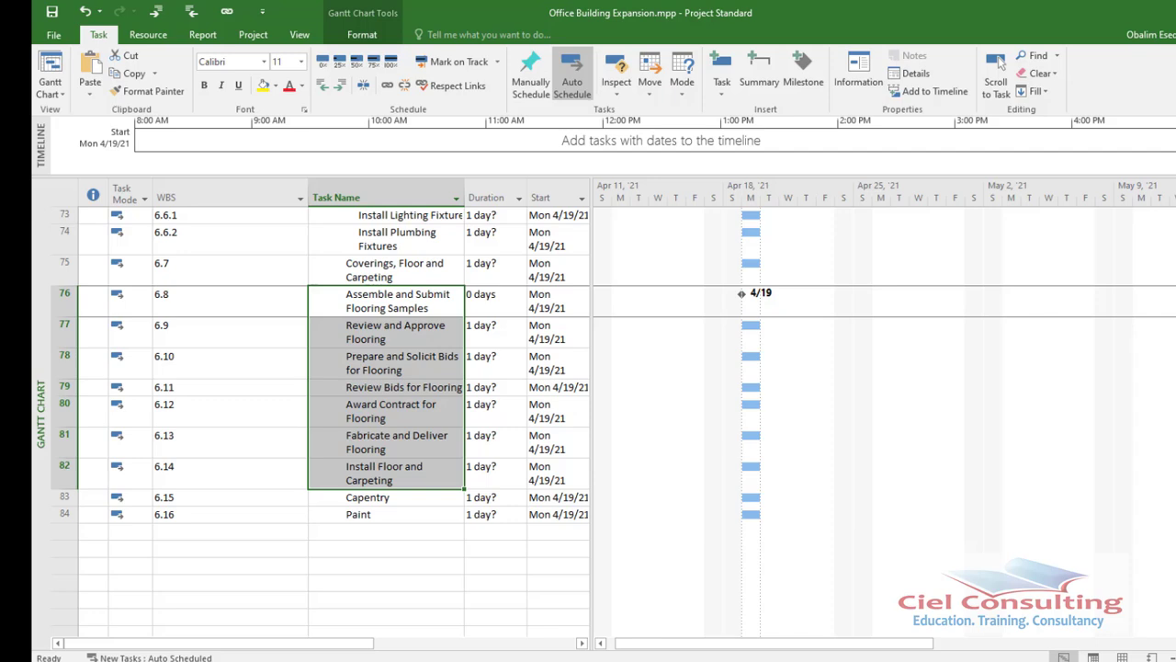
pyautogui.click(158, 12)
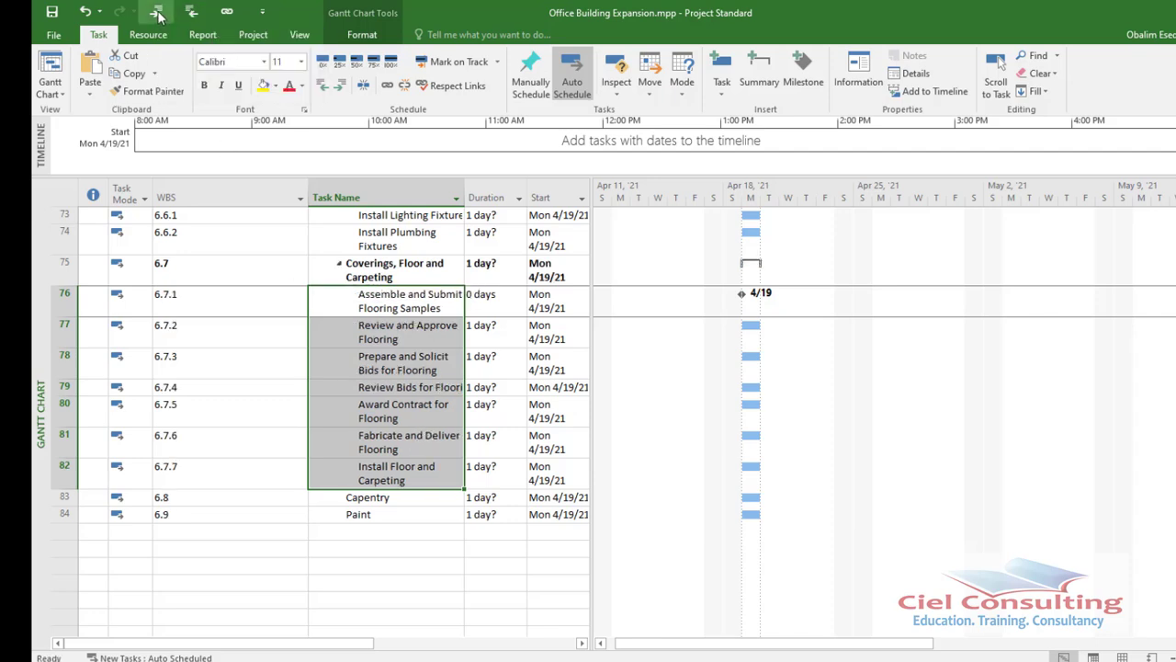
# Insert two new tasks above Paint, directly below Capentry.
pyautogui.click(424, 499)
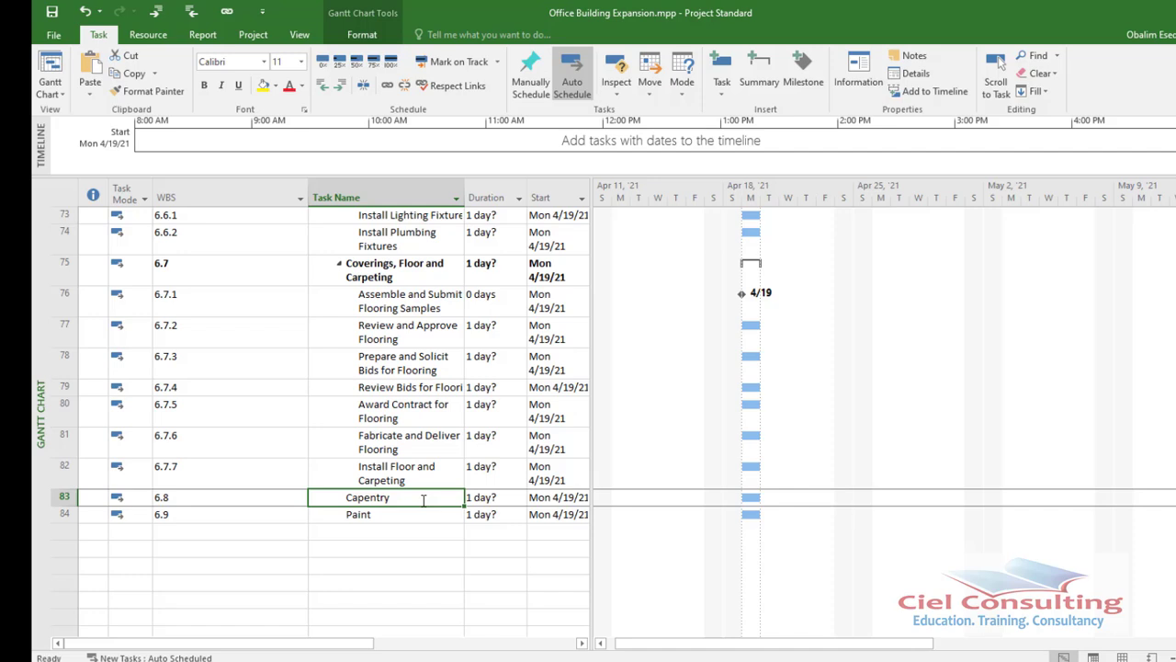
pyautogui.click(403, 518)
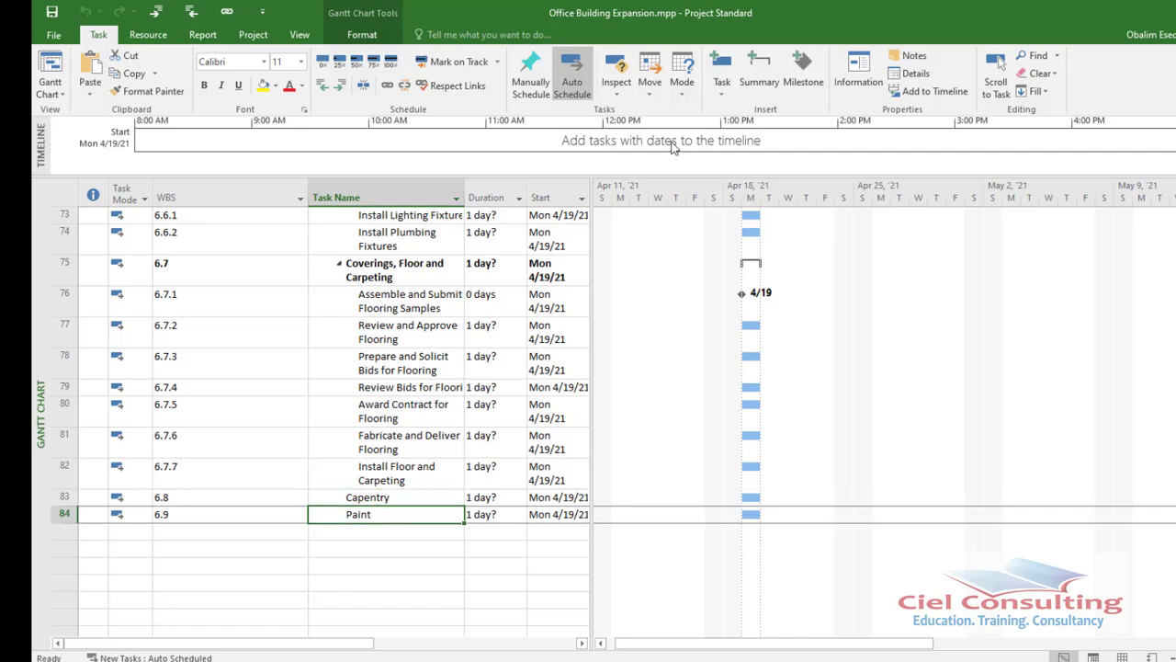
pyautogui.click(722, 69)
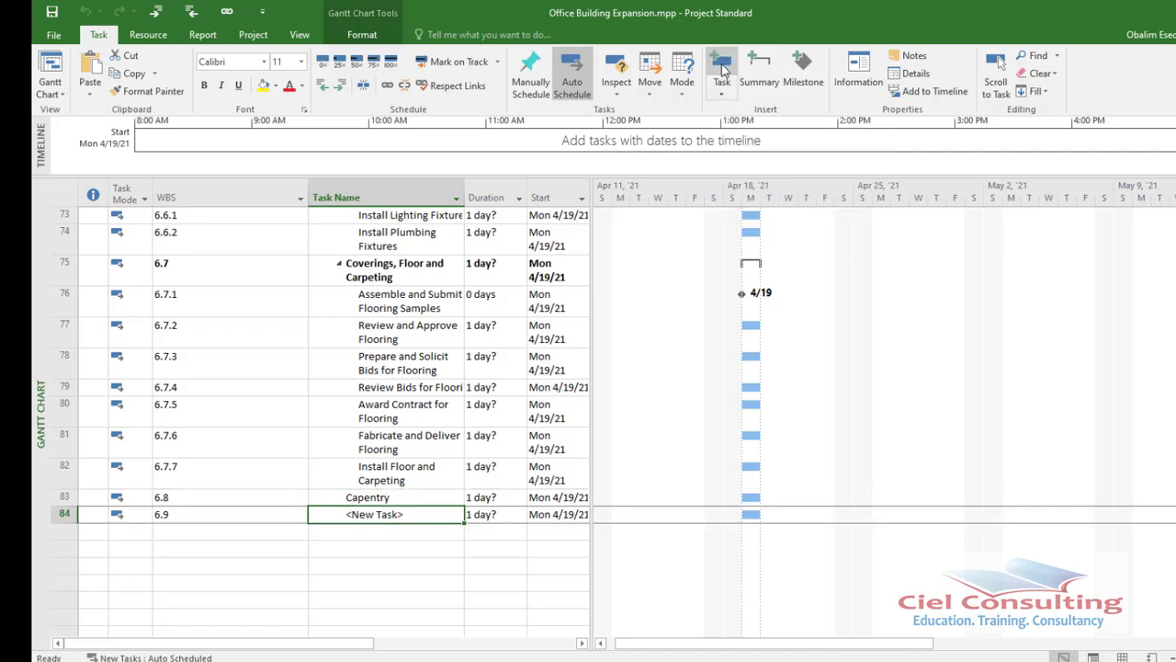
pyautogui.click(723, 70)
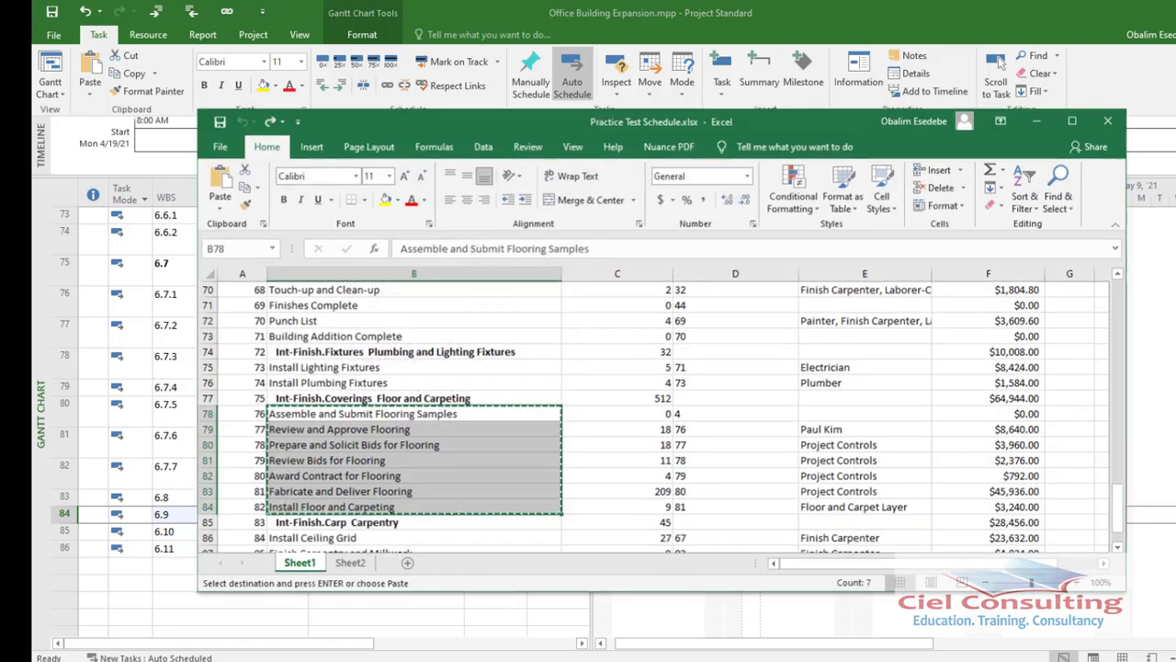
# Name the two new tasks "Install Ceiling Grid" and "Finish Carpentry and Millwork" from the Excel schedule and indent them under Capentry.
pyautogui.hotkey('alt', 'Tab')
pyautogui.hotkey('alt', 'Tab')
pyautogui.write('Install Ceiling Grid Finish Carpentry and Millwork')
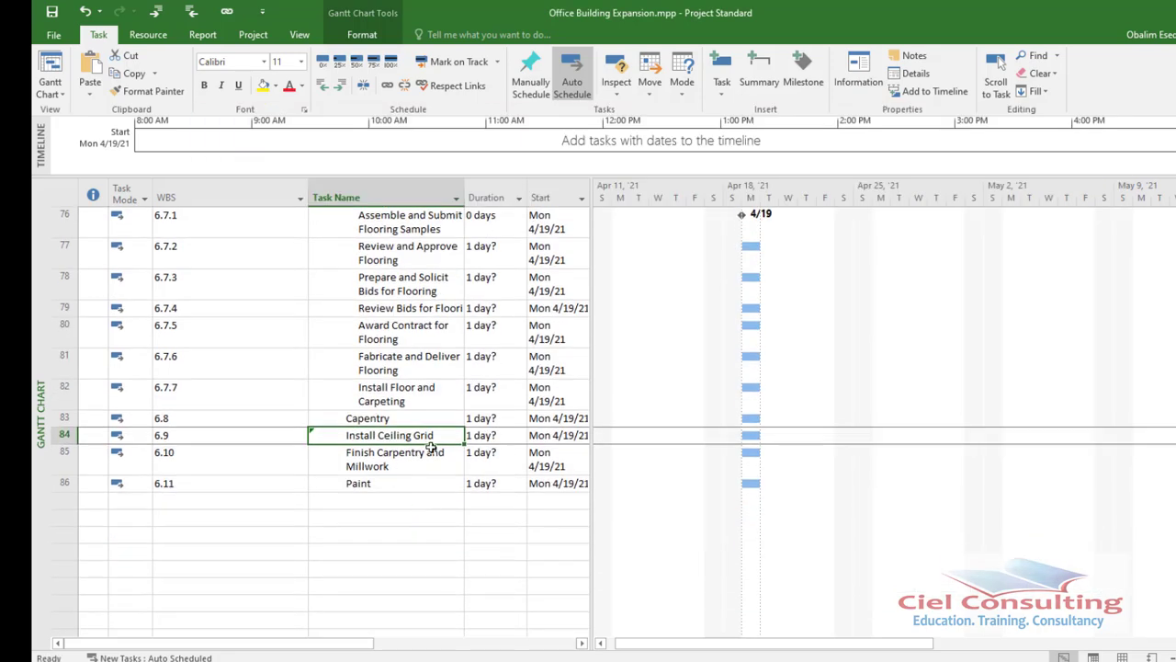
pyautogui.keyDown('shift'); pyautogui.click(431, 448); pyautogui.keyUp('shift')
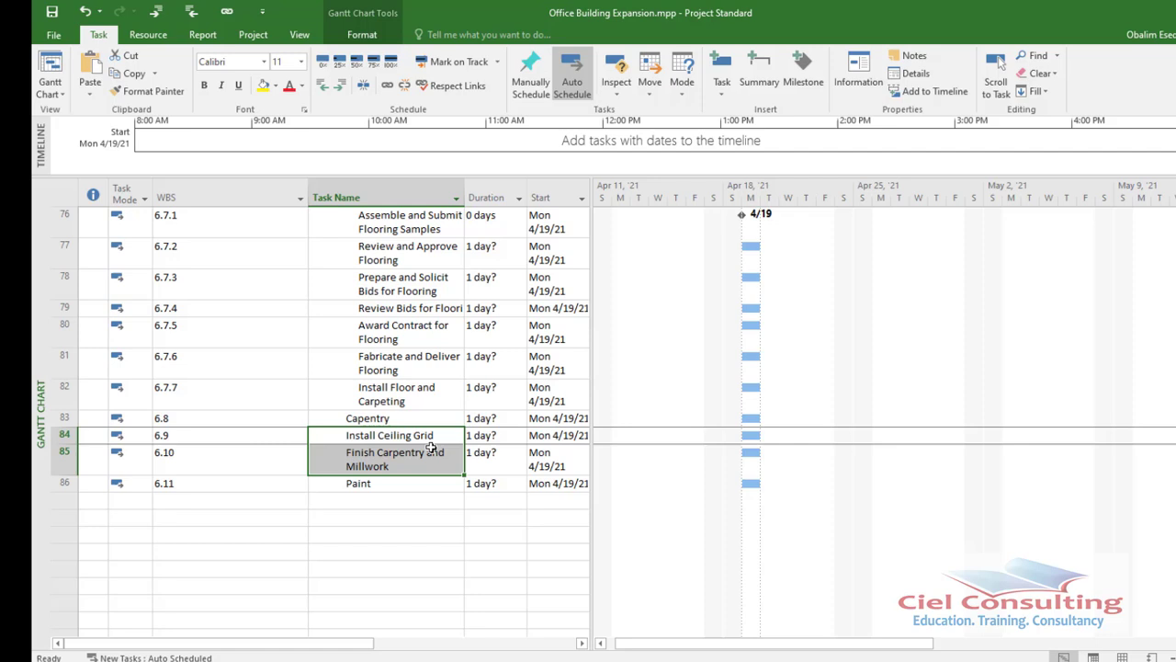
pyautogui.click(341, 86)
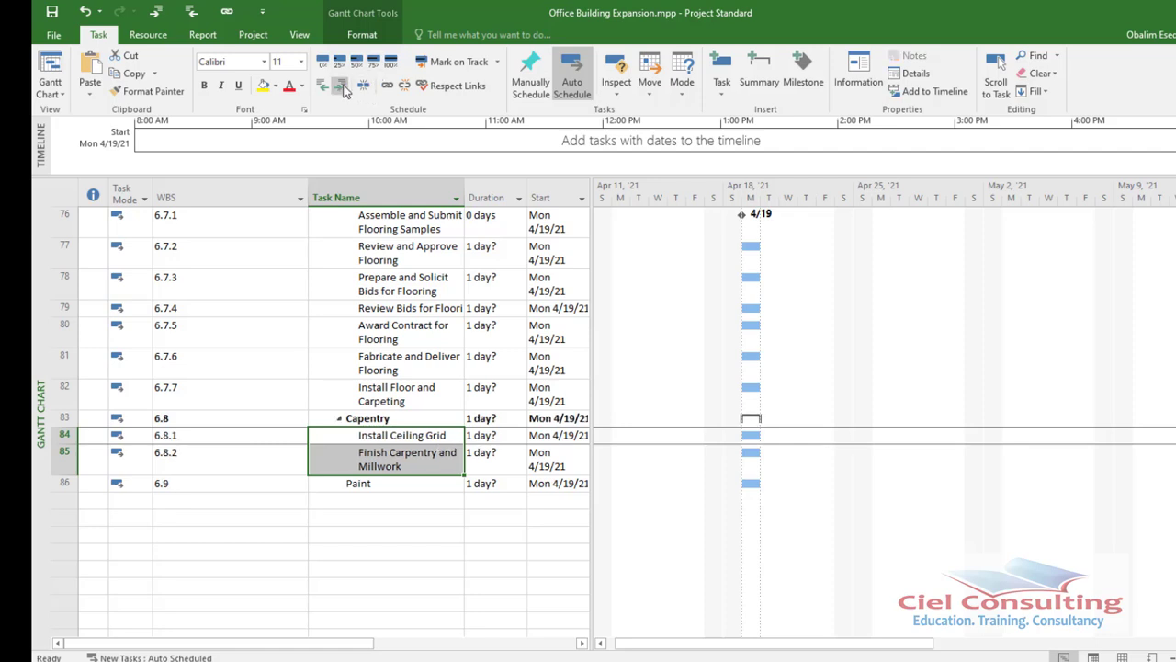
# Add a new task named "Paint Building" in the empty row directly below Paint.
pyautogui.click(400, 487)
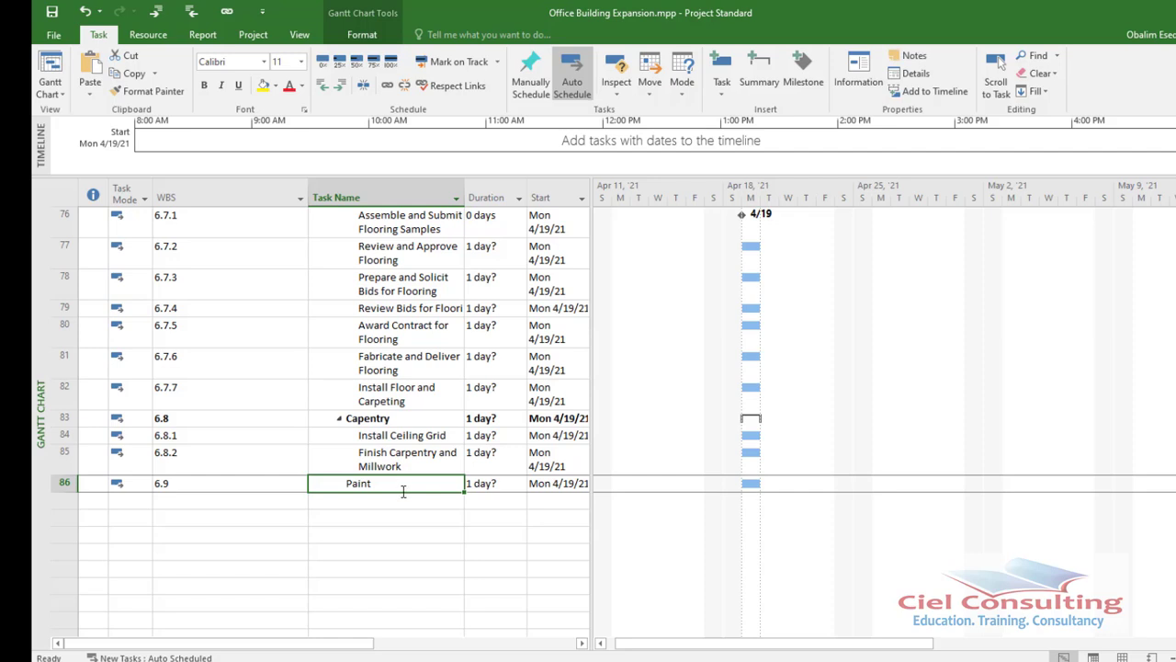
pyautogui.click(409, 502)
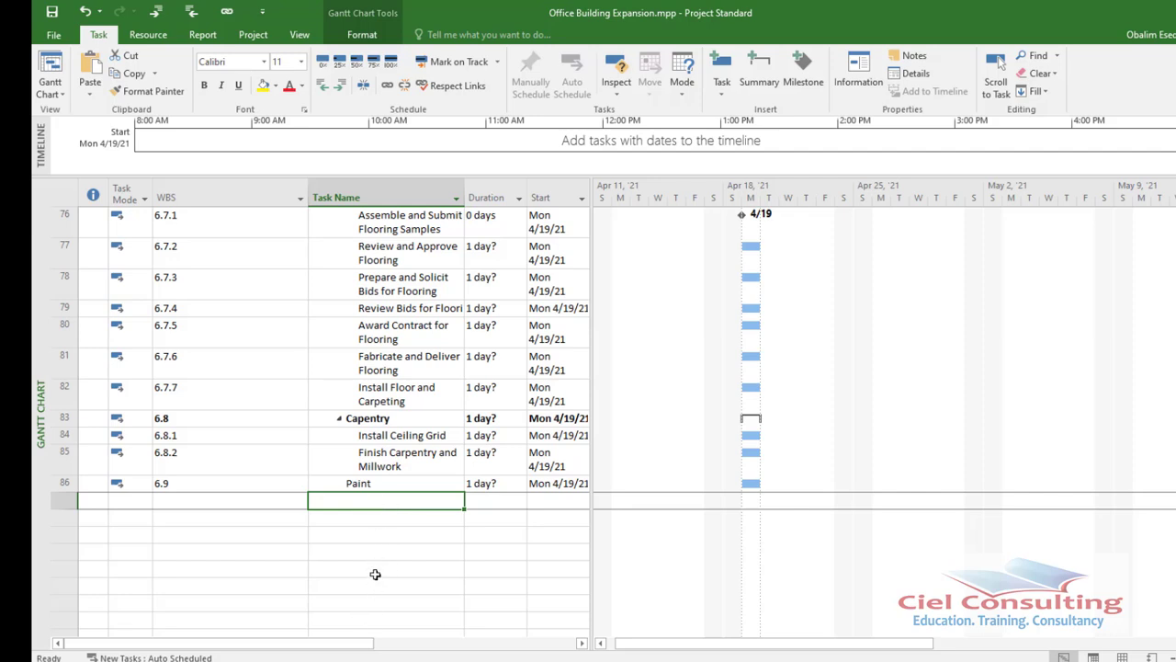
pyautogui.write('Paint')
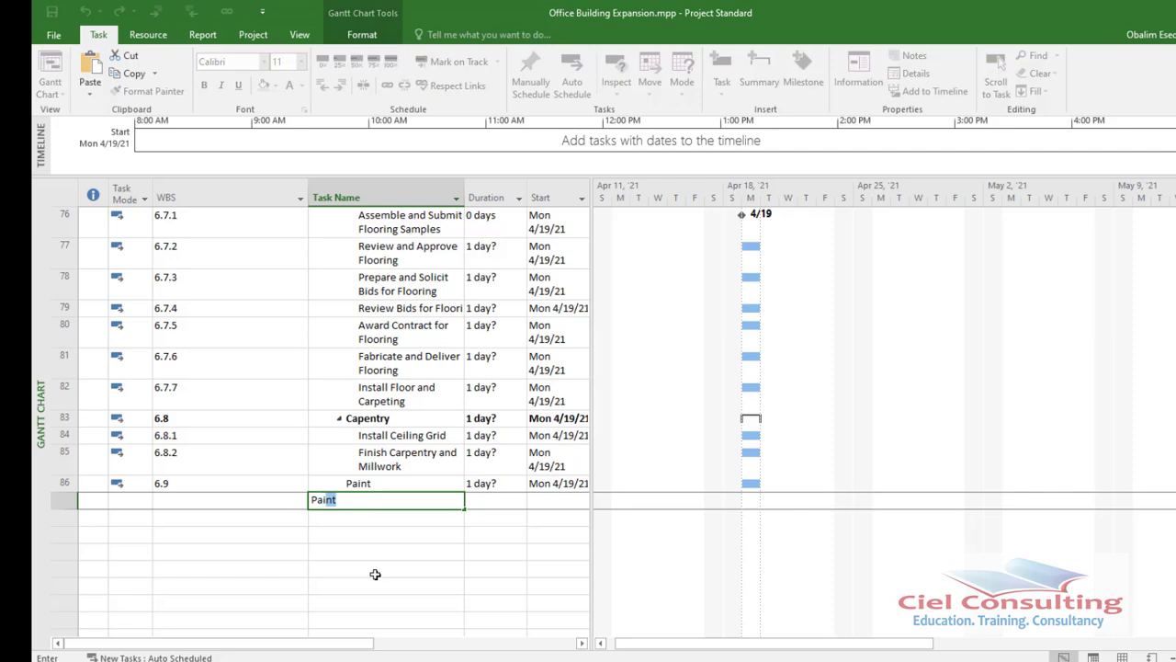
pyautogui.write(' Building')
pyautogui.press('Return')
# Indent Paint Building one level so it becomes a subtask of Paint.
pyautogui.click(390, 502)
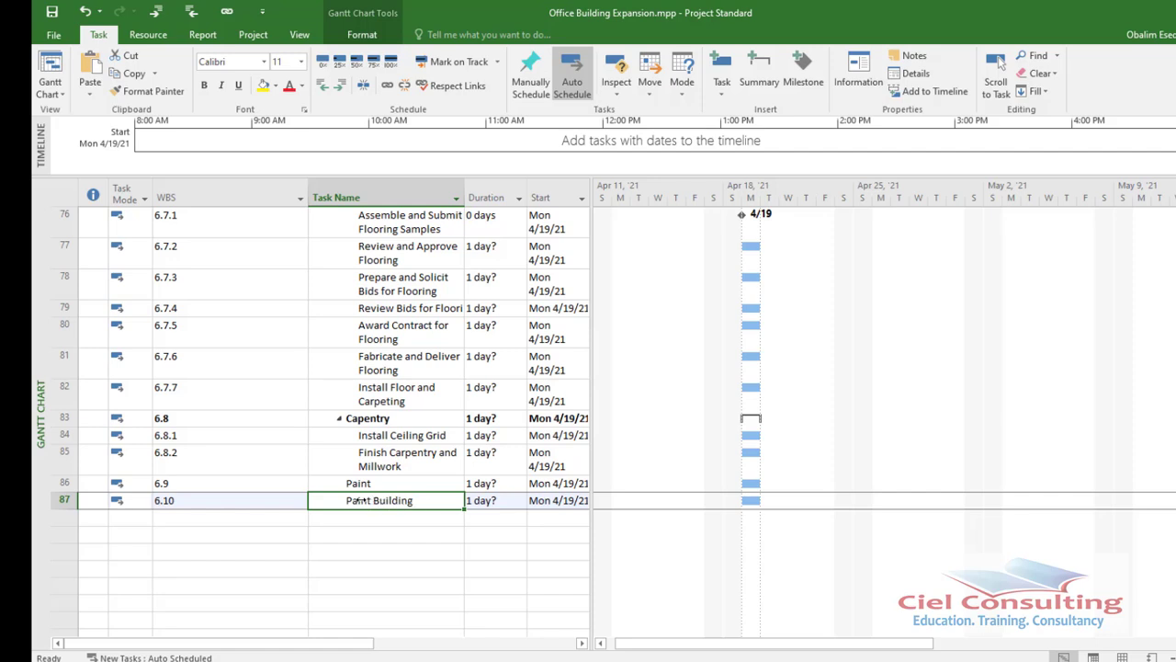
pyautogui.moveTo(360, 500); pyautogui.dragTo(389, 500)
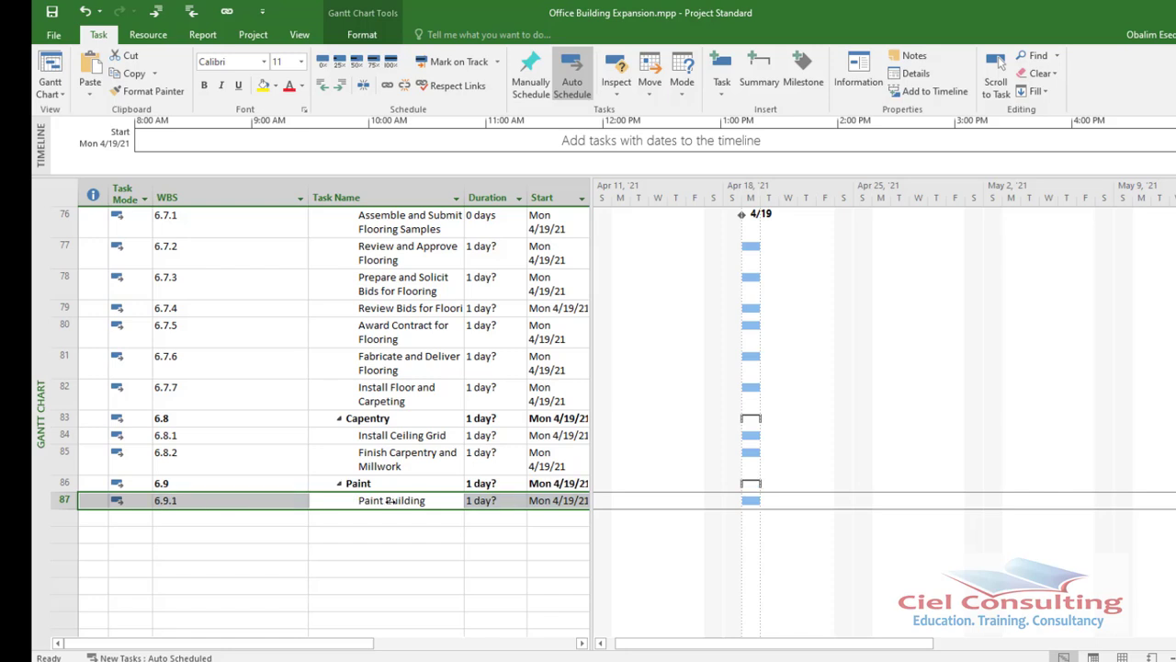
pyautogui.hotkey('ctrl', 'z')
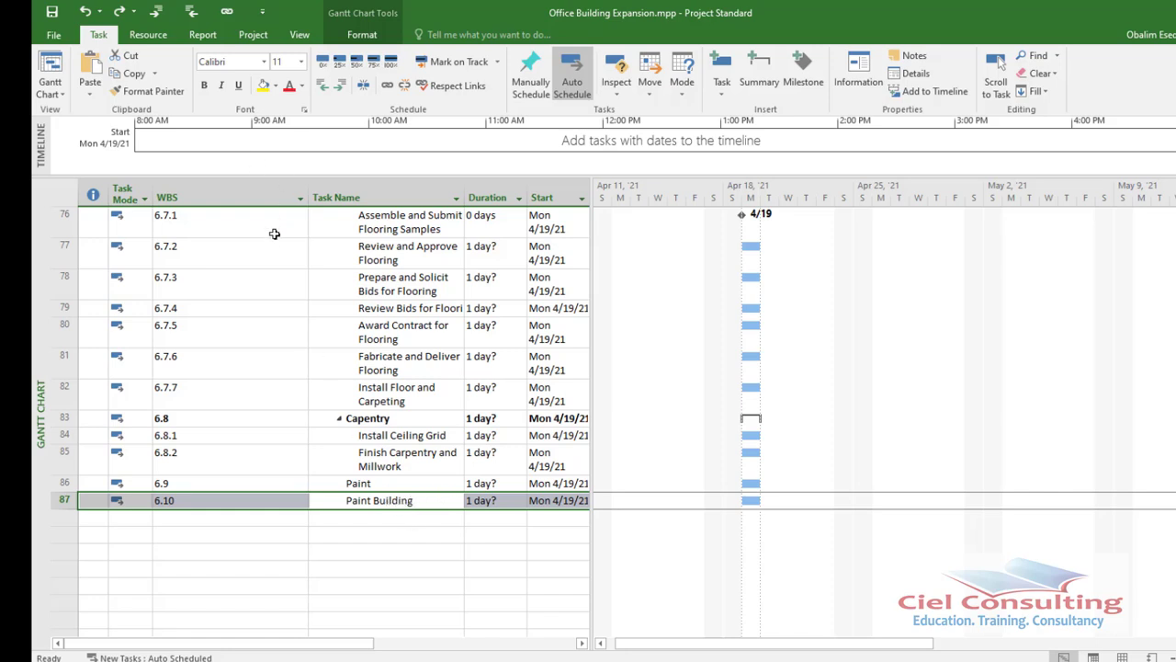
pyautogui.click(340, 87)
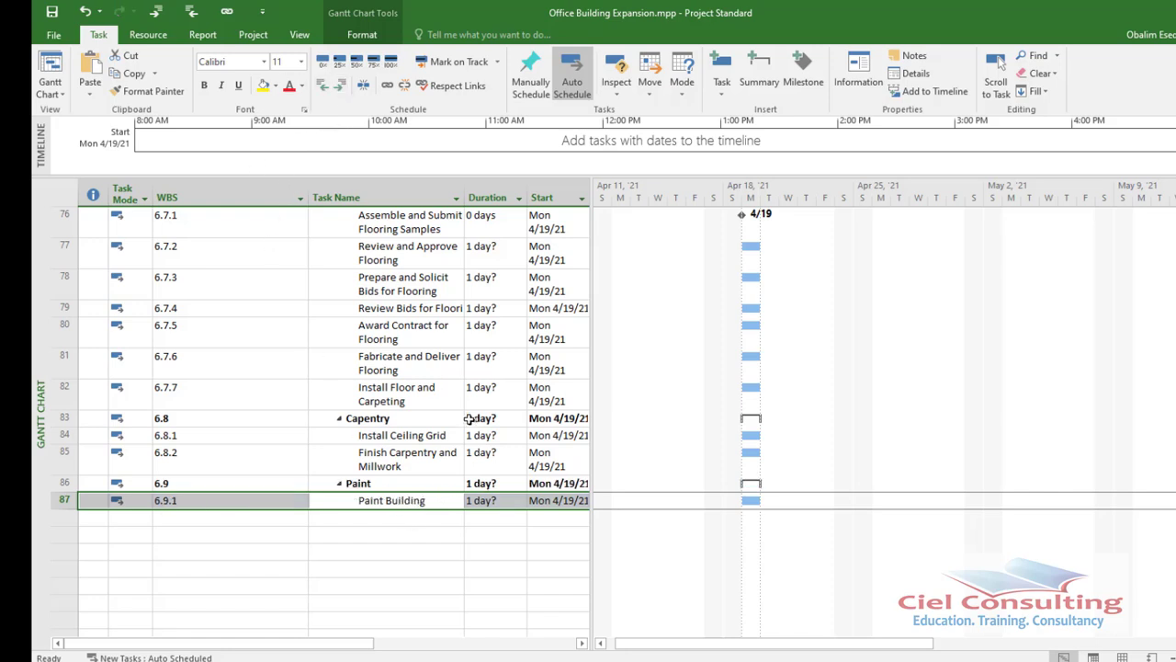
pyautogui.click(426, 547)
# Review the complete work breakdown structure from Design and Engineering to Paint, checking the phases, sub-phases, activities and milestones.
pyautogui.scroll(1, 422, 539)
pyautogui.scroll(12, 422, 539)
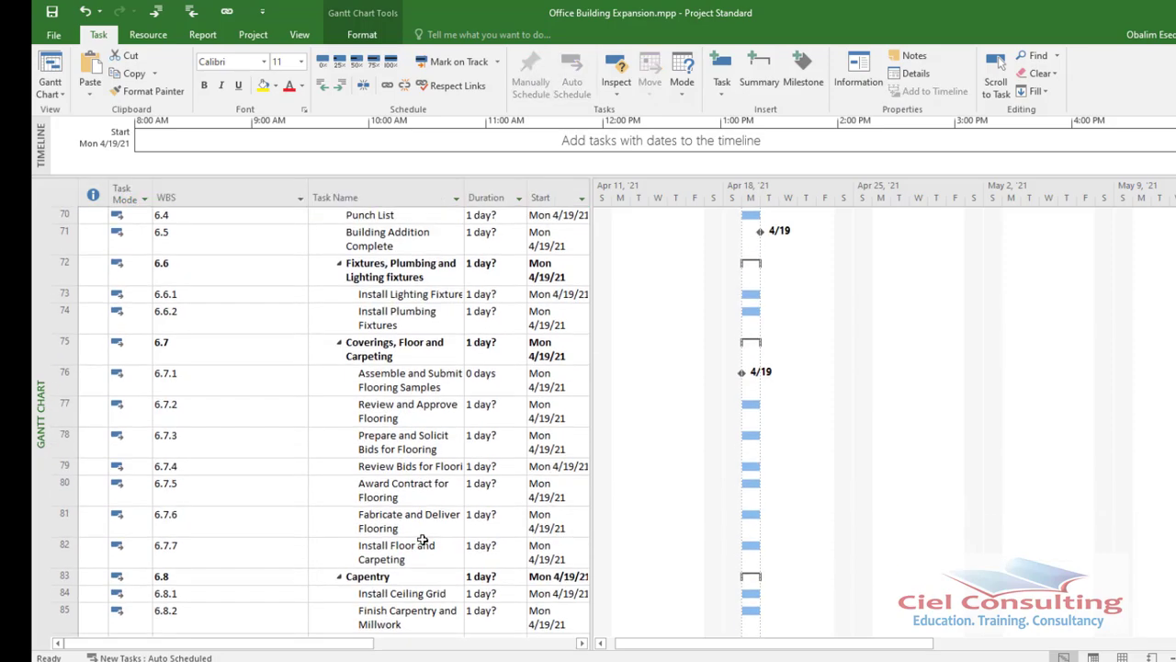
pyautogui.scroll(12, 422, 540)
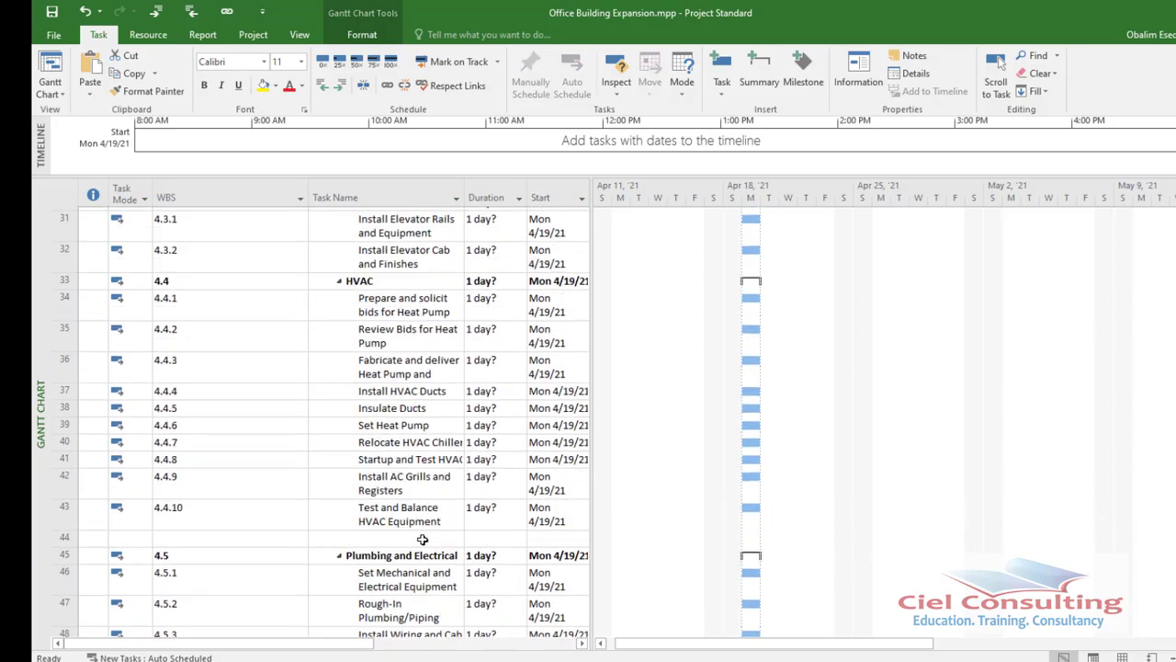
pyautogui.scroll(2, 422, 540)
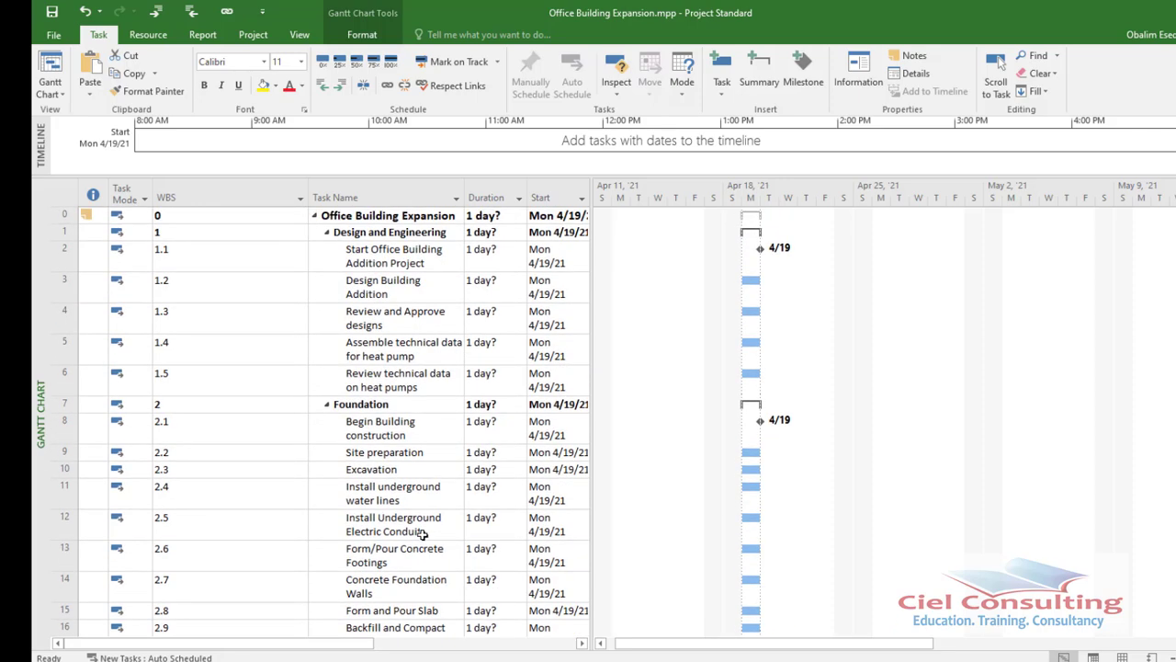
pyautogui.scroll(-8, 422, 534)
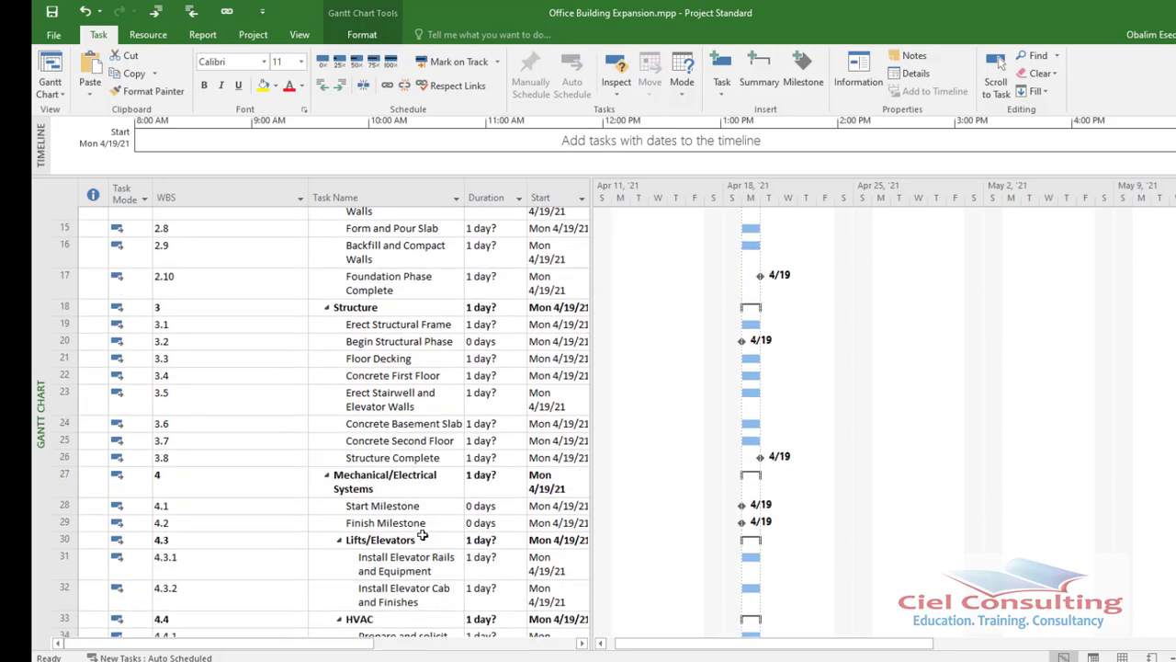
pyautogui.scroll(-2, 422, 537)
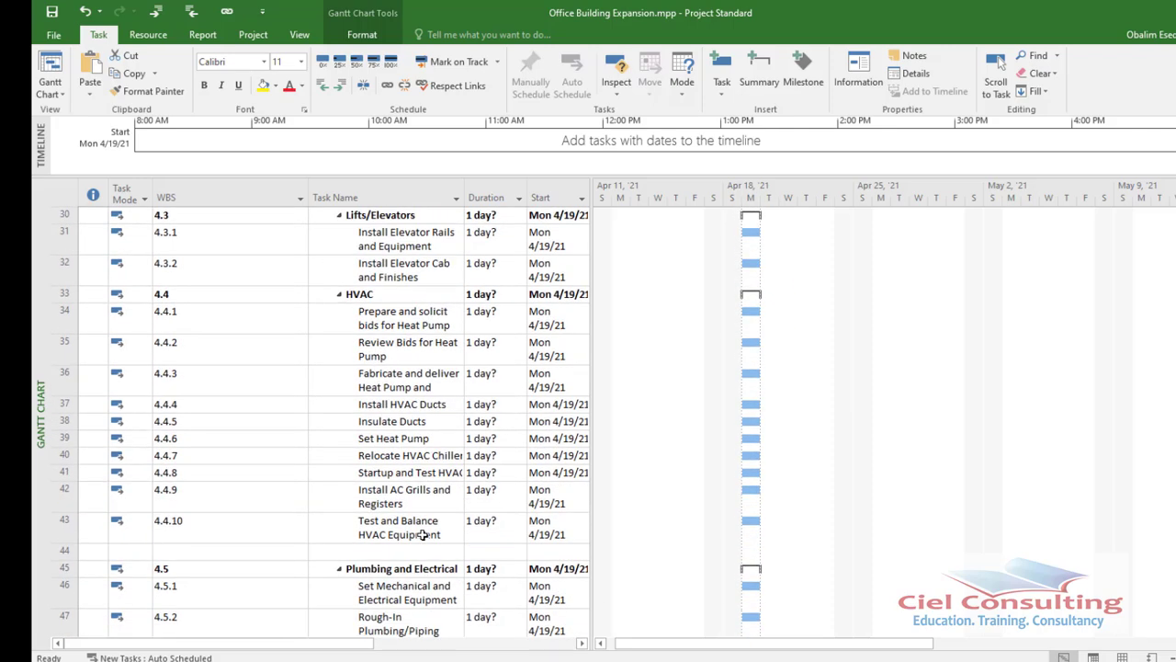
pyautogui.scroll(7, 422, 534)
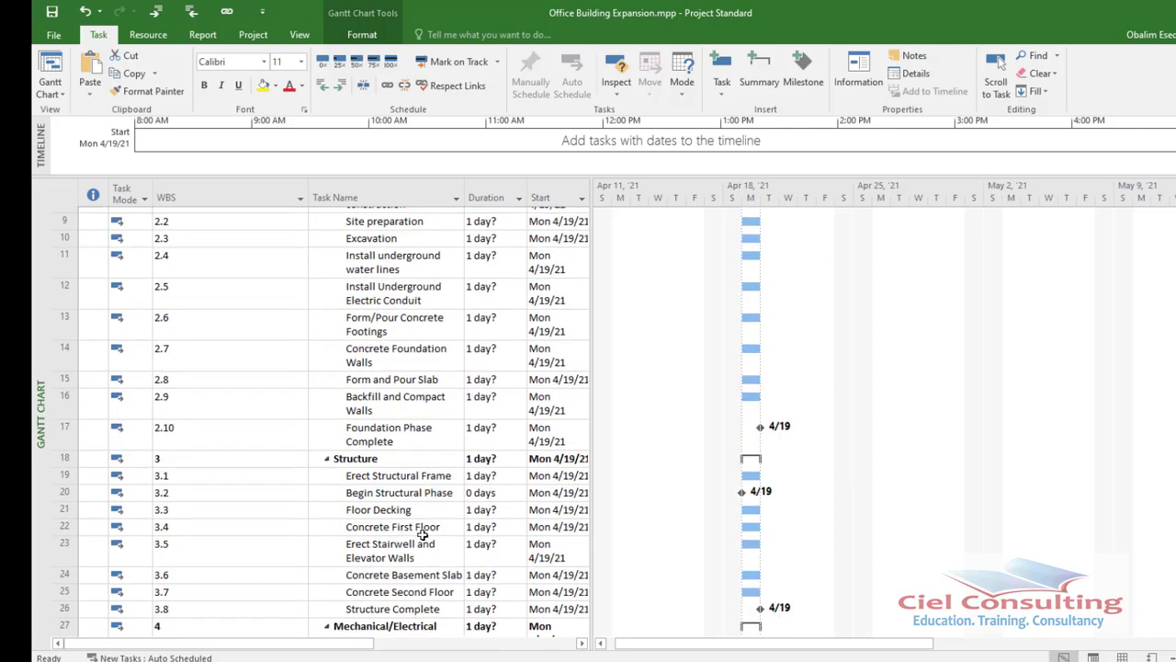
pyautogui.scroll(3, 422, 534)
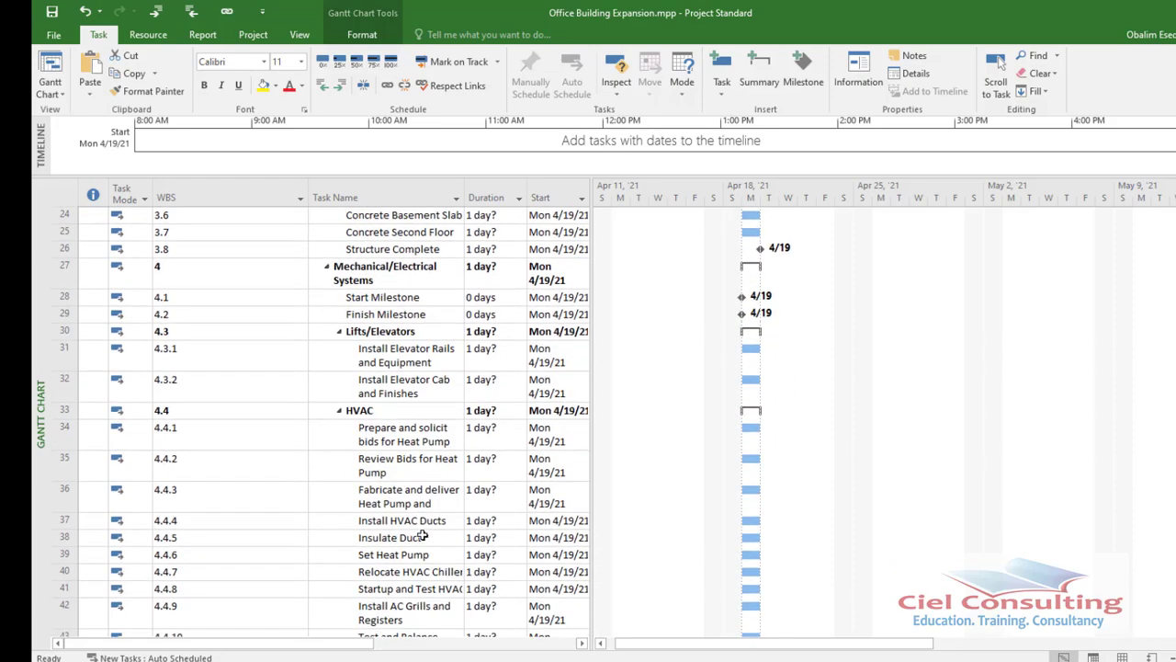
pyautogui.scroll(-7, 422, 536)
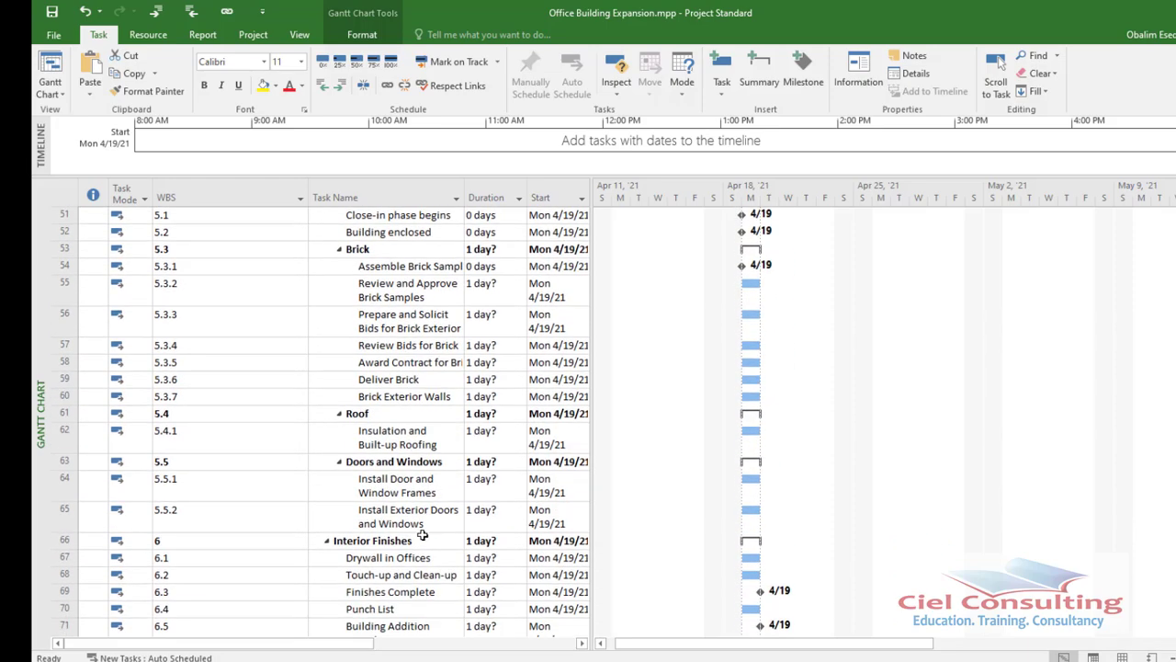
pyautogui.scroll(14, 422, 534)
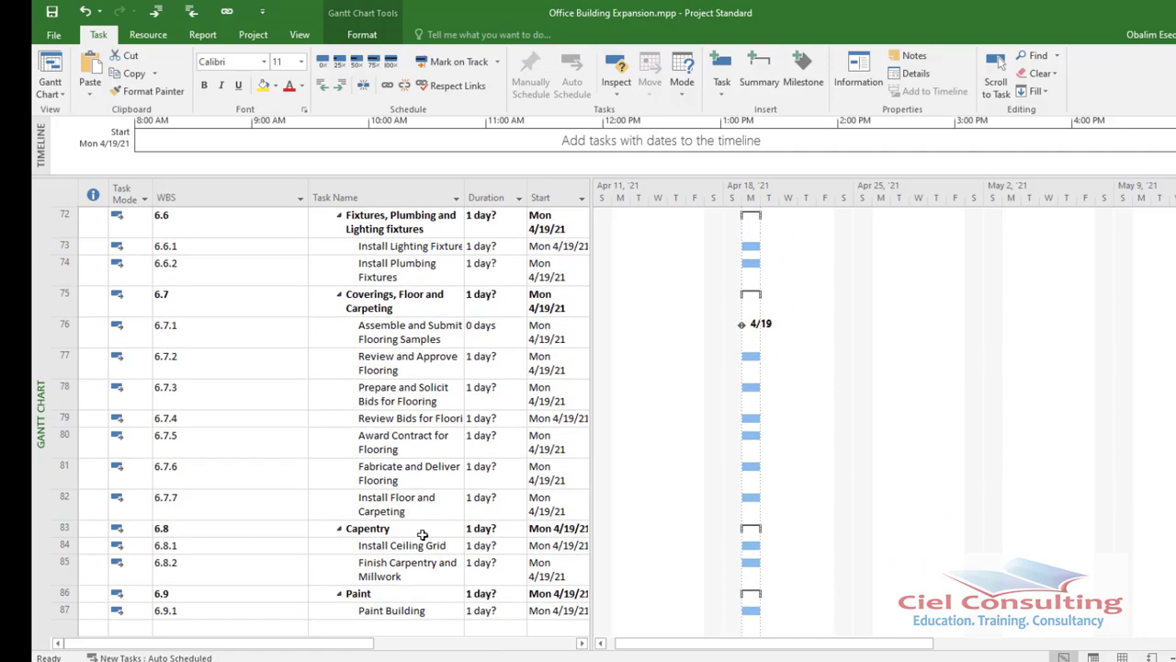
pyautogui.scroll(7, 422, 534)
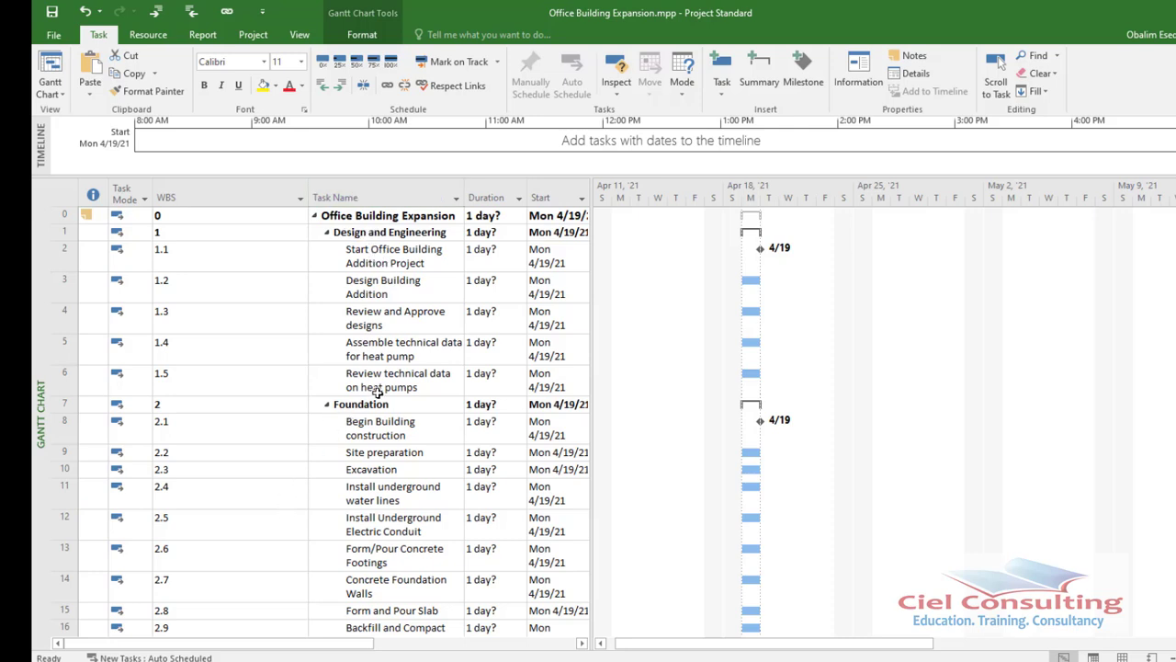
pyautogui.scroll(-6, 377, 450)
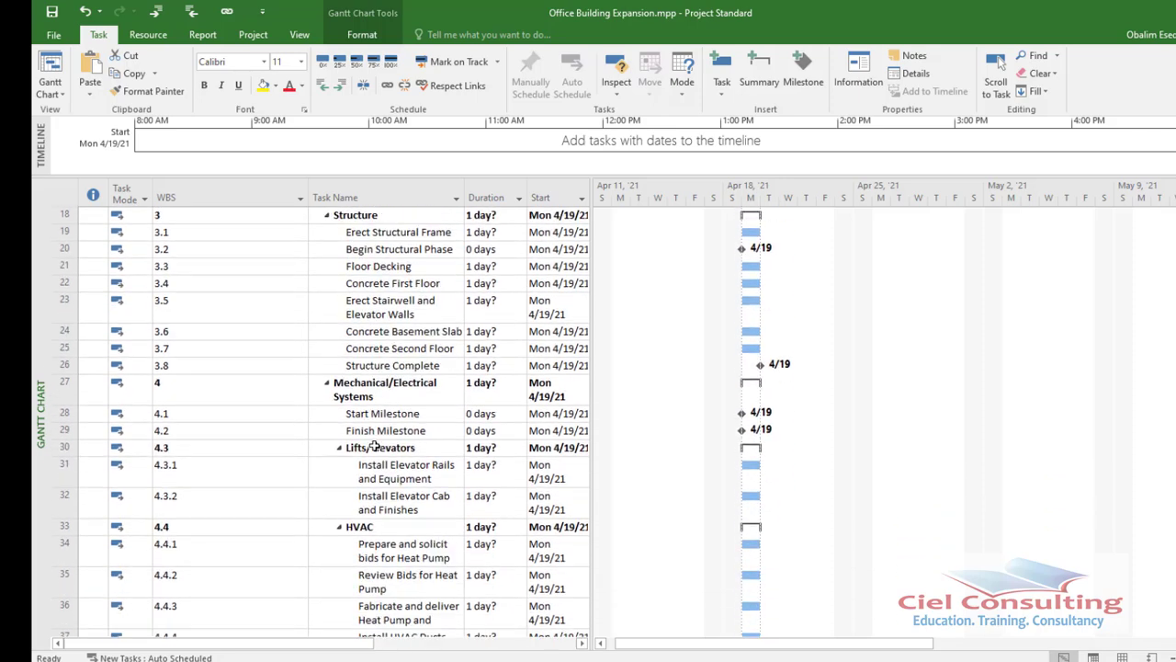
pyautogui.scroll(-2, 375, 446)
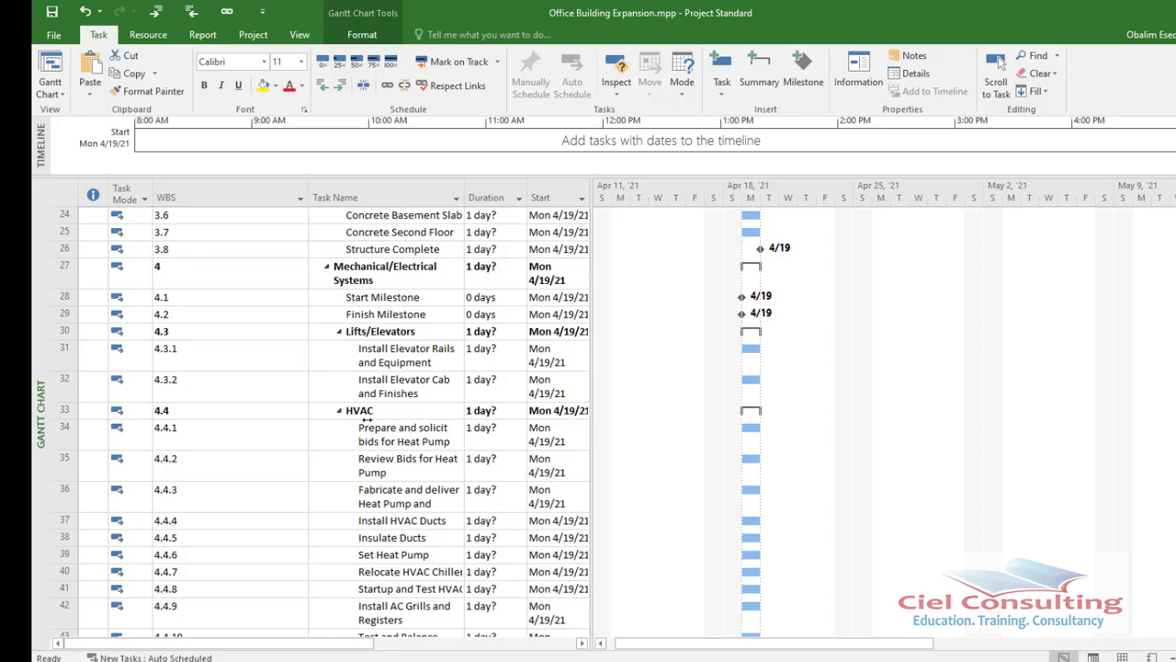
pyautogui.scroll(1, 386, 287)
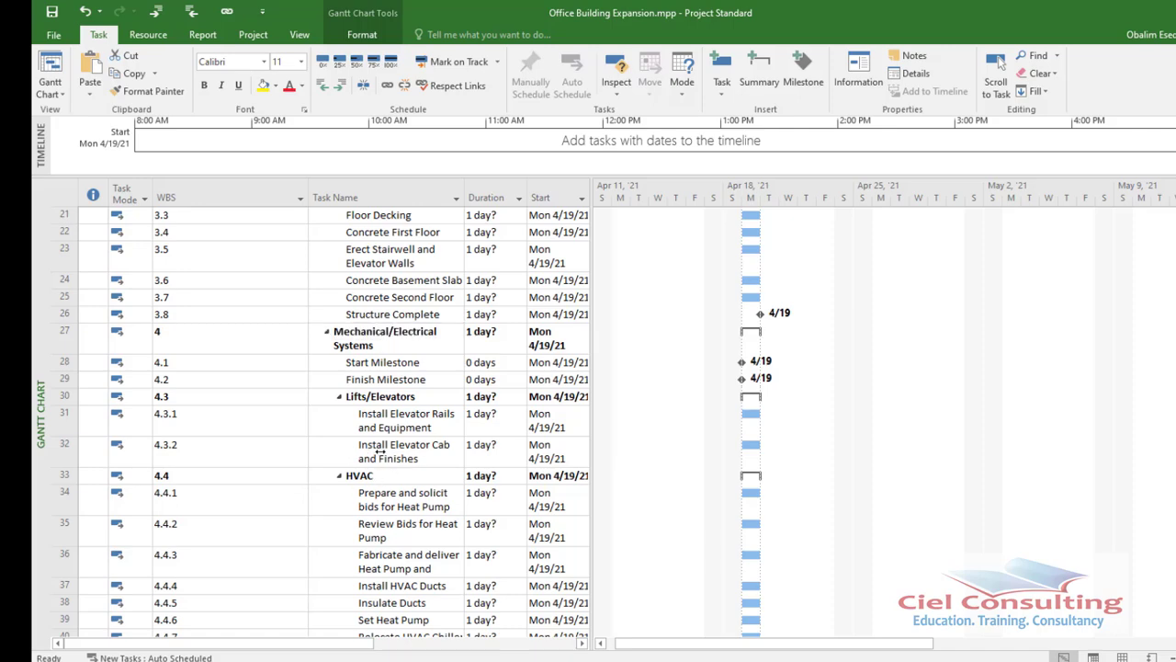
pyautogui.scroll(-2, 377, 452)
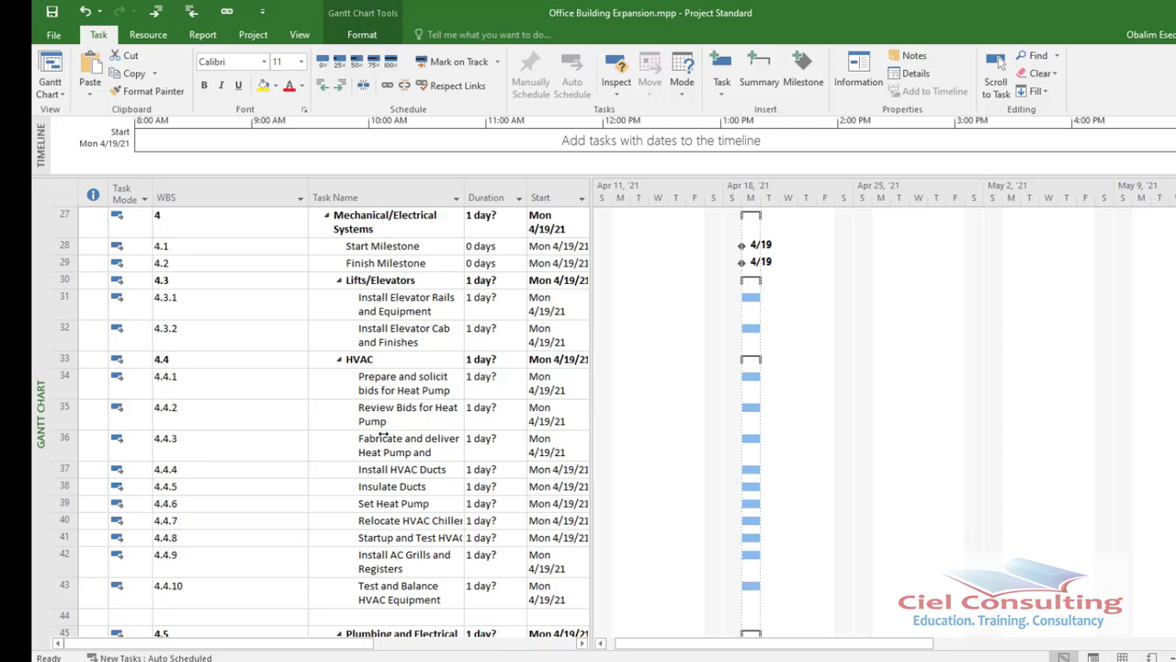
pyautogui.scroll(-4, 398, 422)
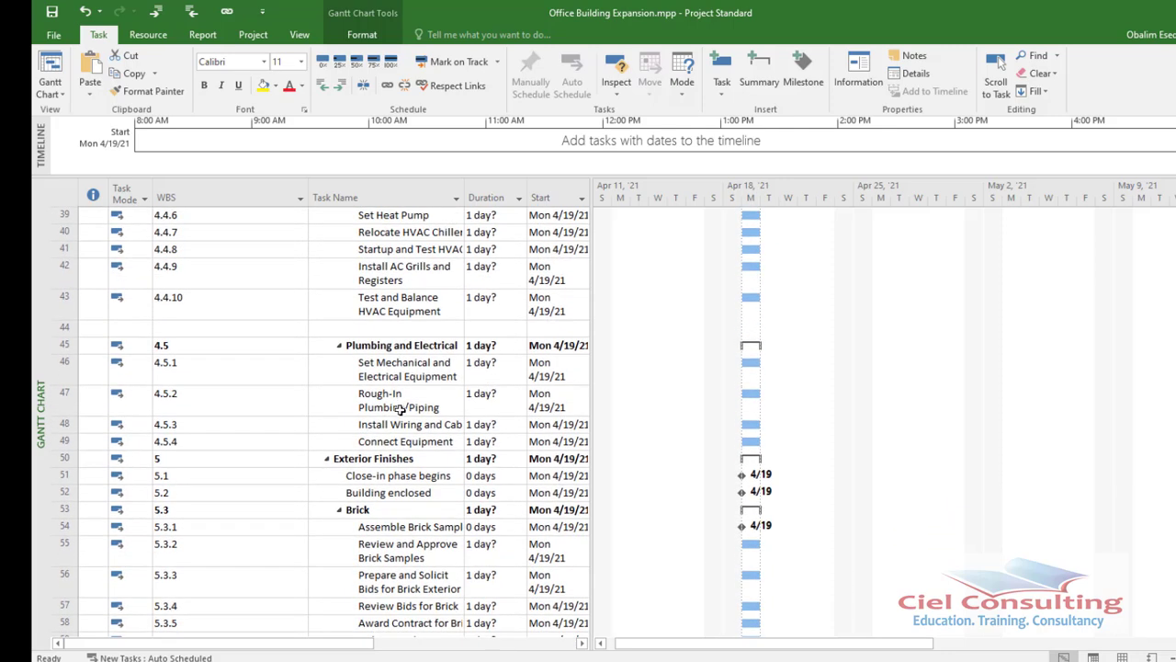
pyautogui.scroll(-2, 400, 418)
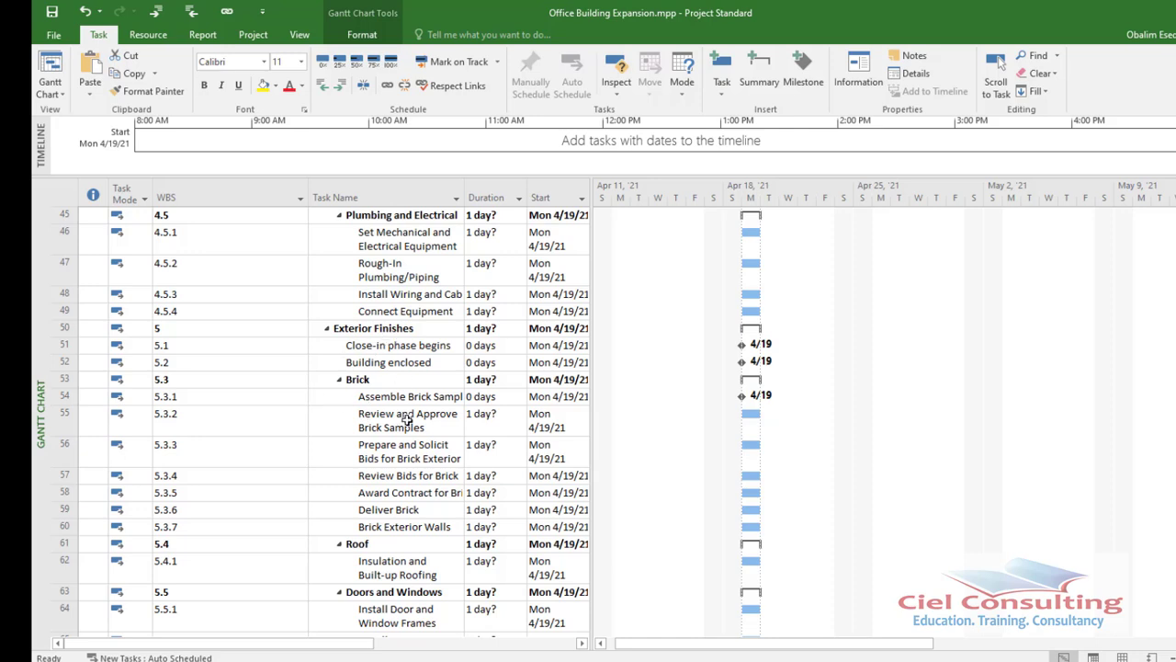
pyautogui.scroll(-1, 403, 386)
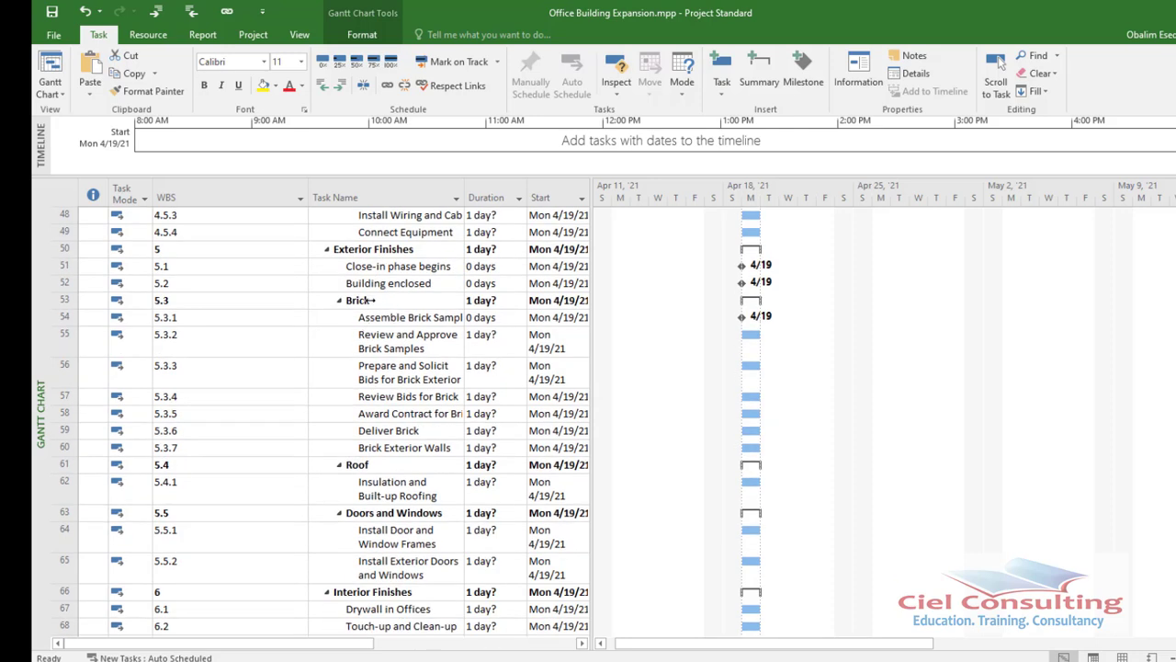
pyautogui.scroll(-1, 405, 363)
pyautogui.scroll(-4, 406, 367)
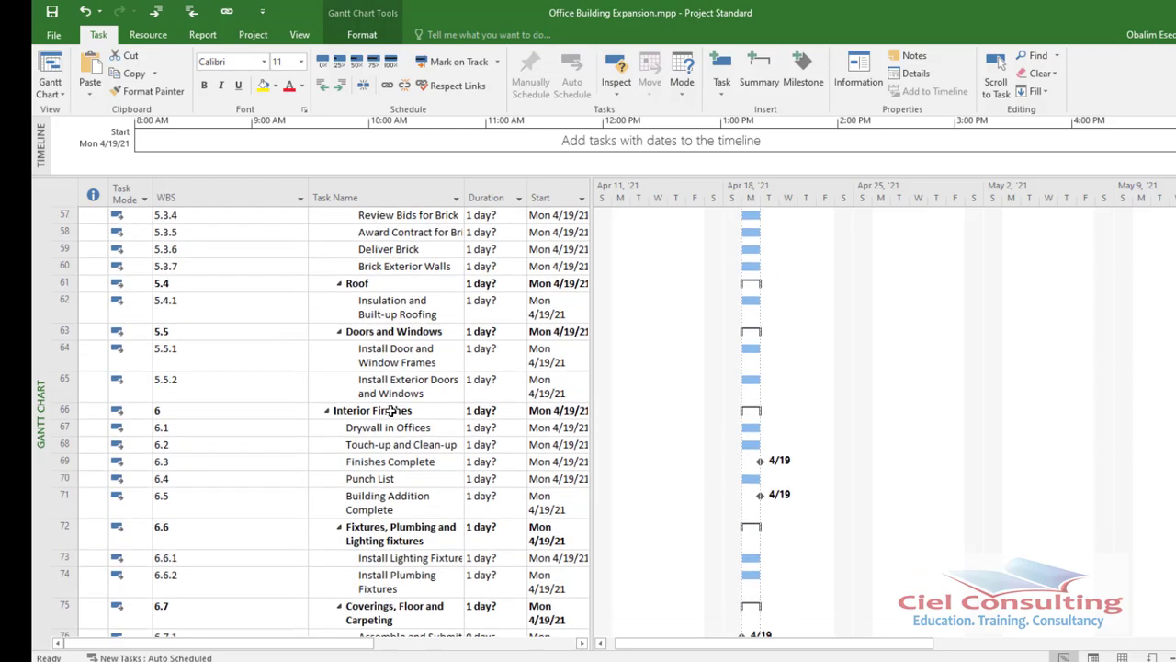
pyautogui.scroll(10, 395, 386)
pyautogui.scroll(10, 388, 402)
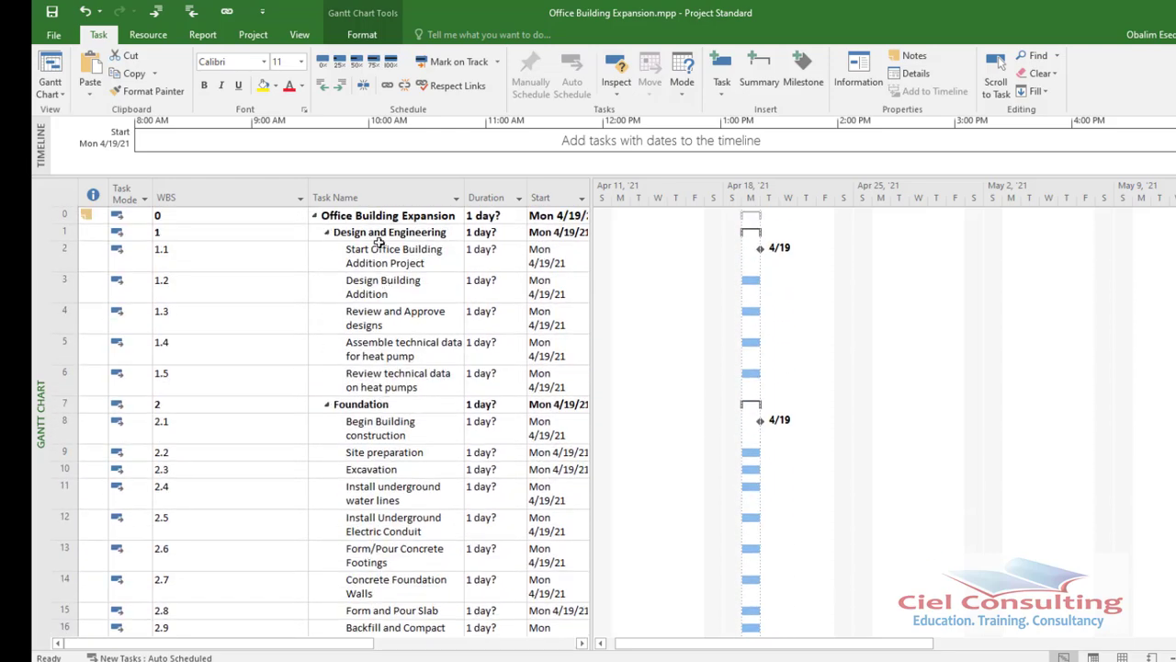
pyautogui.scroll(-6, 406, 457)
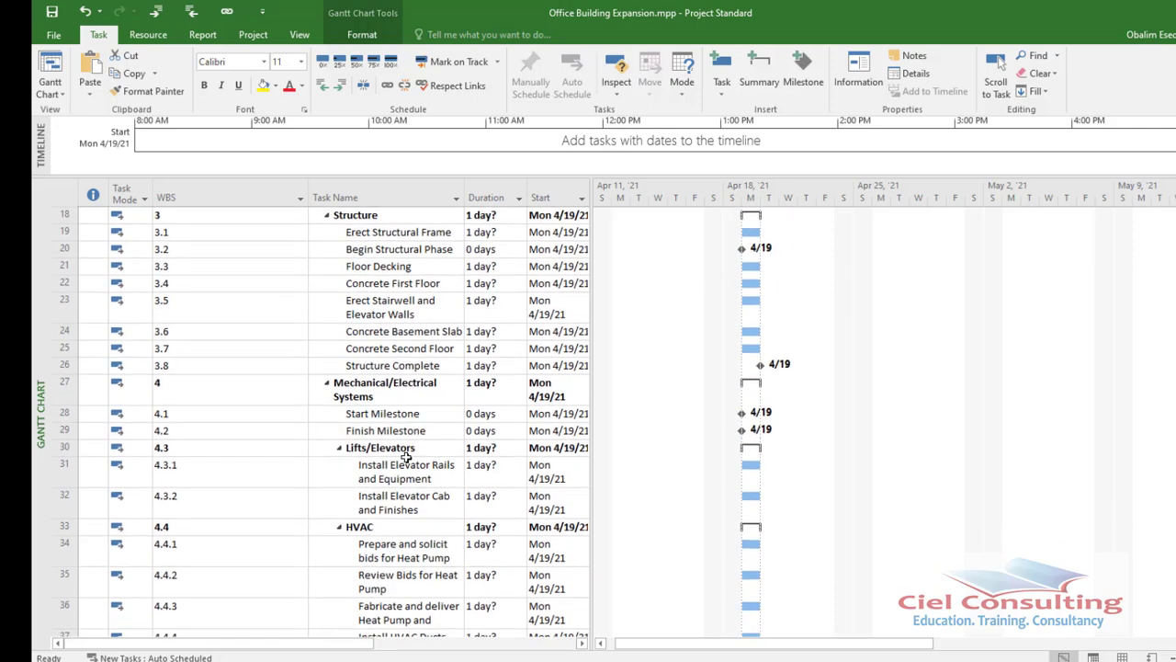
pyautogui.scroll(-2, 394, 452)
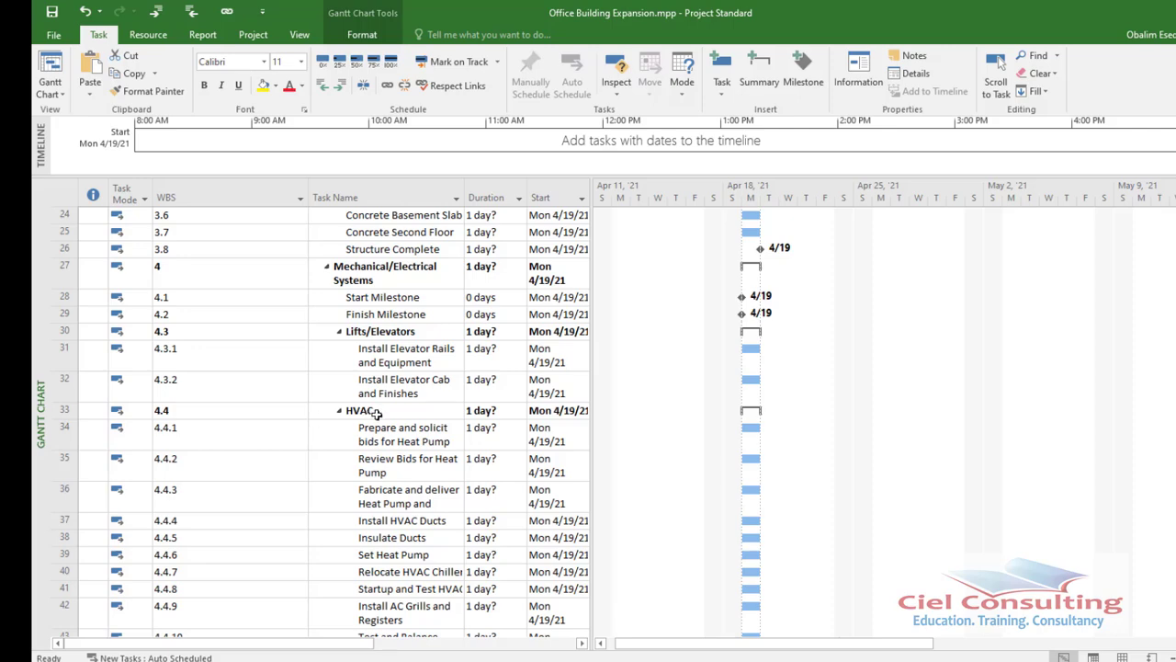
pyautogui.scroll(8, 375, 414)
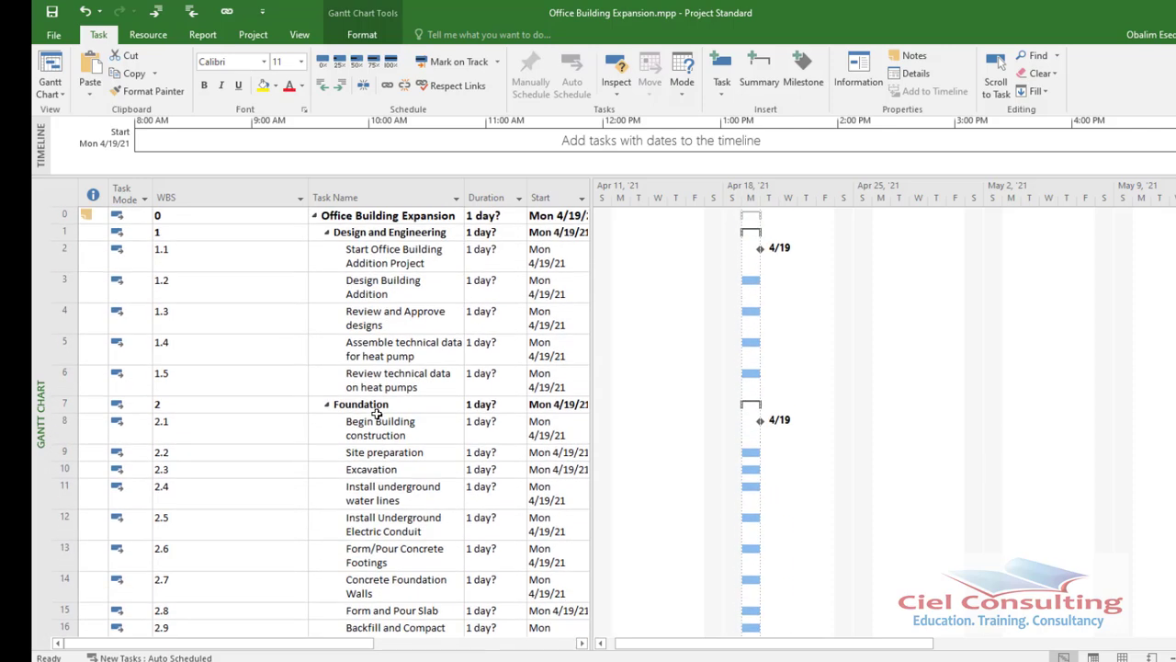